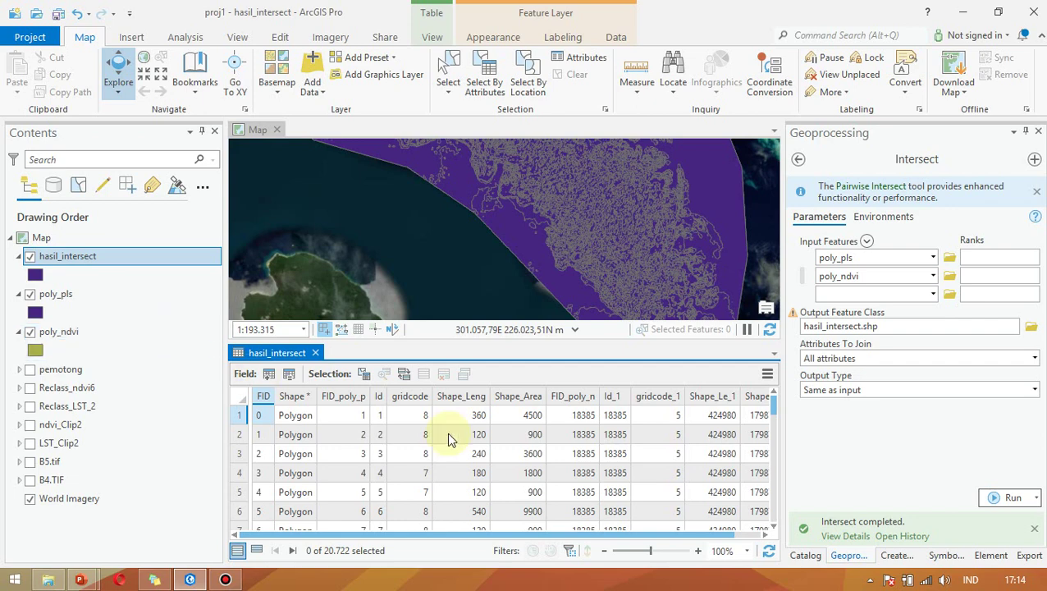
Select the first record in the hasil_intersect attribute table and inspect its fields through Shape_Ar_1.
left_click(237, 416)
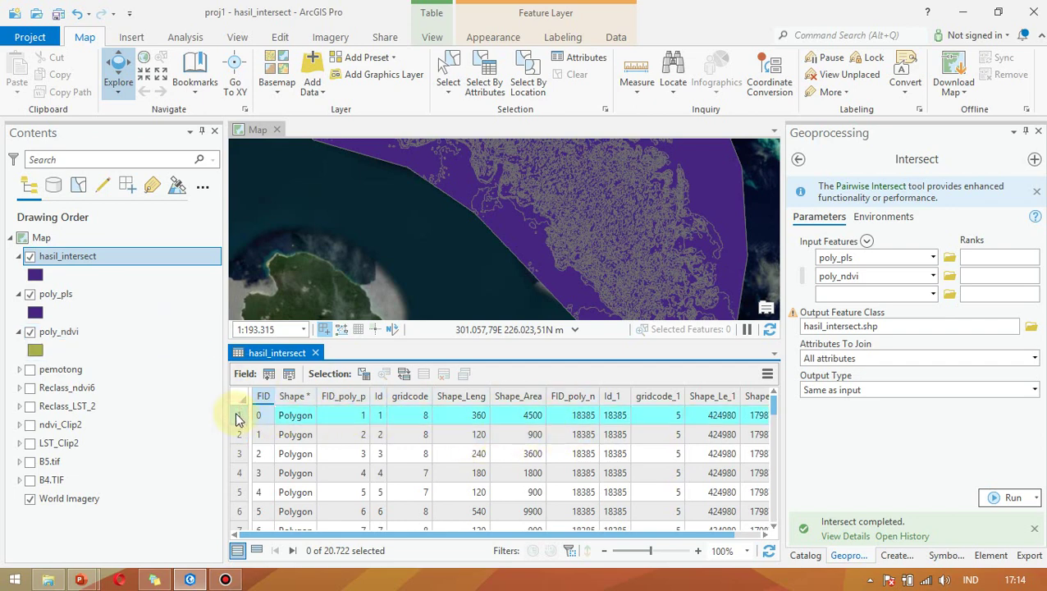
scroll(706, 535, "right", 1)
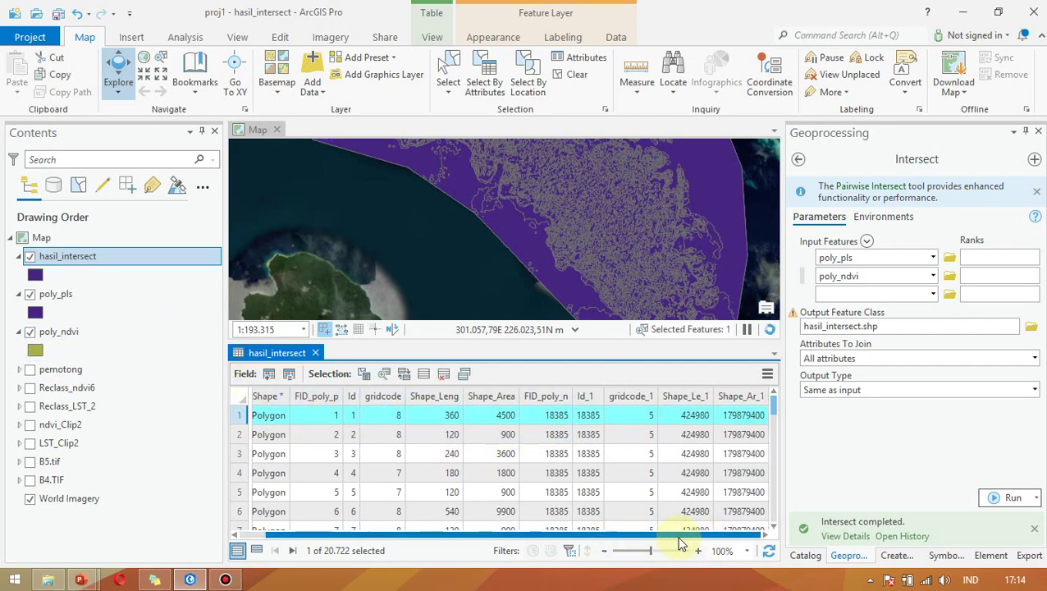
left_click_drag(586, 538, 695, 534)
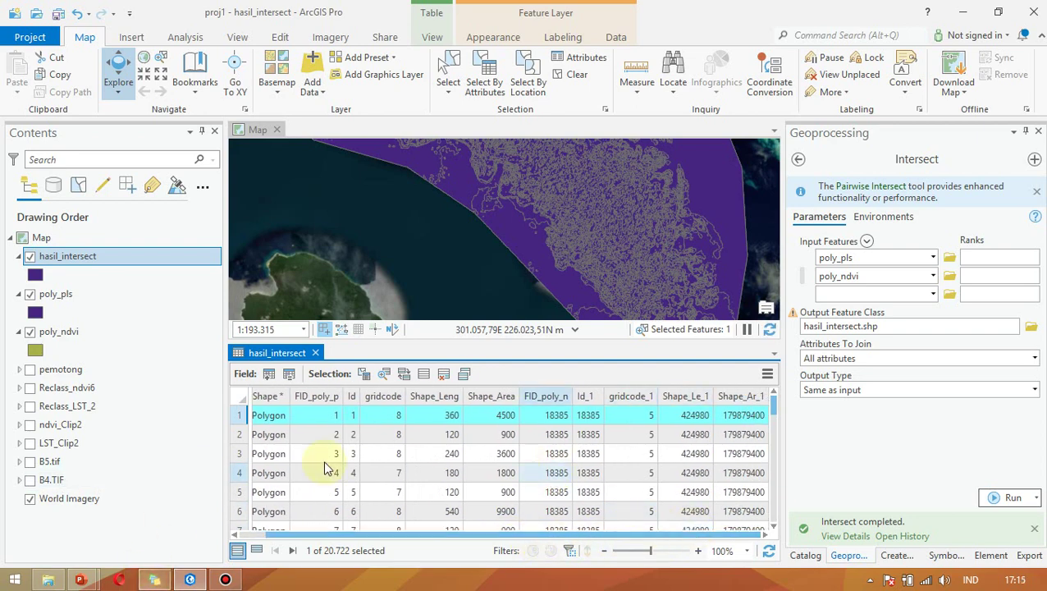
Switch to the pertemuan 14 folder, open hasil_intersect.dbf in Excel and maximize the workbook window.
mouse_move(50, 579)
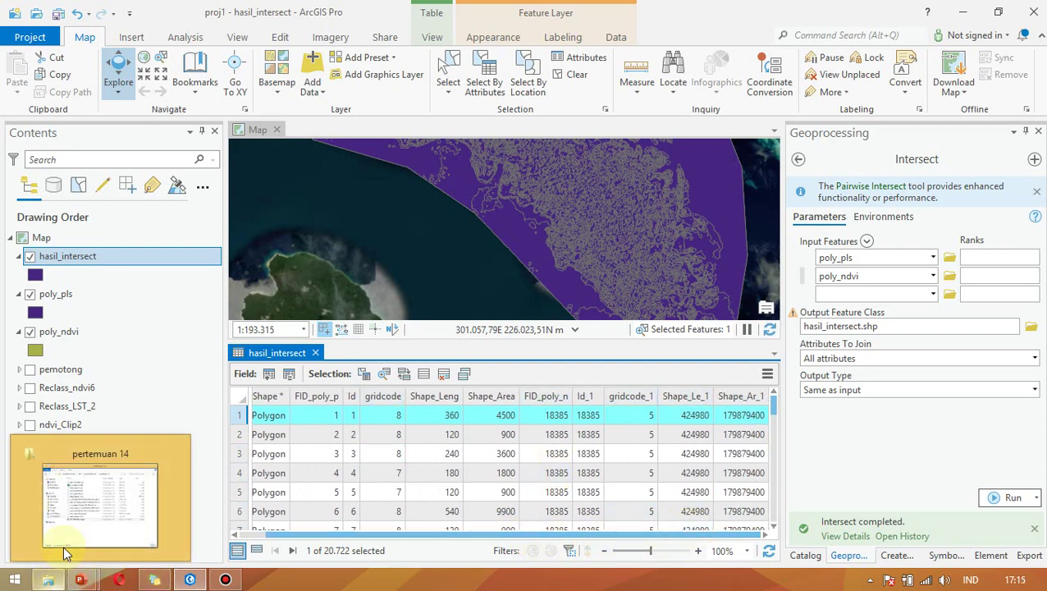
left_click(92, 504)
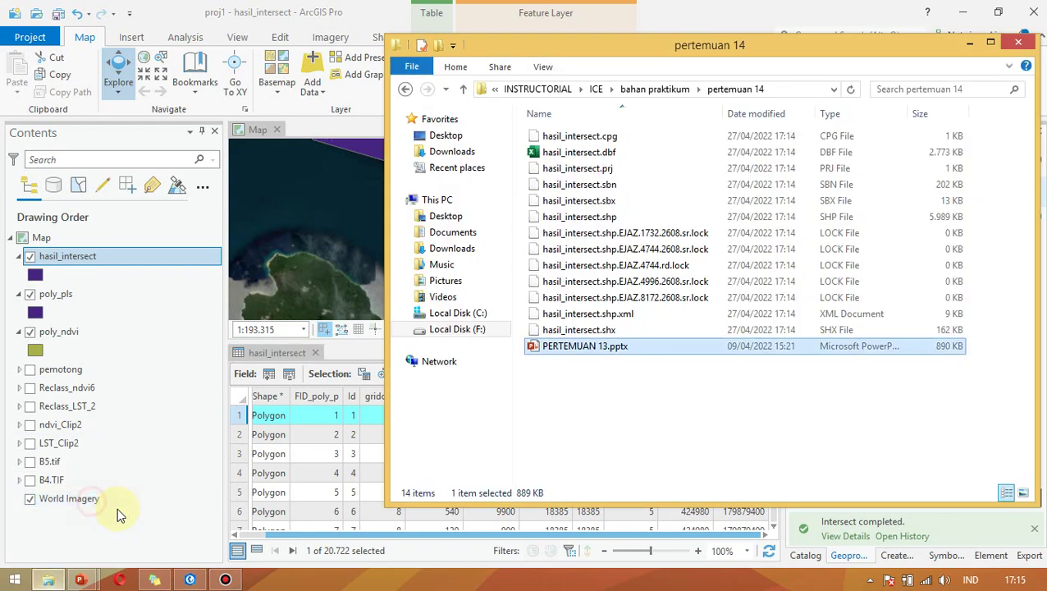
left_click(577, 155)
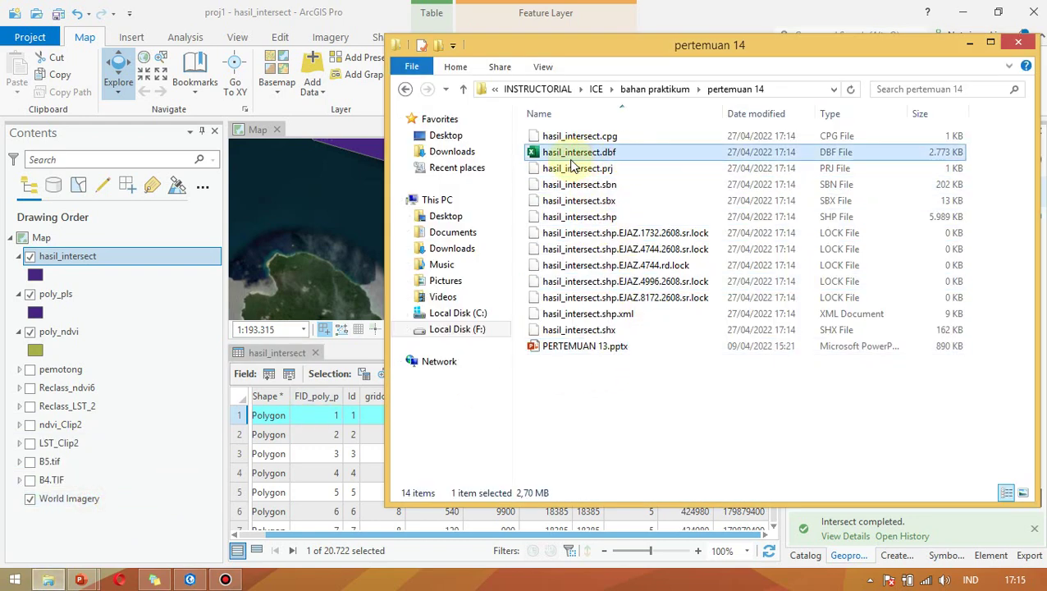
double_click(645, 163)
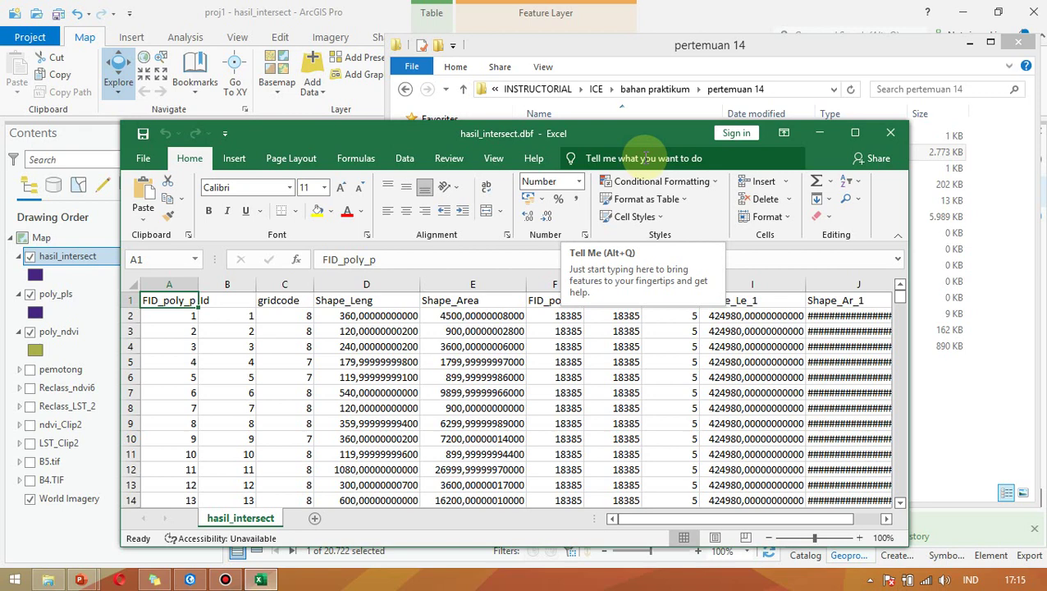
left_click(854, 132)
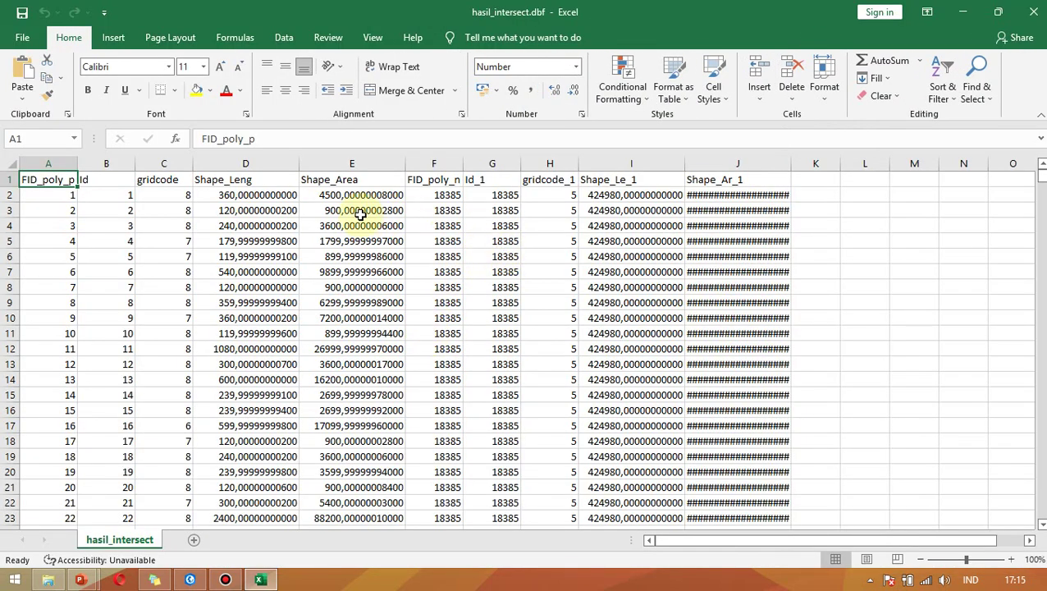
Rename the gridcode header in C1 to kelas_lst and the gridcode_1 header in H1 to kelas_ndvi.
left_click(176, 178)
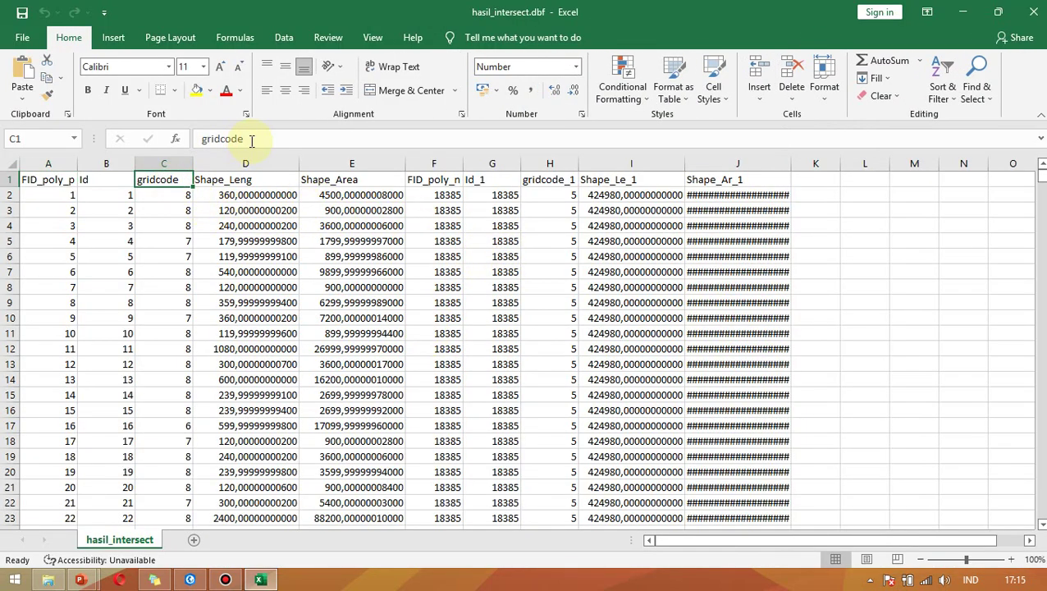
left_click_drag(250, 140, 171, 140)
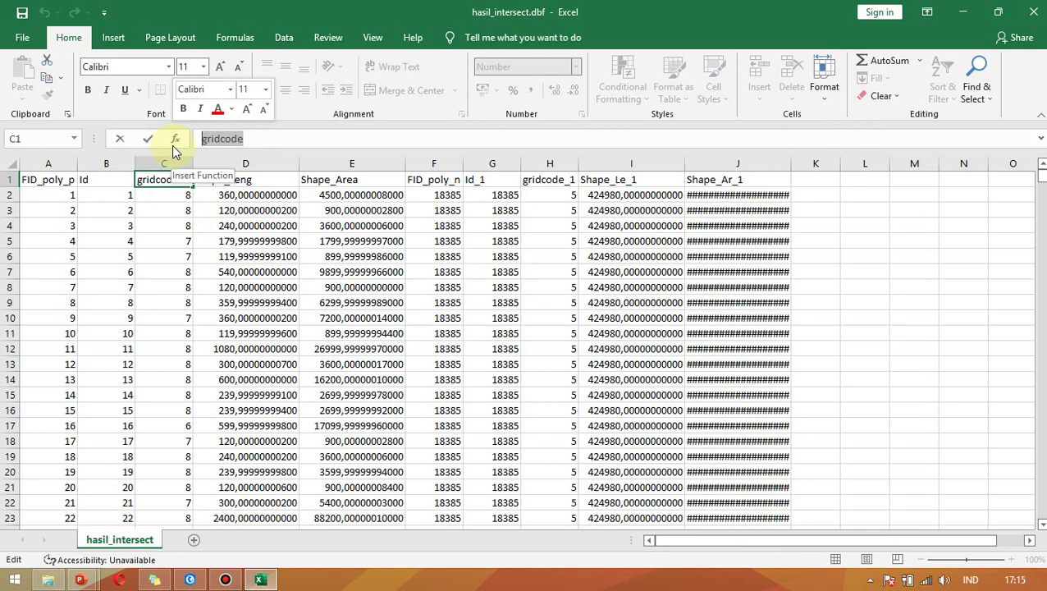
type("kelas_lst")
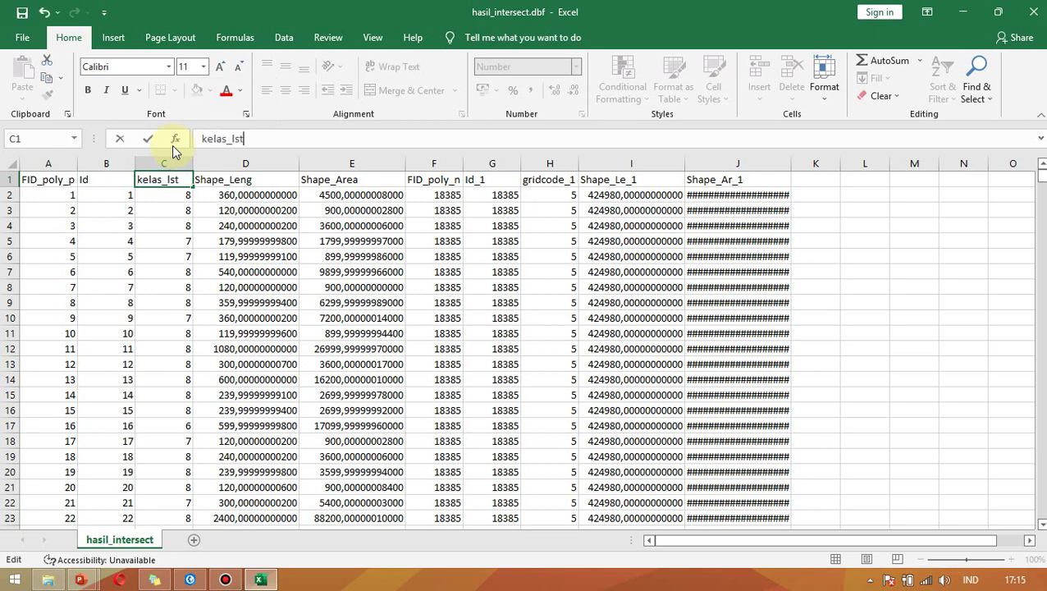
left_click(552, 178)
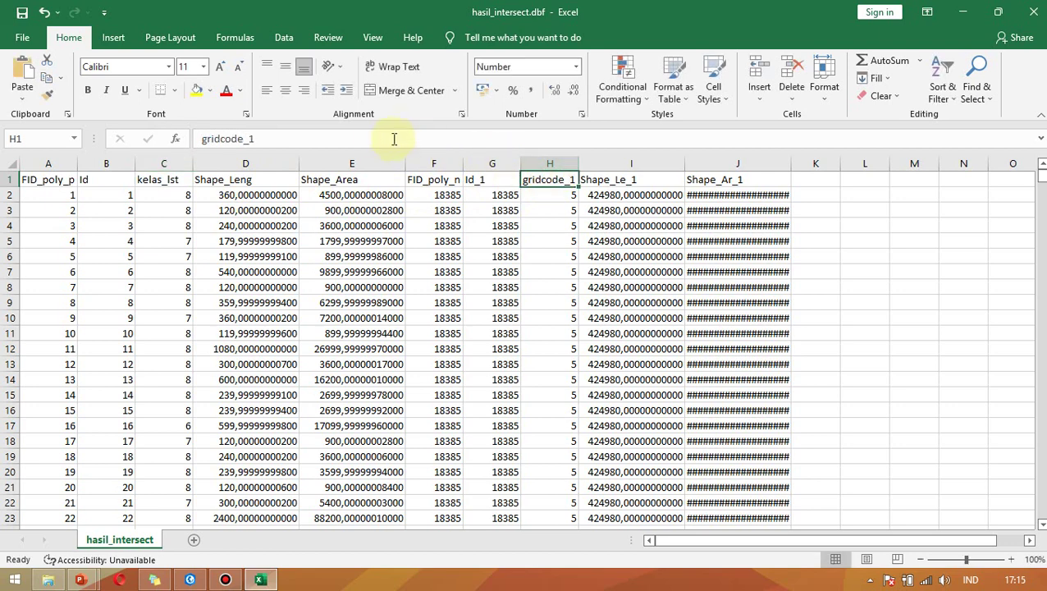
left_click_drag(387, 138, 82, 136)
type("kelas_ndvi")
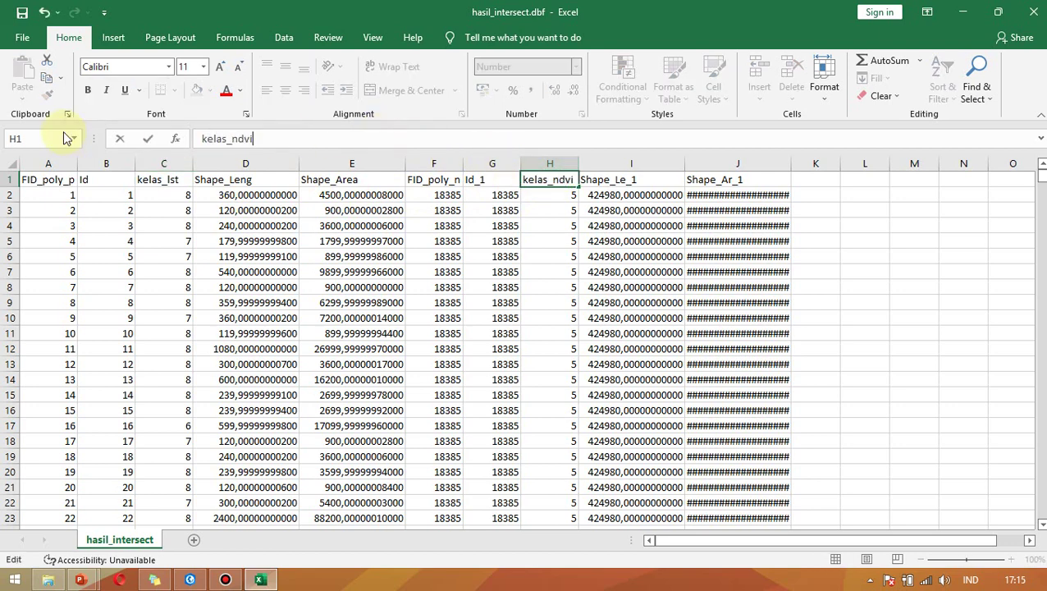
left_click(907, 226)
left_click(826, 203)
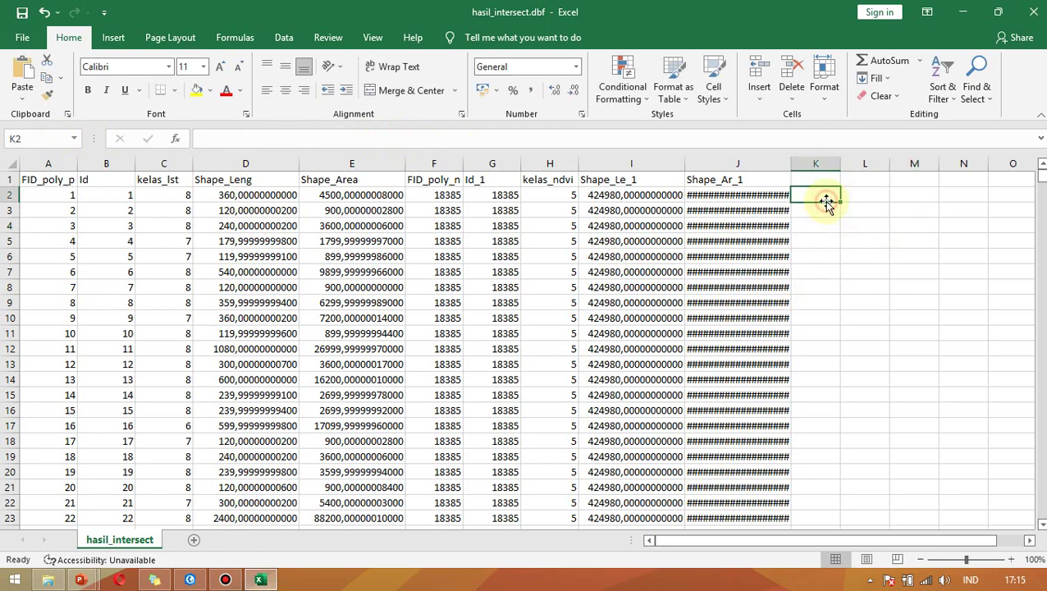
Copy the whole kelas_lst column into column A of a new worksheet.
left_click(43, 177)
left_click(51, 163)
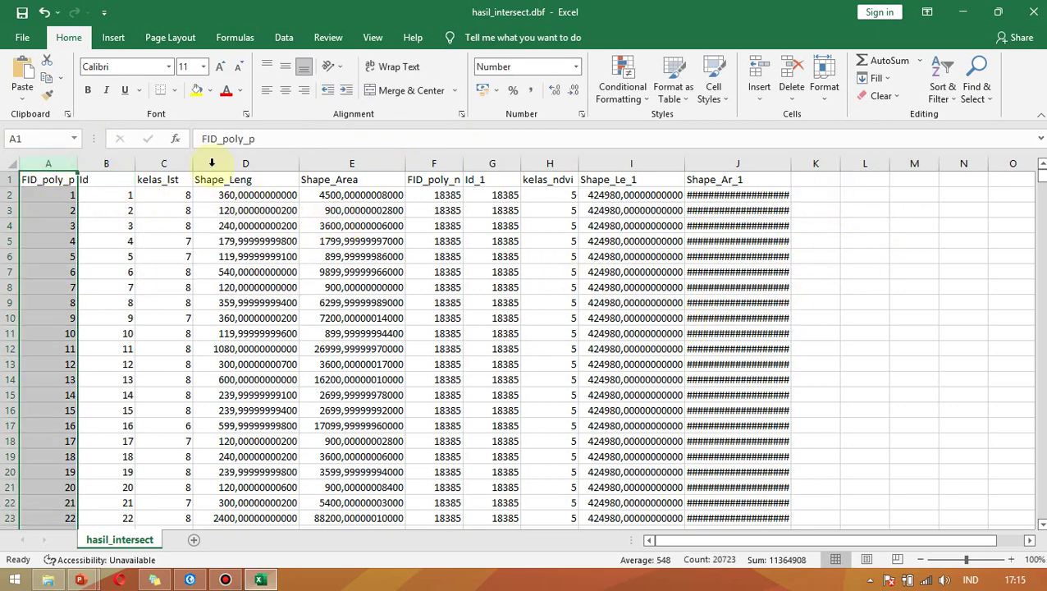
left_click(158, 164)
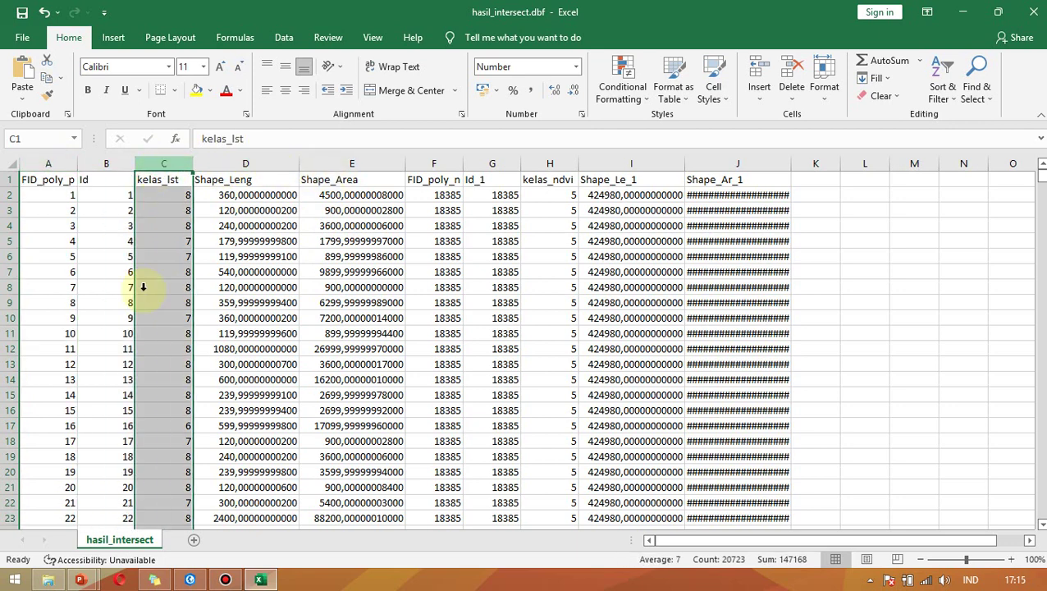
key("ctrl+c")
left_click(194, 539)
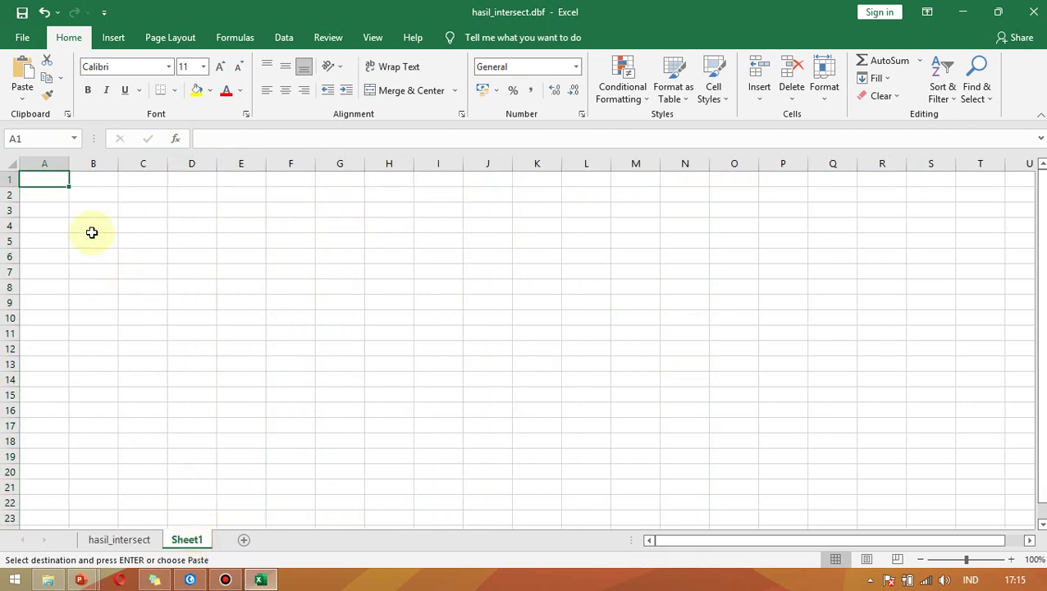
key("ctrl+v")
Copy the whole kelas_ndvi column from the hasil_intersect sheet into column B of Sheet1.
left_click(119, 539)
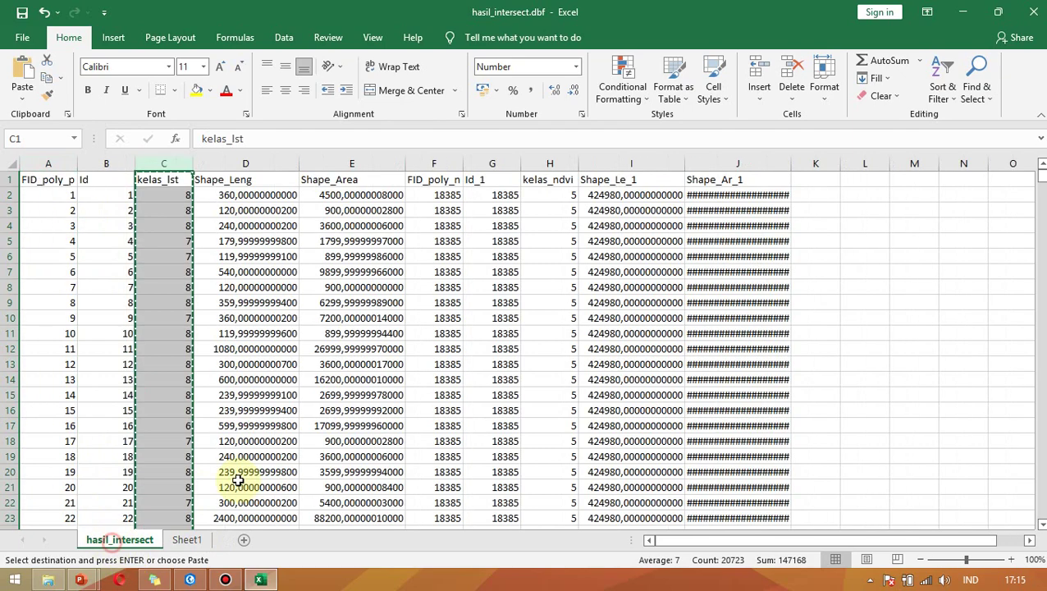
left_click(546, 163)
key("ctrl+c")
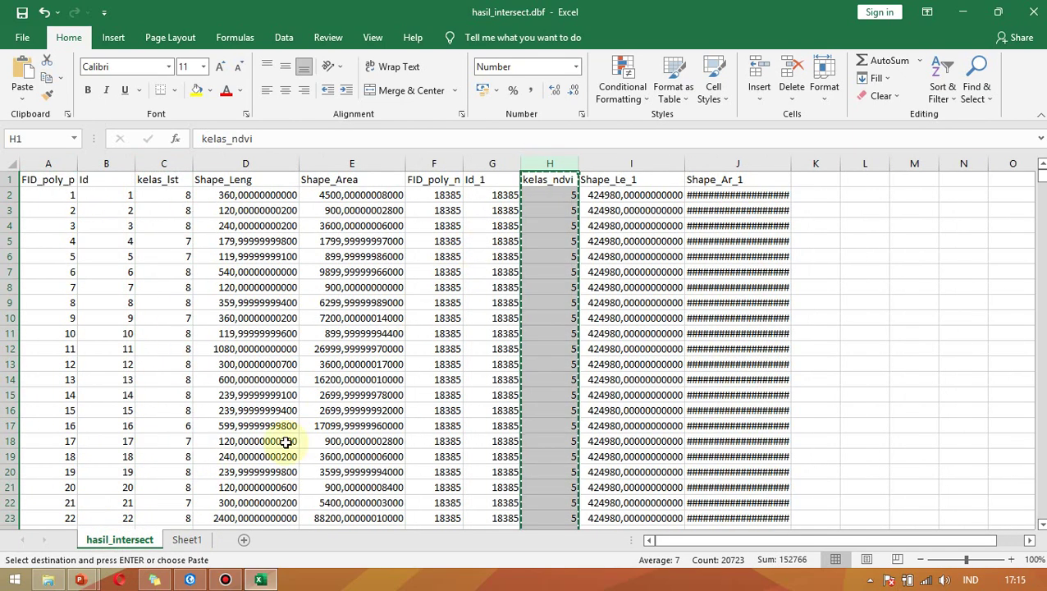
left_click(188, 539)
left_click(122, 185)
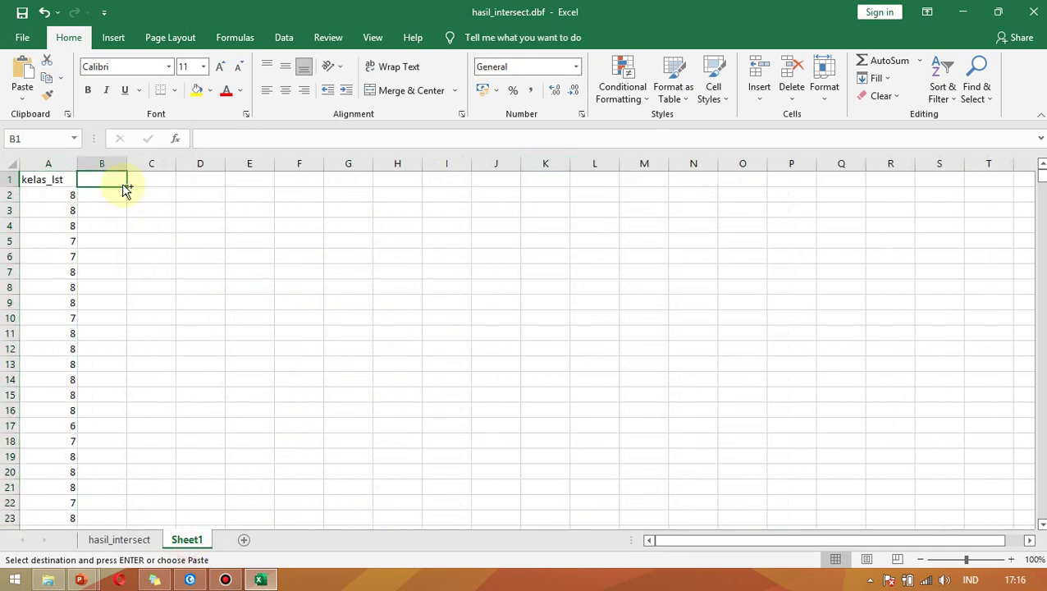
key("ctrl+v")
left_click(176, 194)
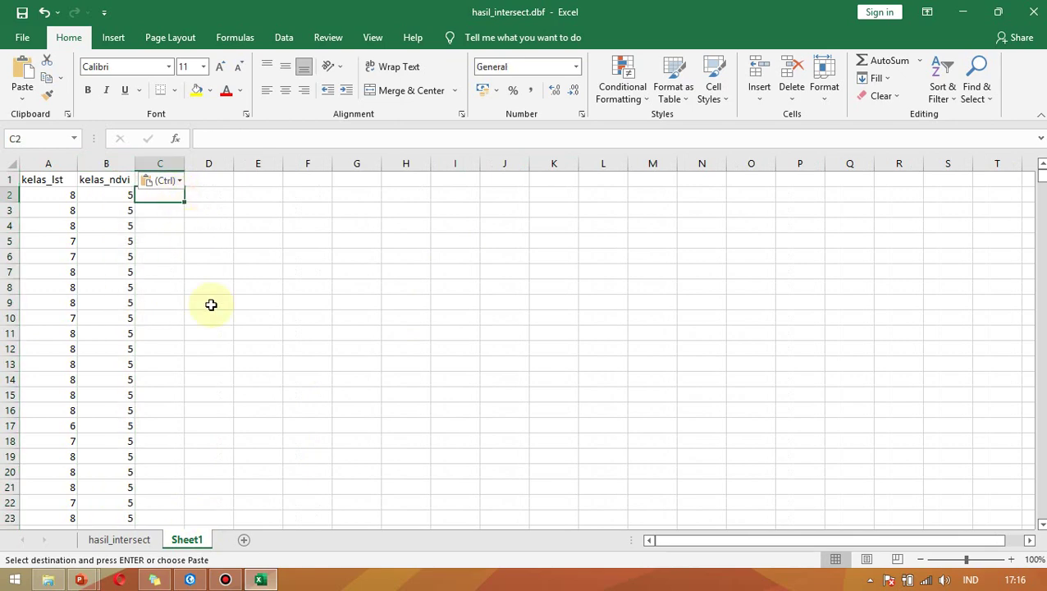
Calculate the correlation between the kelas_lst and kelas_ndvi columns in C2 with =CORREL(A:A;B:B).
scroll(209, 304, "down", 13)
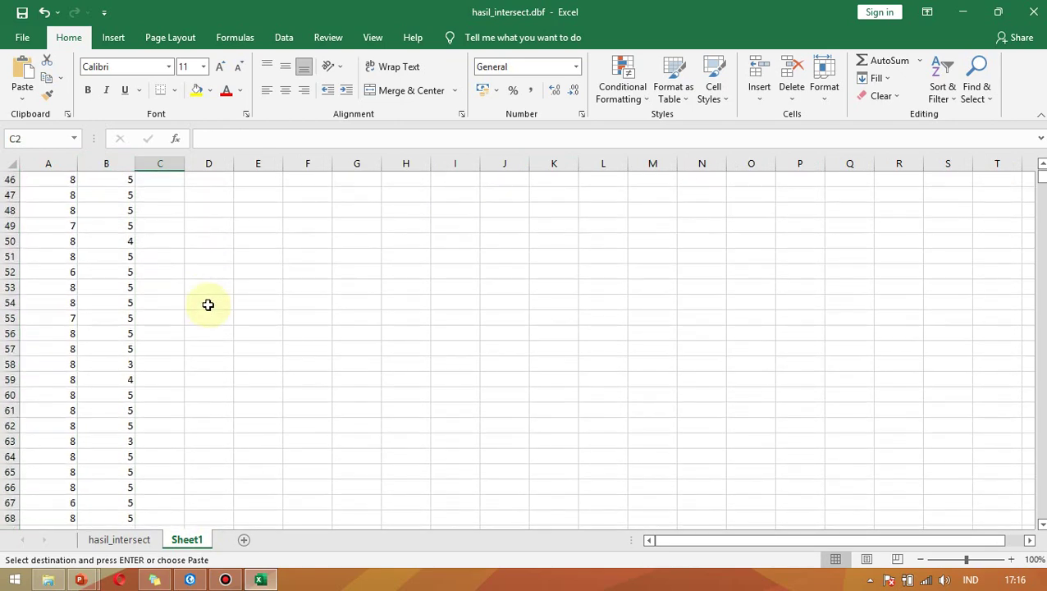
scroll(206, 305, "up", 9)
scroll(207, 305, "up", 4)
scroll(207, 305, "down", 20)
scroll(207, 305, "up", 20)
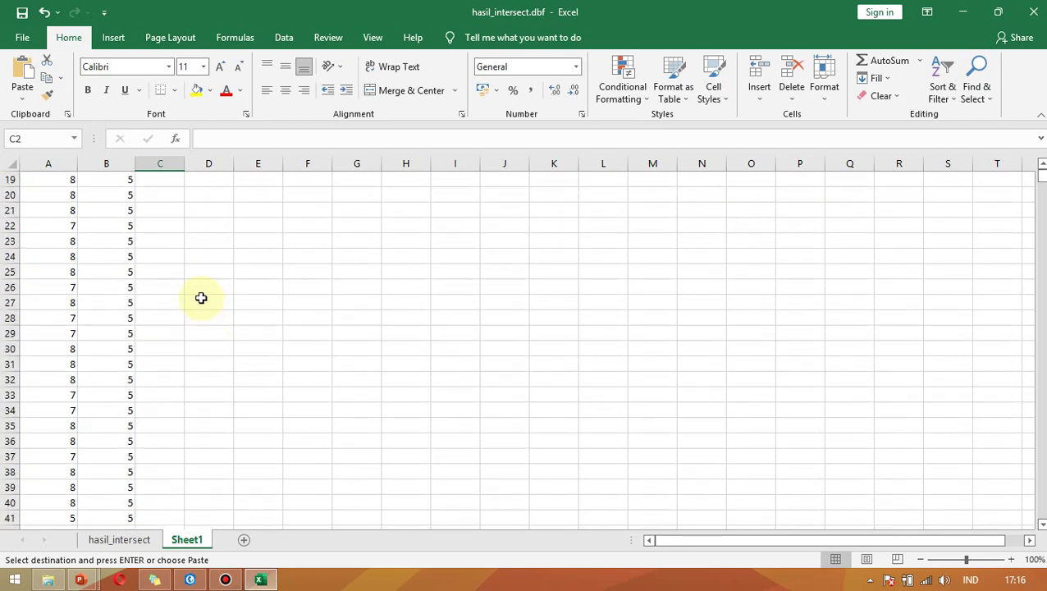
left_click(210, 198)
left_click(161, 201)
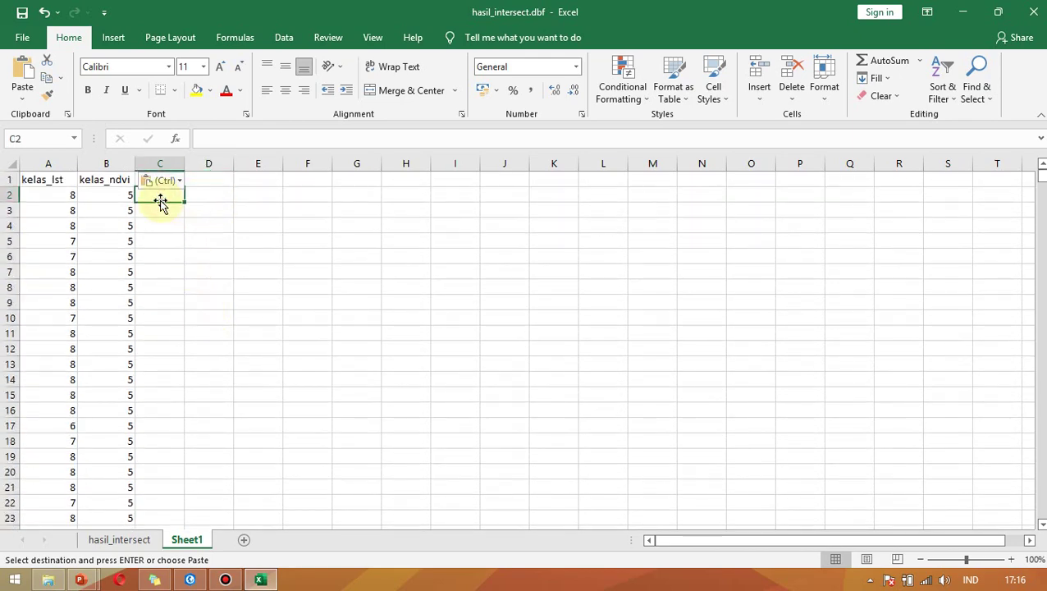
type("=cor")
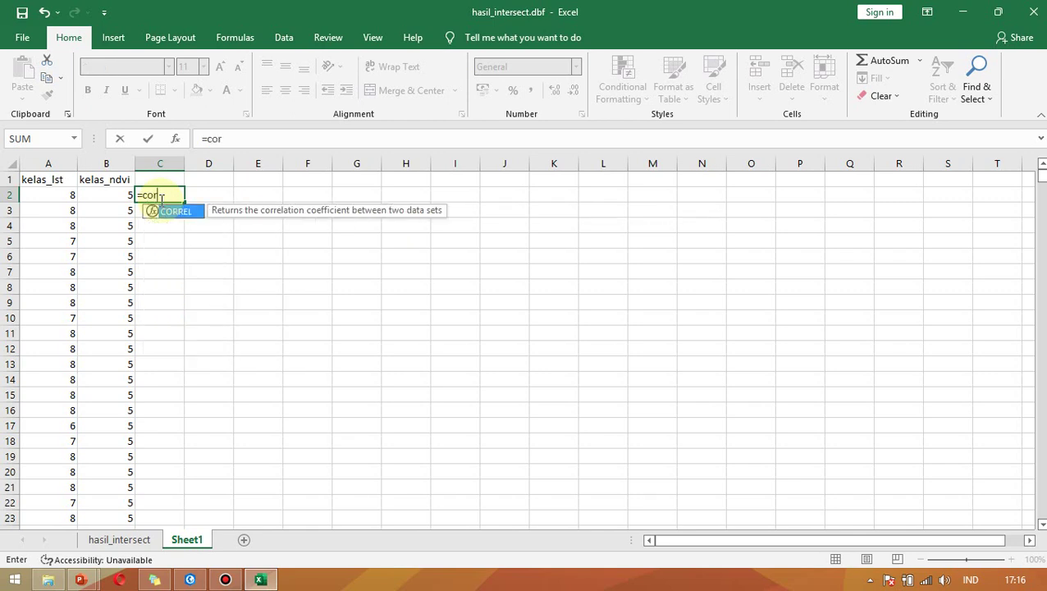
type("rel(")
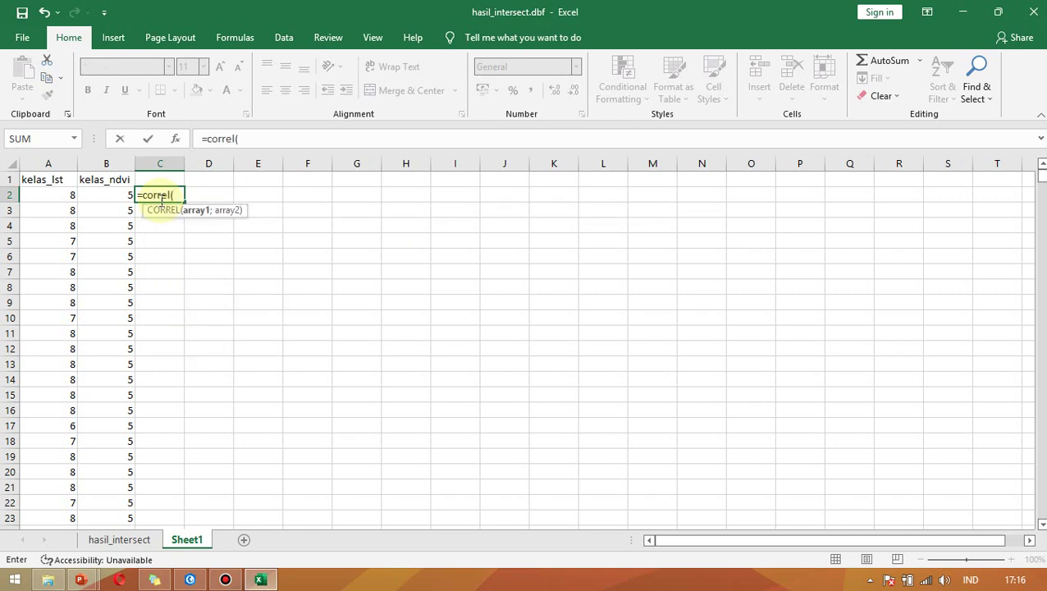
left_click(45, 164)
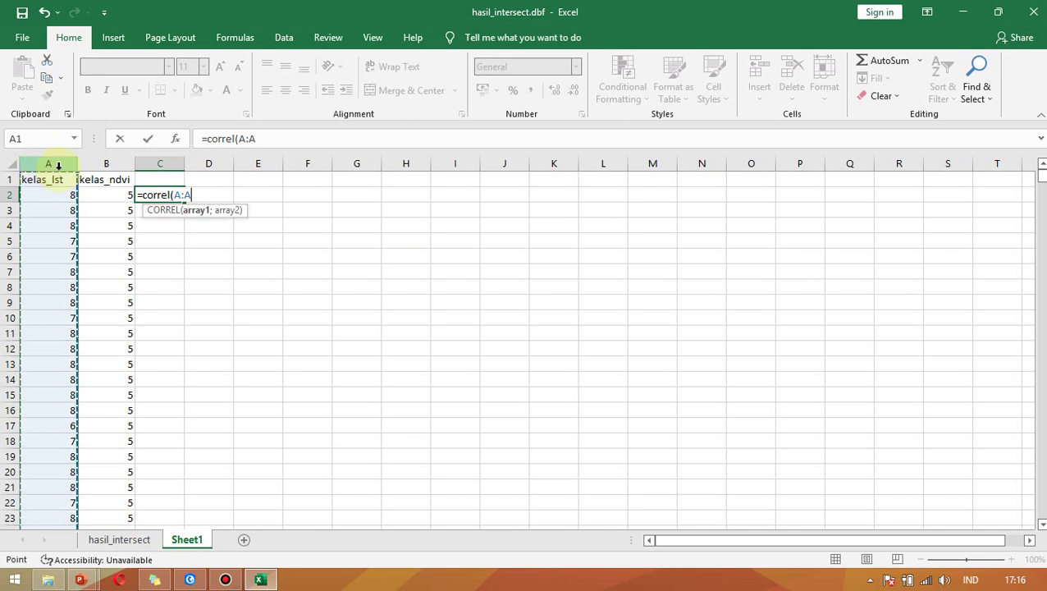
type(";")
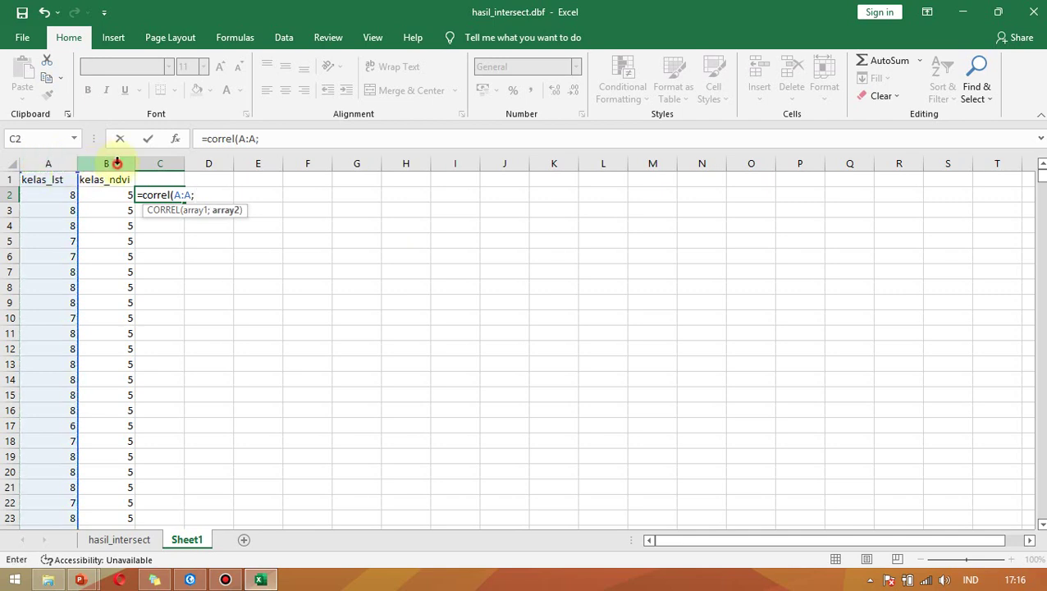
left_click(117, 163)
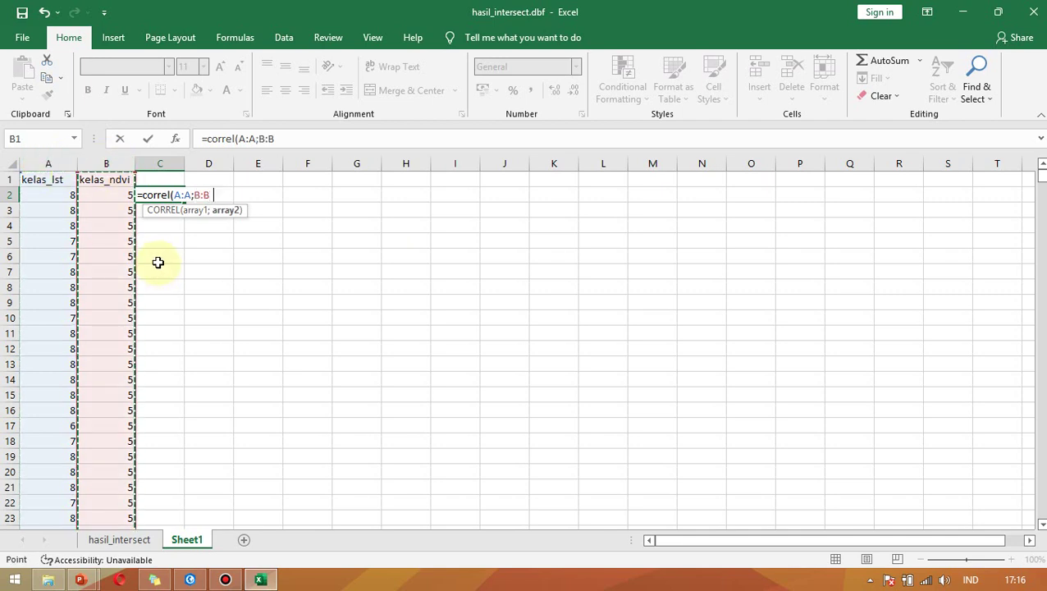
type(")")
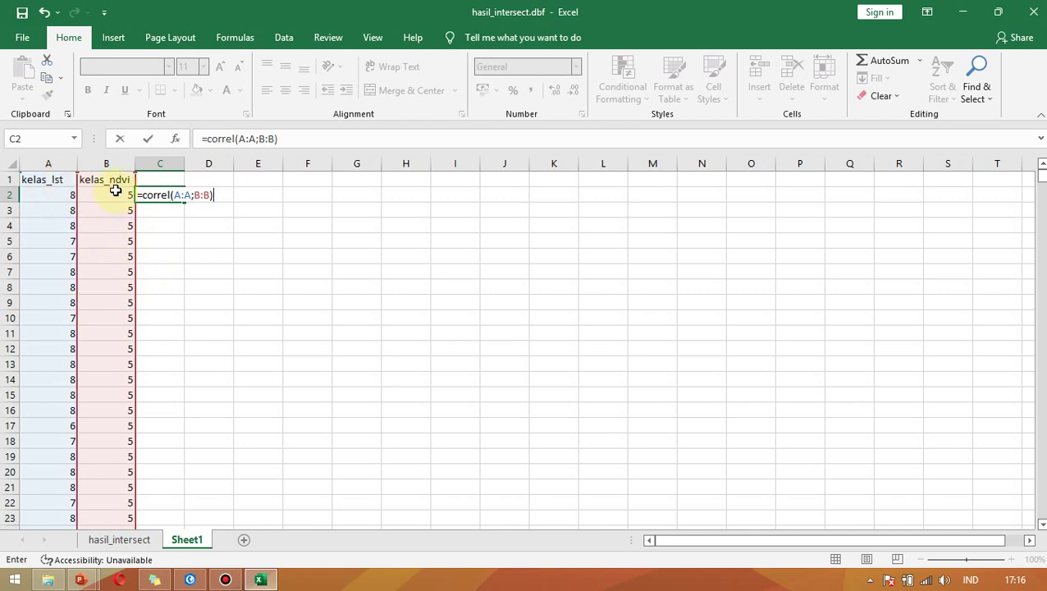
key("Return")
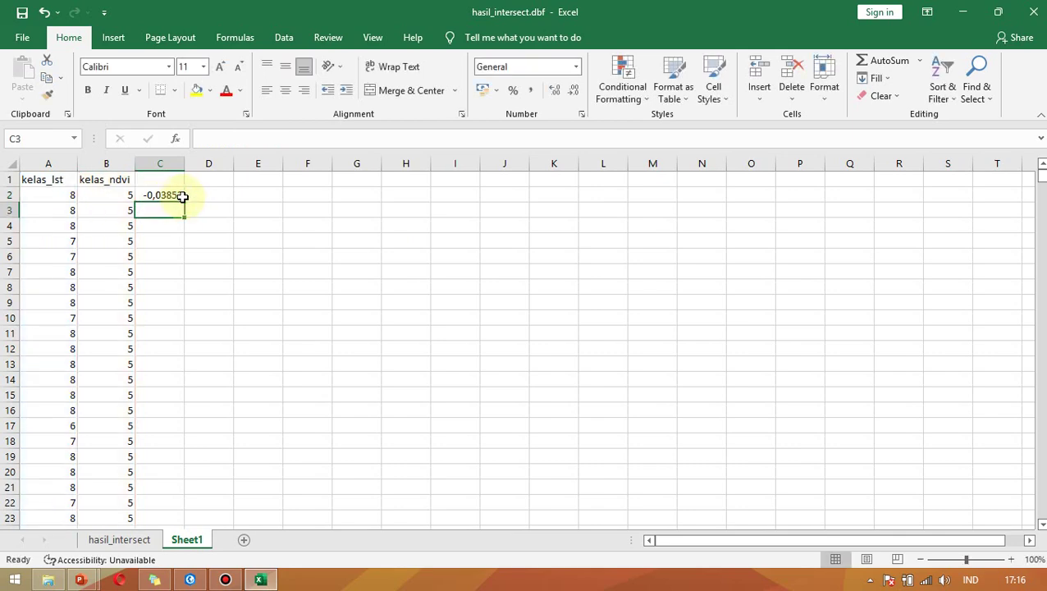
Examine the correlation result in C2 against the class values listed in the kelas_lst and kelas_ndvi columns.
left_click(167, 195)
scroll(170, 218, "down", 20)
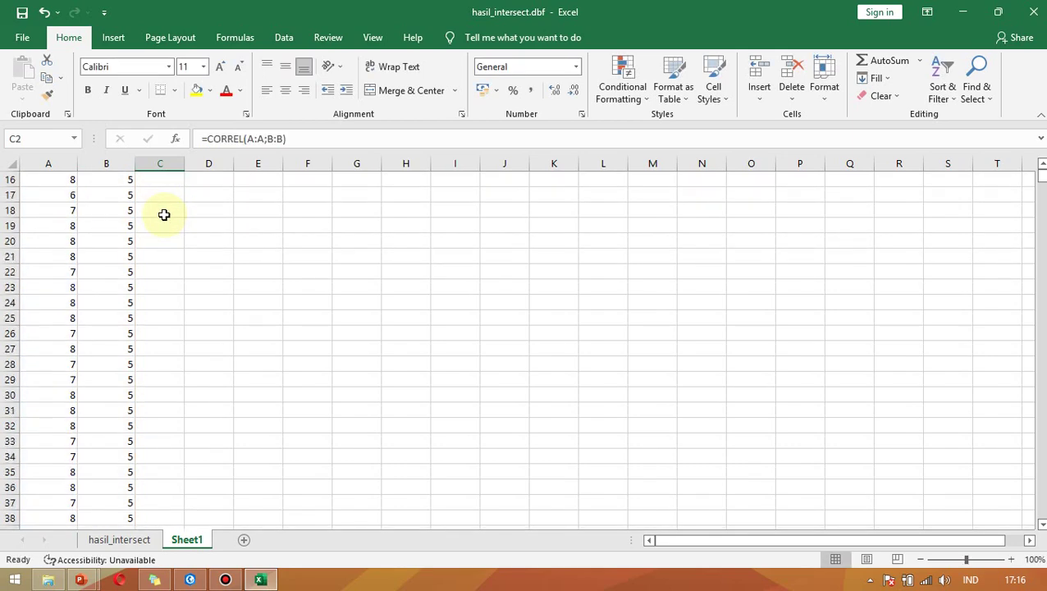
scroll(164, 214, "up", 20)
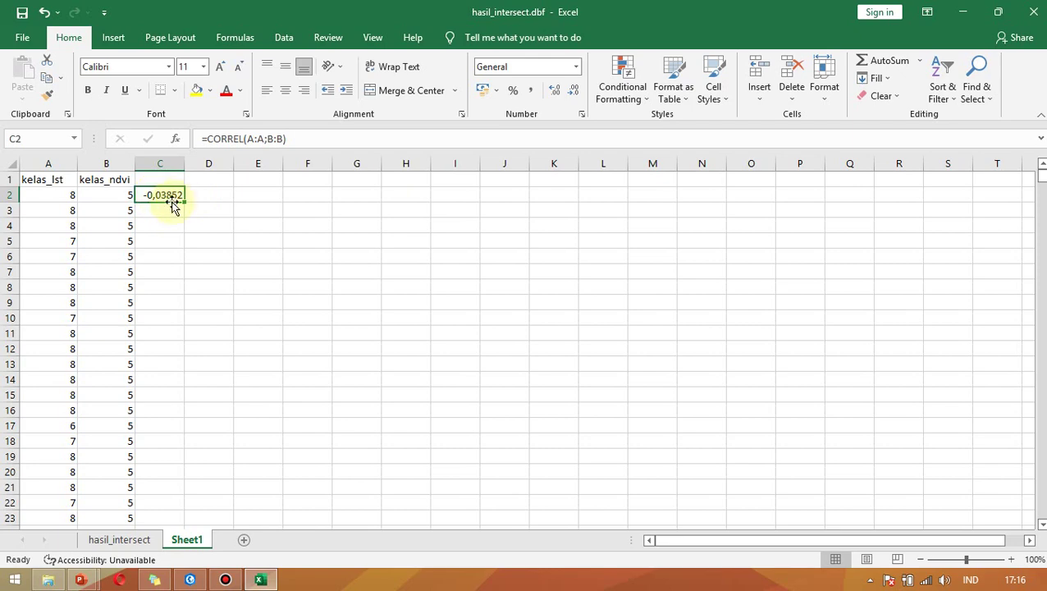
scroll(190, 250, "down", 6)
scroll(191, 250, "up", 6)
scroll(191, 251, "down", 7)
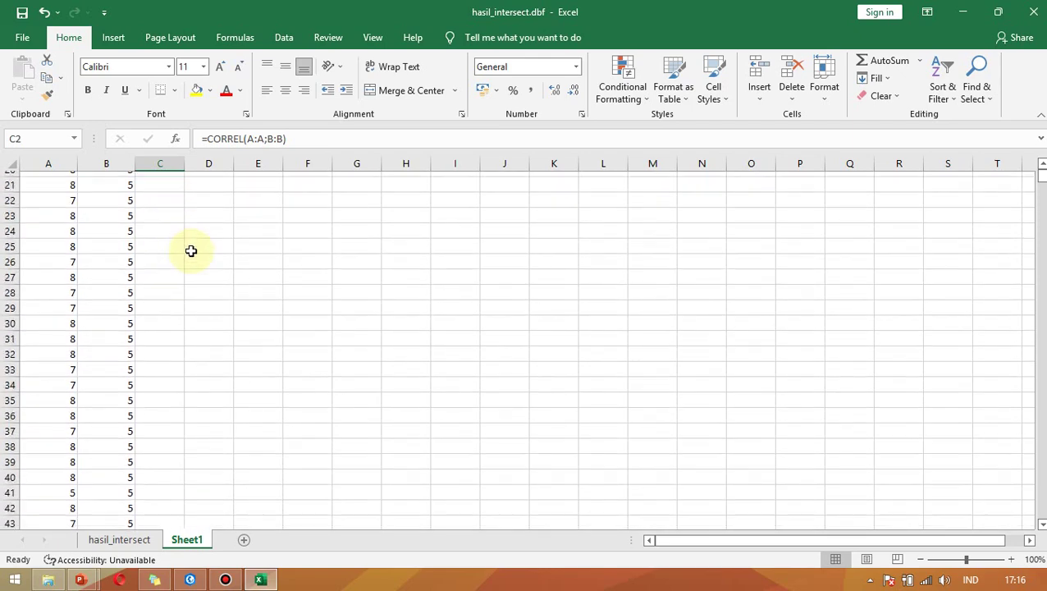
scroll(191, 250, "down", 20)
scroll(190, 251, "up", 11)
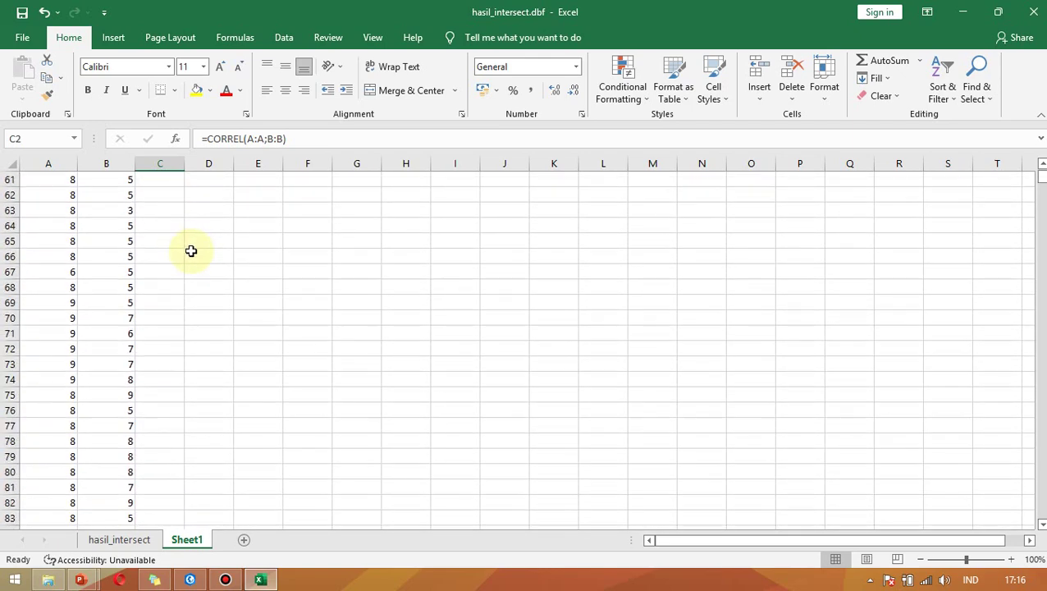
scroll(191, 250, "up", 20)
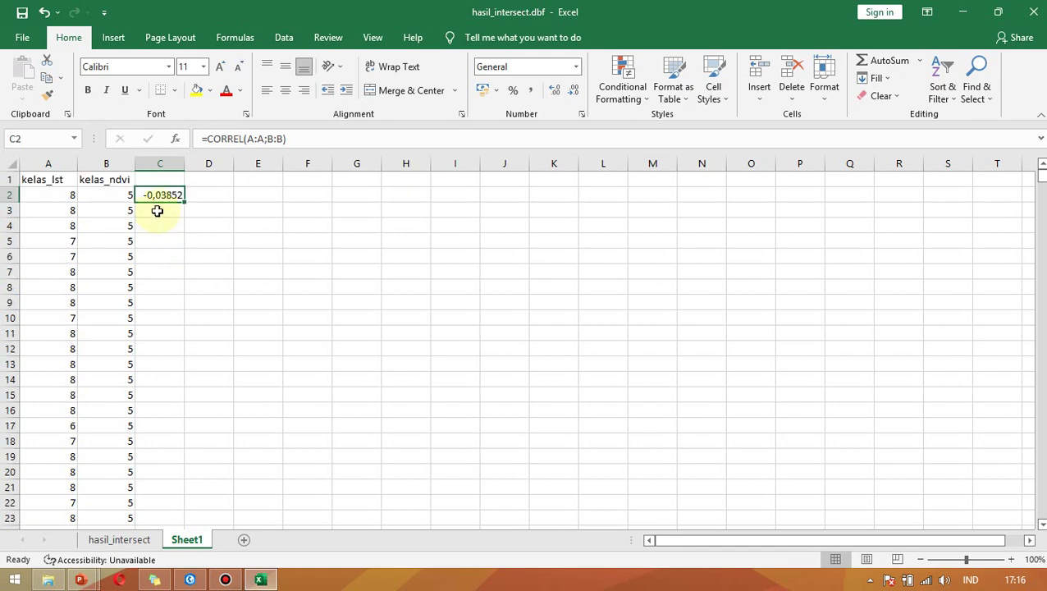
mouse_move(1041, 180)
left_mouse_down()
mouse_move(1041, 513)
mouse_move(1038, 168)
left_mouse_up()
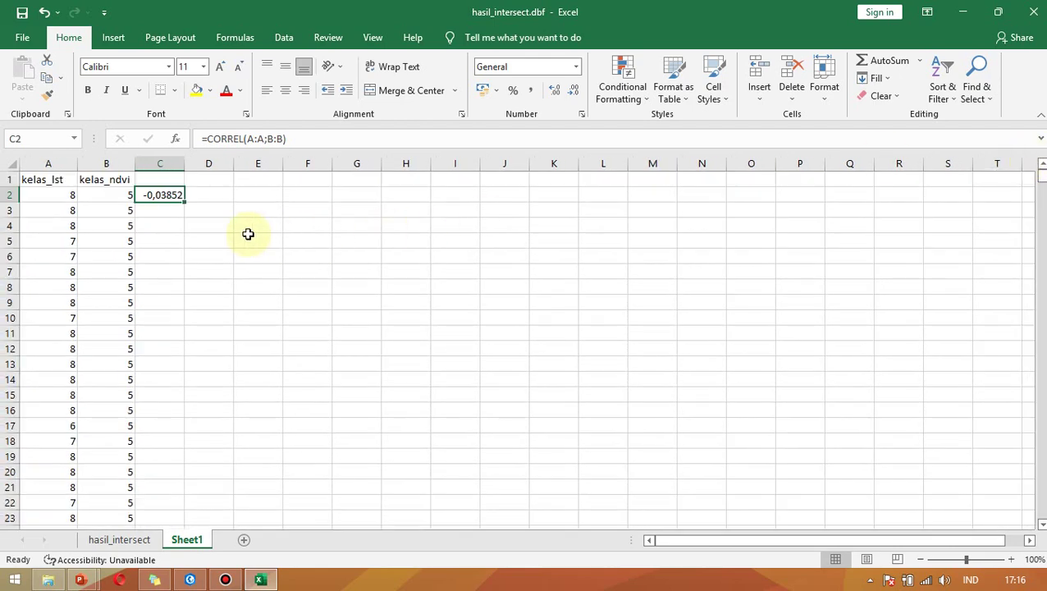
left_click(179, 225)
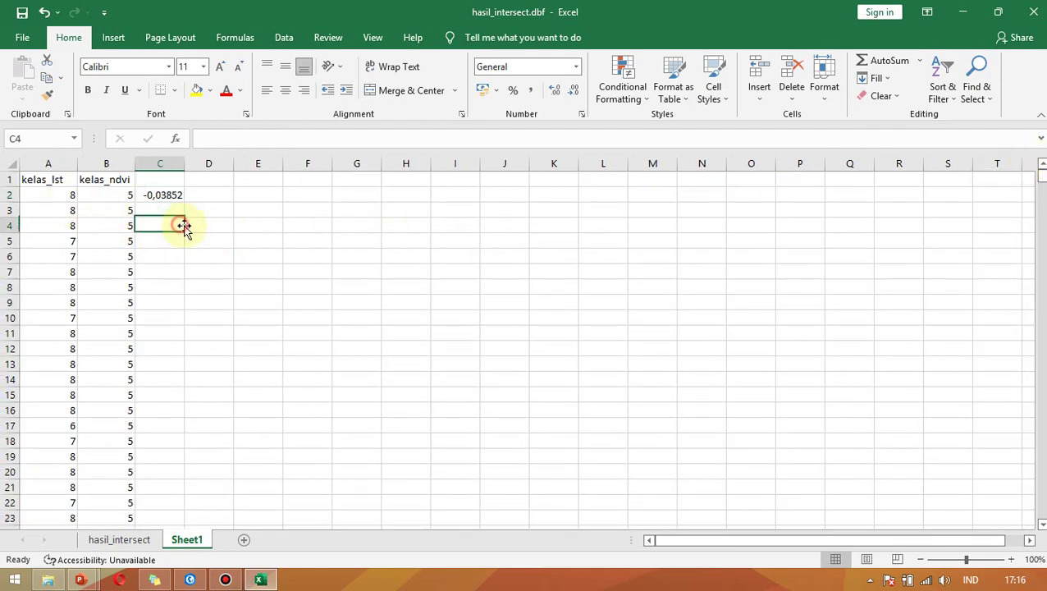
left_click(257, 209)
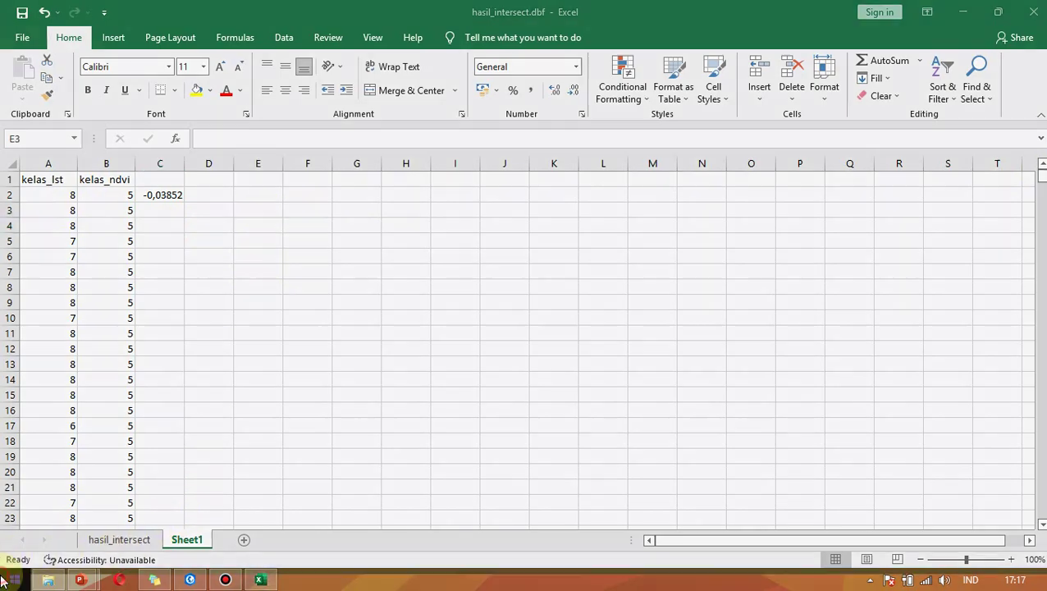
left_click(4, 579)
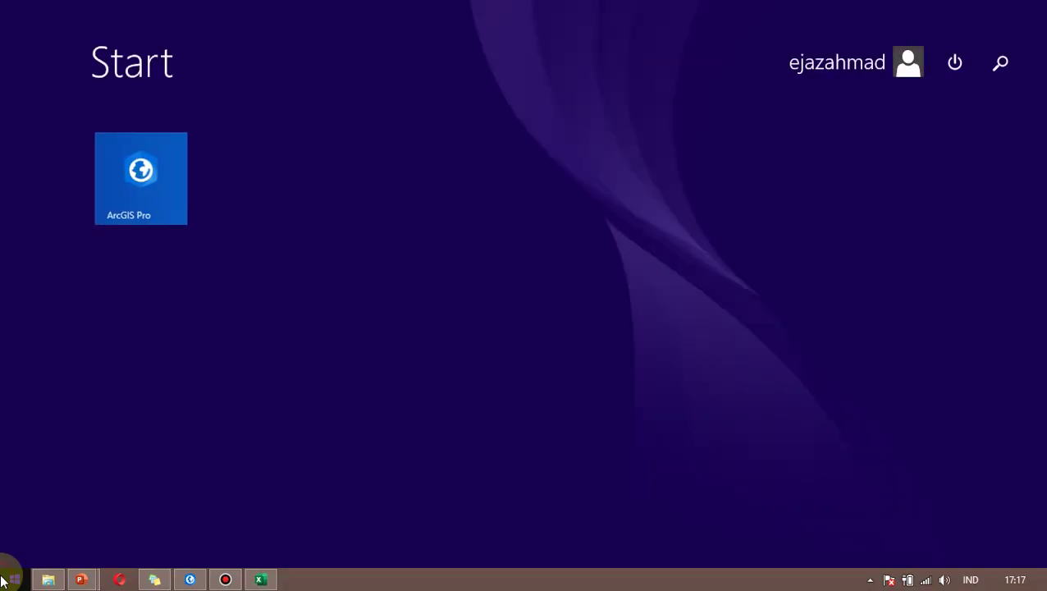
type("paint")
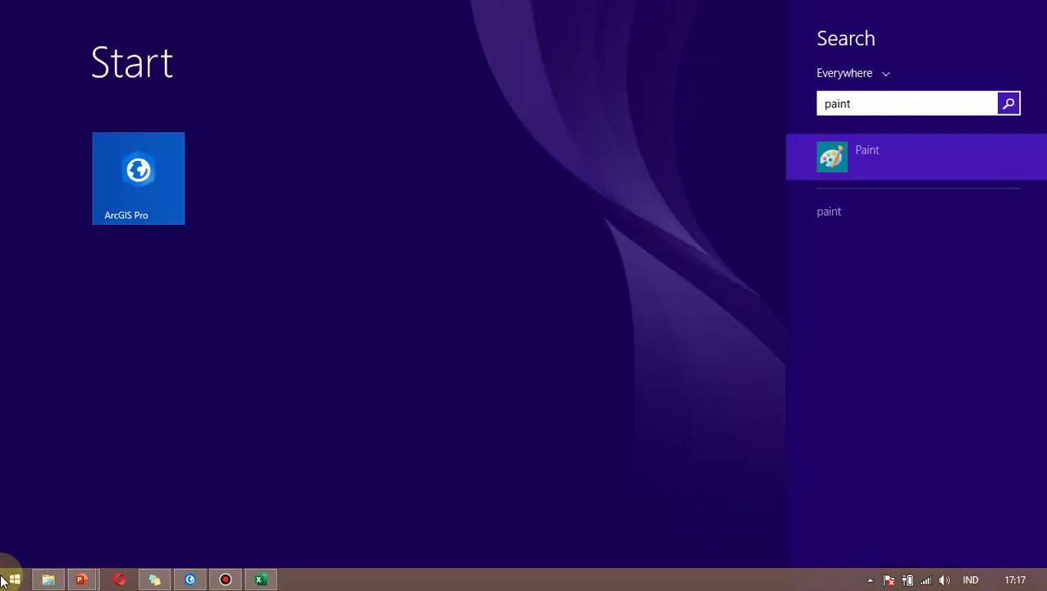
key("Escape")
key("Escape")
key("Escape")
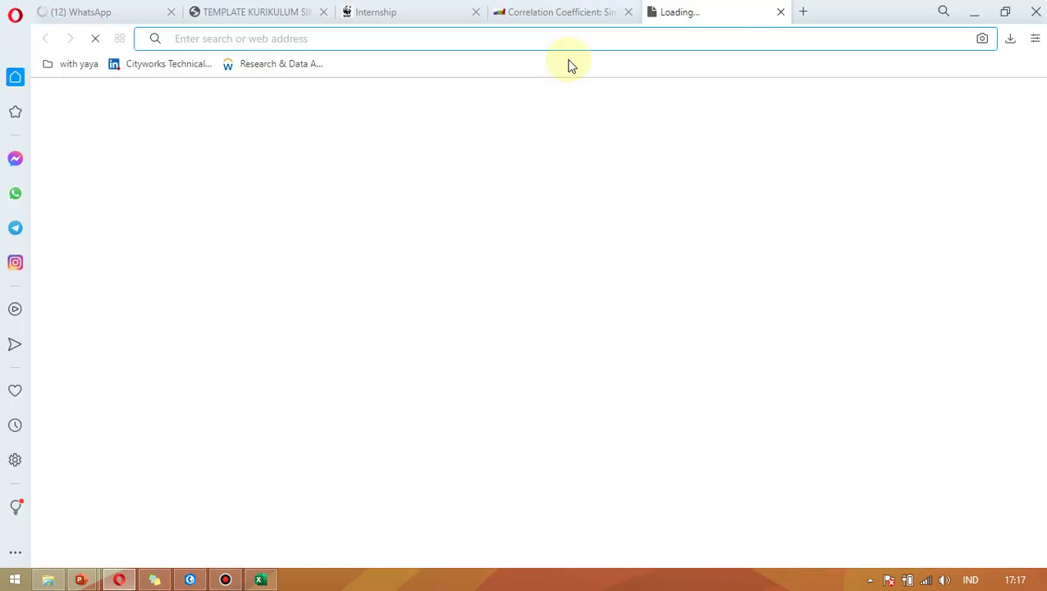
Switch to Opera, search the web for "OVERLAY ANALYSIS ARCGIS" and open the ArcGIS Desktop help article on overlay analysis.
left_click(575, 38)
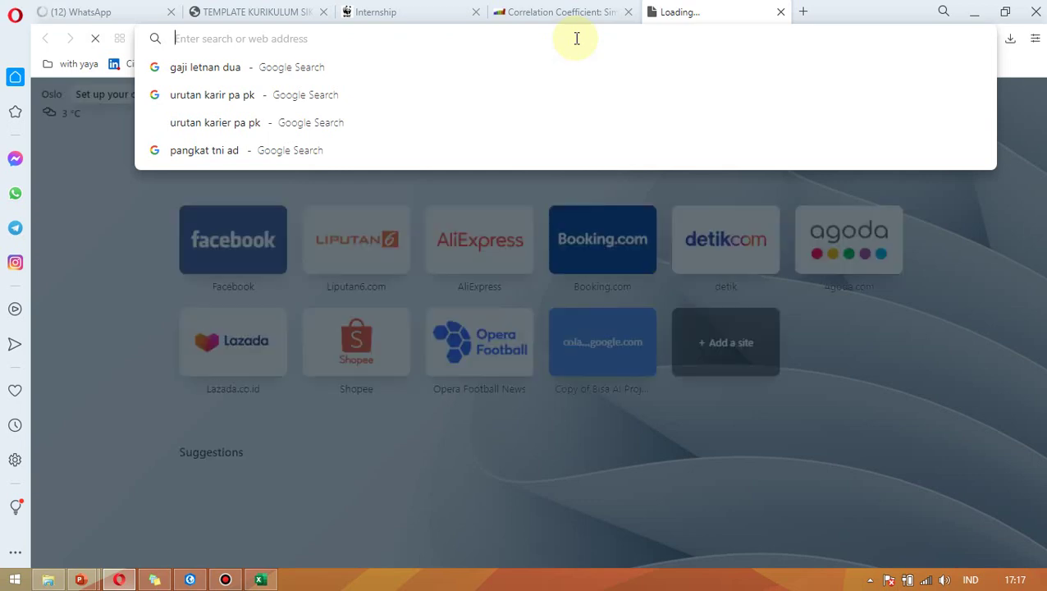
type("overla")
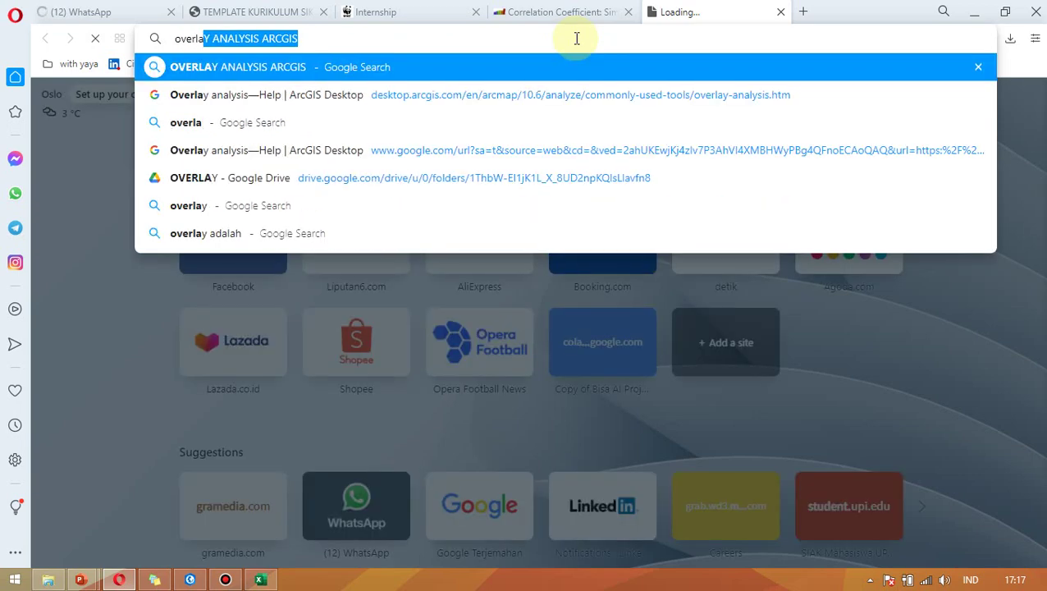
type("y analysis")
key("Return")
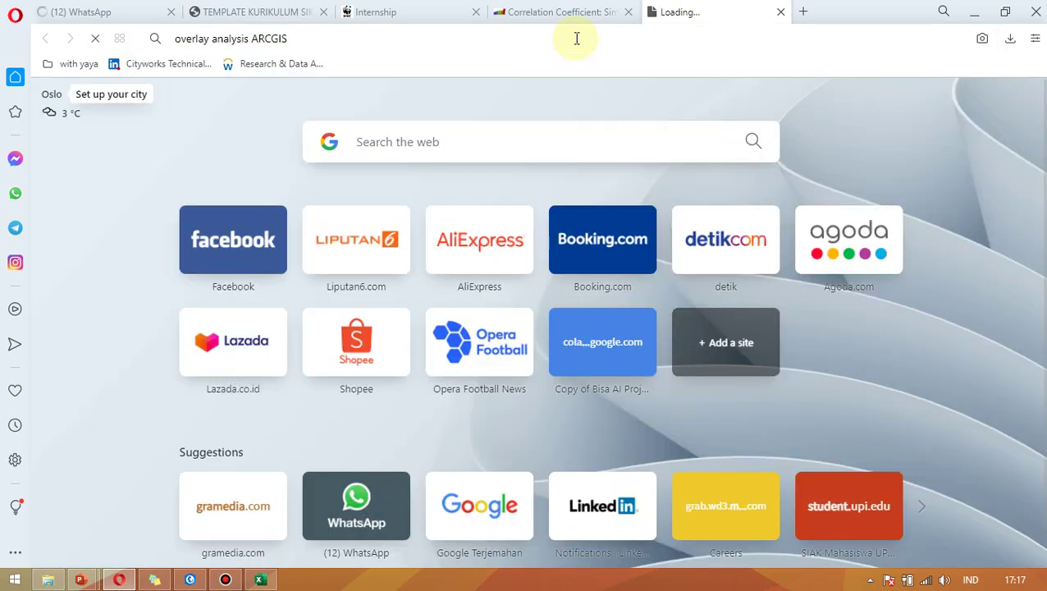
left_click(373, 40)
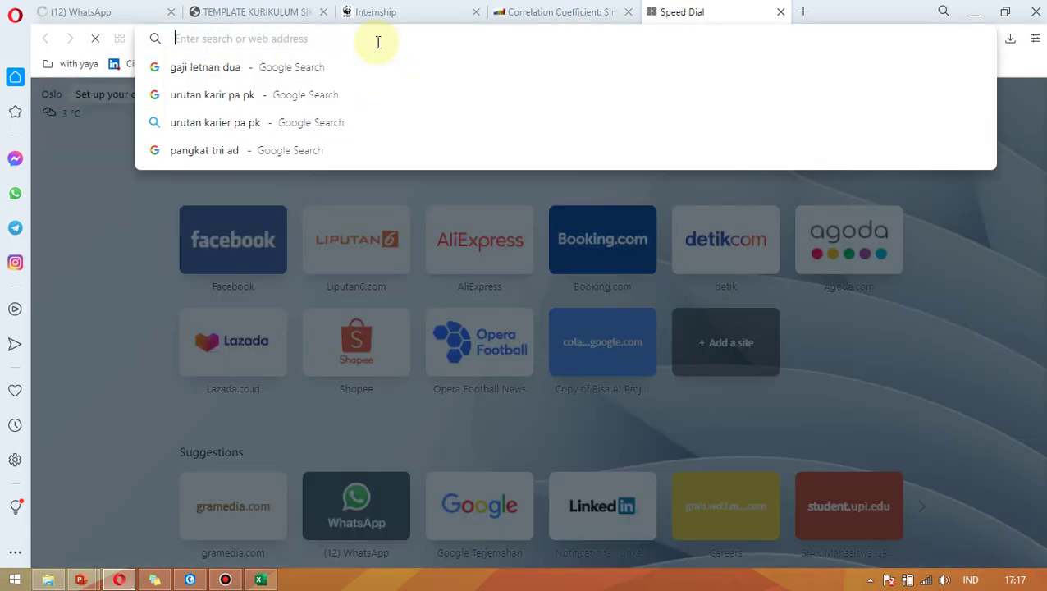
type("over")
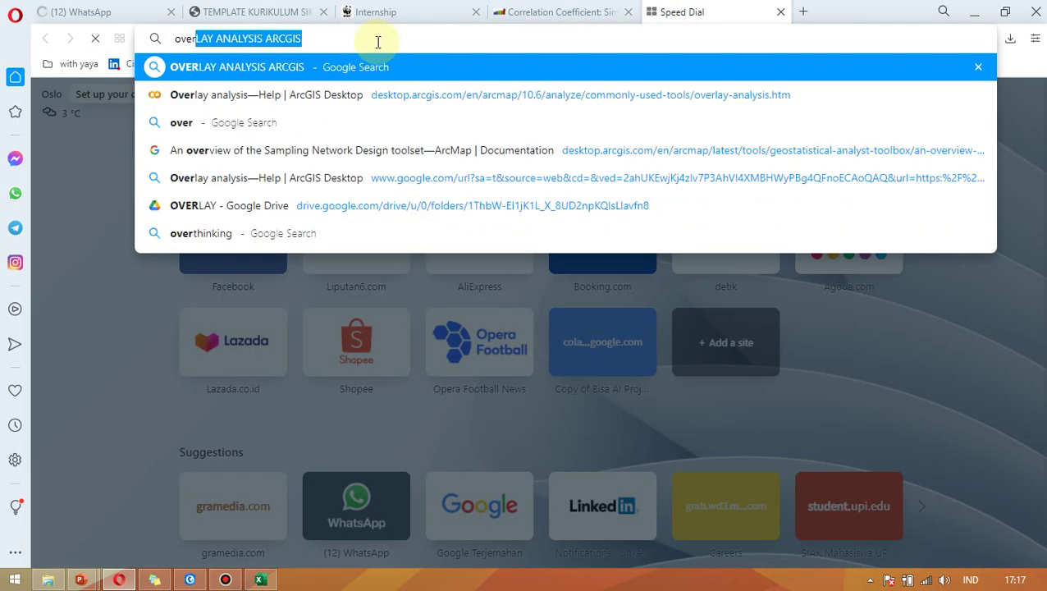
key("Return")
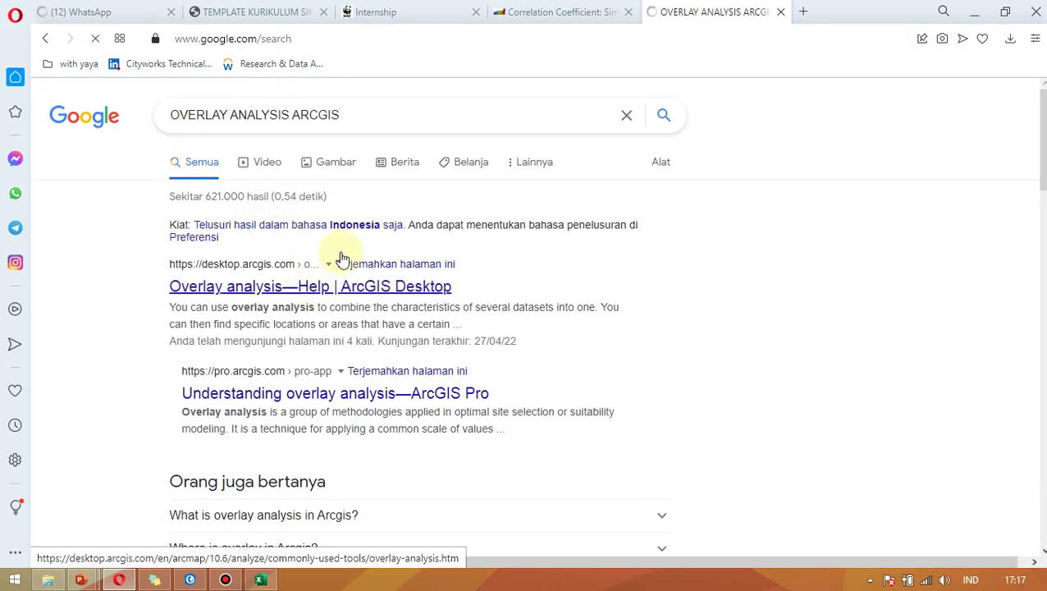
Close the Correlation Coefficient and Internship browser tabs.
left_click(629, 11)
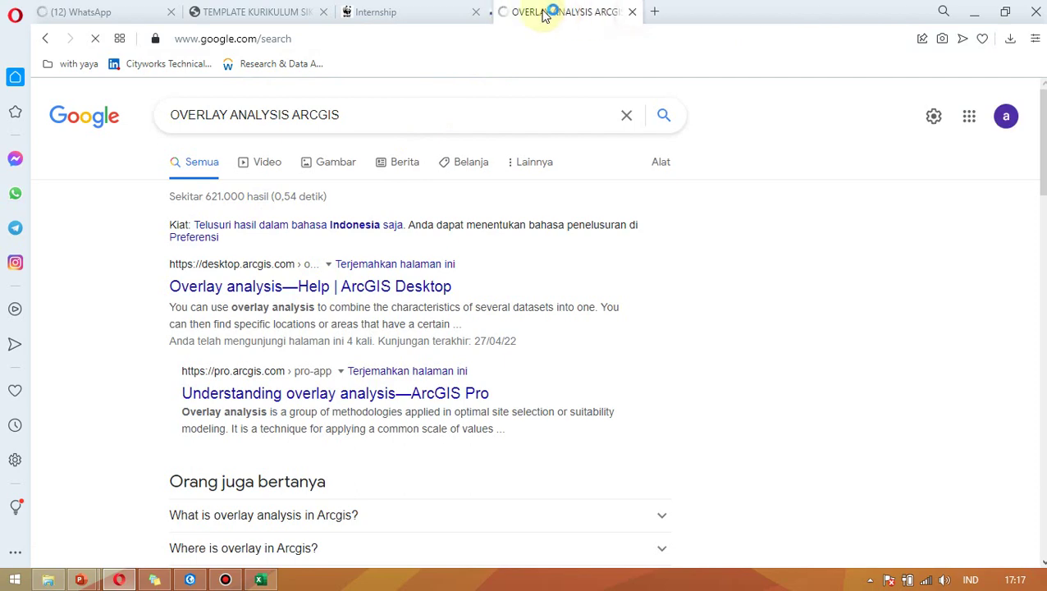
left_click(476, 12)
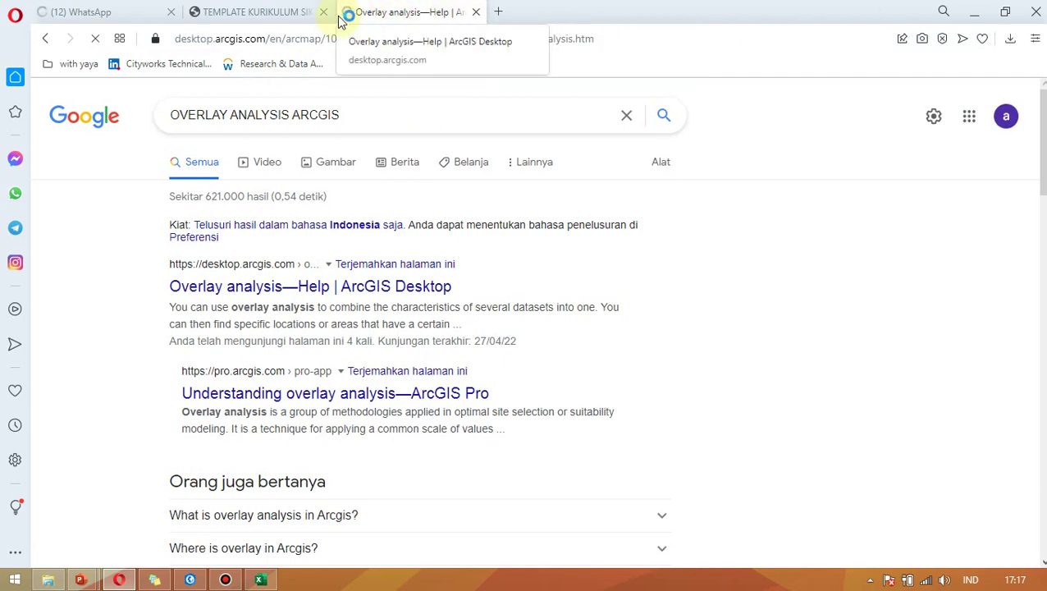
Examine the overlay operations summary table in the help article and the illustration on the linked Intersect tool page.
scroll(440, 392, "down", 2)
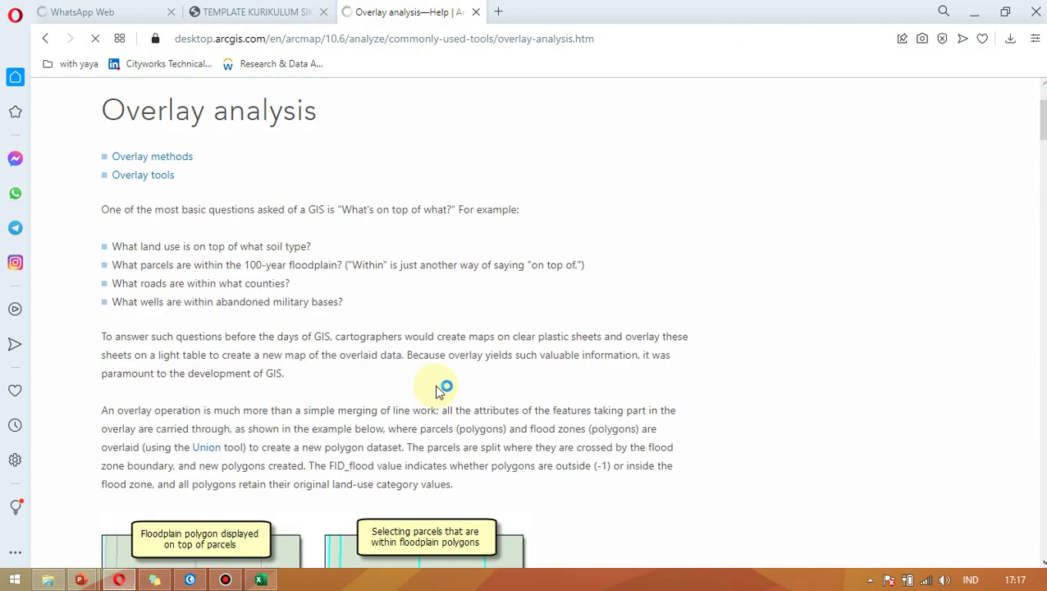
scroll(440, 391, "down", 15)
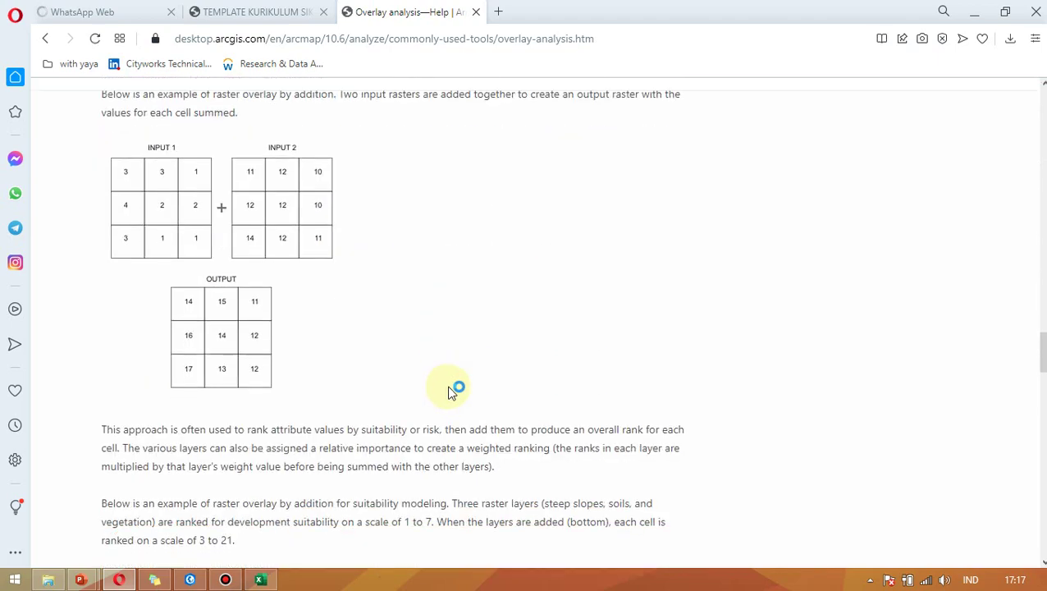
scroll(450, 393, "down", 20)
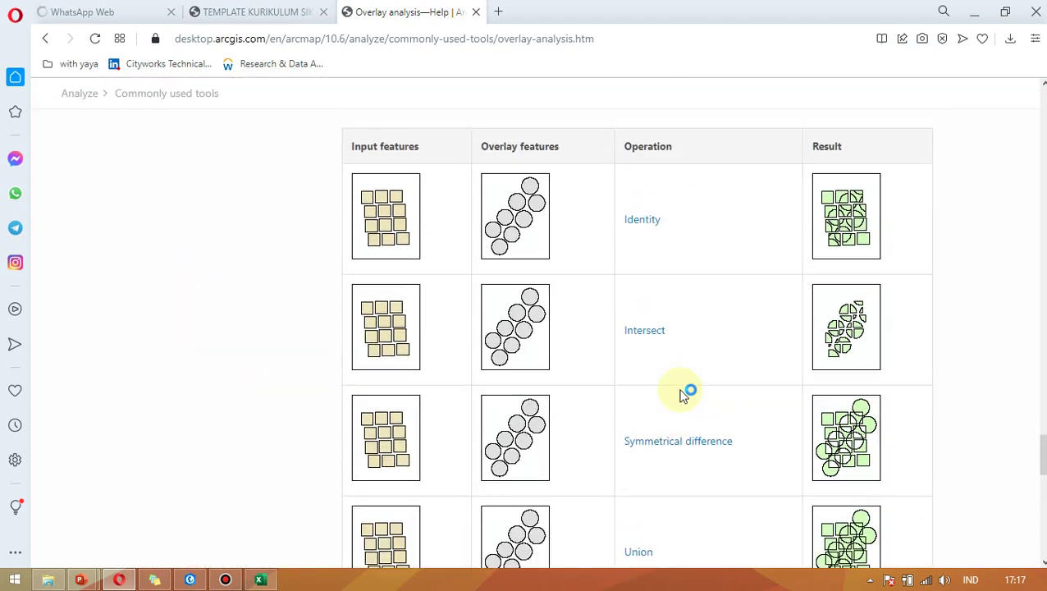
scroll(681, 396, "up", 3)
scroll(681, 425, "down", 2)
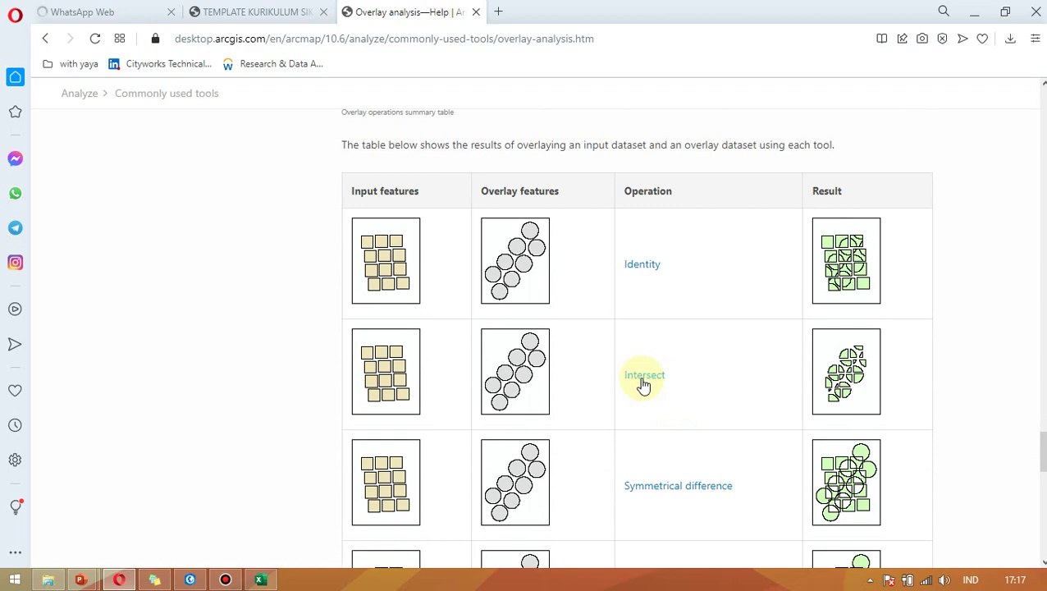
scroll(645, 386, "down", 3)
scroll(642, 384, "up", 1)
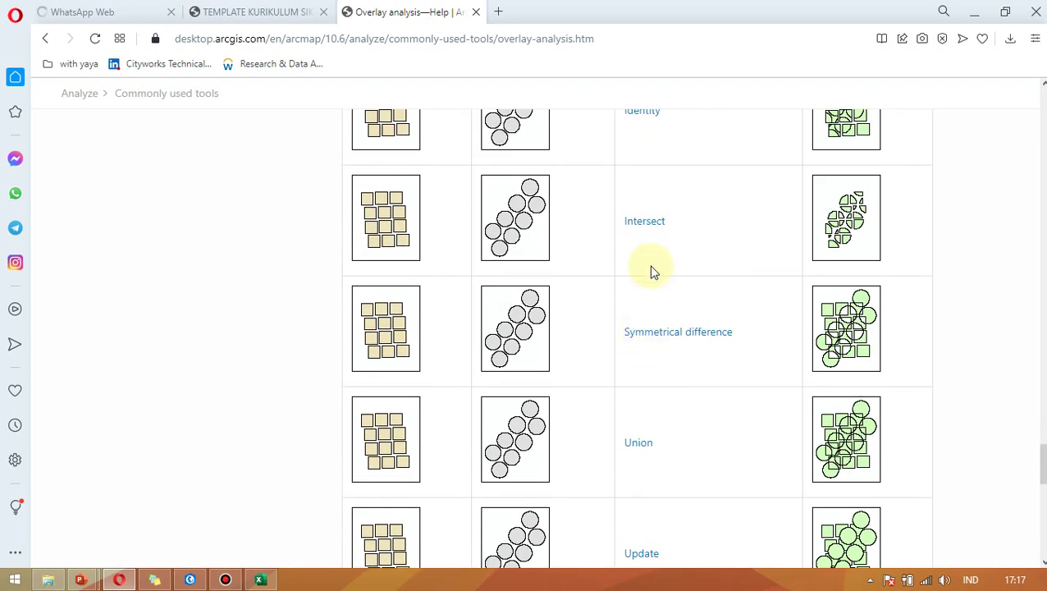
left_click(644, 222)
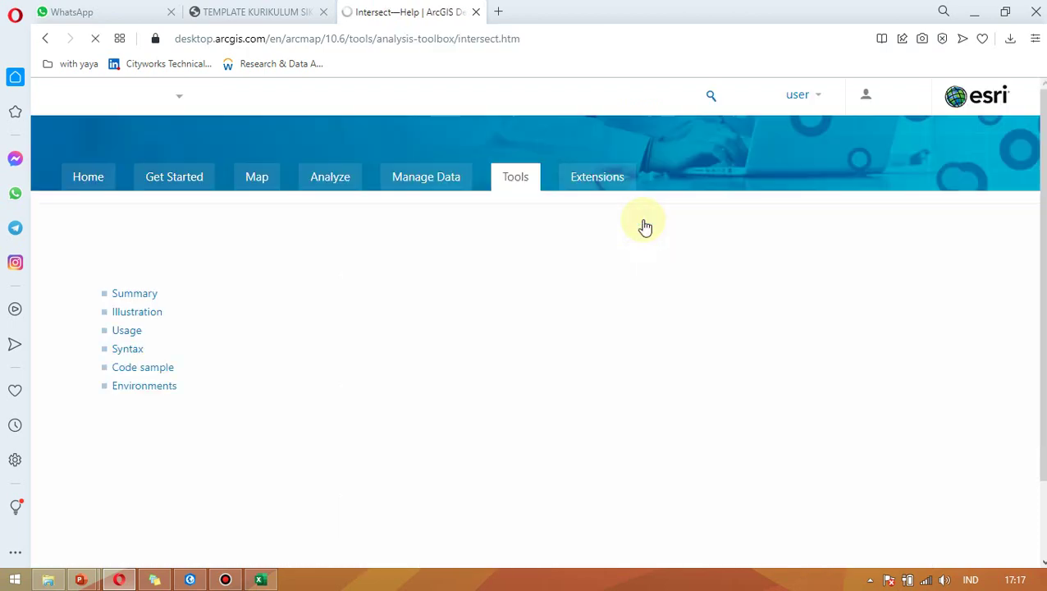
scroll(628, 409, "down", 6)
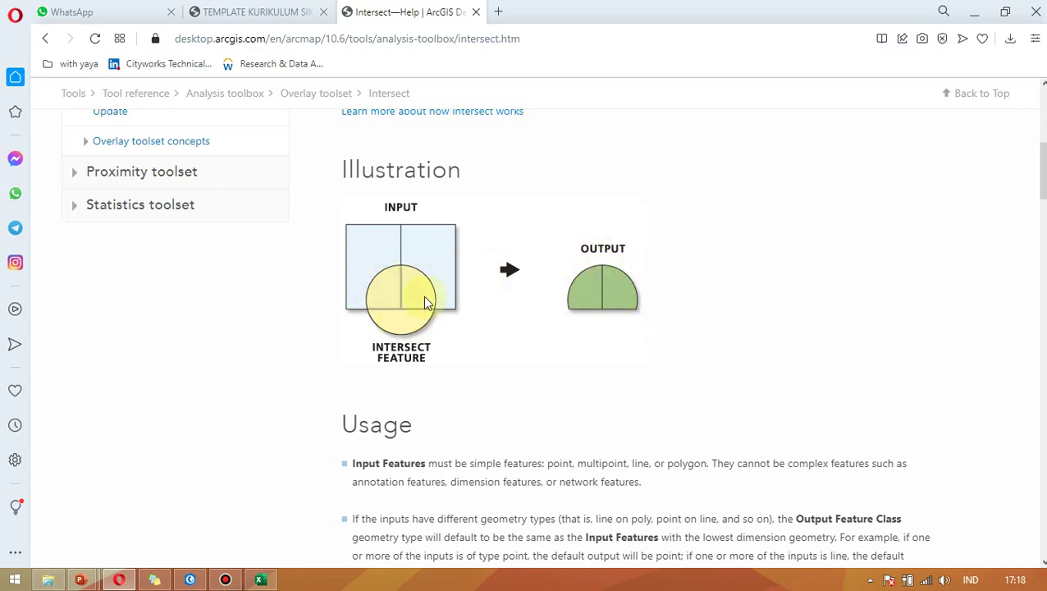
Switch to ArcGIS Pro and leave the Intersect tool for the geoprocessing tool search.
left_click(189, 579)
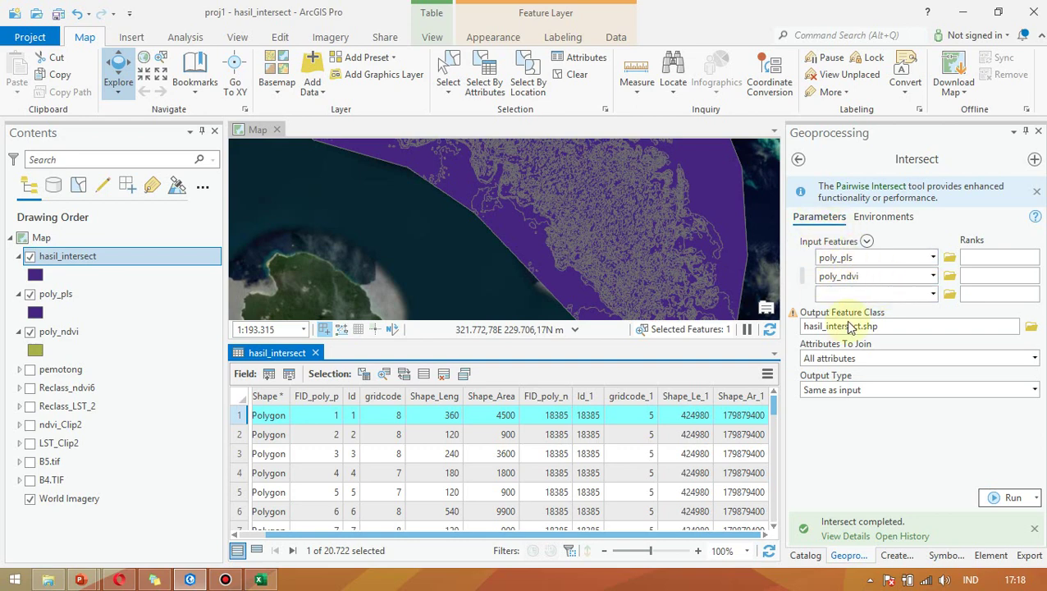
left_click(798, 161)
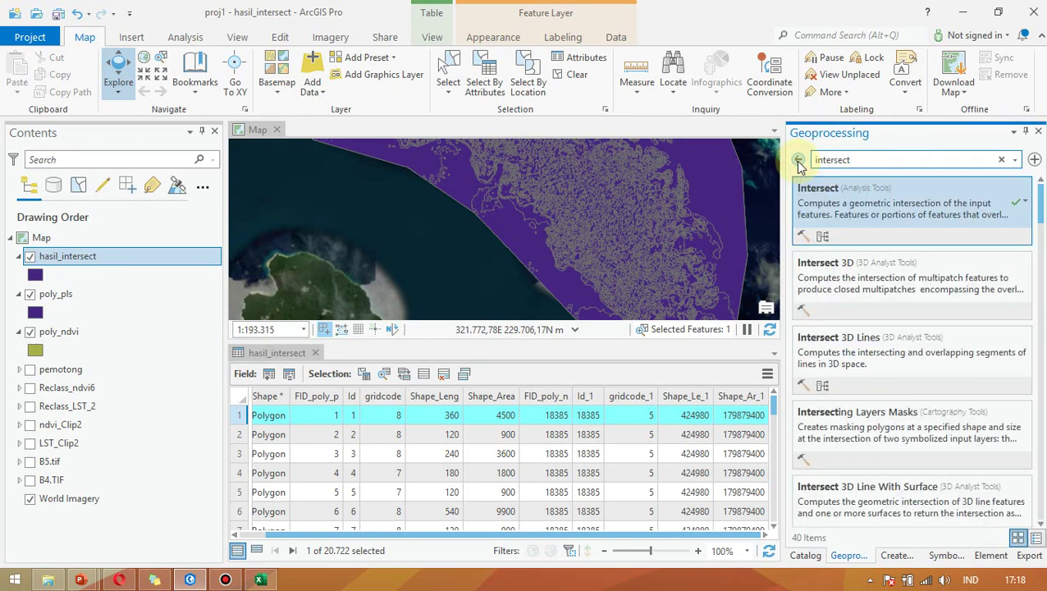
Switch back to Opera, return to the Overlay analysis help page and compare the operations in its results table.
left_click(190, 580)
left_click(121, 581)
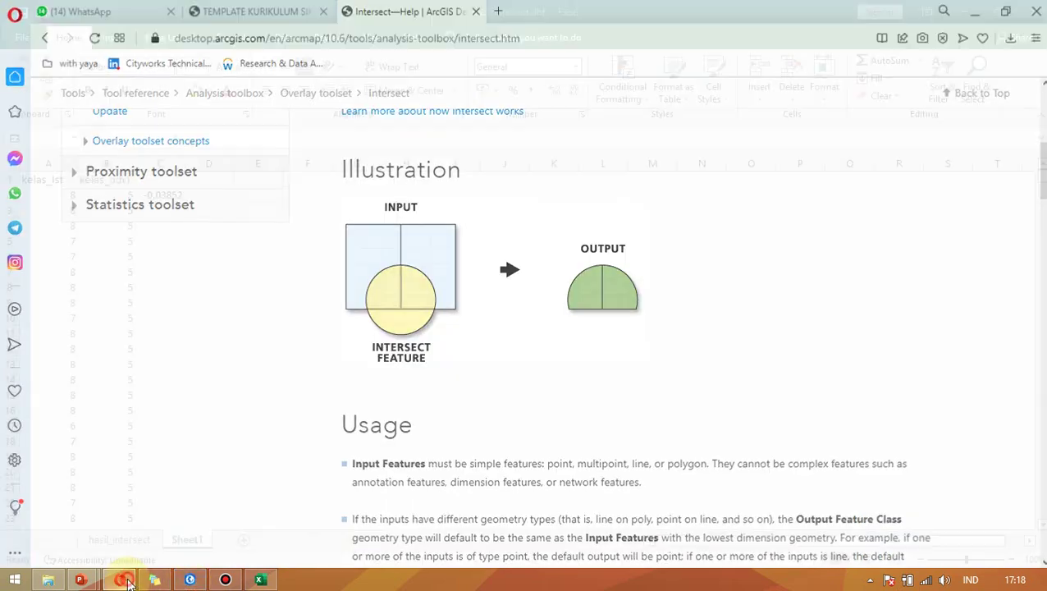
left_click(121, 581)
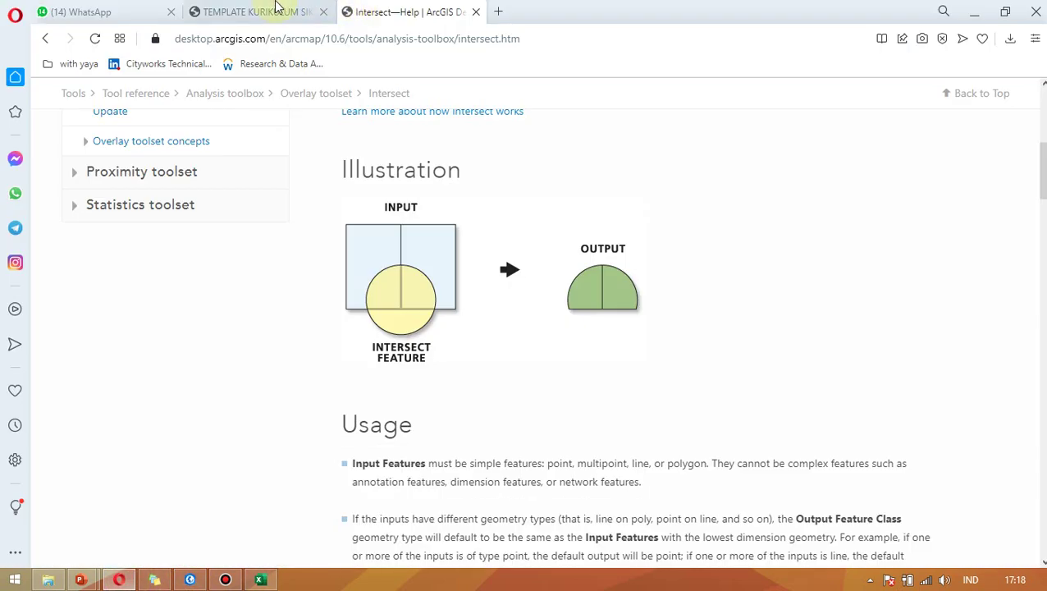
left_click(46, 39)
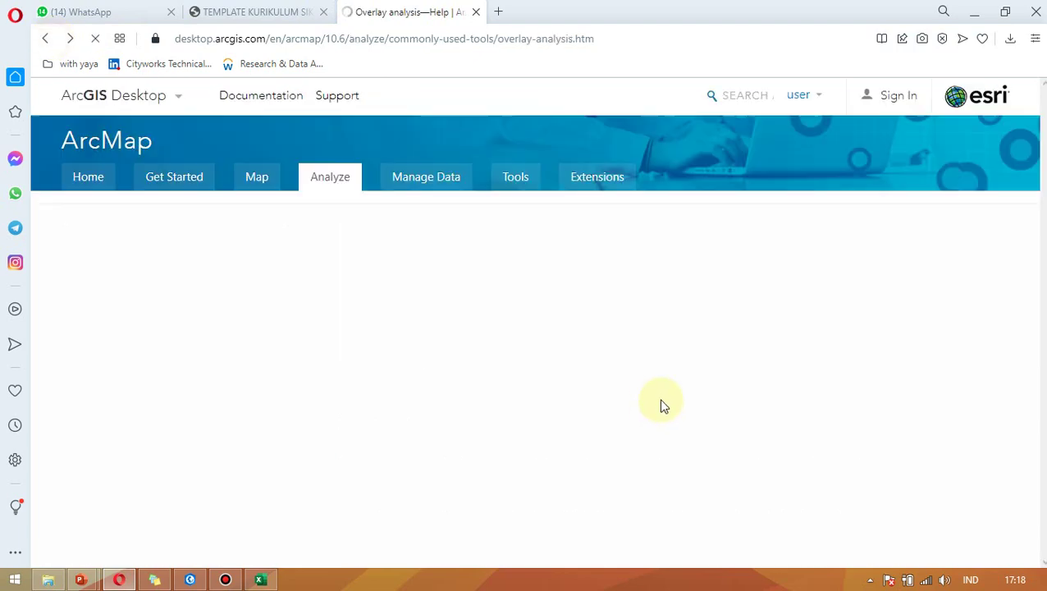
scroll(463, 407, "down", 1)
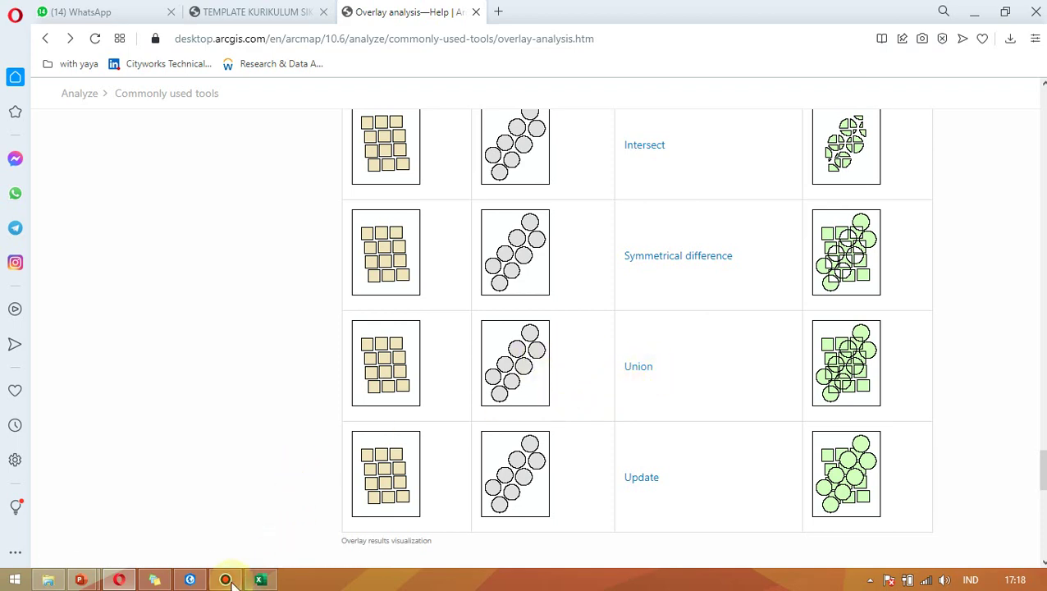
Switch to ArcGIS Pro, search the geoprocessing tools for "spatial join" and open the Spatial Join tool.
left_click(197, 581)
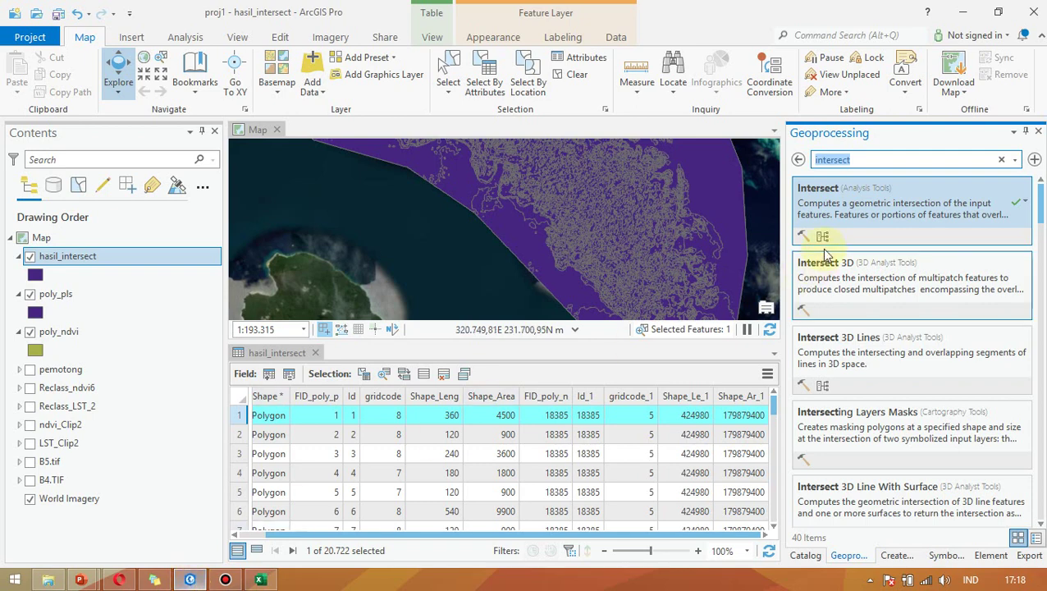
type("spa")
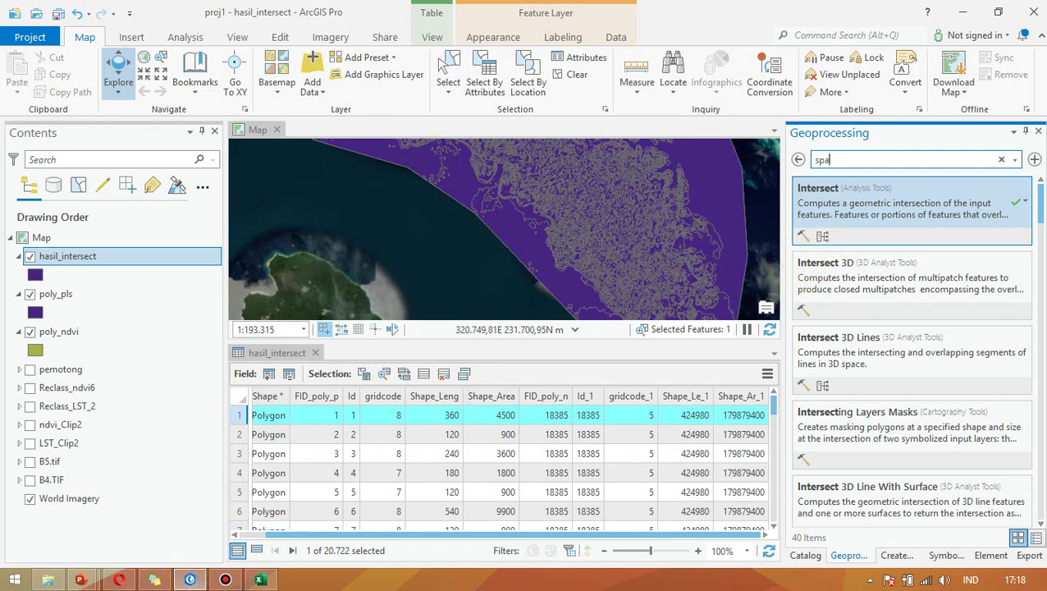
type("tial join")
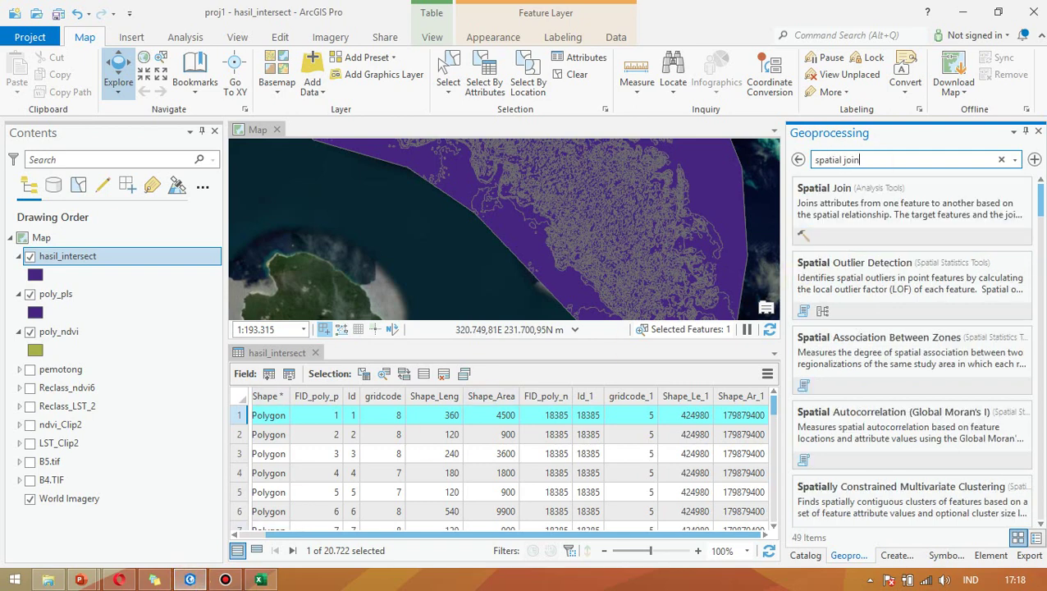
left_click(906, 207)
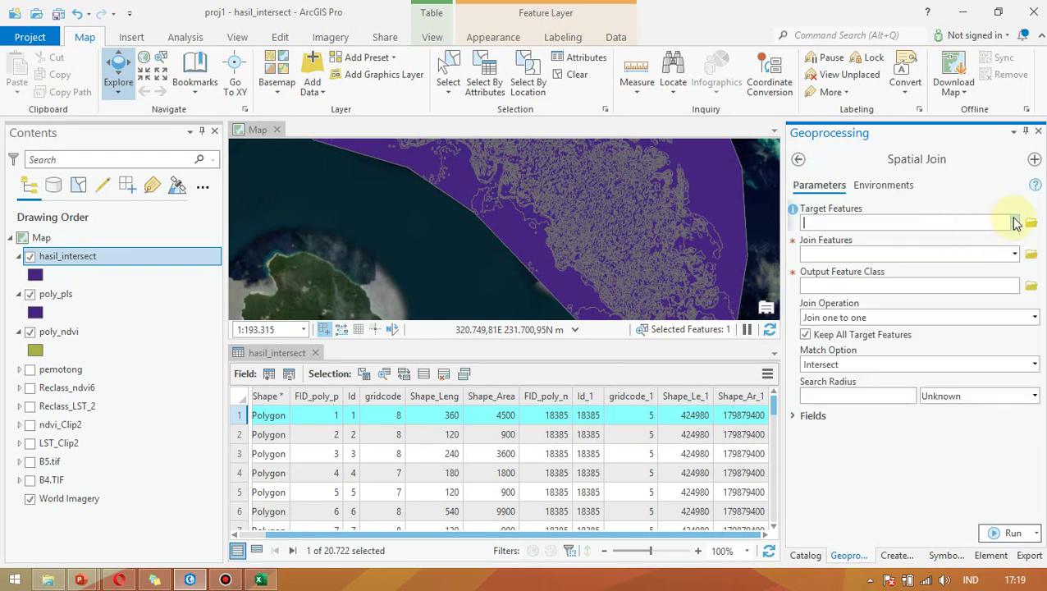
Set the Spatial Join target features to the poly_pls layer.
left_click(66, 295)
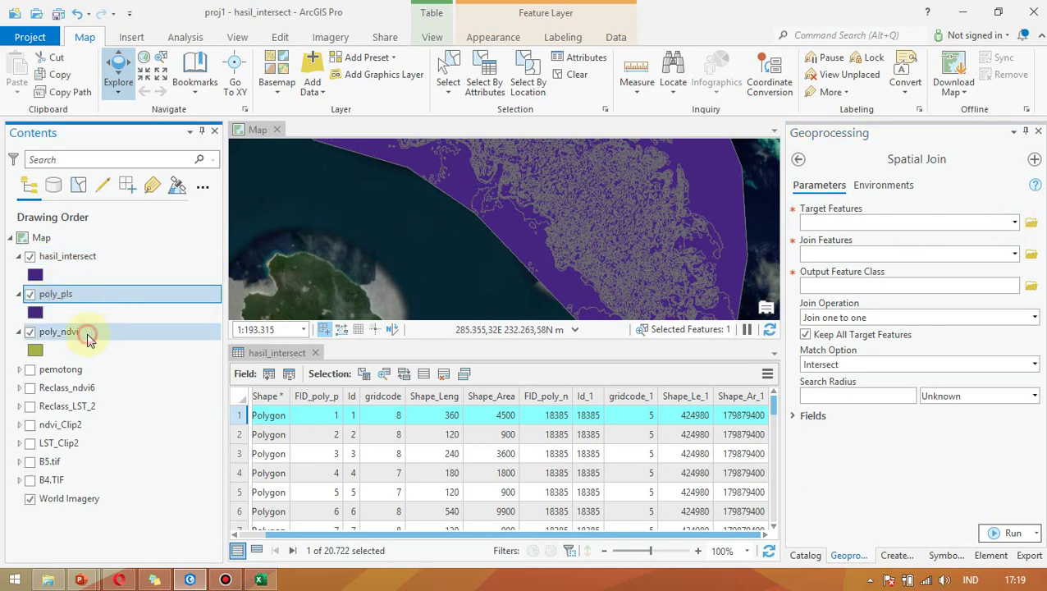
left_click(1015, 226)
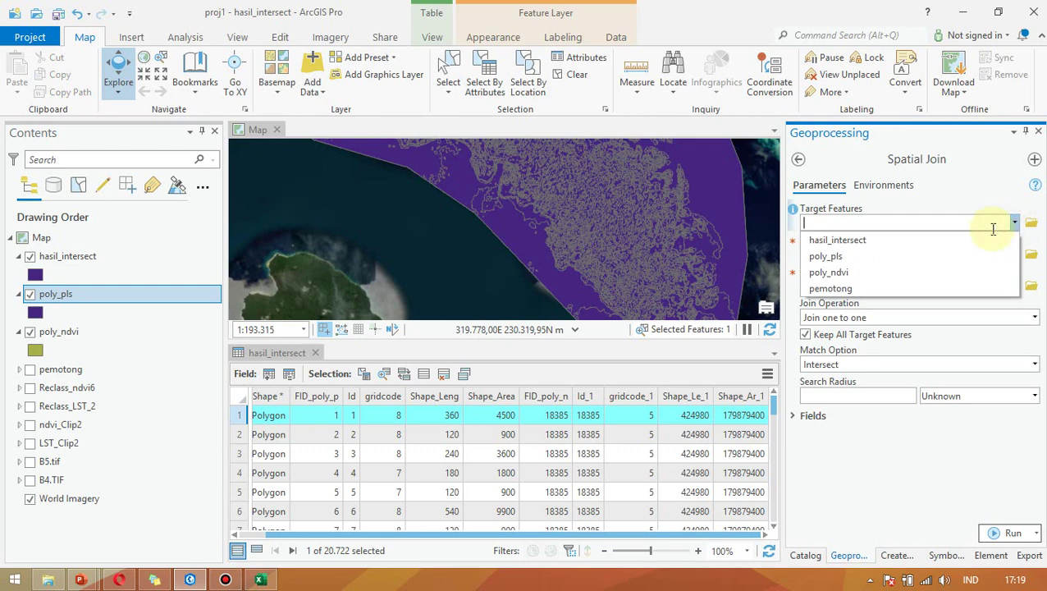
left_click(825, 256)
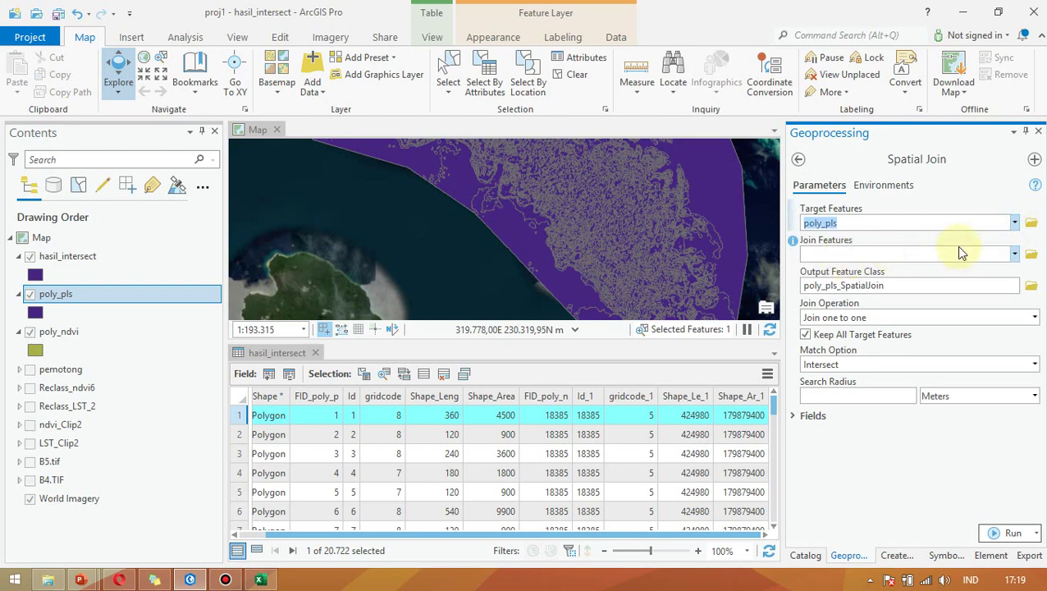
Set the Spatial Join join features to the poly_ndvi layer.
double_click(823, 223)
left_click(844, 223)
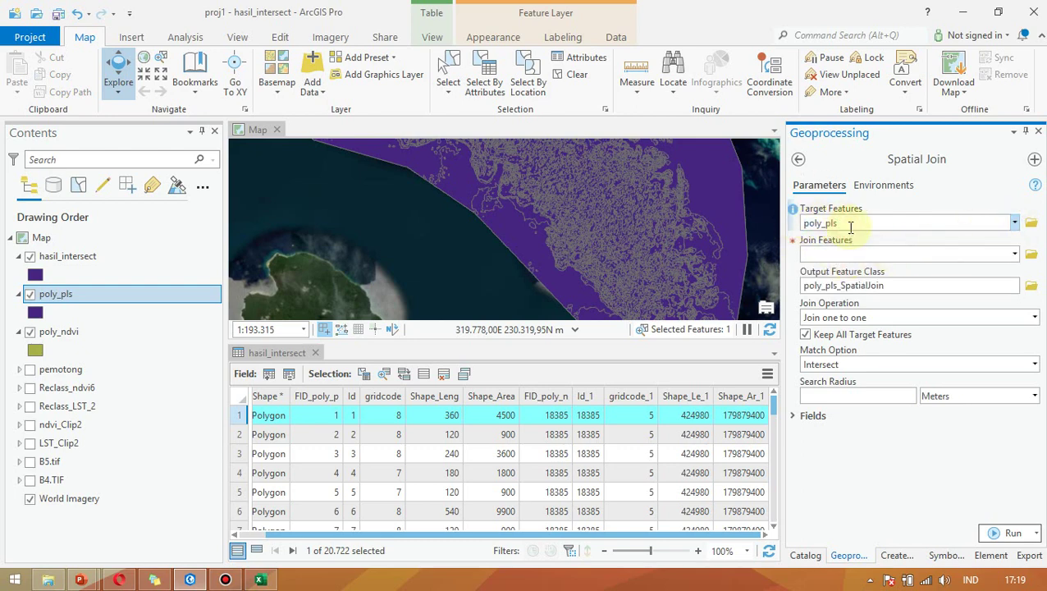
left_click(1016, 256)
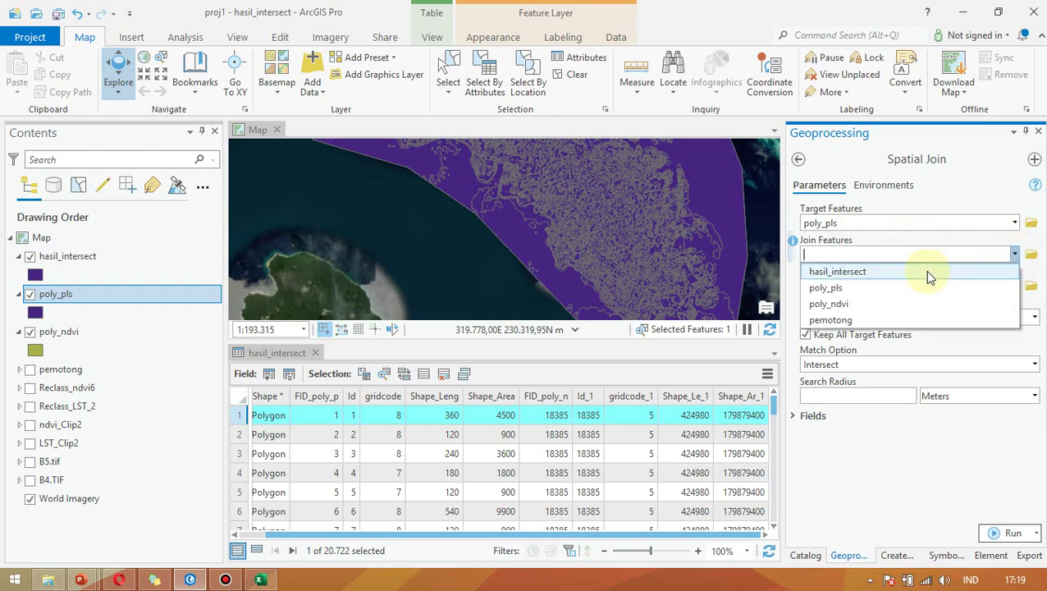
left_click(854, 304)
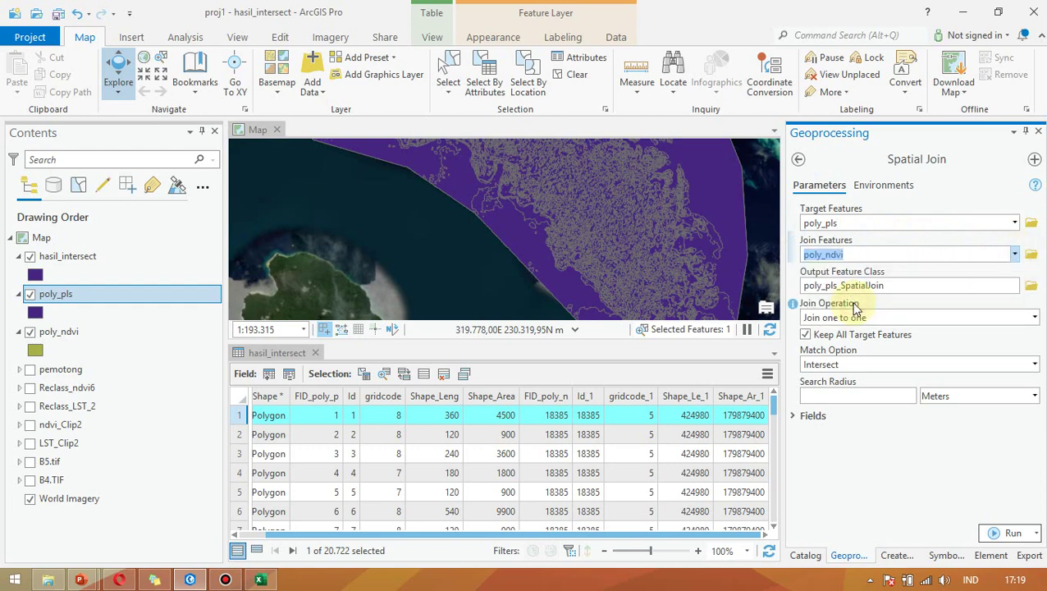
Browse the output feature class location to the INSTRUCTORIAL > ICE > bahan praktikum > pertemuan 14 folder on Local Disk (F:).
left_click(936, 284)
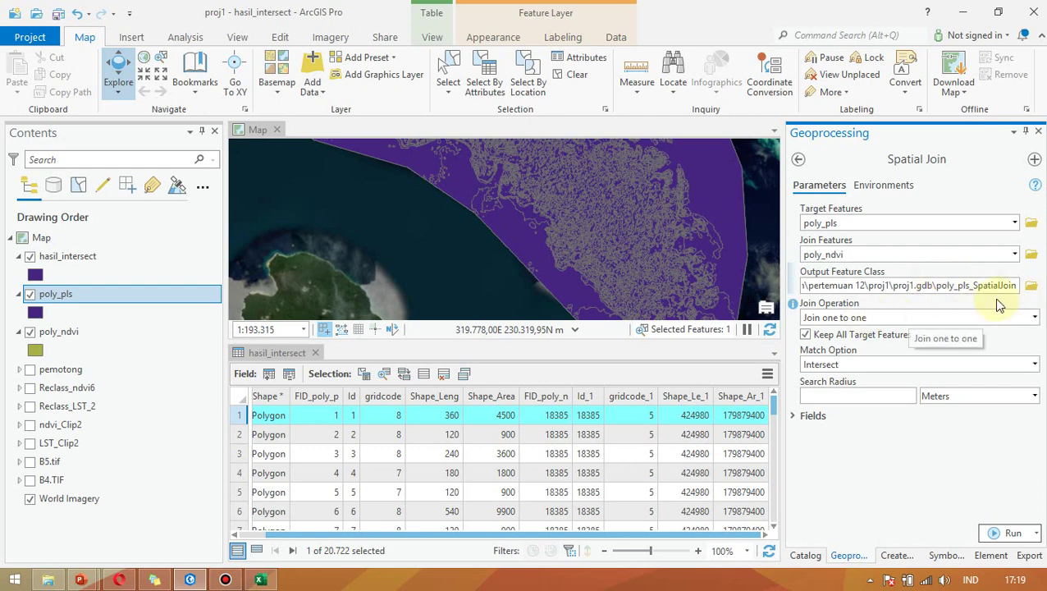
left_click(1032, 285)
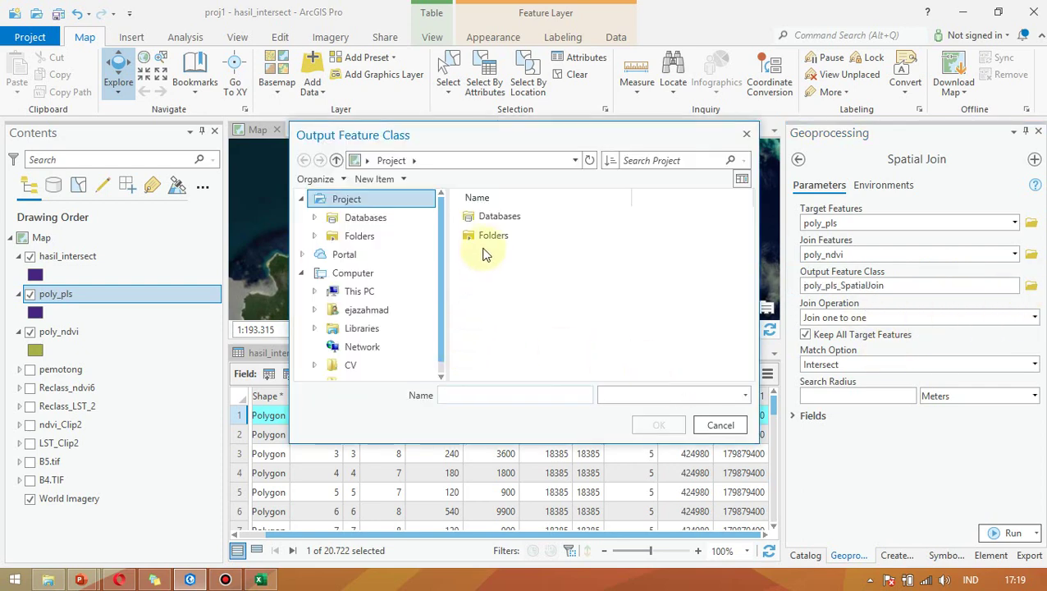
left_click(360, 291)
left_click(344, 255)
scroll(375, 345, "down", 3)
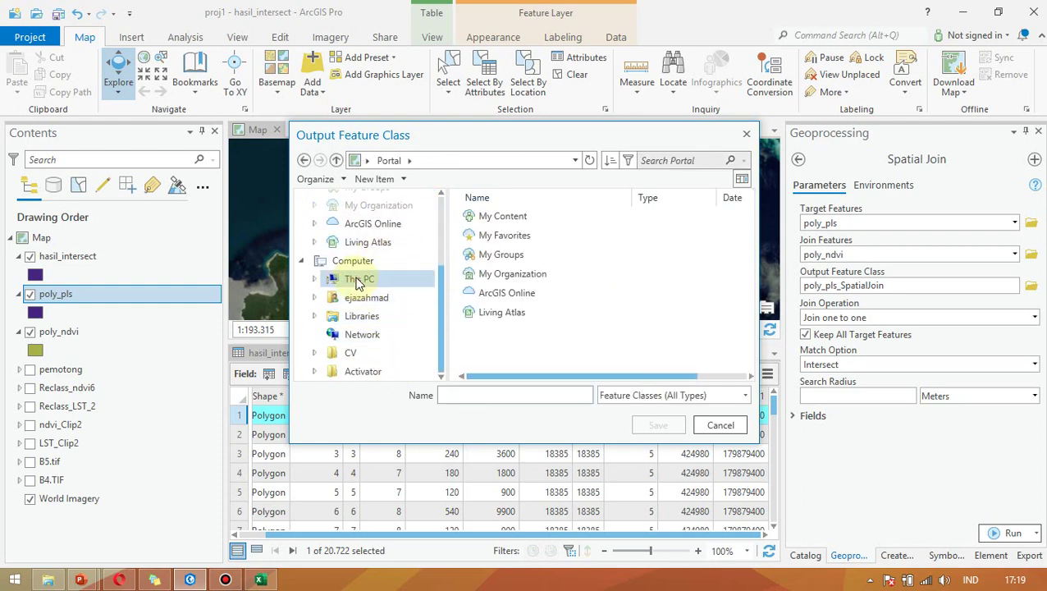
left_click(362, 280)
double_click(519, 351)
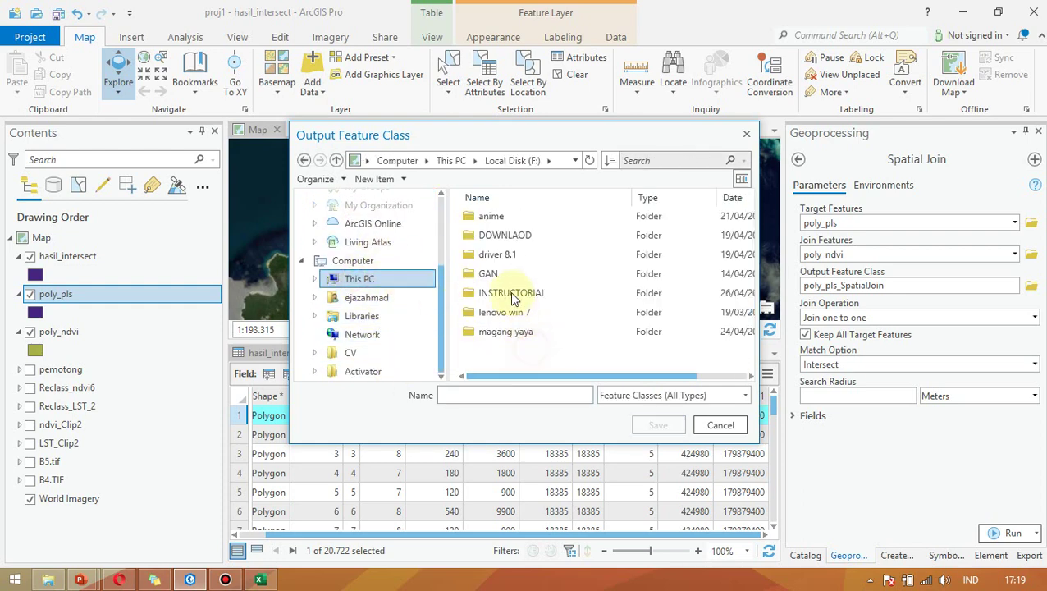
double_click(505, 293)
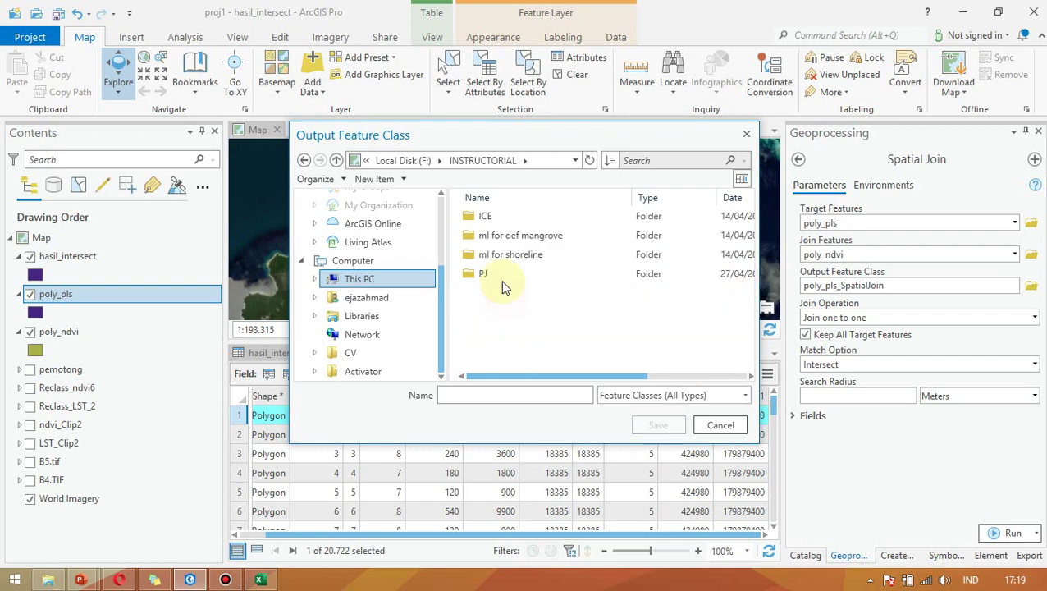
double_click(499, 220)
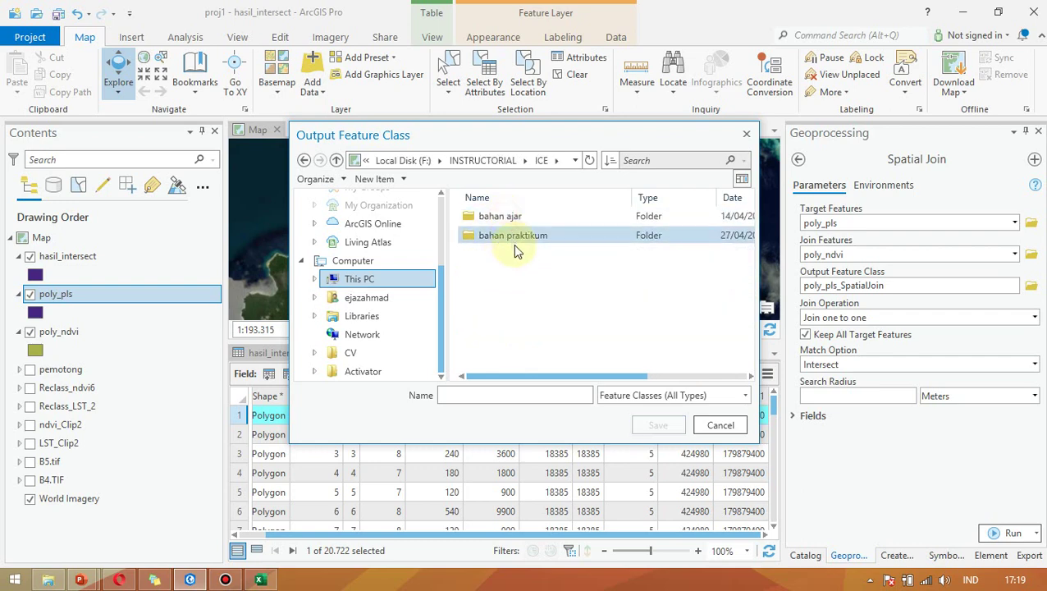
double_click(513, 238)
scroll(528, 334, "down", 2)
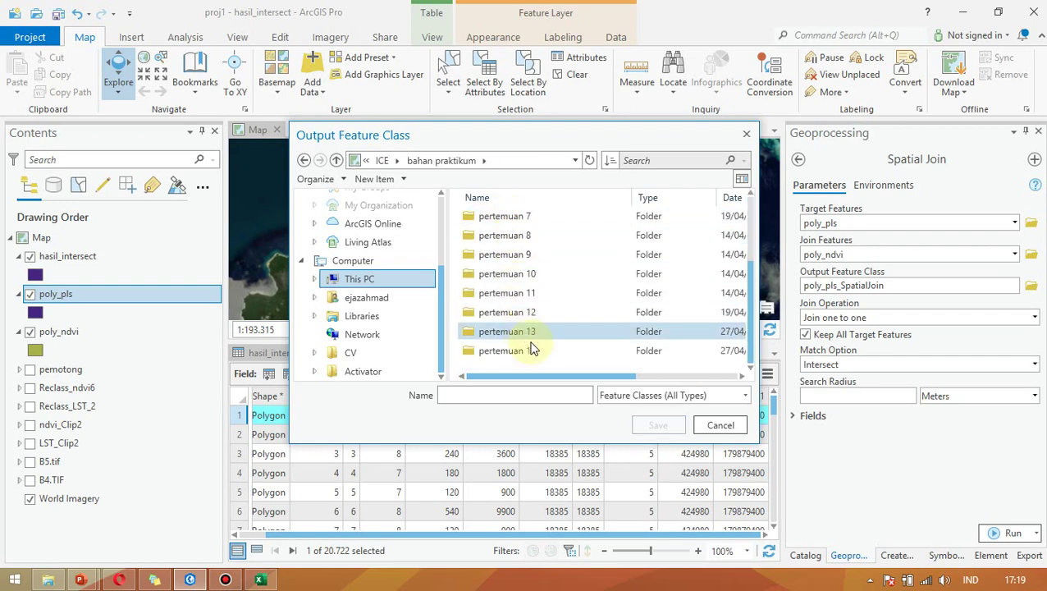
double_click(530, 349)
Name the output feature class hasil_spatialjoint.shp and save it in the pertemuan 14 folder.
left_click(512, 392)
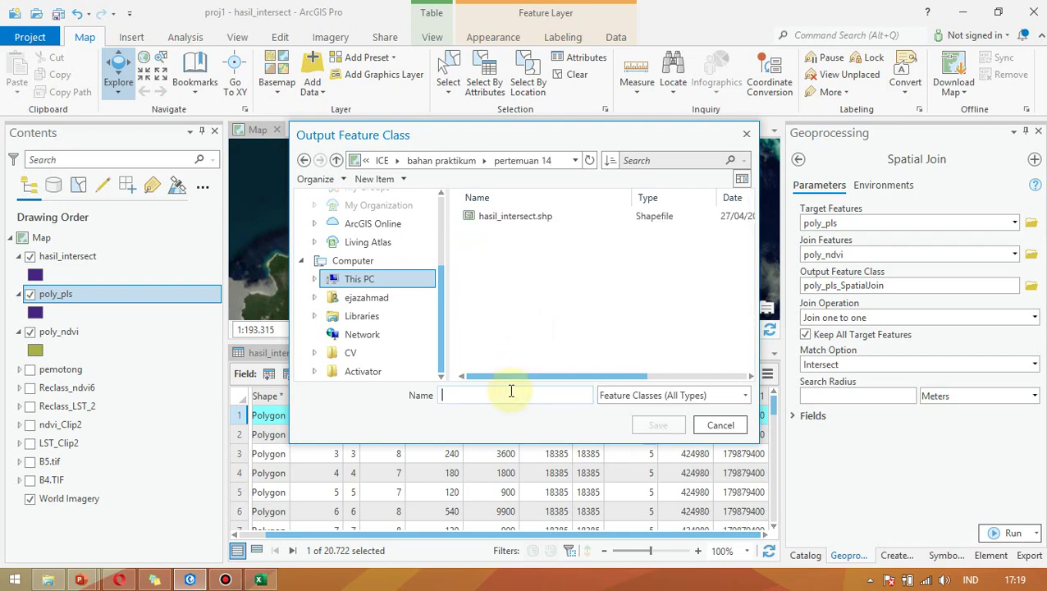
type("hasil_")
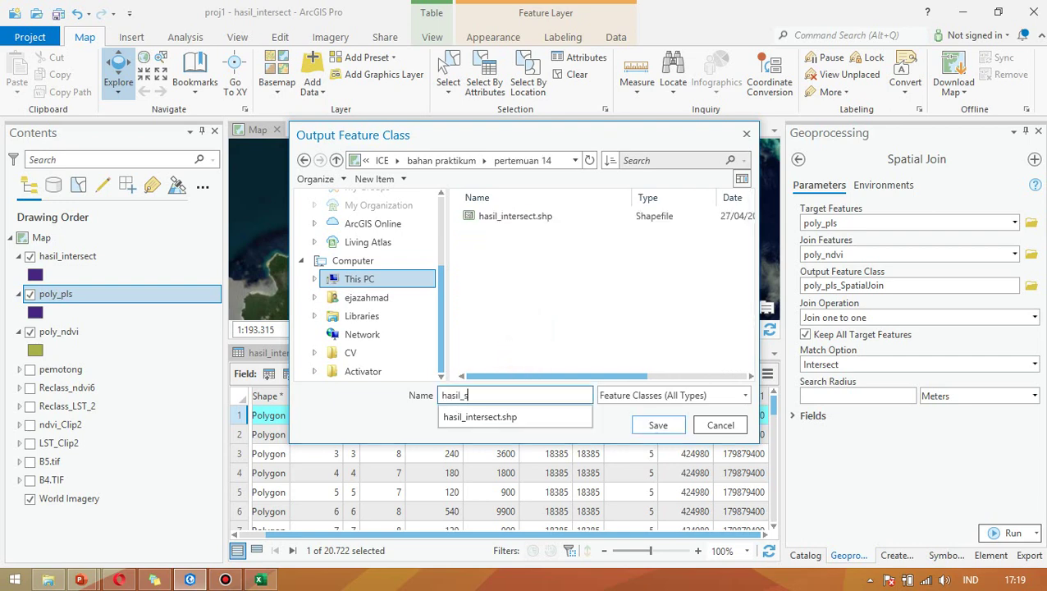
type("spatialjoint.shp")
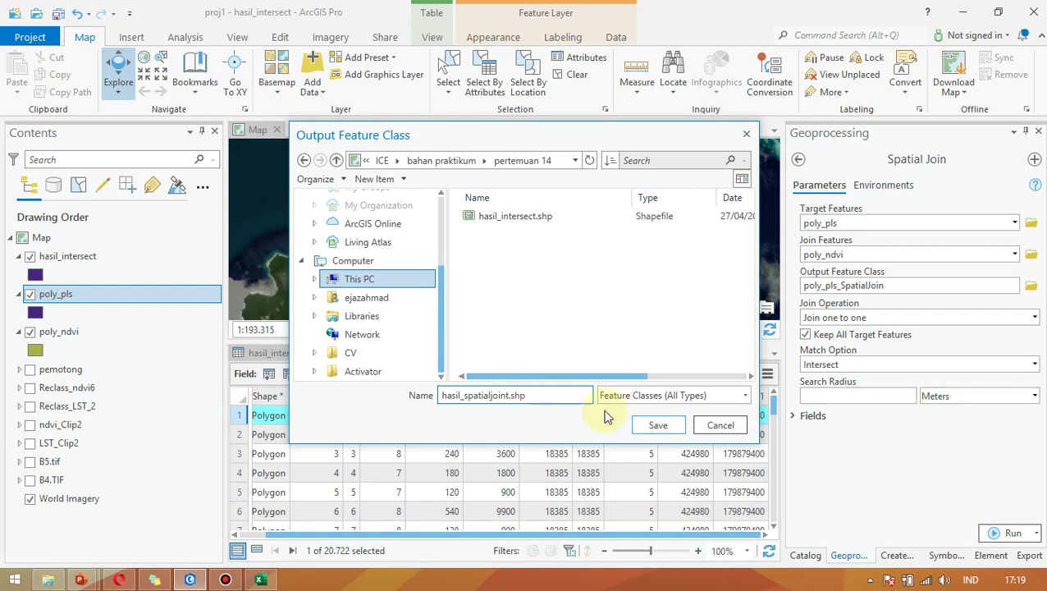
left_click(652, 430)
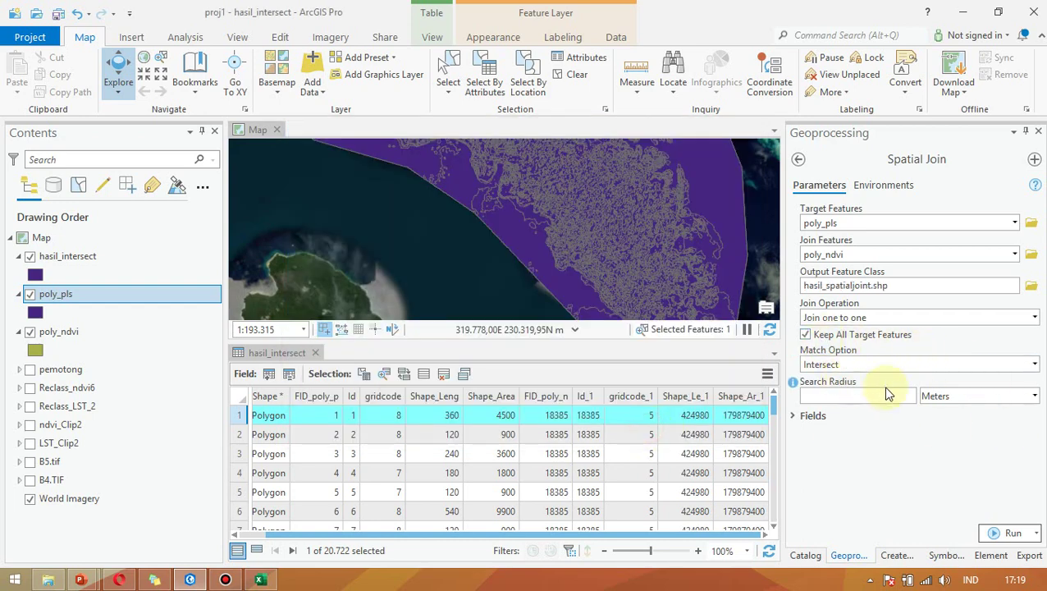
Expand the Spatial Join field map and examine the source layers and merge rule options of the gridcode and gridcode_1 output fields.
left_click(811, 416)
scroll(861, 439, "down", 1)
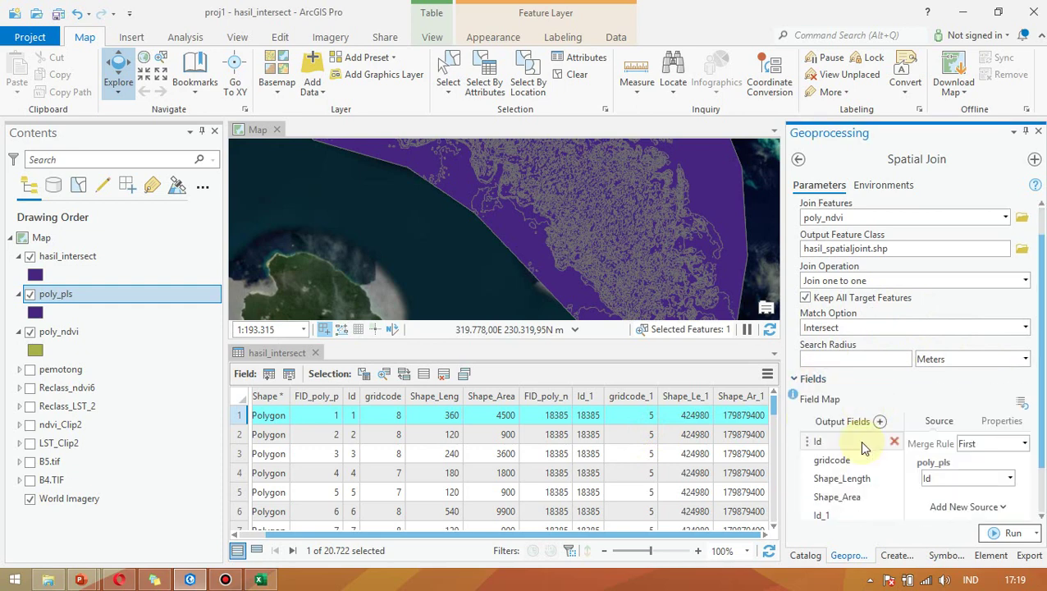
scroll(956, 393, "down", 1)
scroll(927, 427, "down", 1)
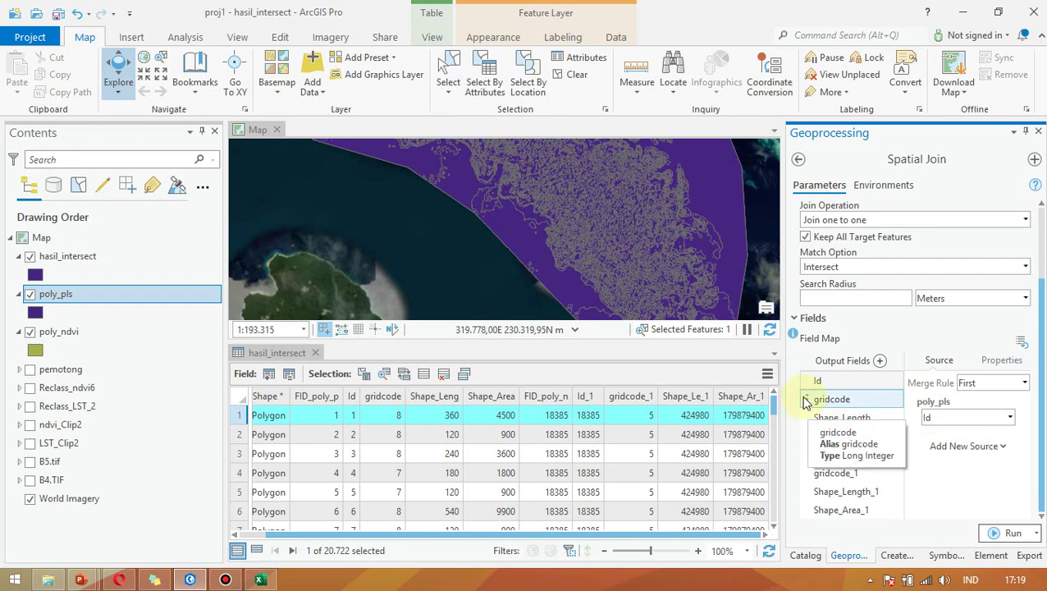
left_click(847, 406)
left_click(812, 418)
left_click(837, 400)
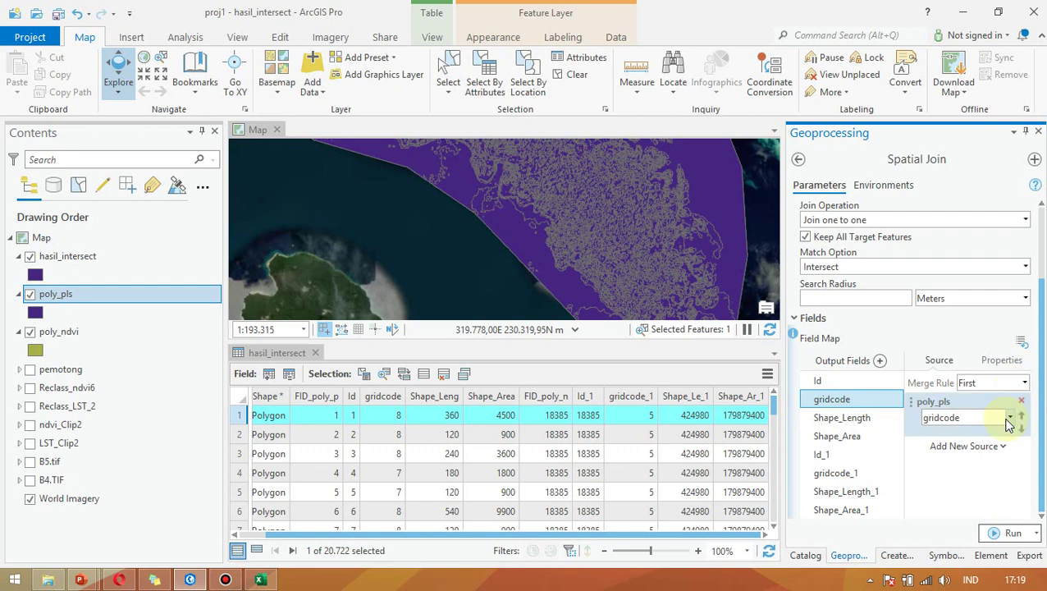
left_click(1024, 384)
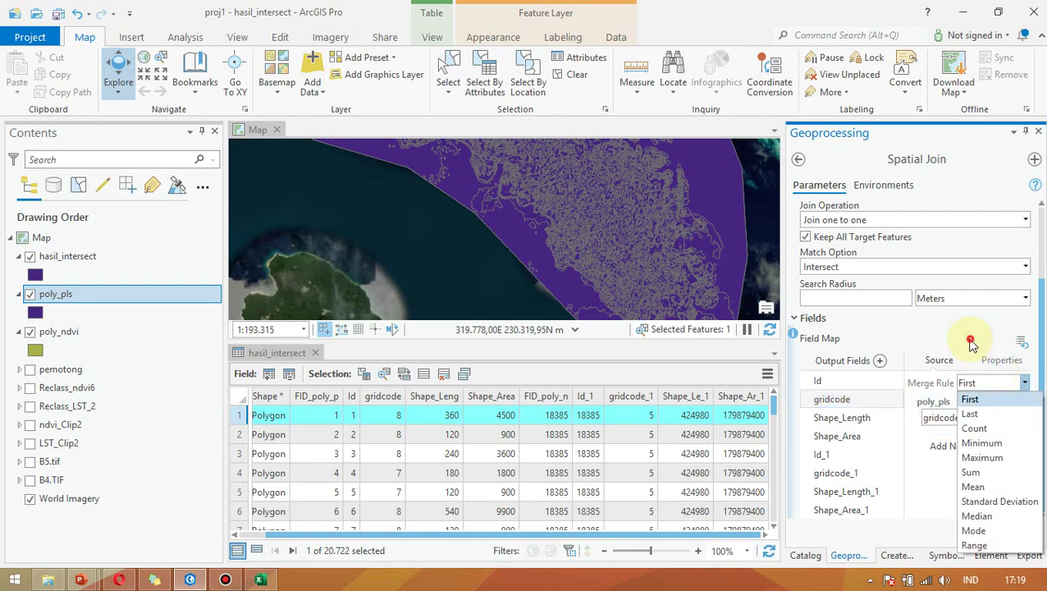
left_click(996, 382)
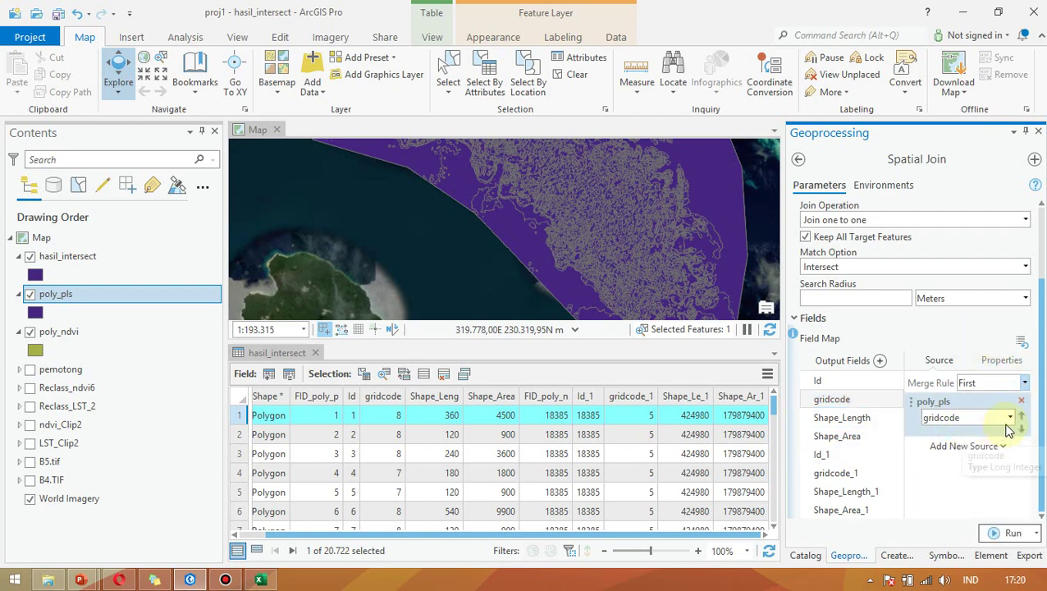
left_click(1010, 418)
left_click(966, 326)
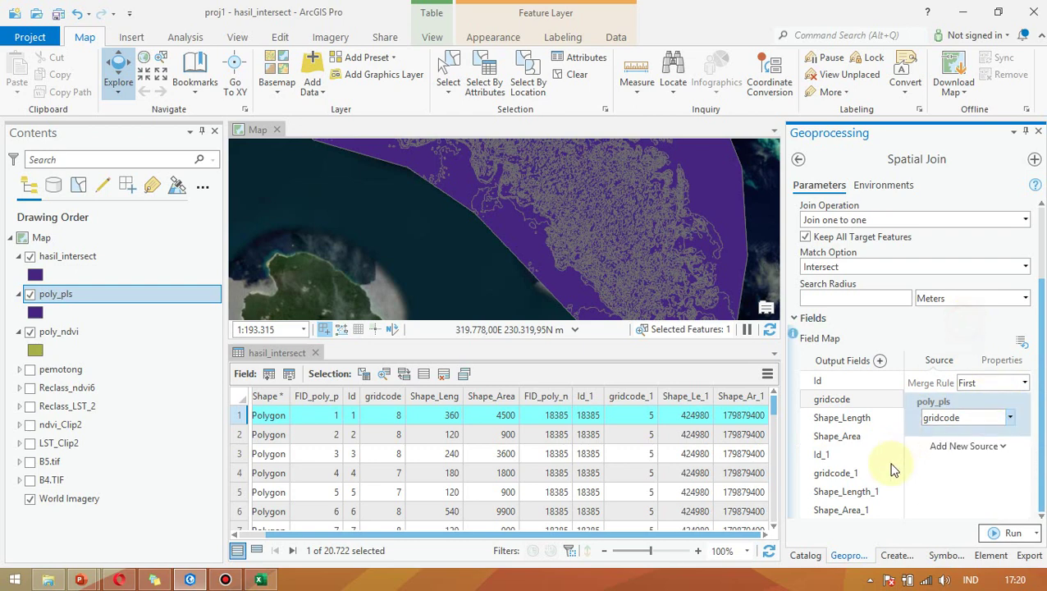
left_click(850, 476)
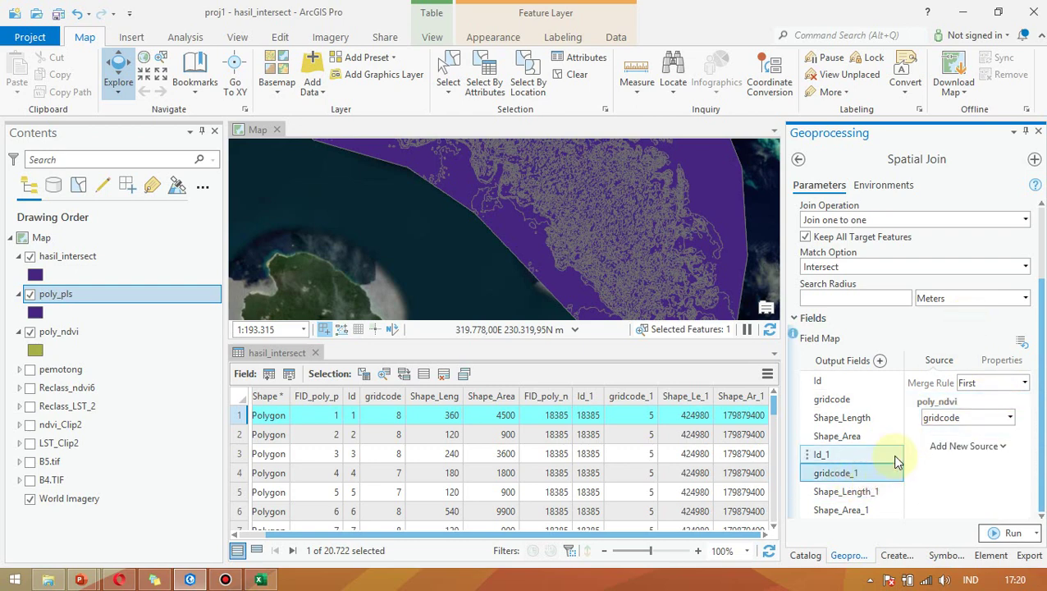
left_click(876, 457)
Remove the Shape_Area, Shape_Length, Shape_Length_1 and Shape_Area_1 output fields from the field map.
left_click(889, 437)
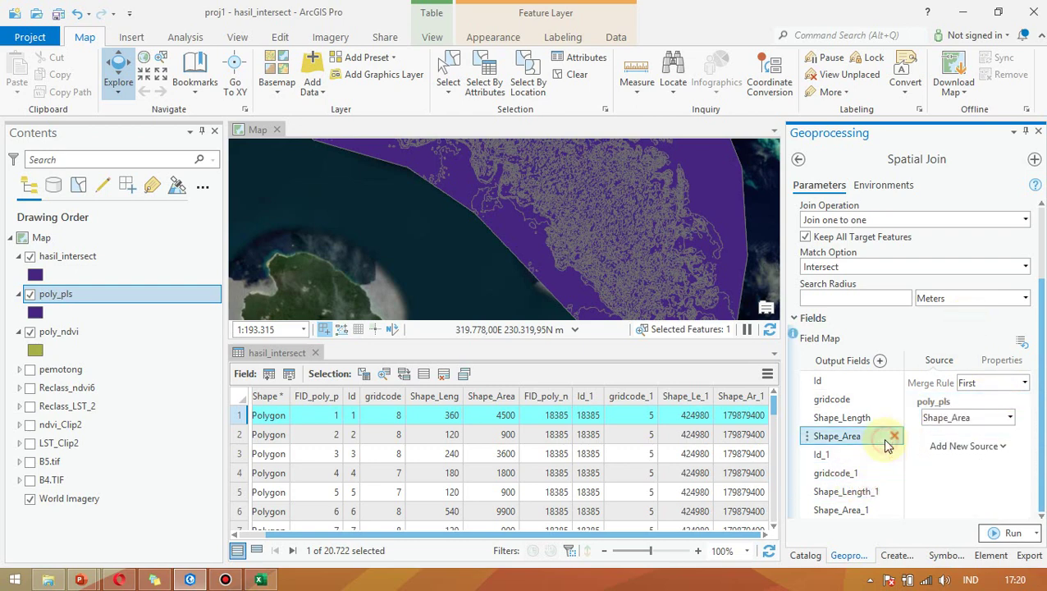
left_click(896, 440)
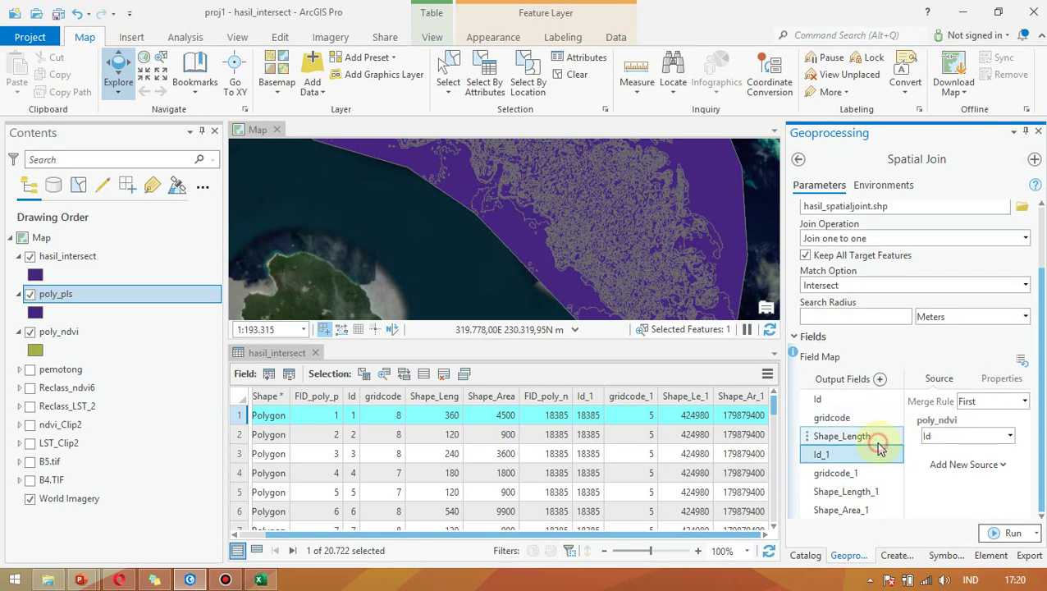
left_click(880, 436)
left_click(894, 435)
left_click(858, 491)
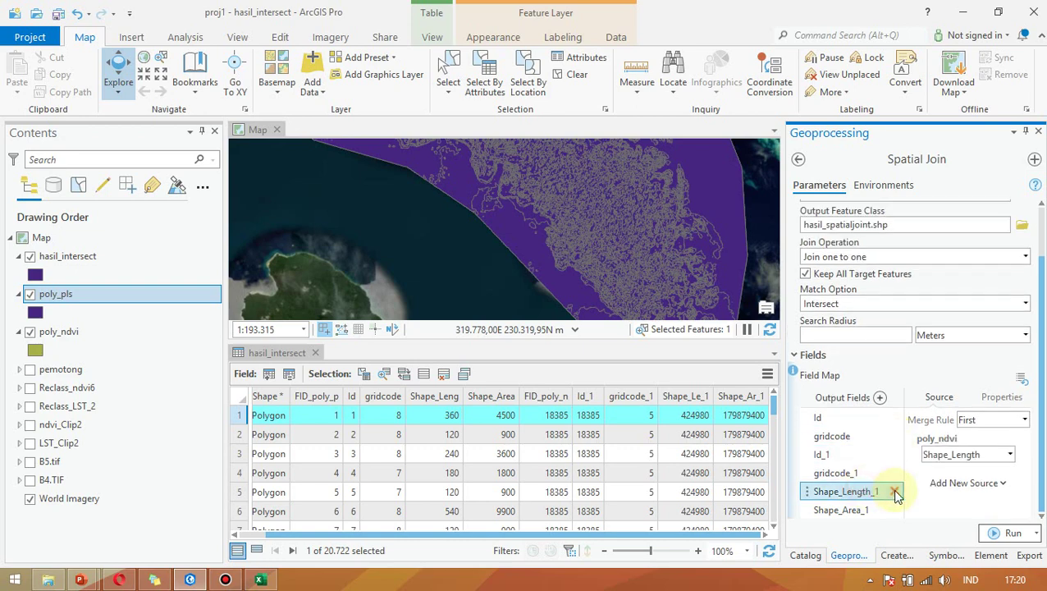
left_click(892, 490)
left_click(894, 509)
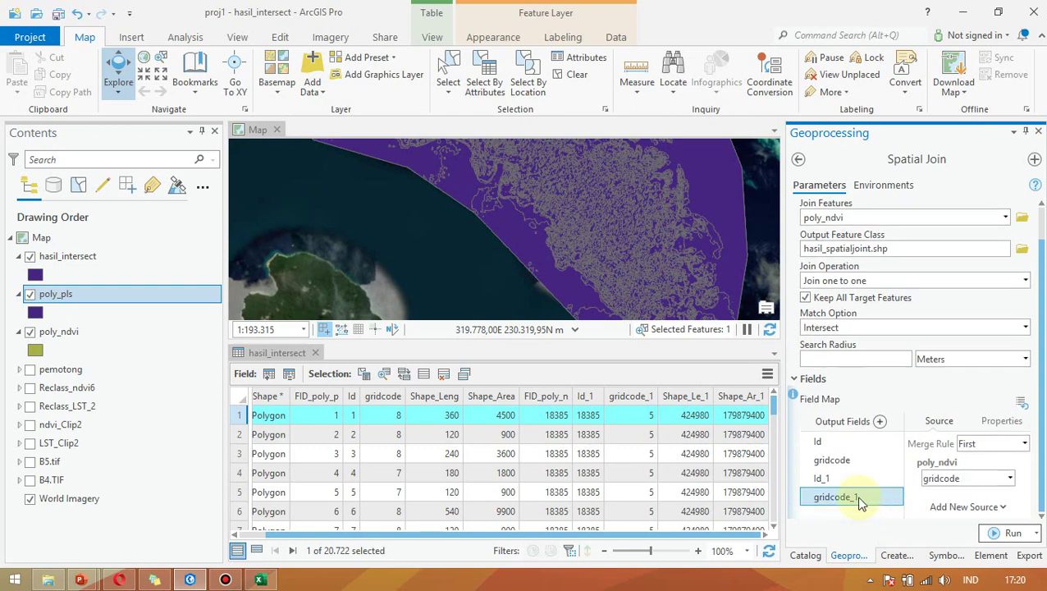
Check the sources of the gridcode and gridcode_1 output fields and run the Spatial Join.
left_click(832, 460)
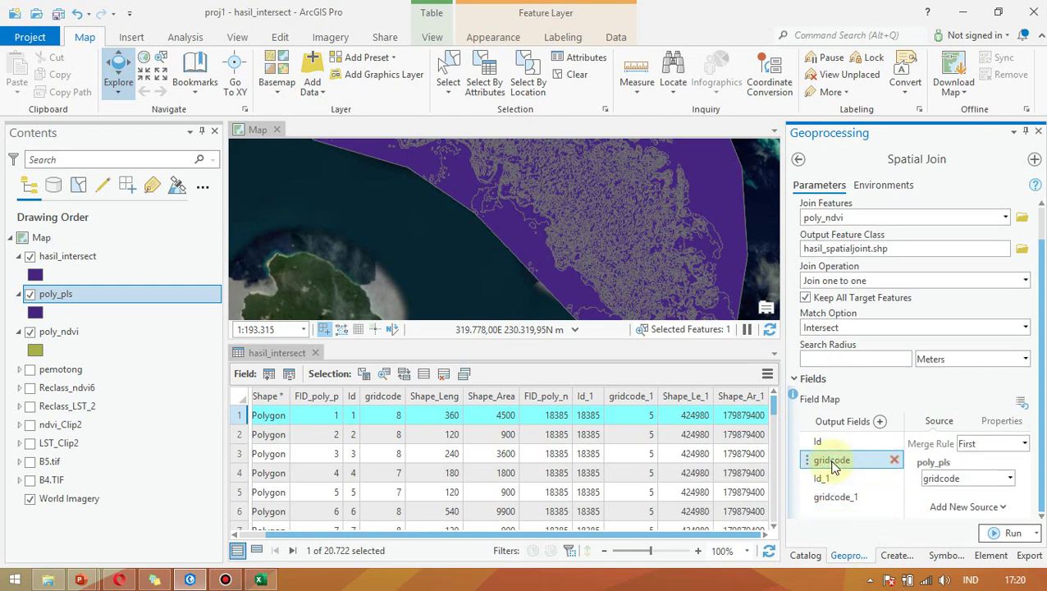
left_click(1002, 420)
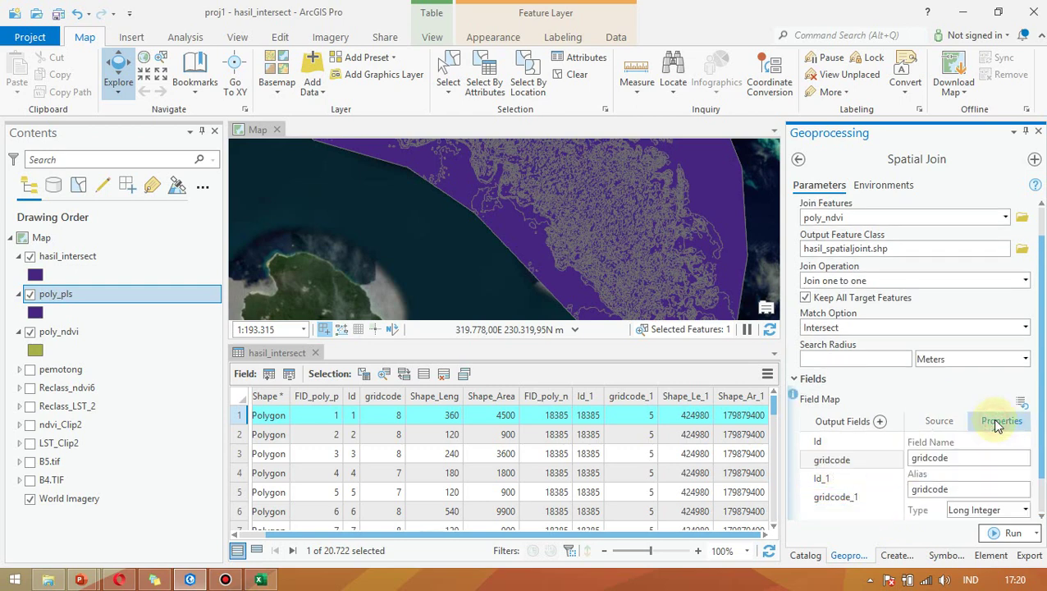
scroll(985, 468, "down", 1)
scroll(974, 444, "up", 1)
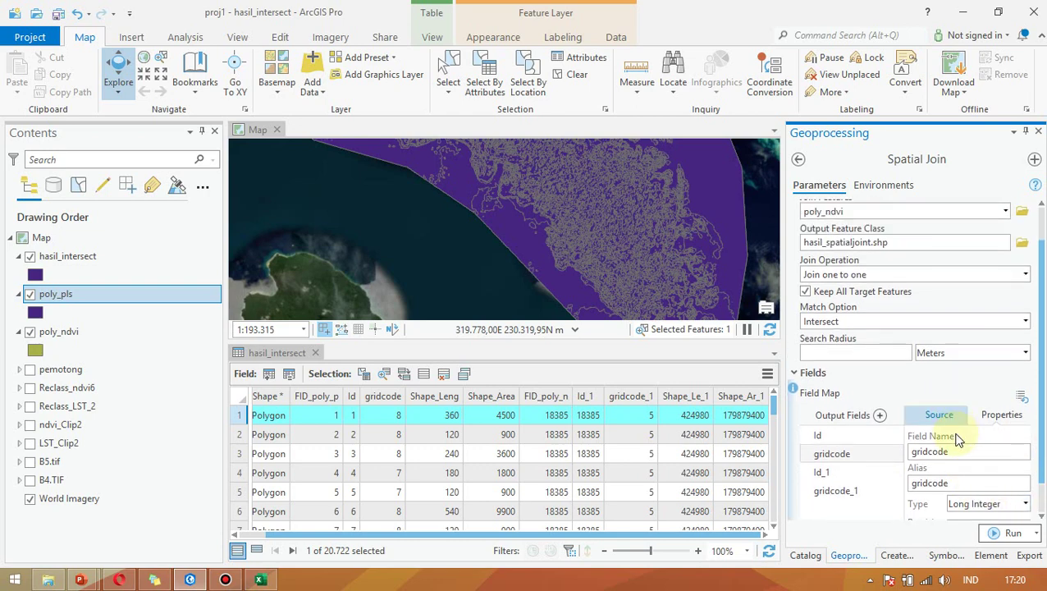
left_click(940, 421)
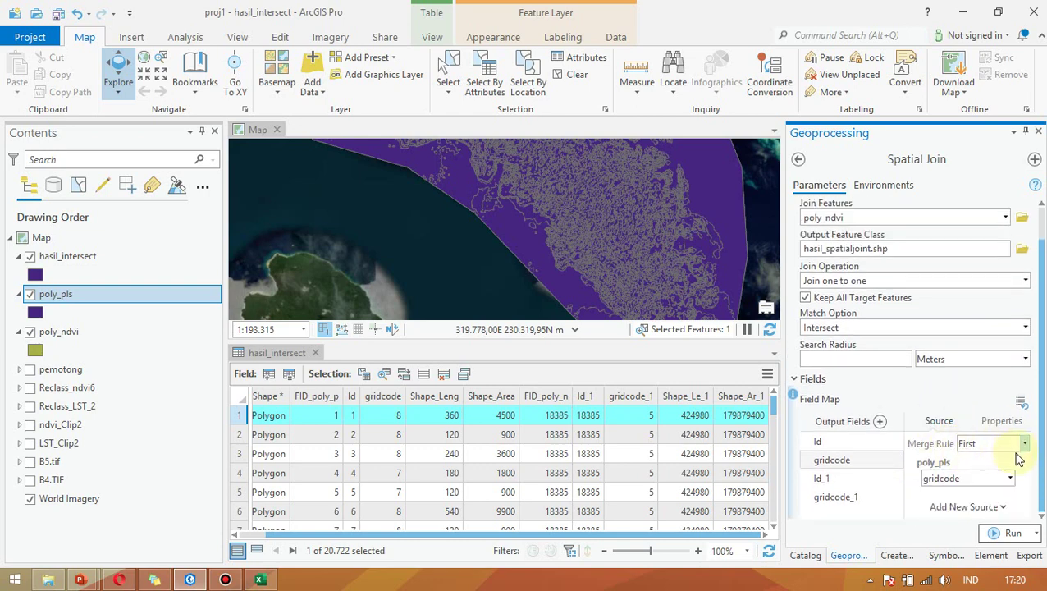
left_click(934, 464)
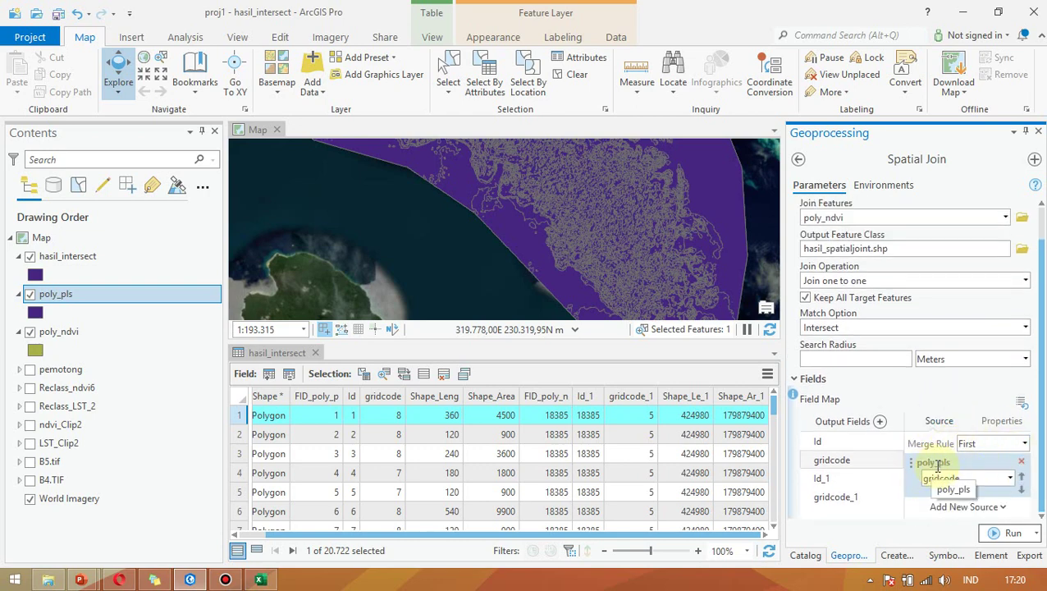
left_click(850, 498)
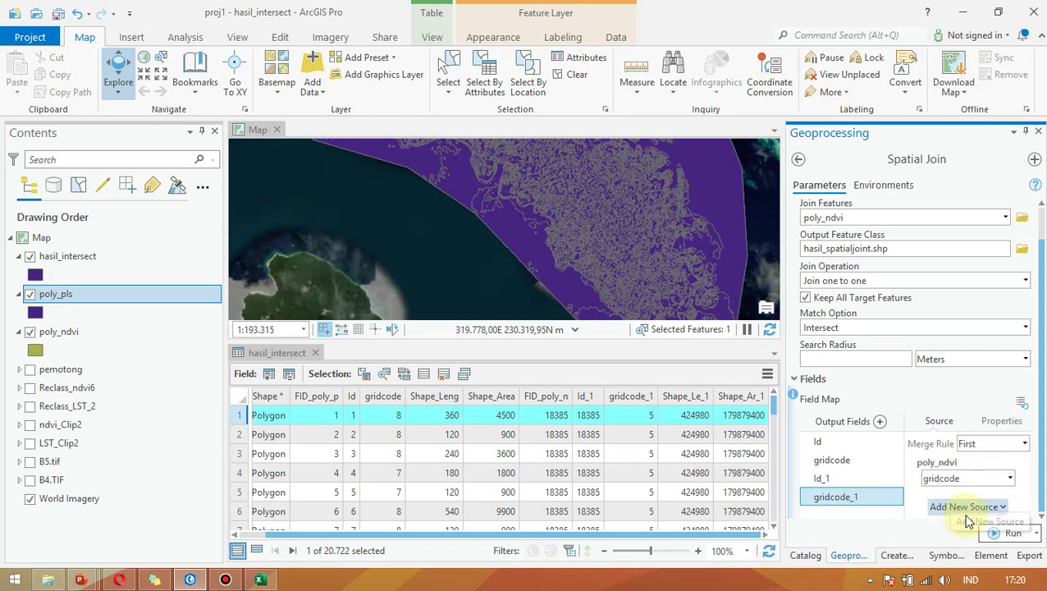
left_click(1016, 534)
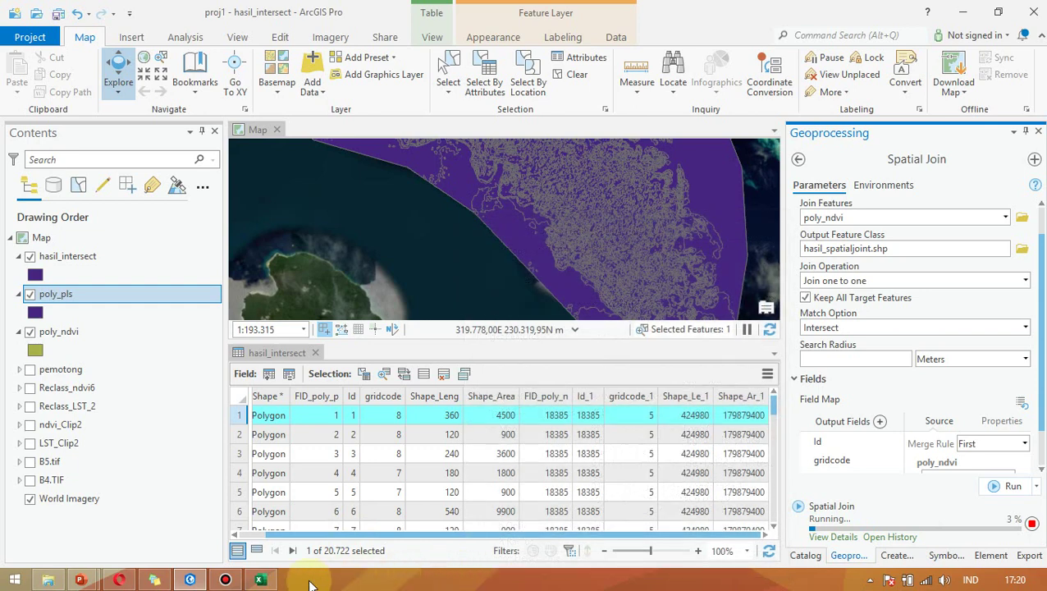
Close the hasil_intersect attribute table and switch to the pertemuan 14 folder in File Explorer.
mouse_move(273, 581)
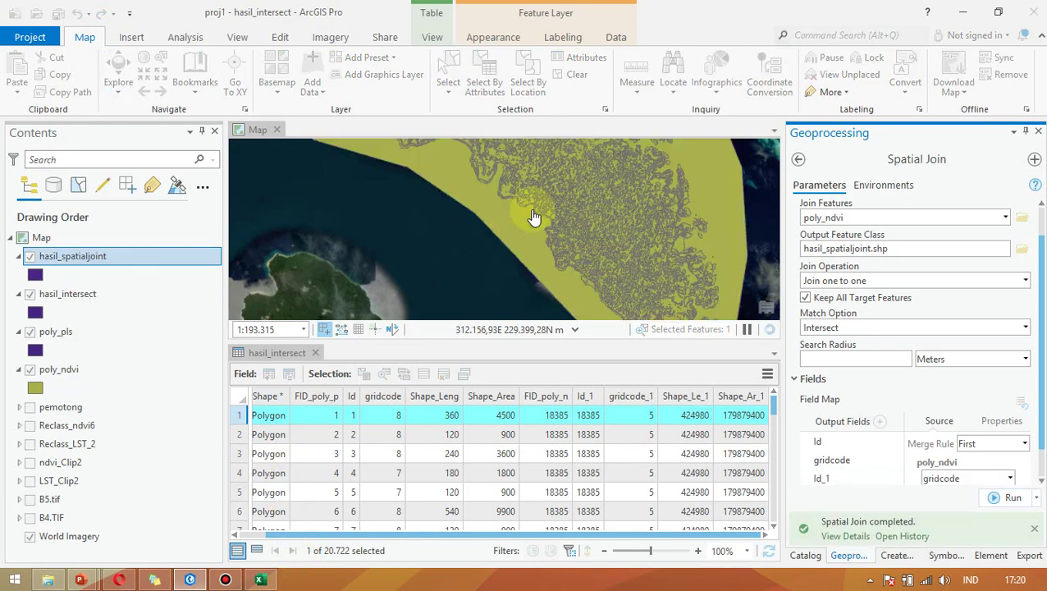
left_click(315, 353)
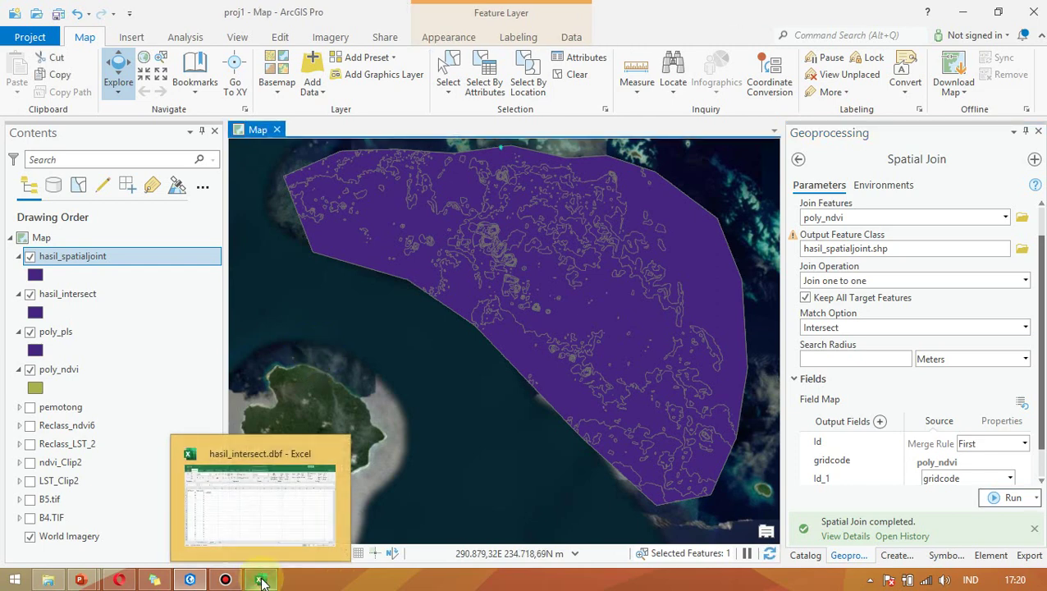
left_click(48, 580)
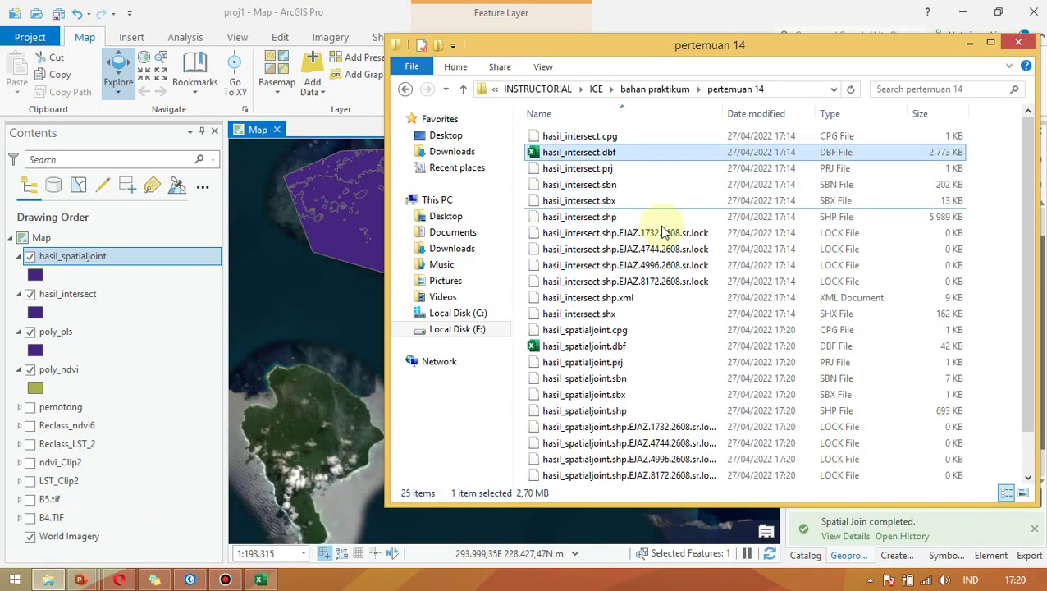
Open hasil_spatialjoint.dbf from the pertemuan 14 folder in Excel.
double_click(630, 346)
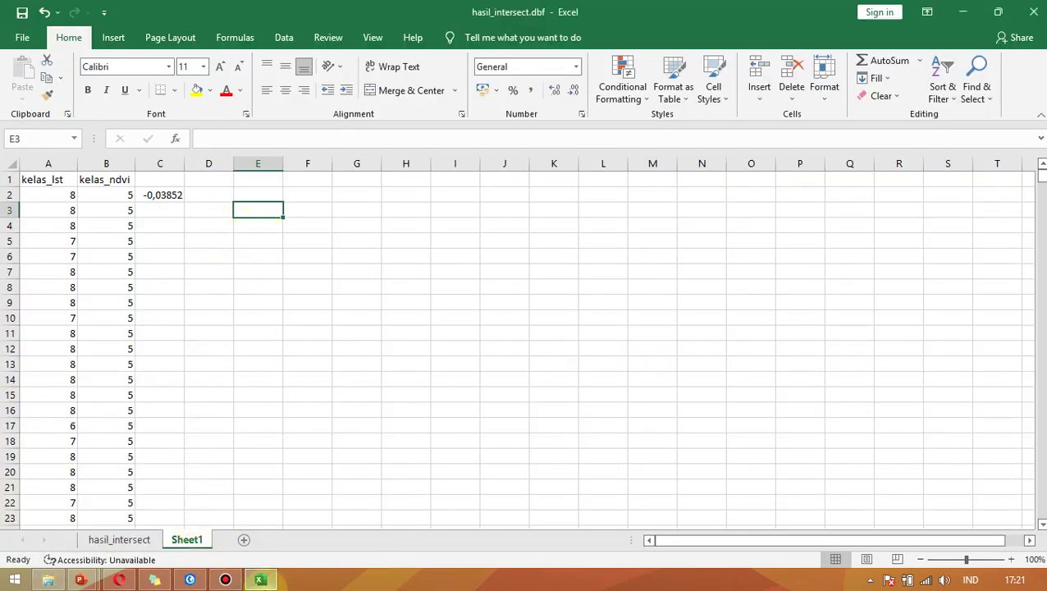
left_click(119, 580)
left_click(1036, 12)
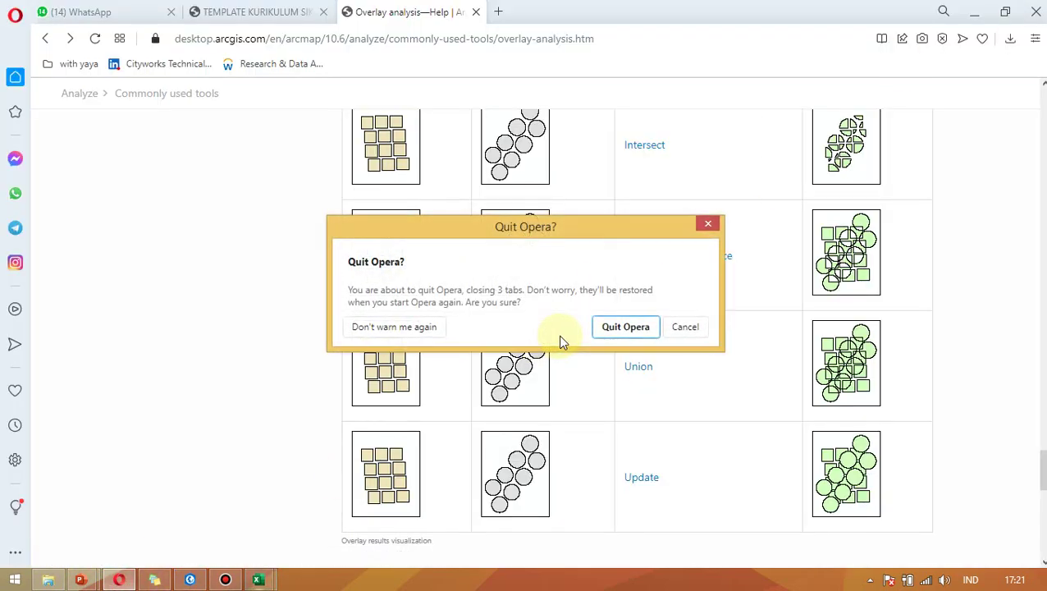
left_click(612, 332)
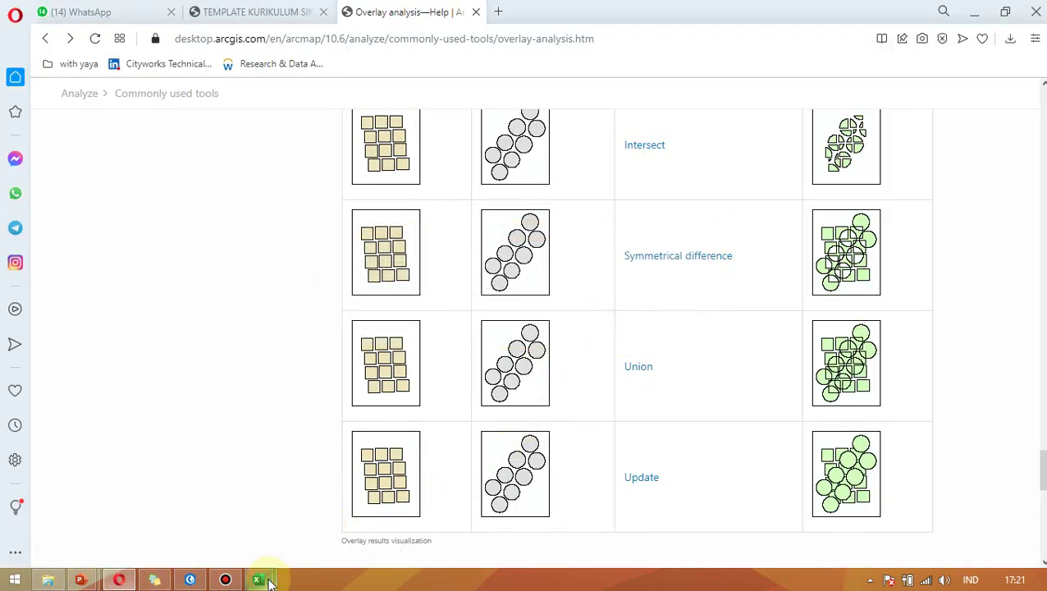
In the hasil_spatialjoint workbook, rename the gridcode header to kelas_lst and the gridcode_1 header to kelas_ndvi.
mouse_move(262, 580)
left_click(297, 545)
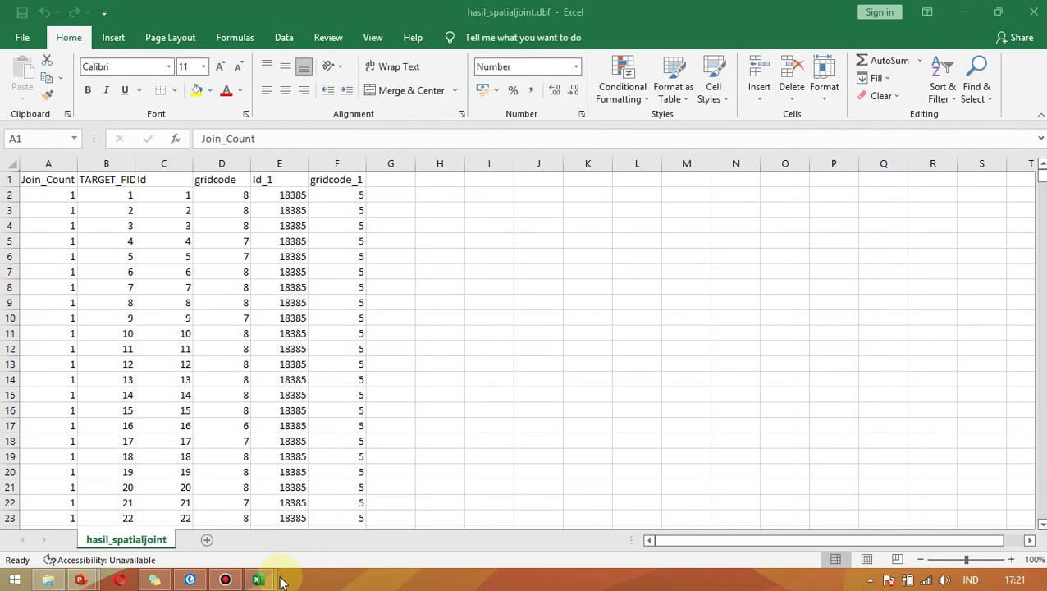
left_click(221, 285)
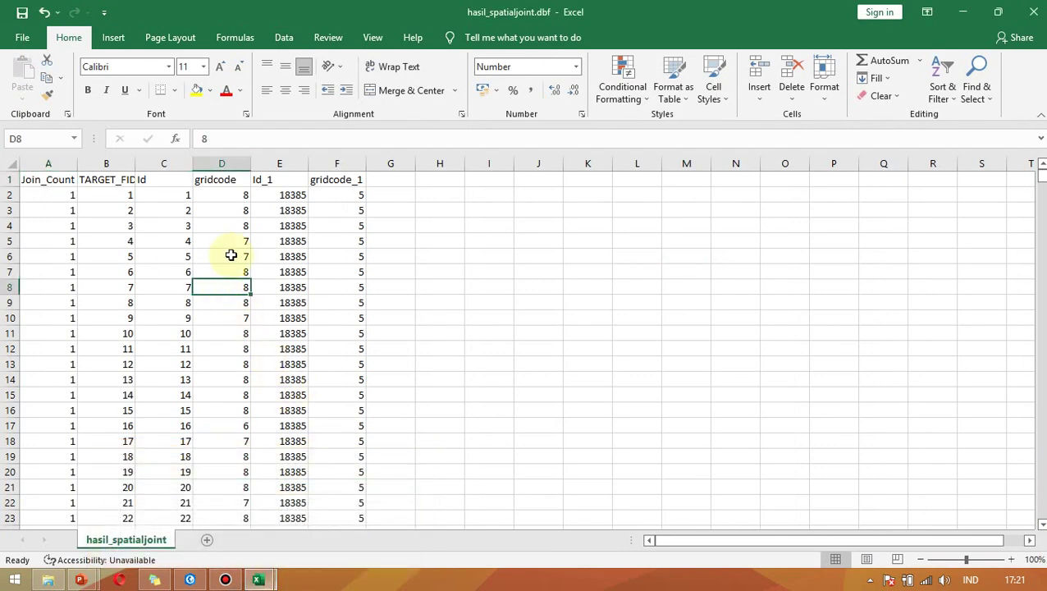
left_click(233, 182)
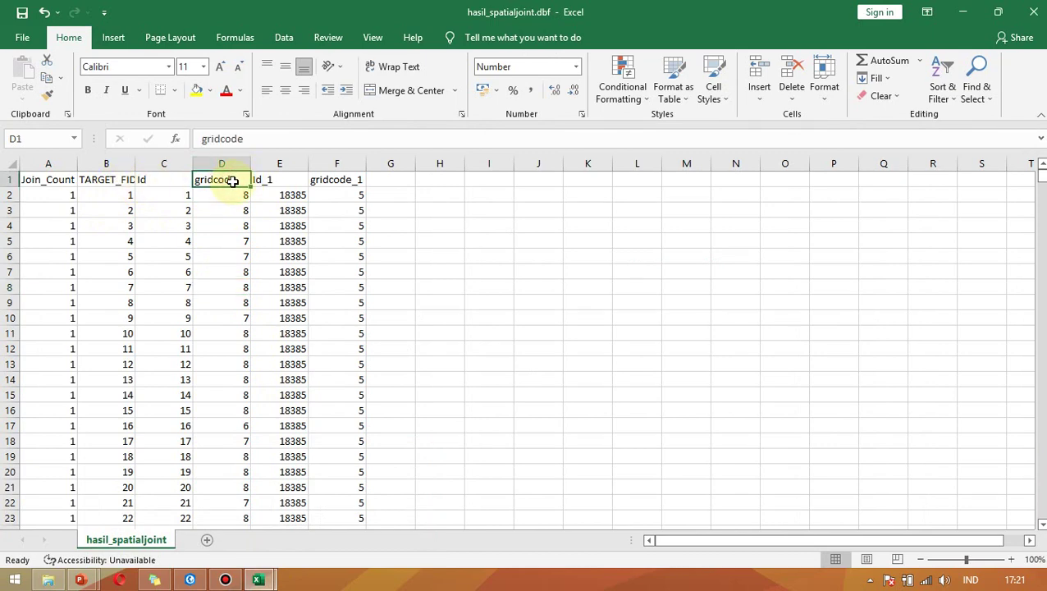
double_click(251, 139)
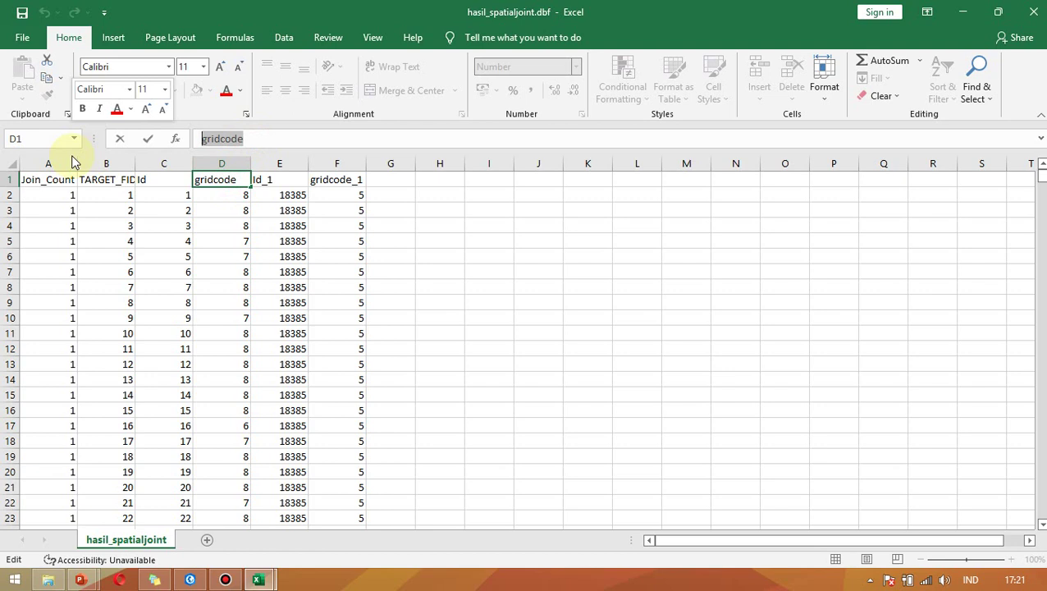
type("kelas_lst")
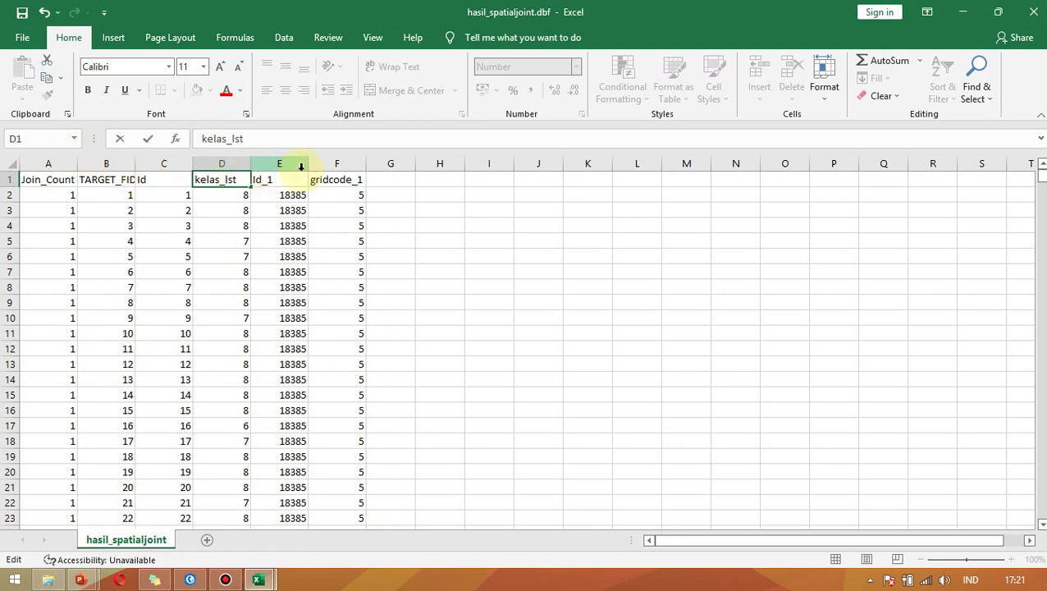
left_click(338, 182)
double_click(287, 140)
type("ke")
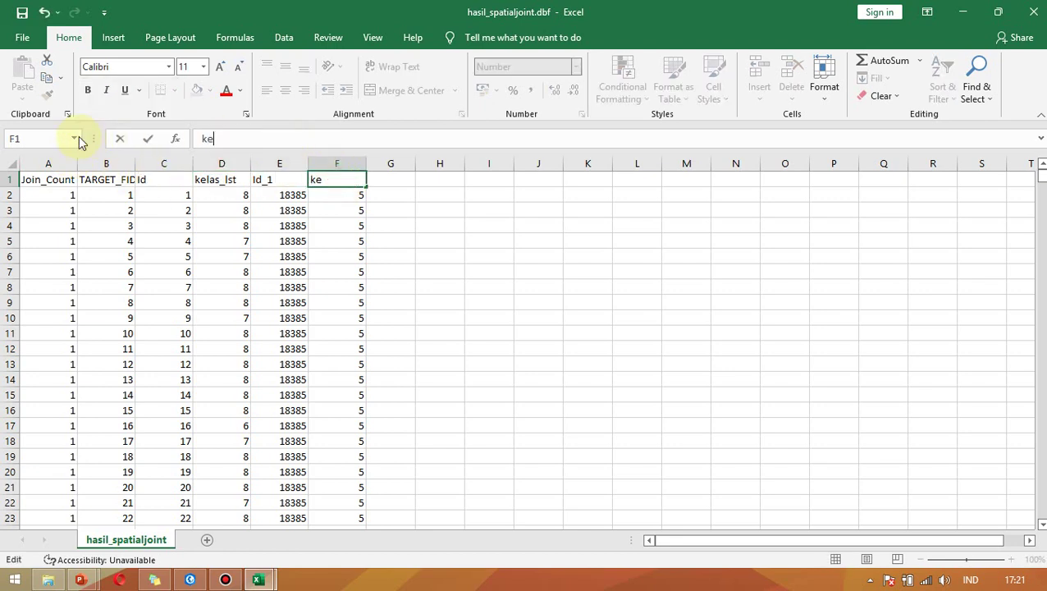
type("las_ndvi")
Copy the whole kelas_lst column into column A of a new sheet in the hasil_spatialjoint workbook.
left_click(210, 163)
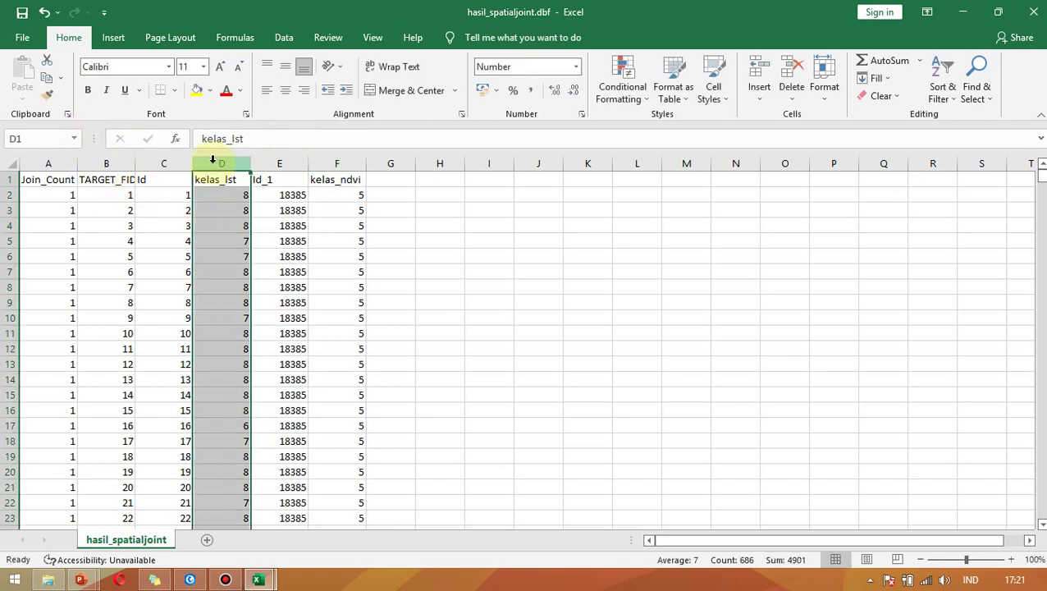
key("ctrl+c")
left_click(207, 540)
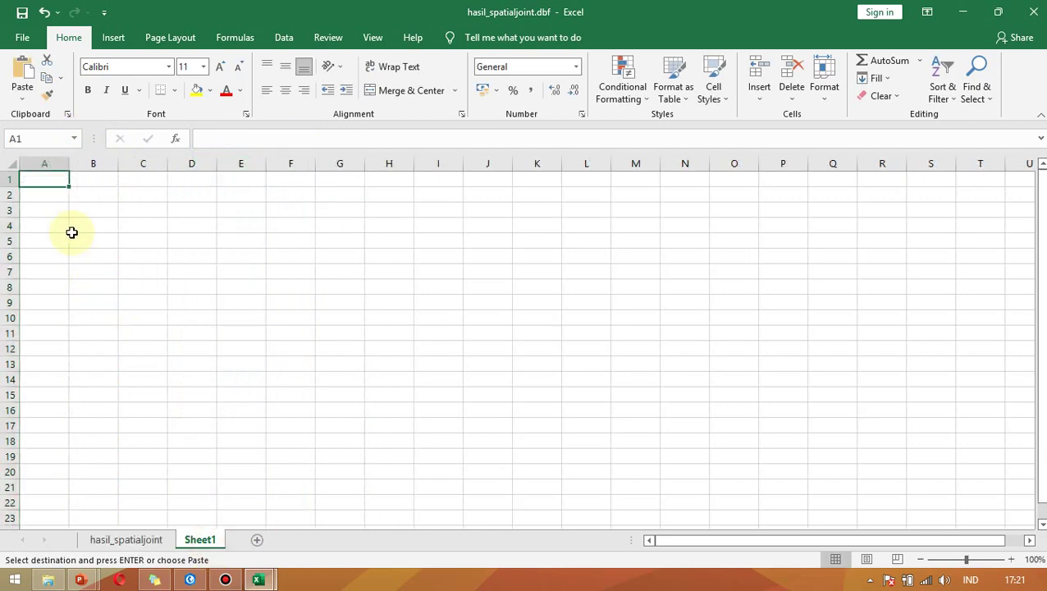
key("ctrl+space")
key("ctrl+v")
Copy the kelas_ndvi column from the hasil_spatialjoint sheet into column B of Sheet1.
left_click(131, 539)
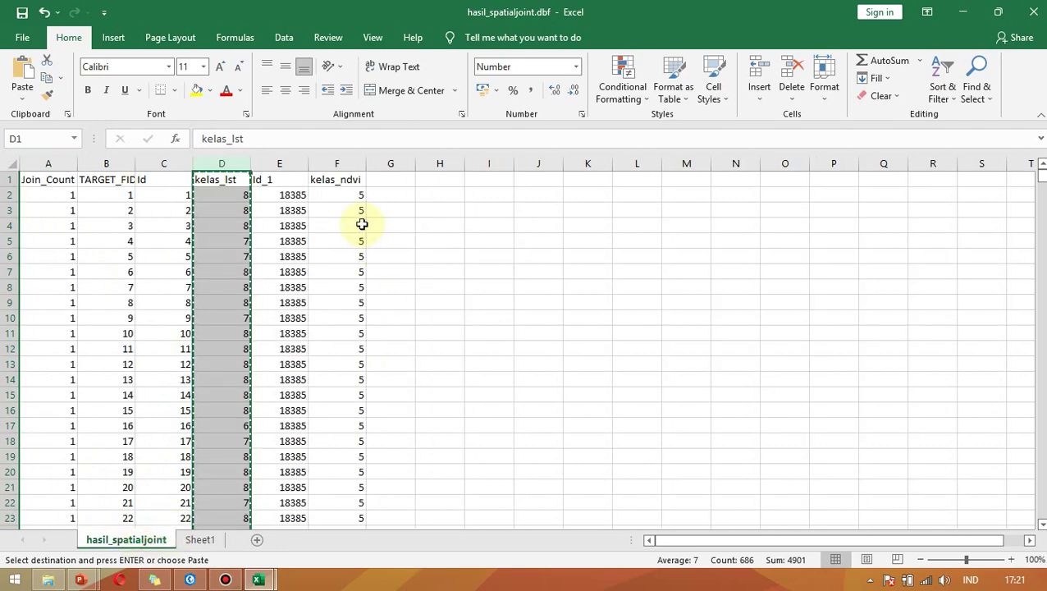
left_click(346, 168)
key("ctrl+c")
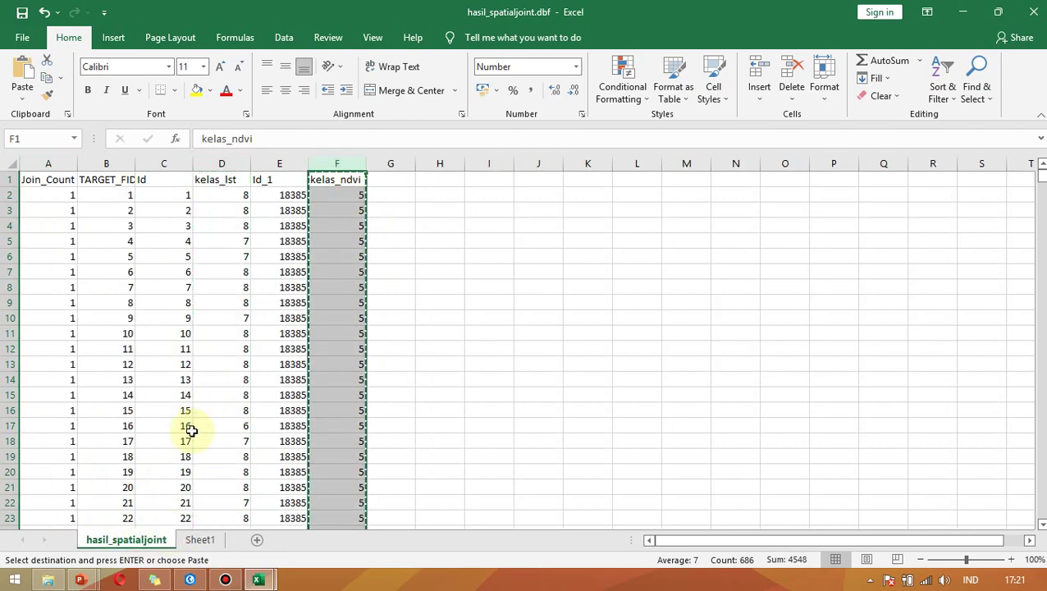
left_click(199, 539)
left_click(105, 180)
key("ctrl+v")
Calculate the correlation between kelas_lst and kelas_ndvi in cell C2 of Sheet1 with =CORREL(A:A;B:B).
left_click(171, 204)
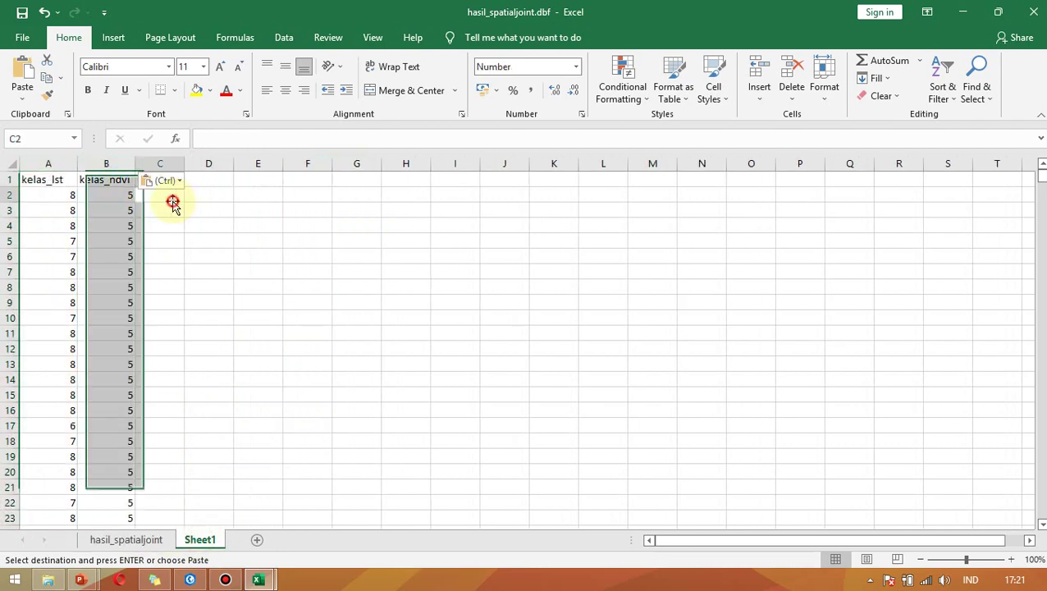
type("=corre")
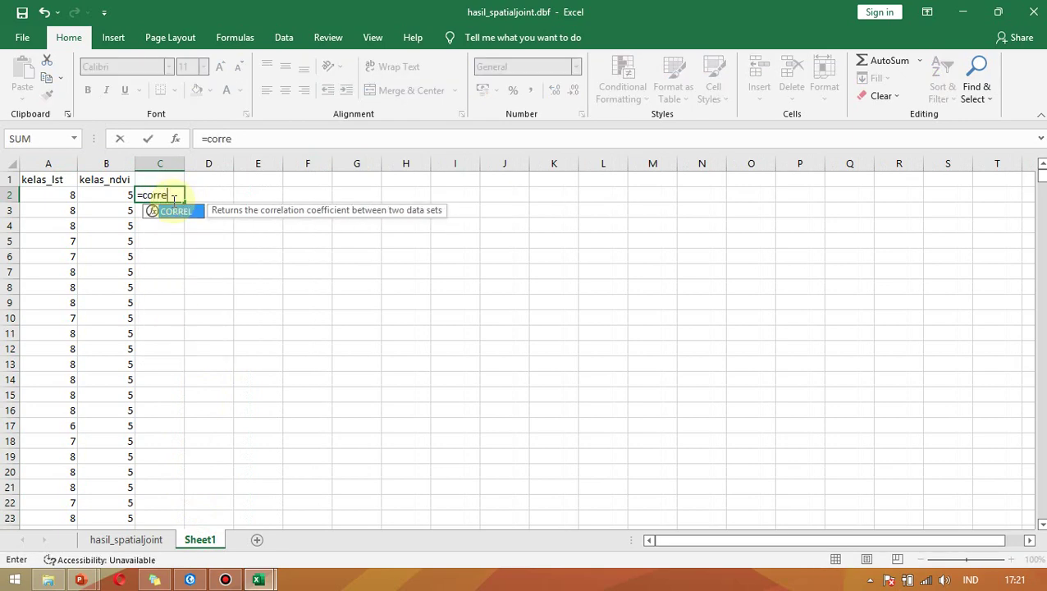
type("l(")
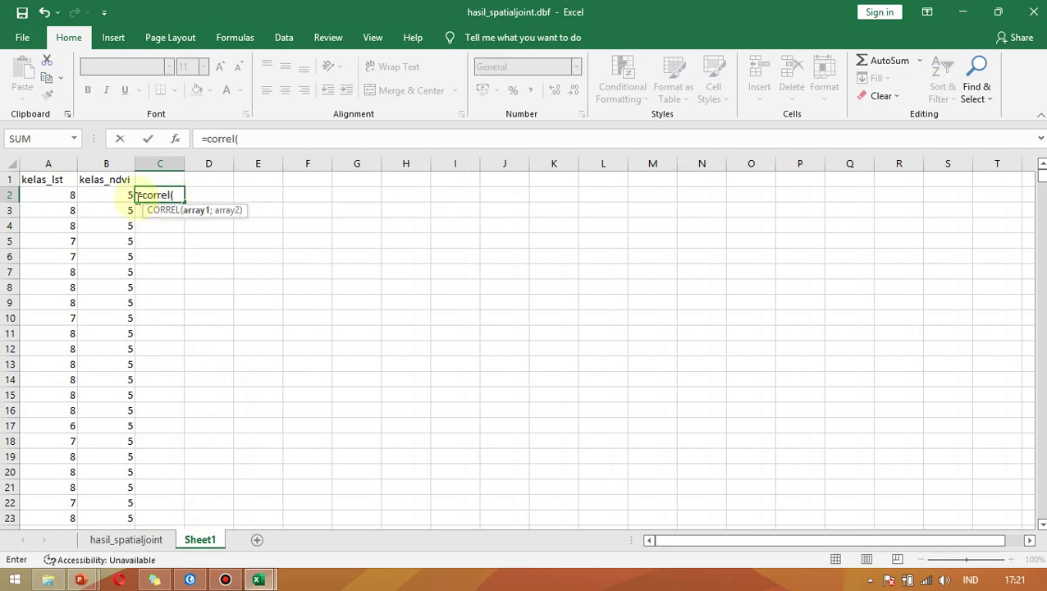
left_click(52, 162)
type(";")
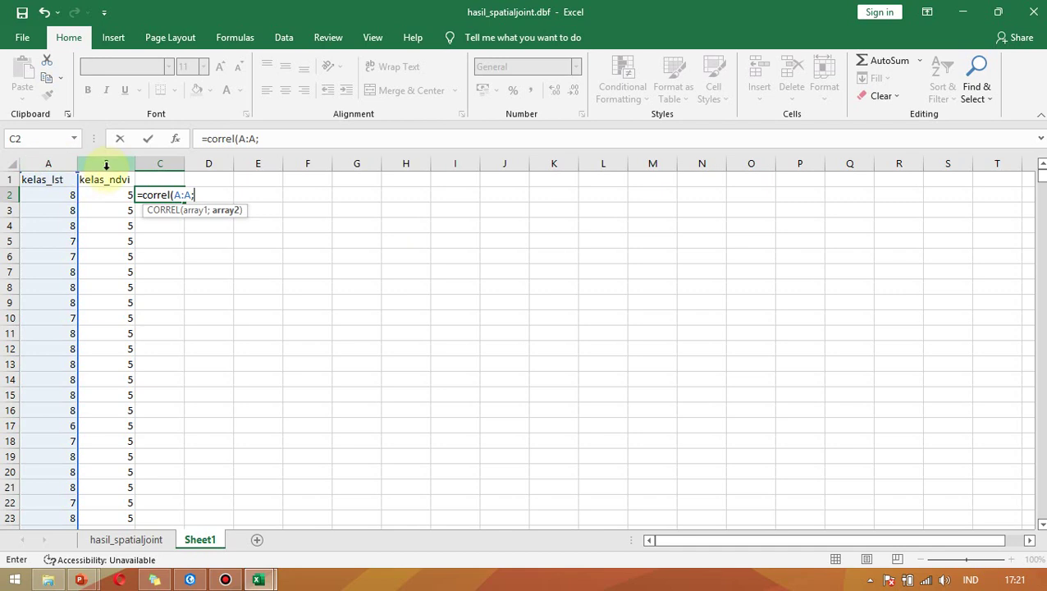
left_click(106, 164)
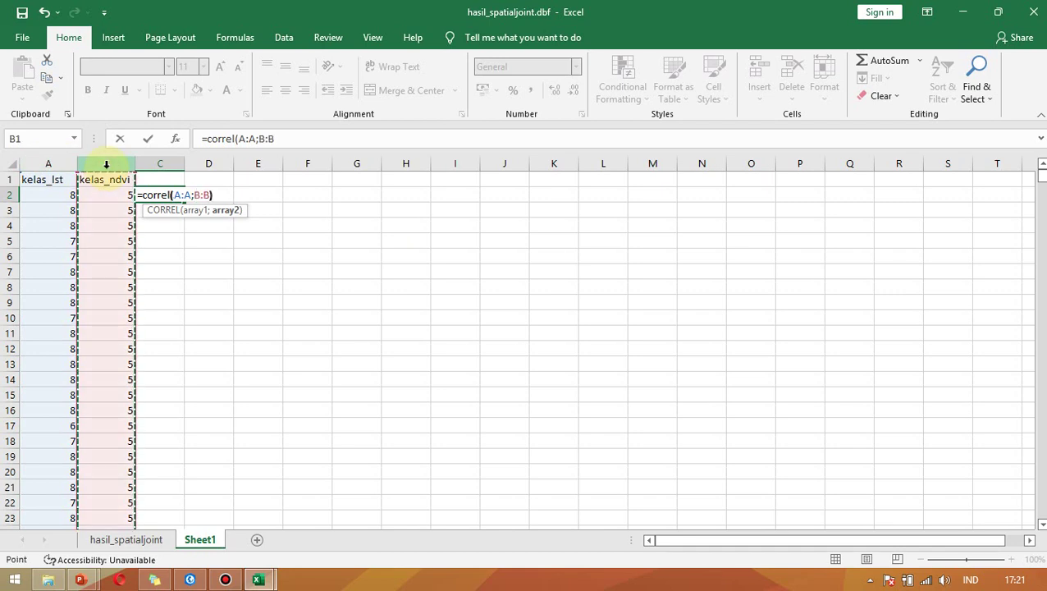
type(")")
key("Return")
left_click(166, 194)
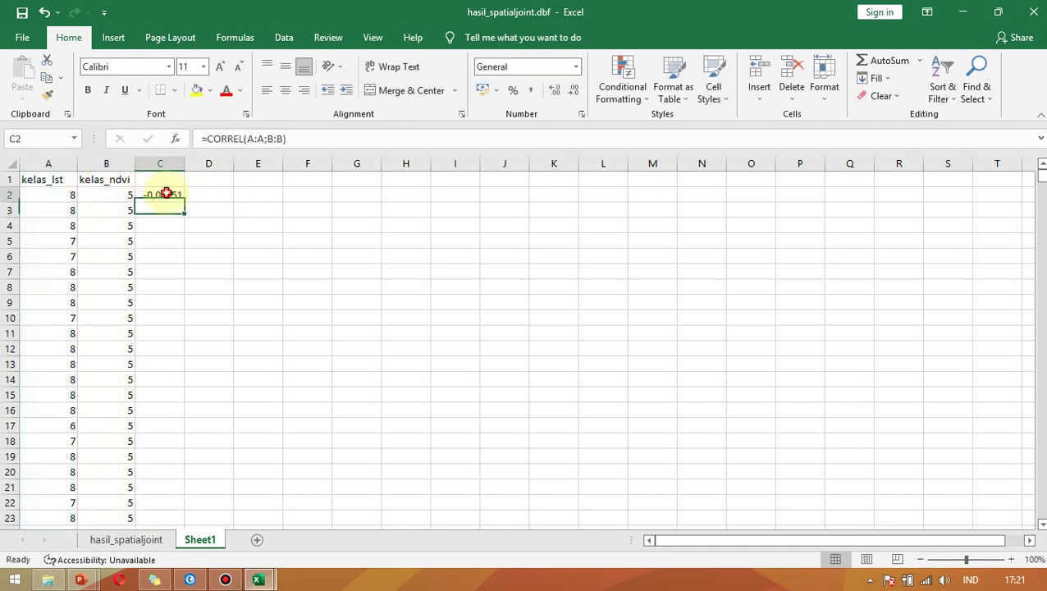
Review the hasil_spatialjoint sheets and compare the correlation result with the one in the hasil_intersect workbook.
left_click(156, 540)
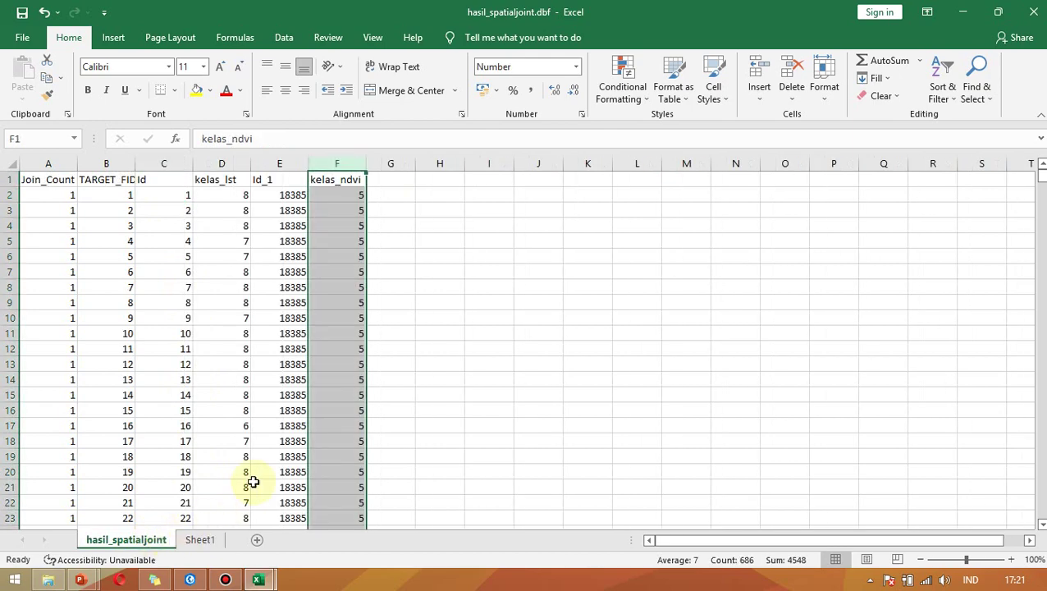
left_click(200, 541)
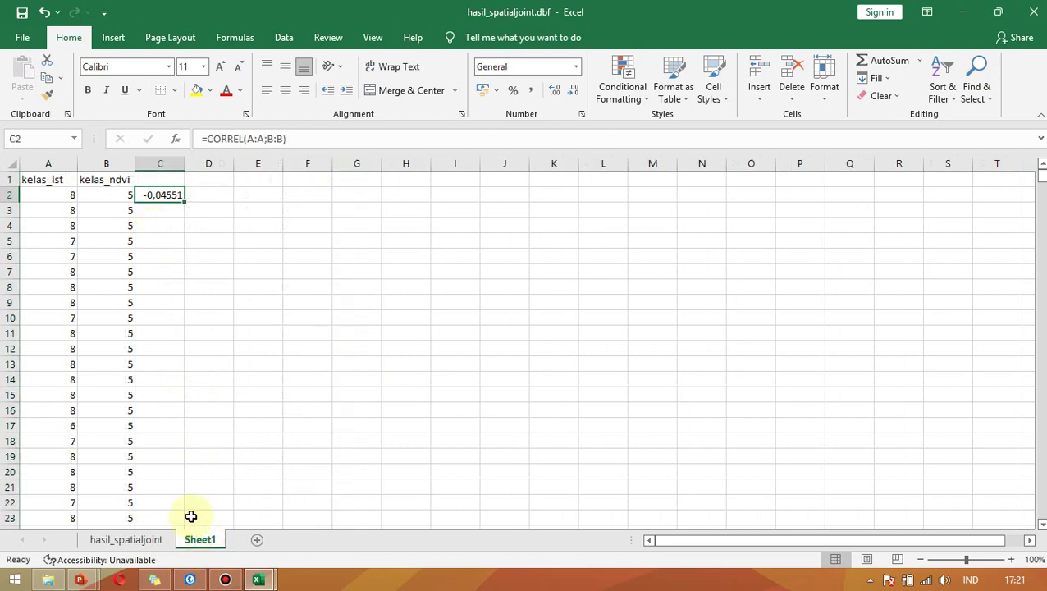
mouse_move(258, 580)
left_click(217, 517)
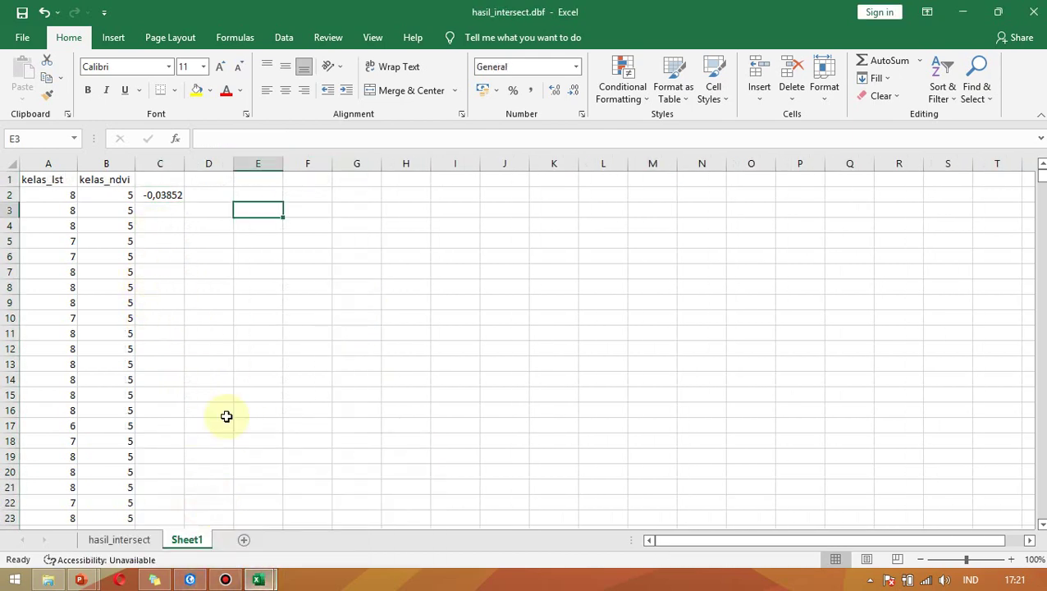
left_click(283, 514)
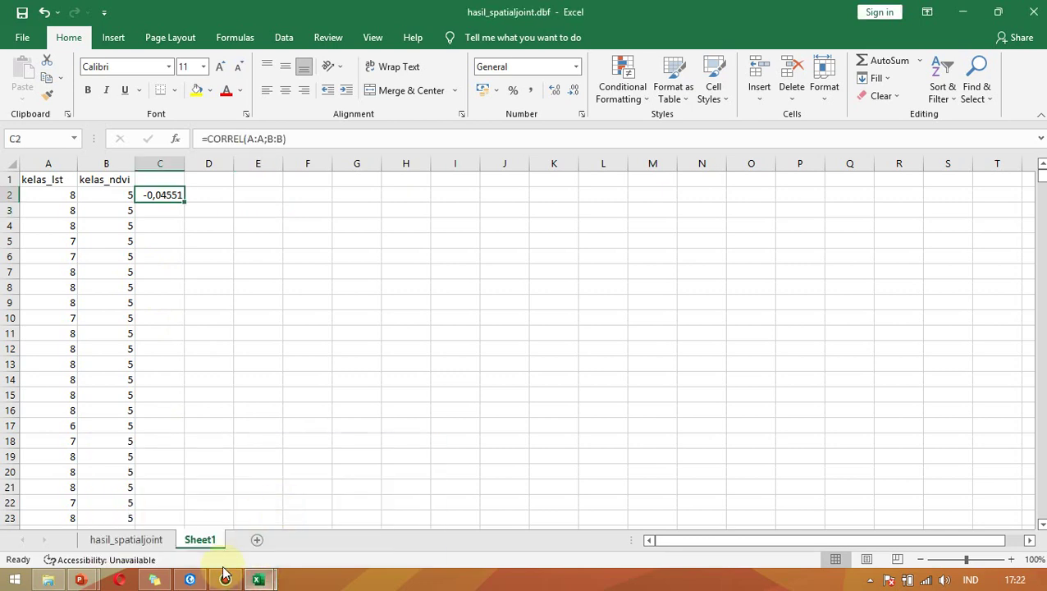
left_click(247, 517)
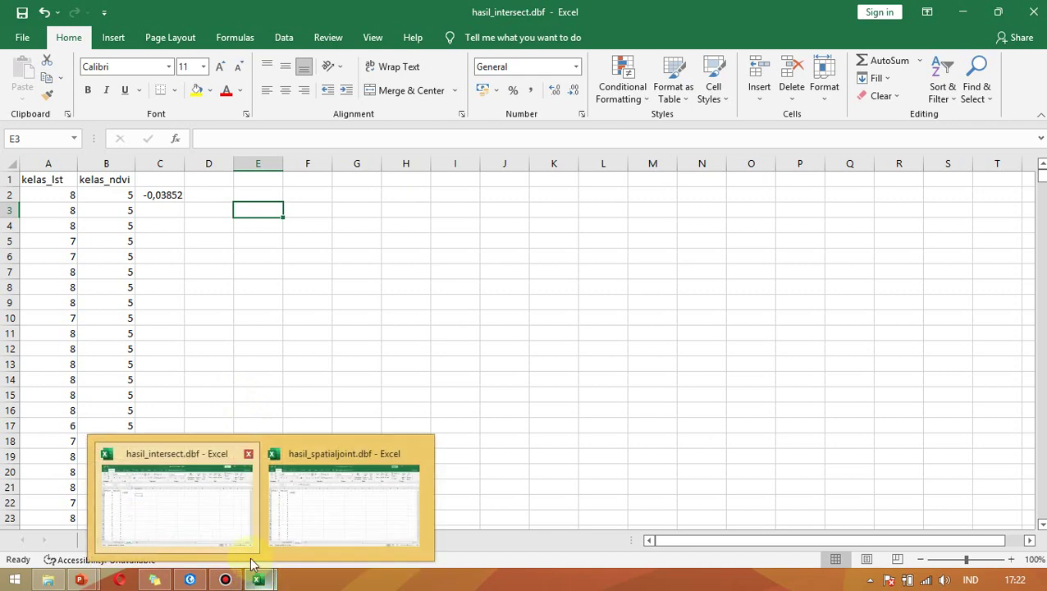
left_click(174, 331)
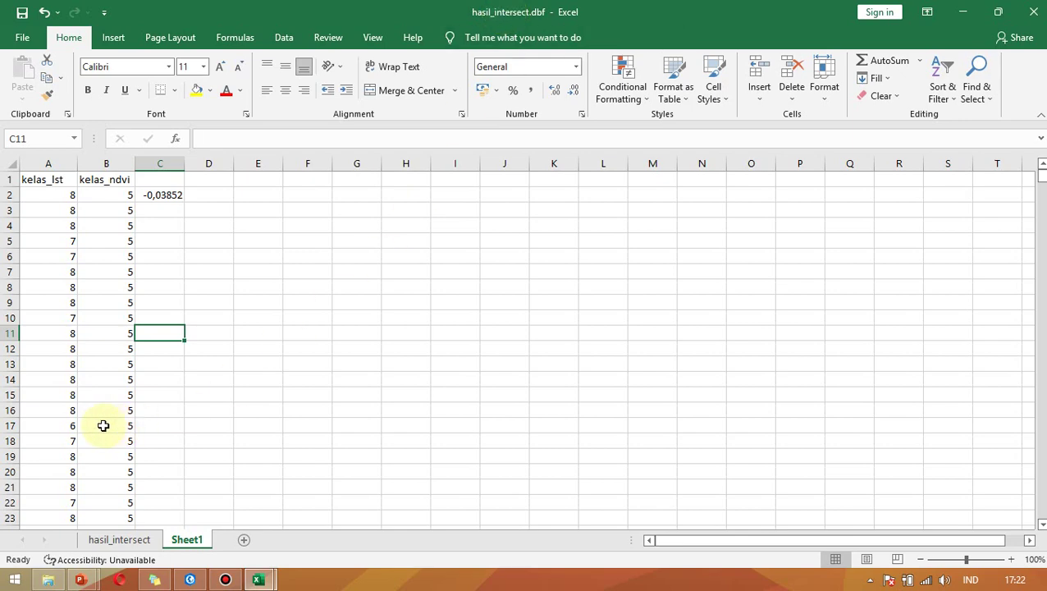
Examine the kelas_lst and kelas_ndvi values down Sheet1 of the hasil_intersect workbook and the correlation formula in C2.
scroll(104, 425, "down", 14)
scroll(103, 425, "down", 20)
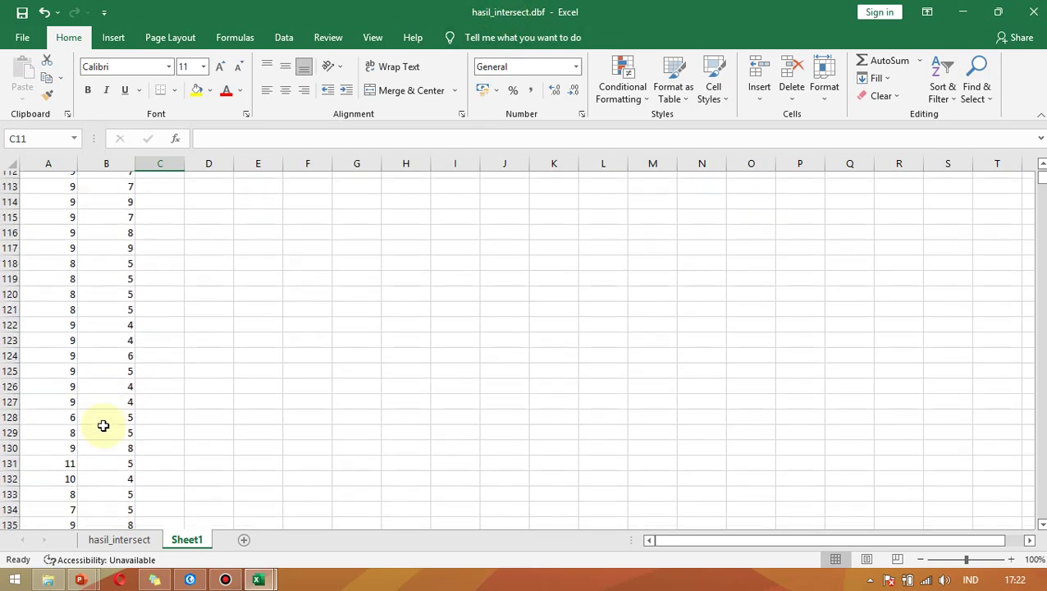
scroll(104, 425, "down", 1)
left_click(139, 413)
scroll(143, 431, "down", 20)
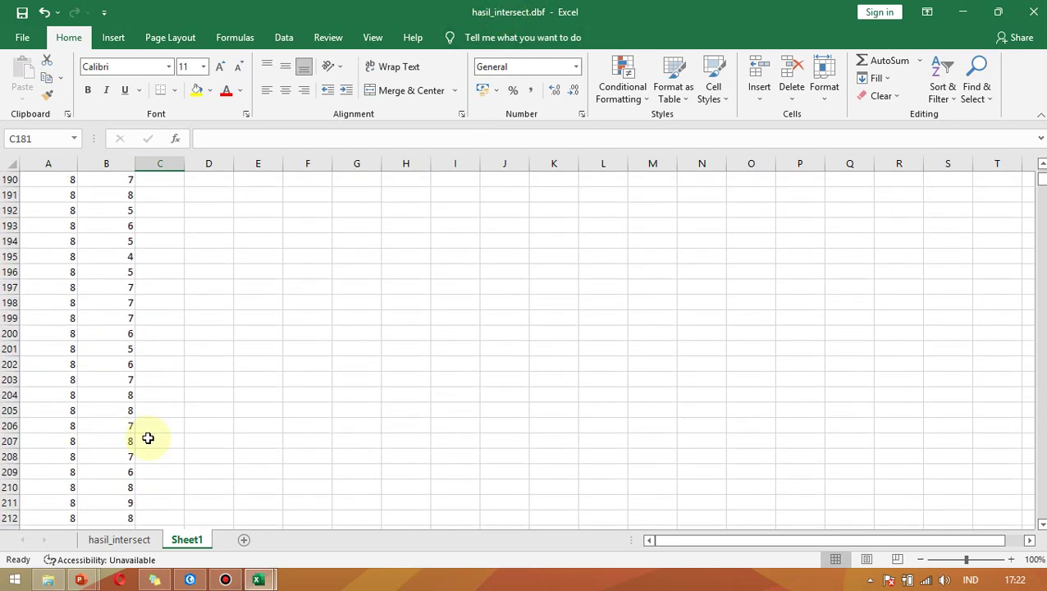
scroll(148, 438, "down", 5)
scroll(148, 439, "up", 5)
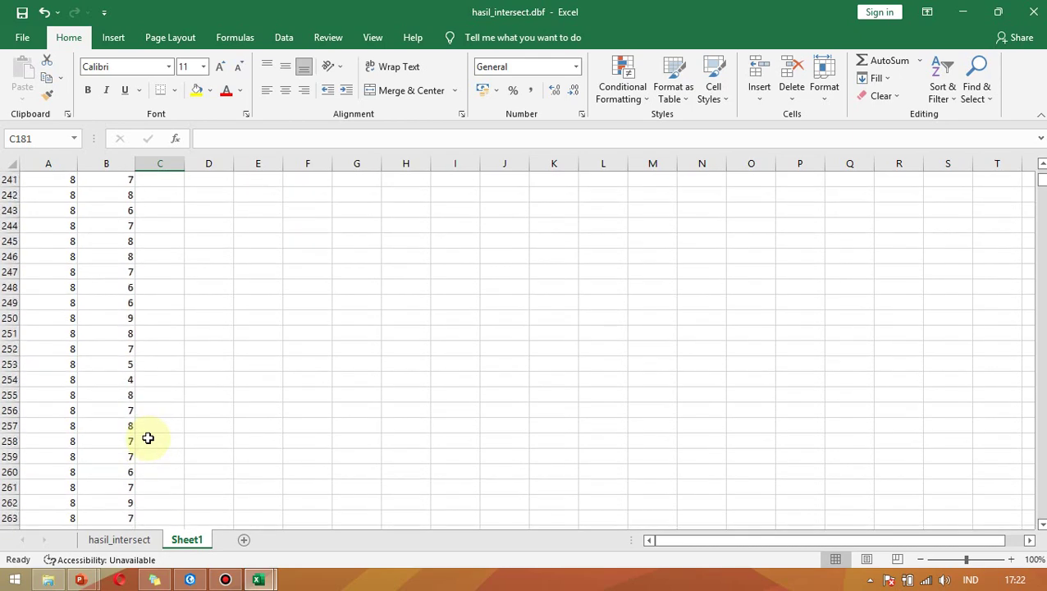
scroll(148, 438, "down", 8)
scroll(148, 438, "down", 20)
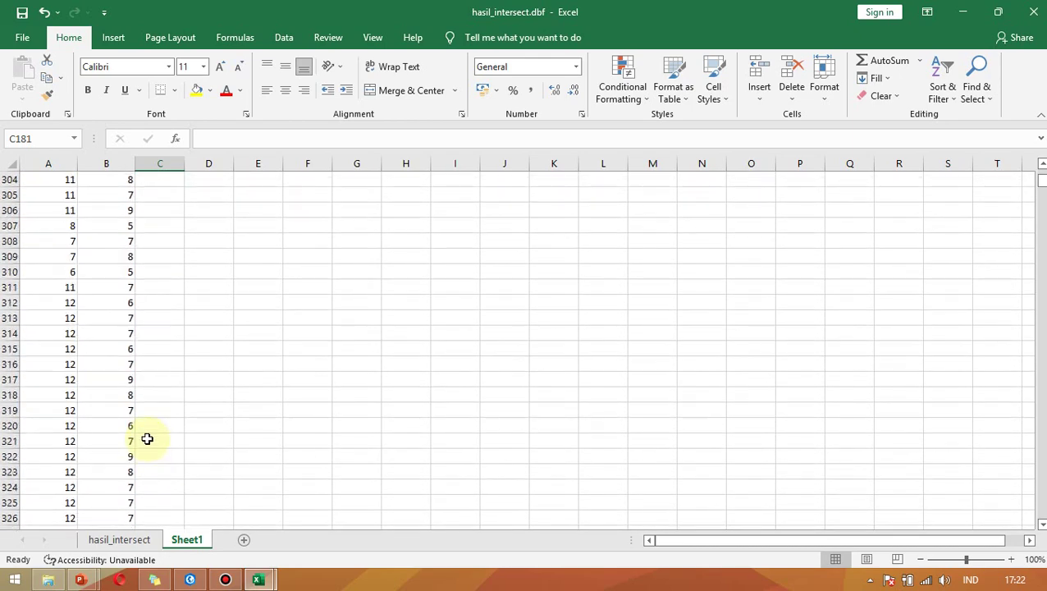
left_click_drag(1041, 183, 1042, 160)
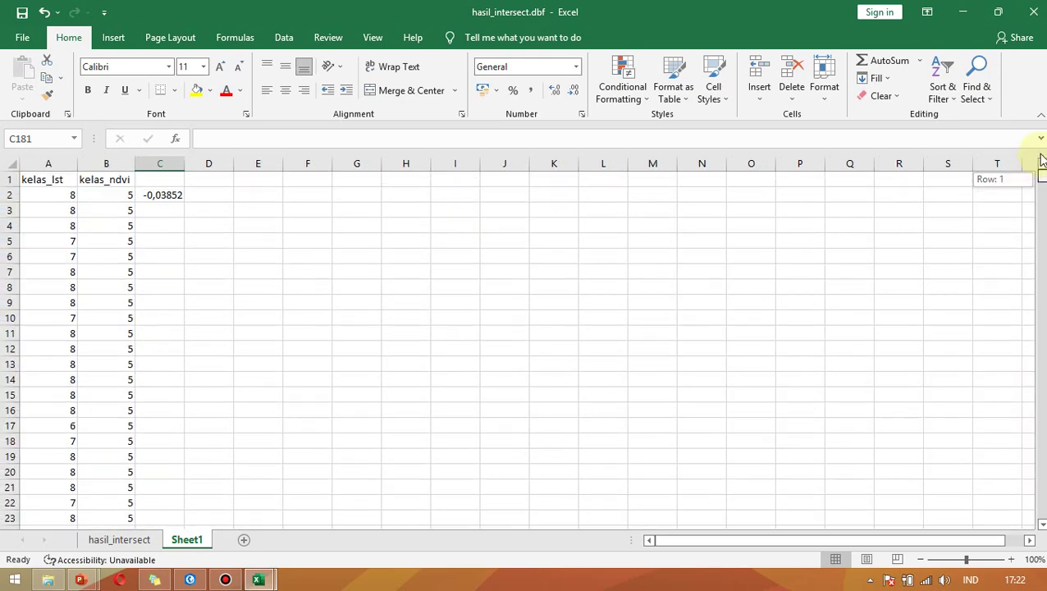
left_click(52, 181)
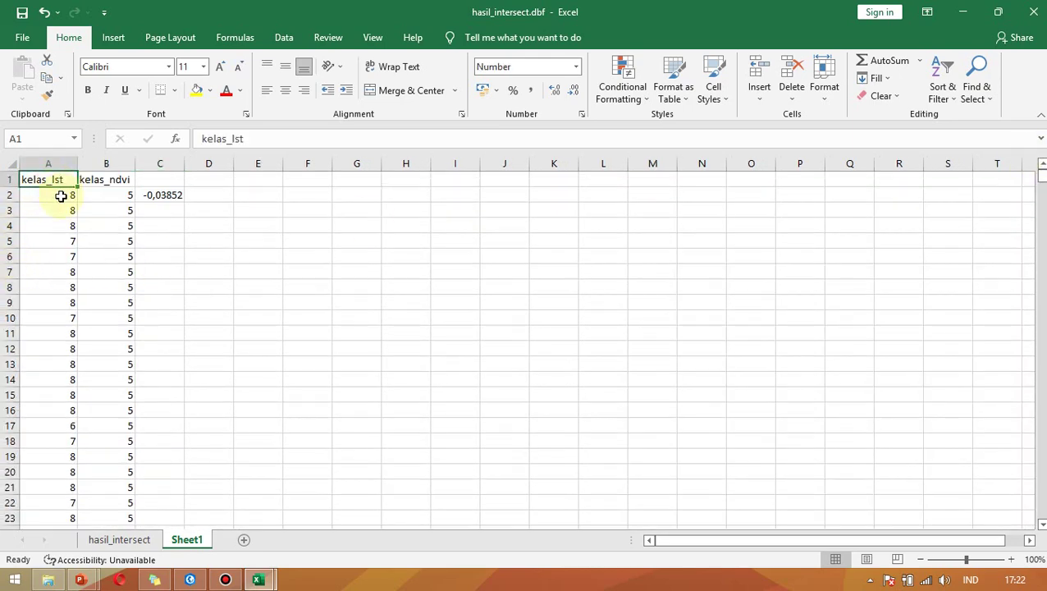
left_click(168, 198)
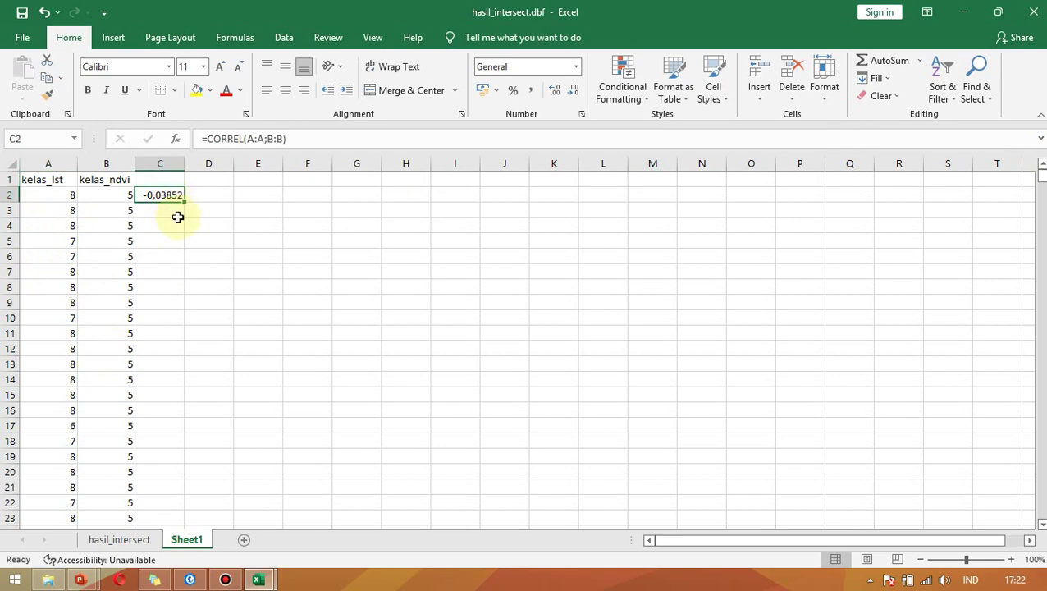
left_click(224, 223)
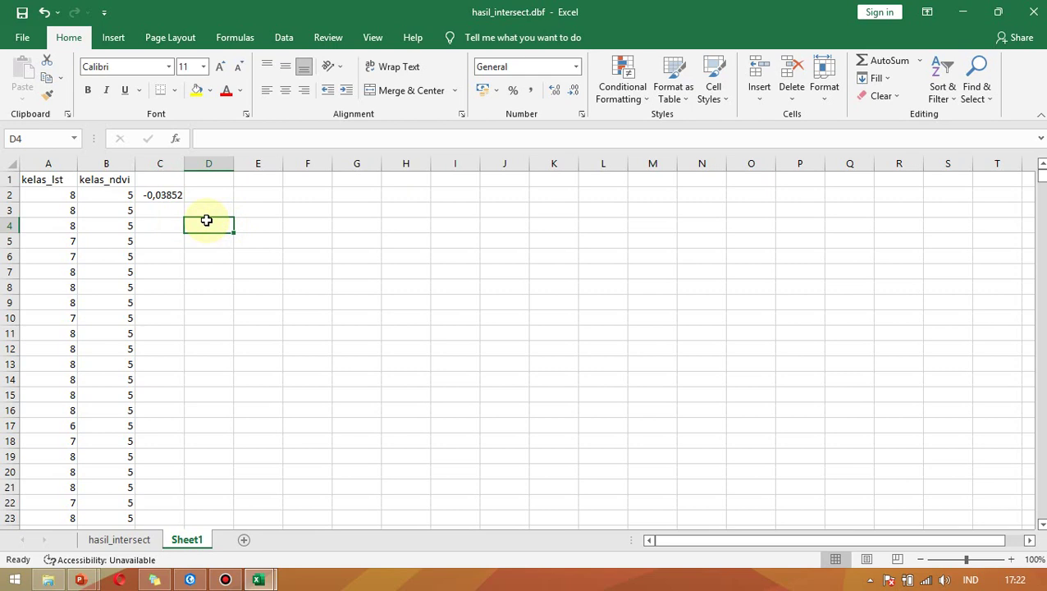
Clear the correlation formula from cell C2 on Sheet1 of the hasil_intersect workbook and select cell C1.
left_click(160, 193)
key("Delete")
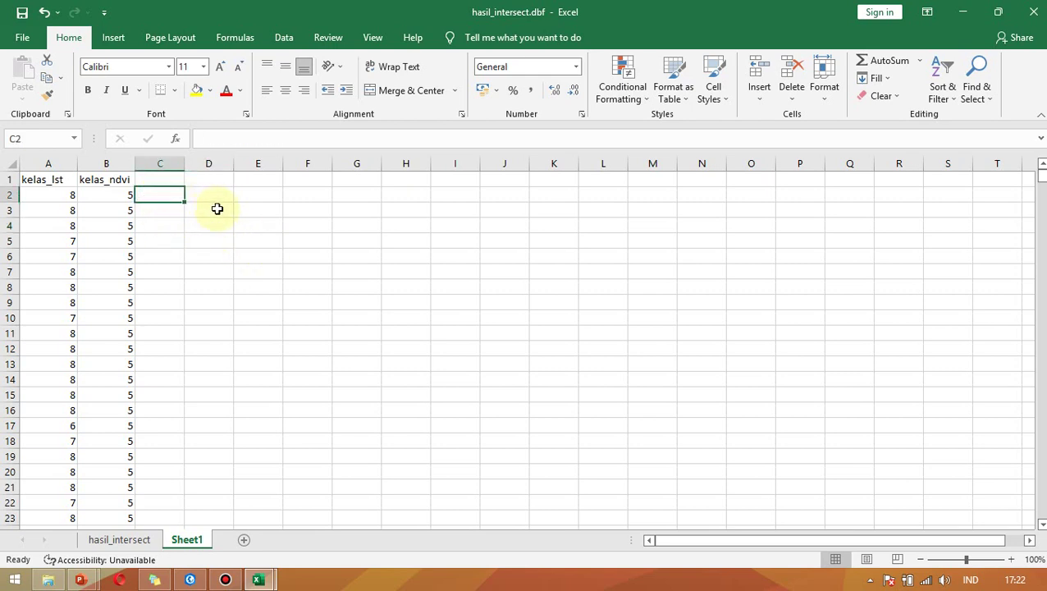
left_click(177, 182)
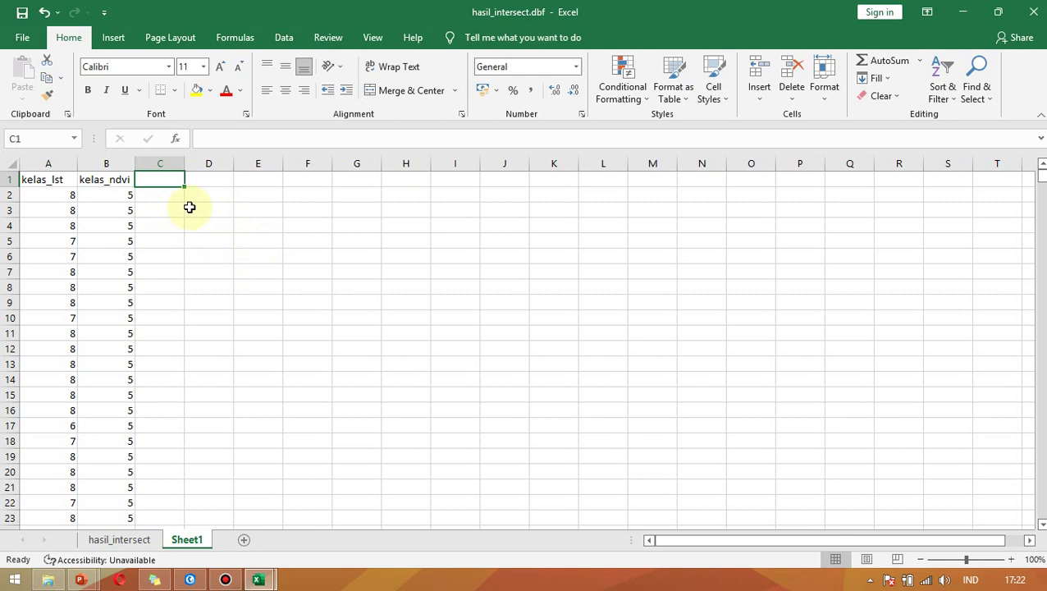
Turn on filtering for the kelas_lst and kelas_ndvi headers on Sheet1.
left_click(156, 197)
left_click(161, 182)
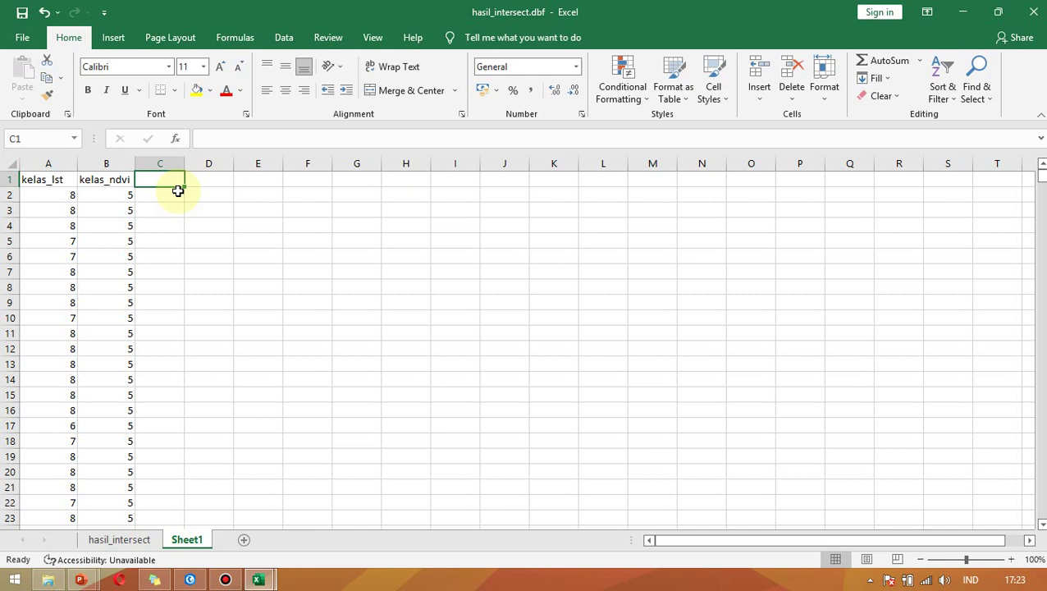
left_click(166, 194)
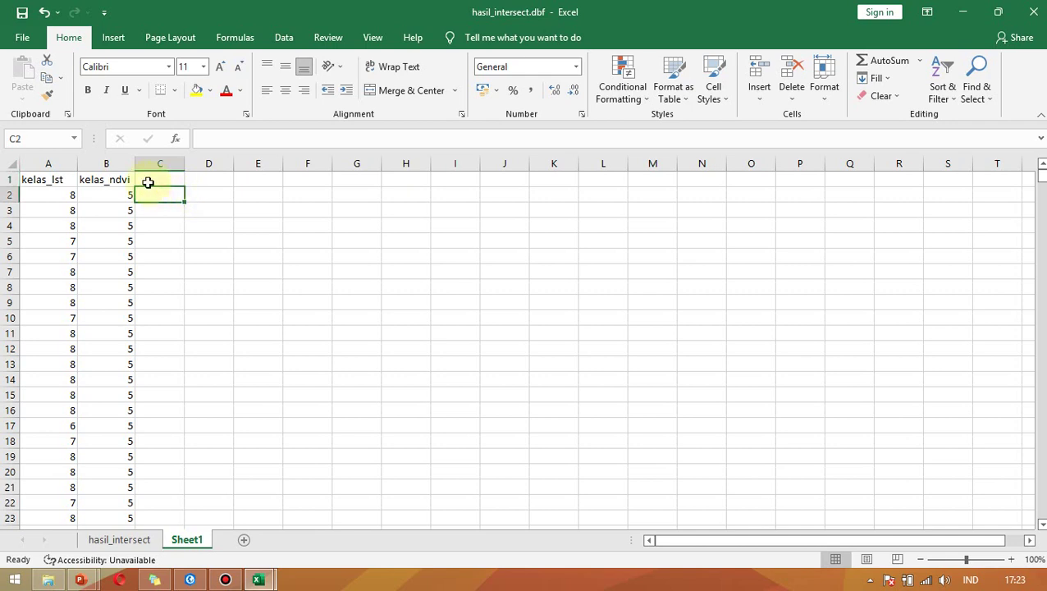
left_click(70, 179)
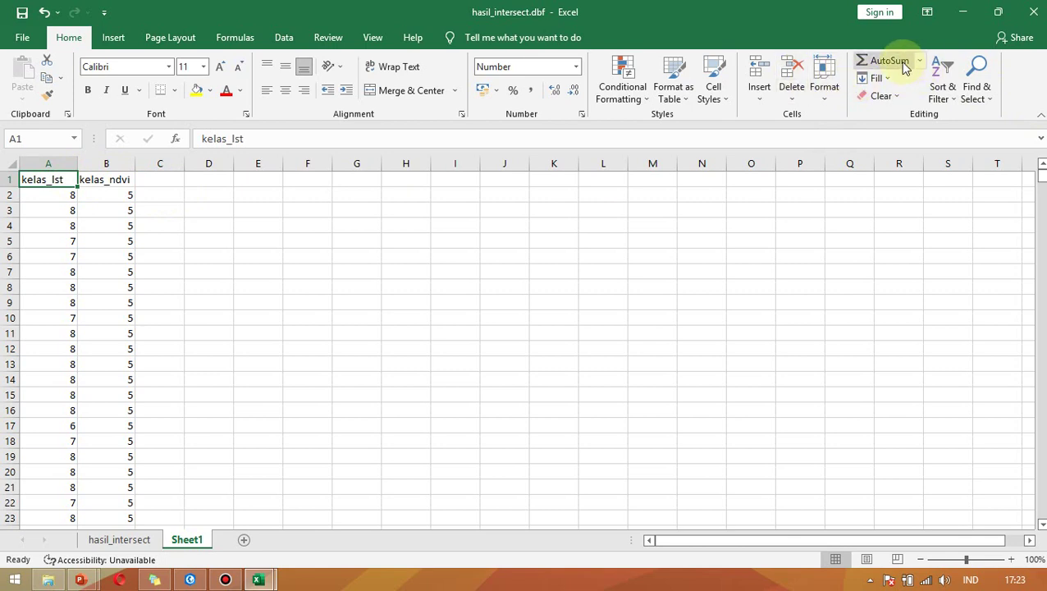
left_click(955, 96)
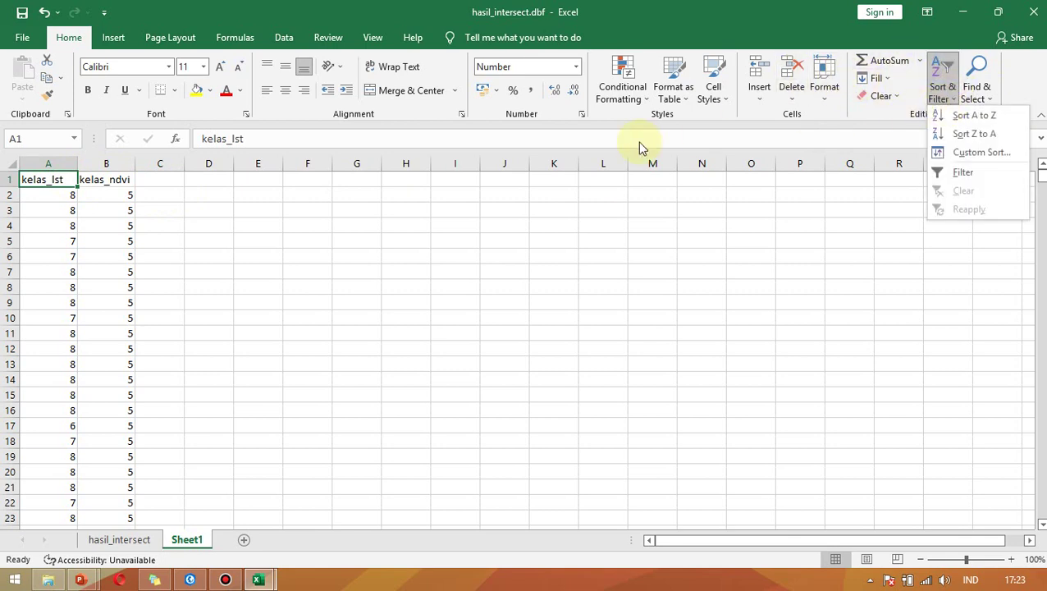
left_click(974, 174)
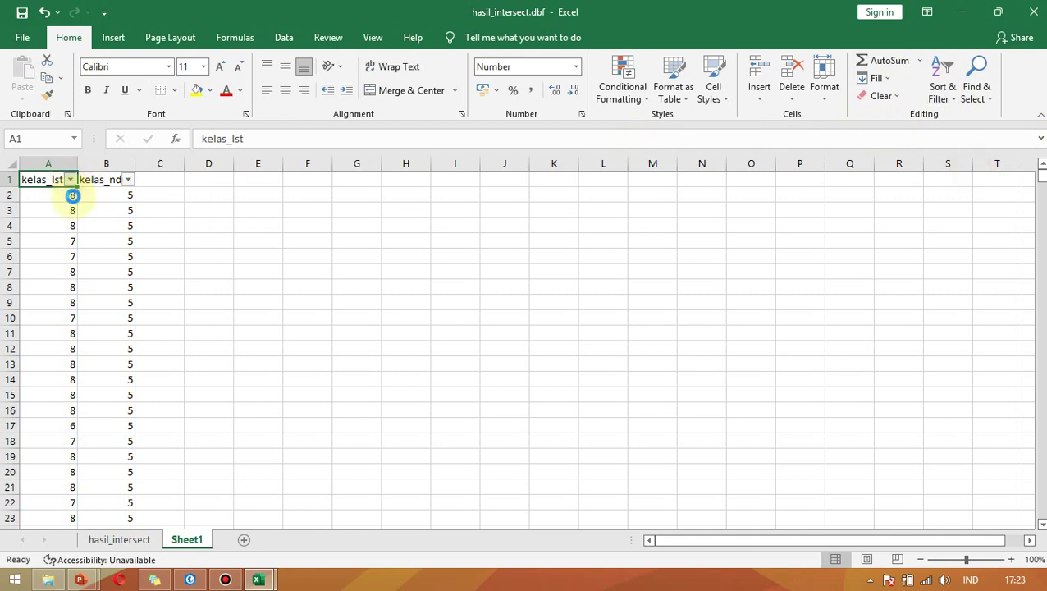
Examine the list of class values offered by the kelas_lst filter from start to end.
left_click(70, 179)
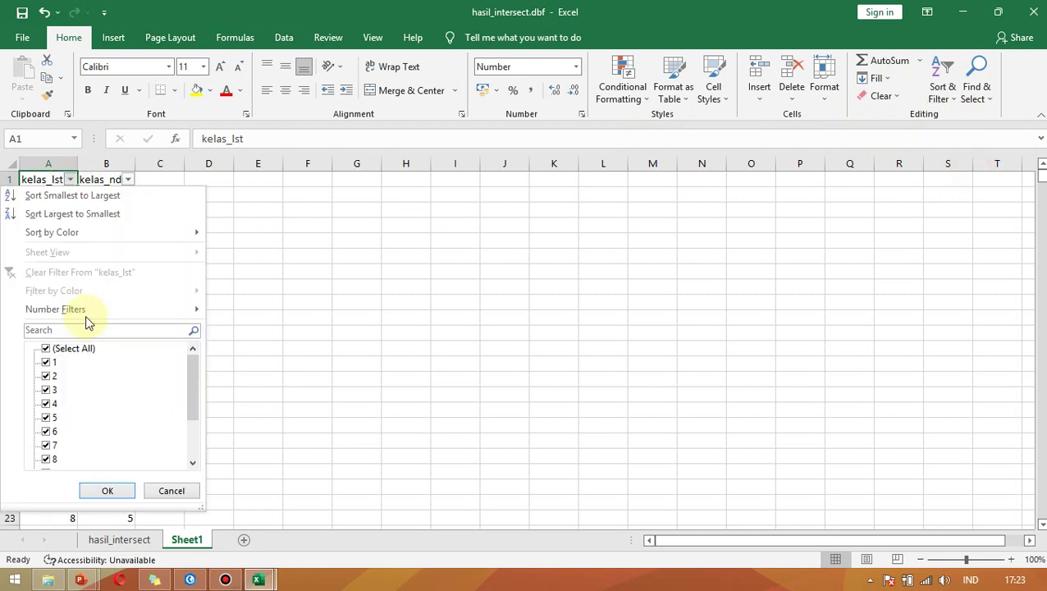
left_click(47, 350)
scroll(58, 406, "down", 3)
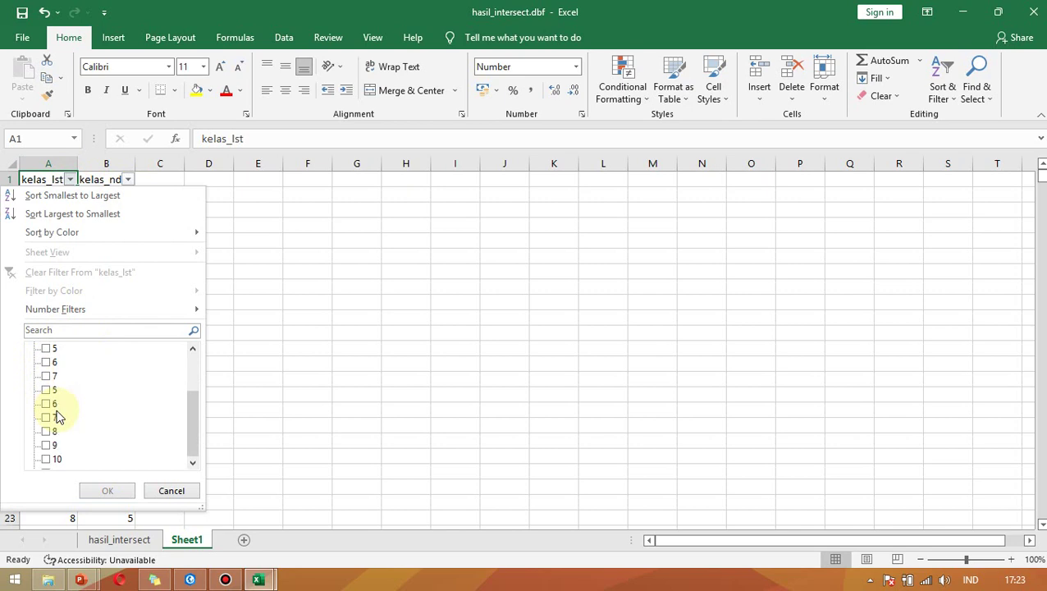
scroll(52, 361, "up", 3)
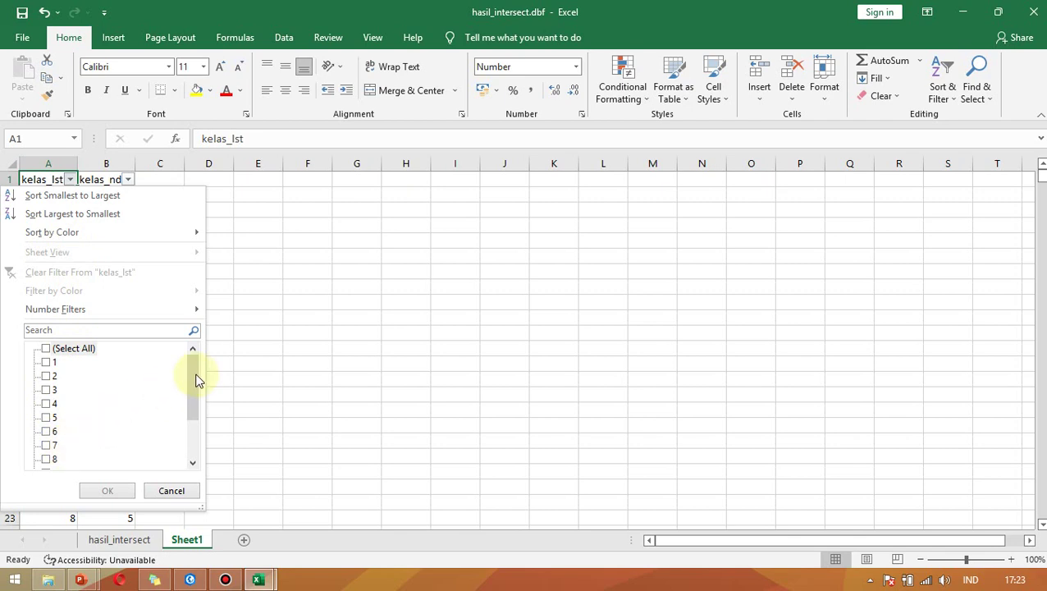
left_click_drag(197, 379, 205, 433)
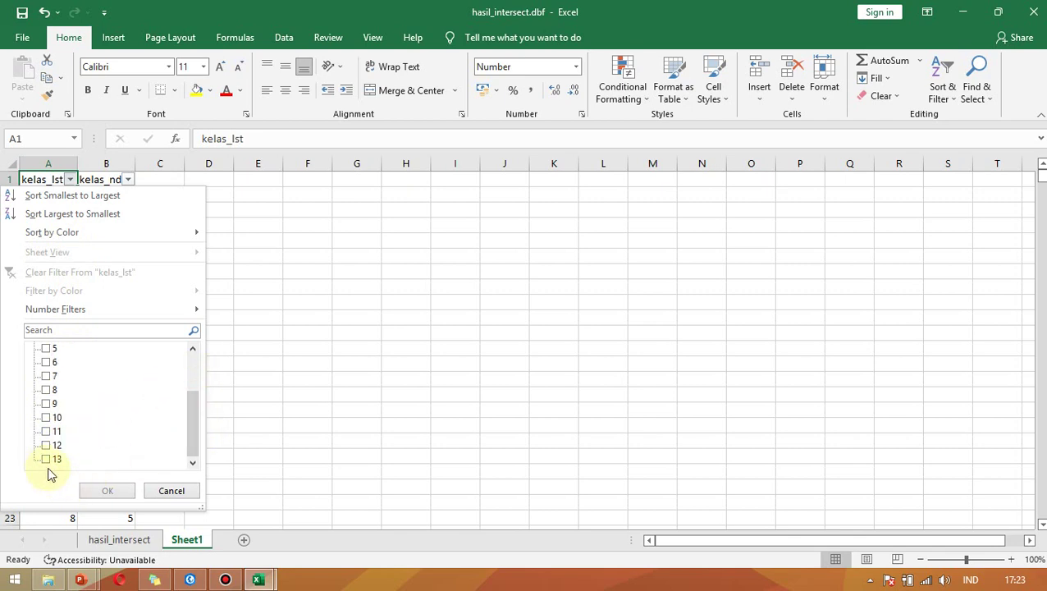
Switch to ArcGIS Pro, expand the LST_Clip2 legend to check its value range, and return to the hasil_intersect workbook.
left_click(190, 579)
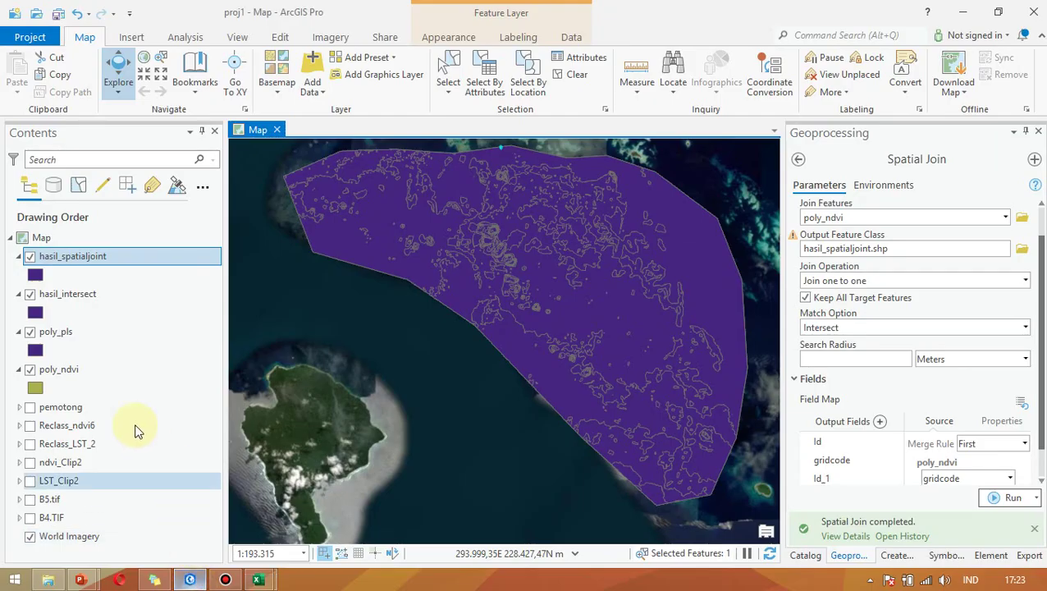
left_click(20, 481)
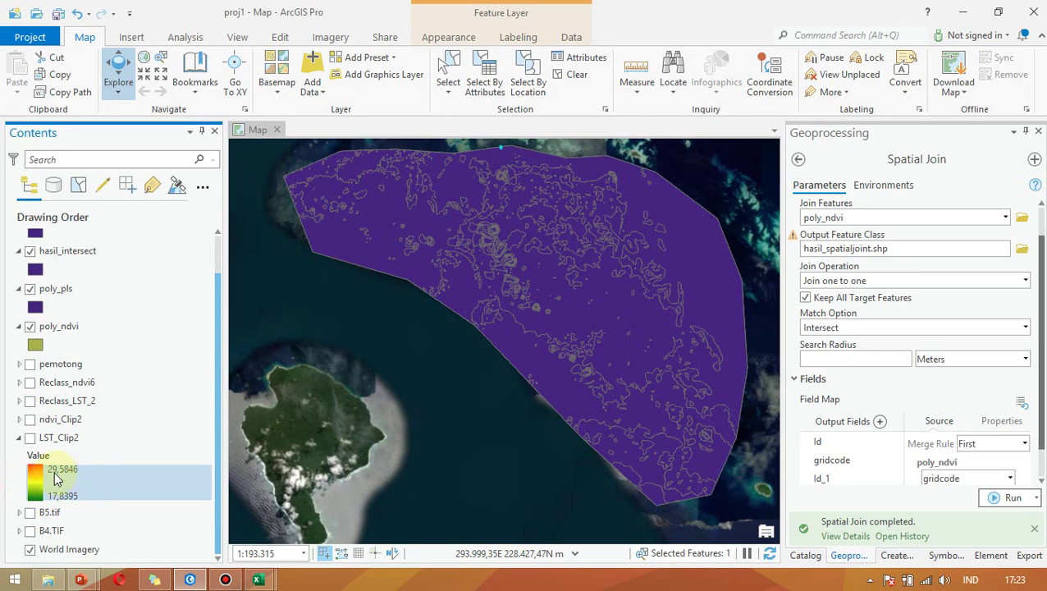
key("alt+Tab")
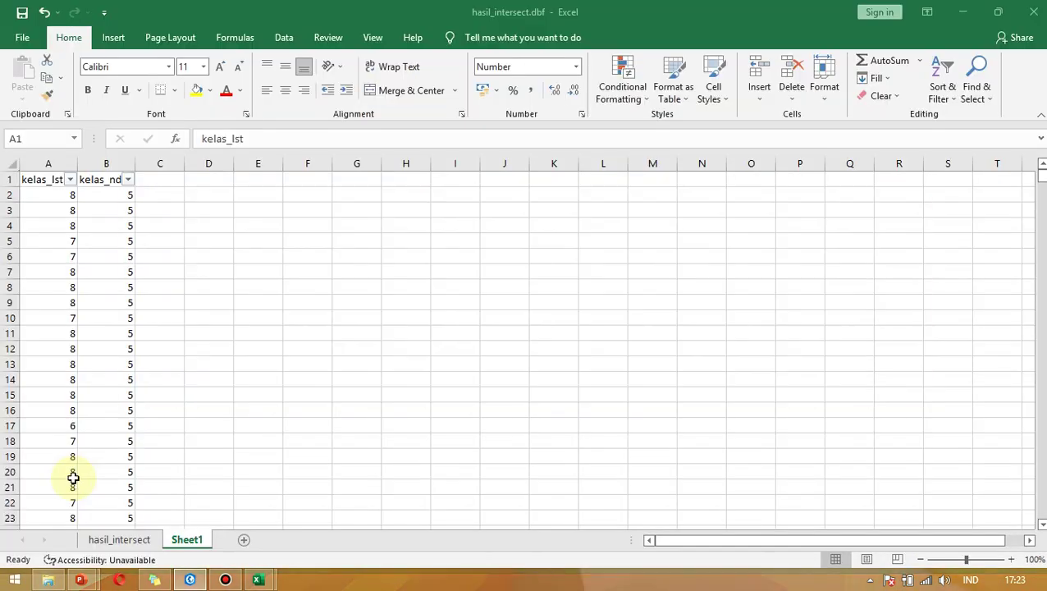
Filter the kelas_lst column to exclude classes 10, 11, 12 and 13.
left_click(71, 179)
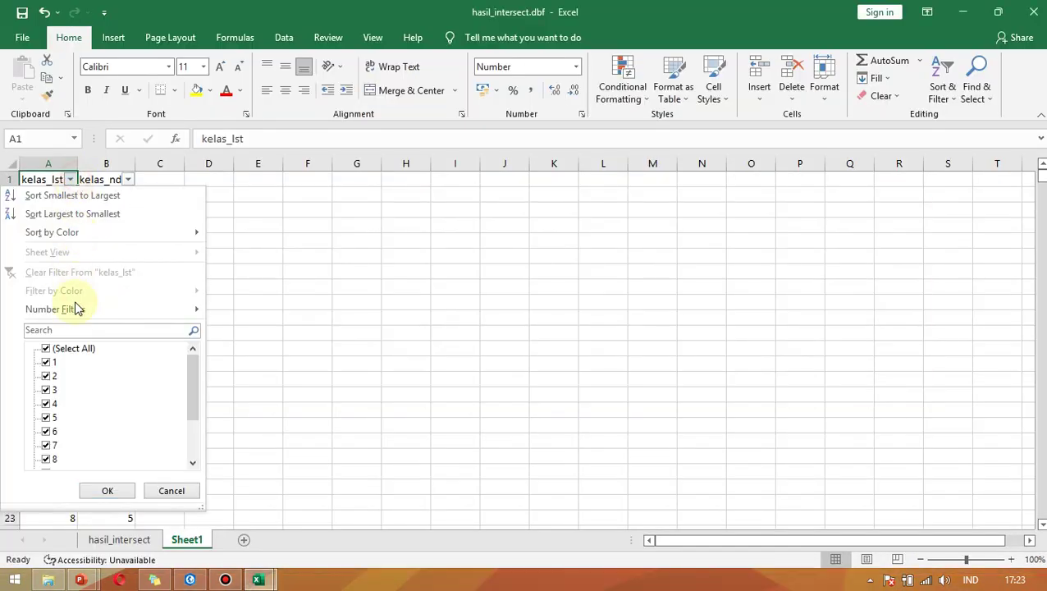
left_click_drag(197, 385, 202, 441)
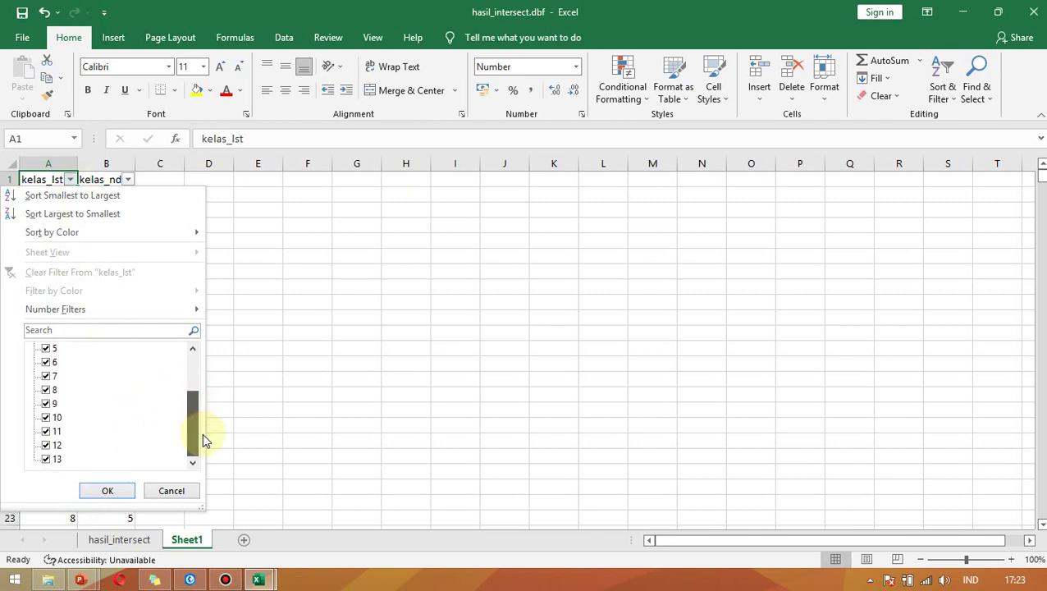
left_click(45, 433)
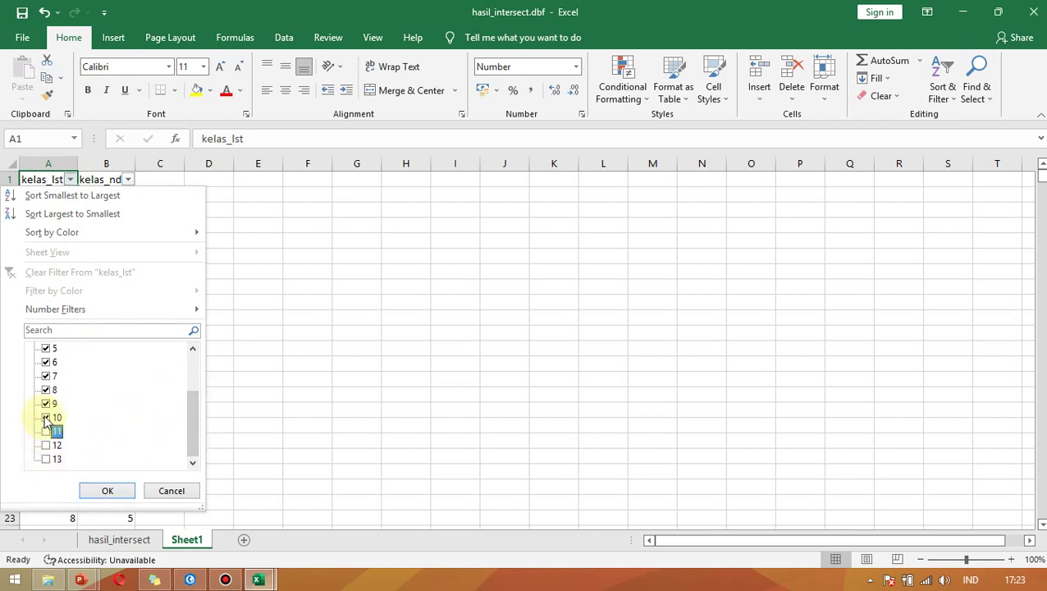
left_click(46, 418)
left_click_drag(189, 431, 194, 379)
left_click(112, 490)
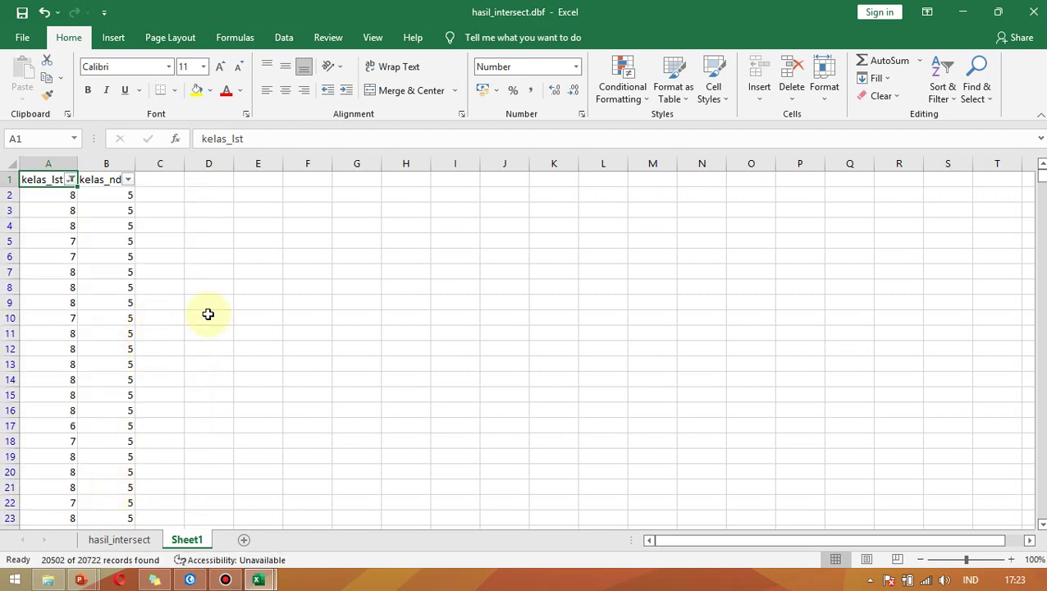
Examine the filtered kelas_lst and kelas_ndvi rows on Sheet1 and return to the first rows.
scroll(208, 316, "down", 20)
scroll(209, 318, "down", 20)
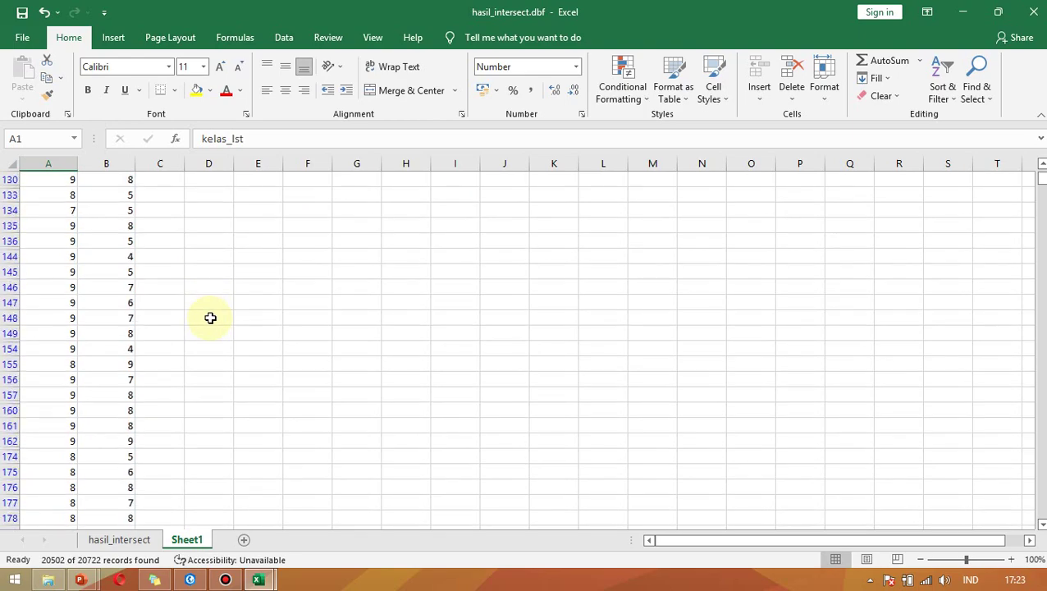
scroll(210, 318, "down", 7)
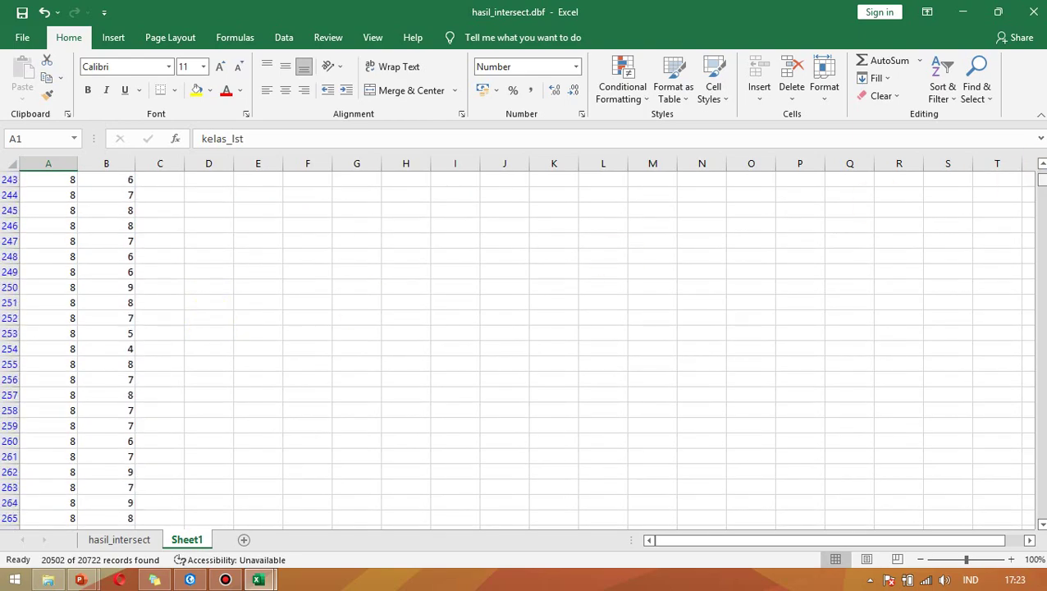
mouse_move(1041, 181)
left_mouse_down()
mouse_move(1040, 516)
mouse_move(1040, 172)
left_mouse_up()
Switch to ArcGIS Pro, show LST_Clip2, and hide the poly_pls, hasil_intersect, poly_ndvi and hasil_spatialjoint layers.
key("alt+Tab")
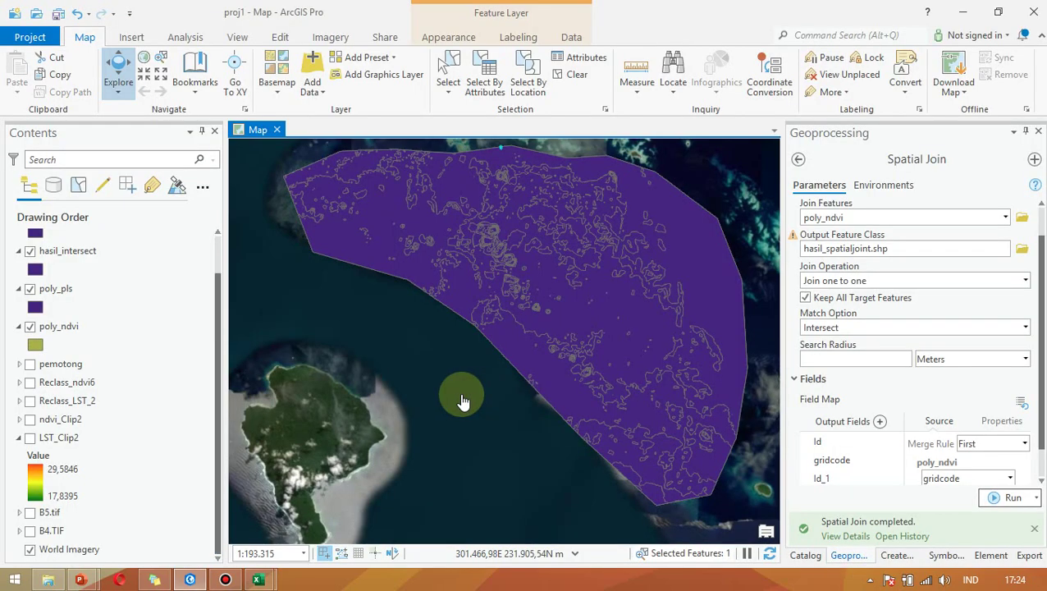
left_click(44, 308)
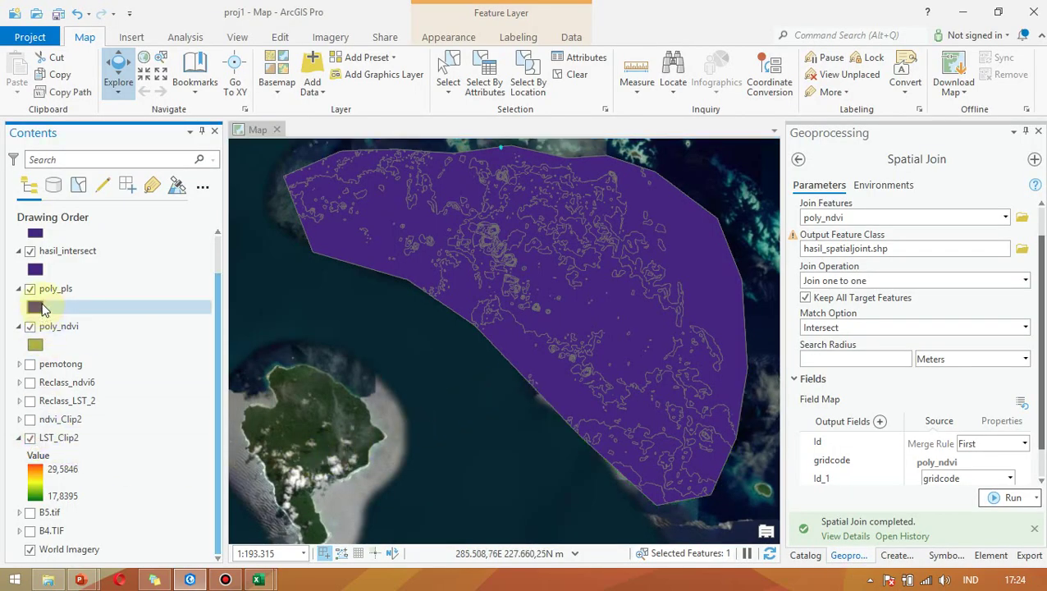
left_click(29, 289)
left_click(30, 251)
left_click(29, 327)
left_click(55, 348)
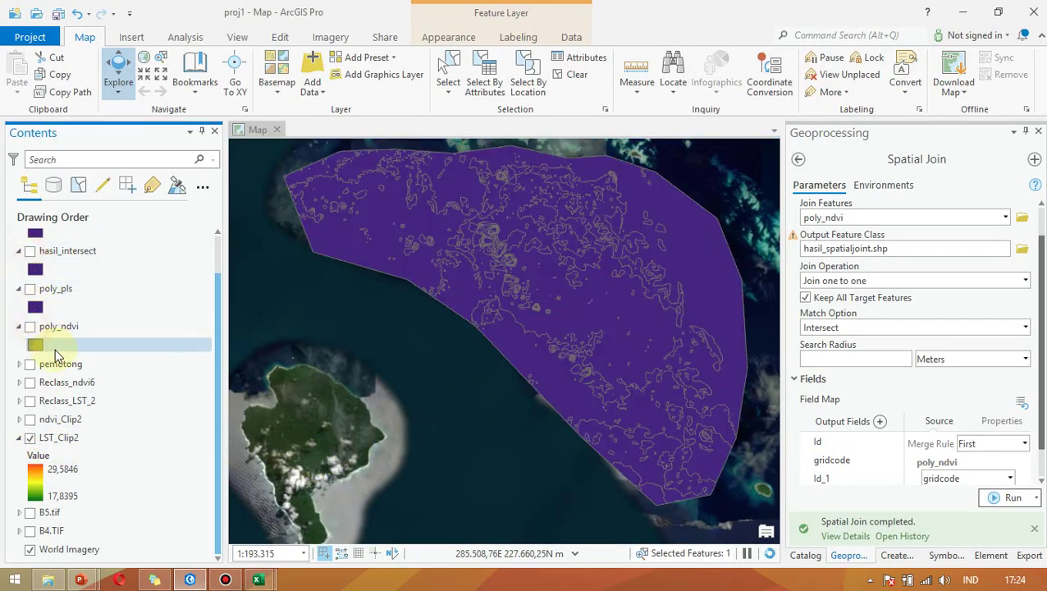
left_click(30, 256)
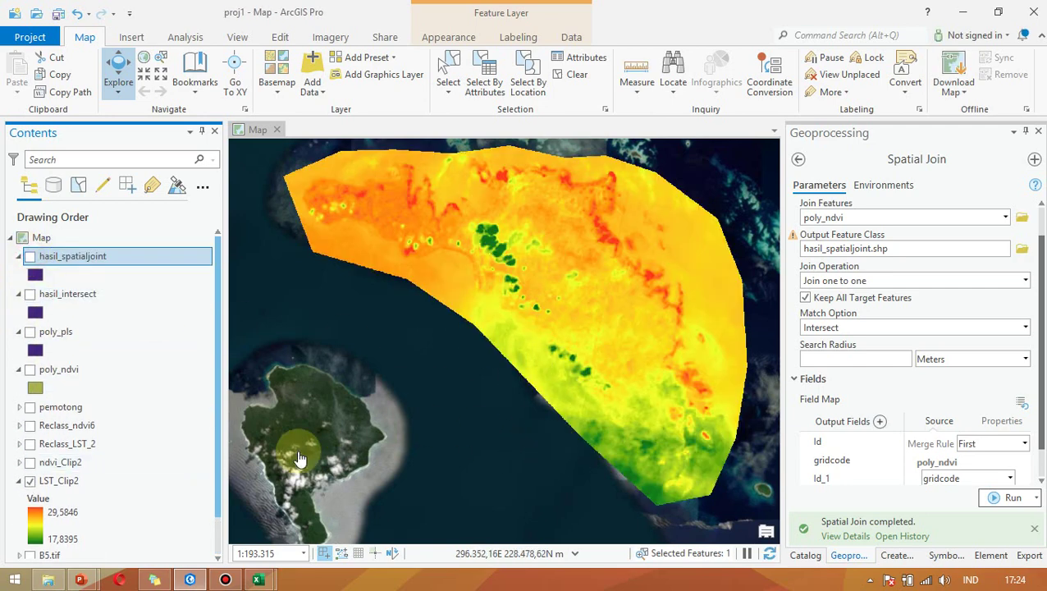
Inspect the LST_Clip2 raster on the map and display ndvi_Clip2 over it for comparison.
scroll(639, 366, "down", 1)
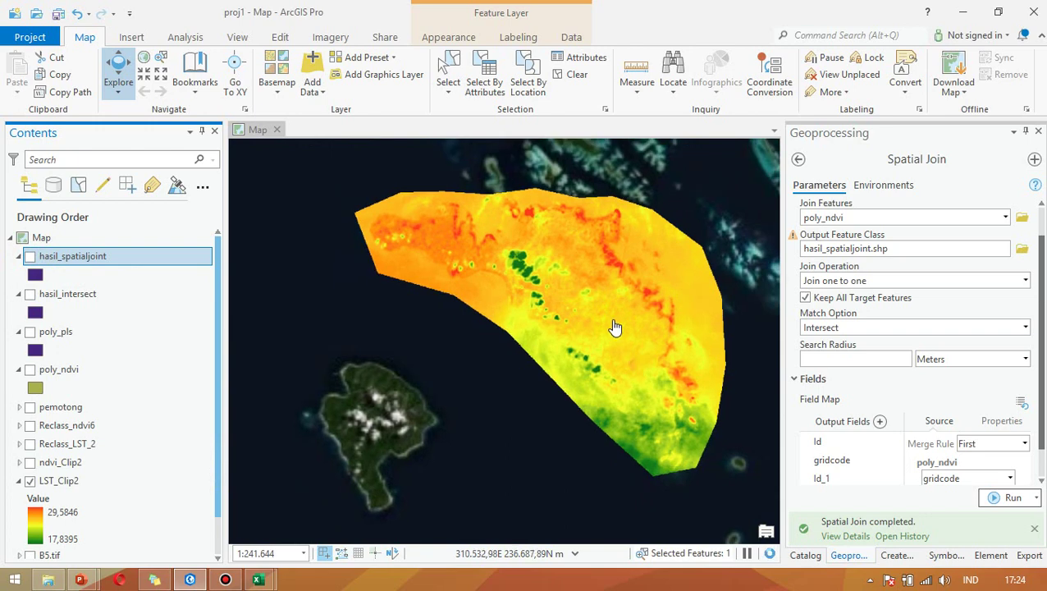
scroll(613, 325, "up", 1)
left_click_drag(613, 325, 601, 358)
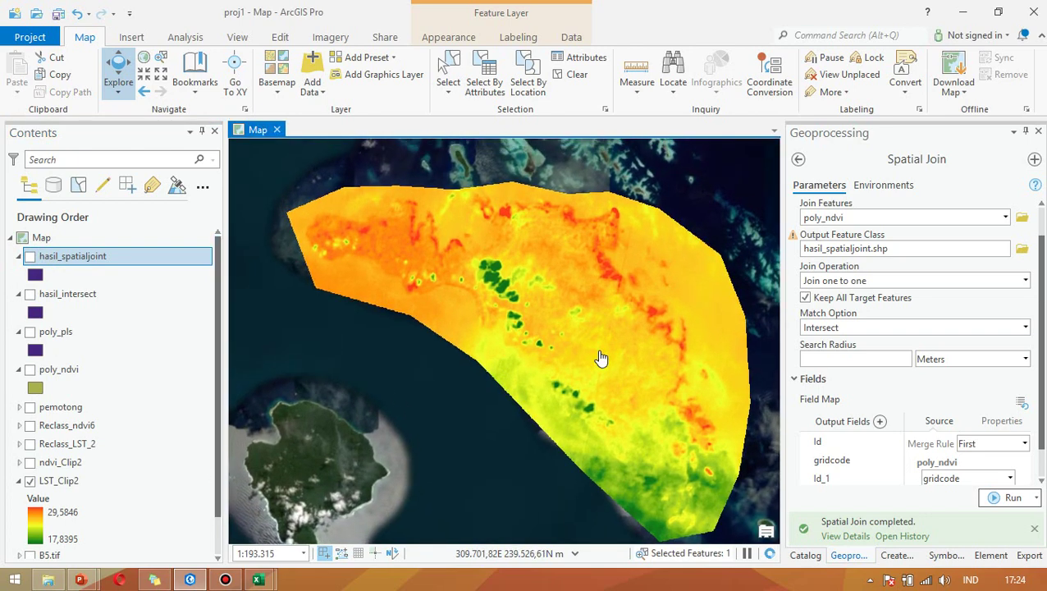
left_click(29, 481)
left_click(30, 463)
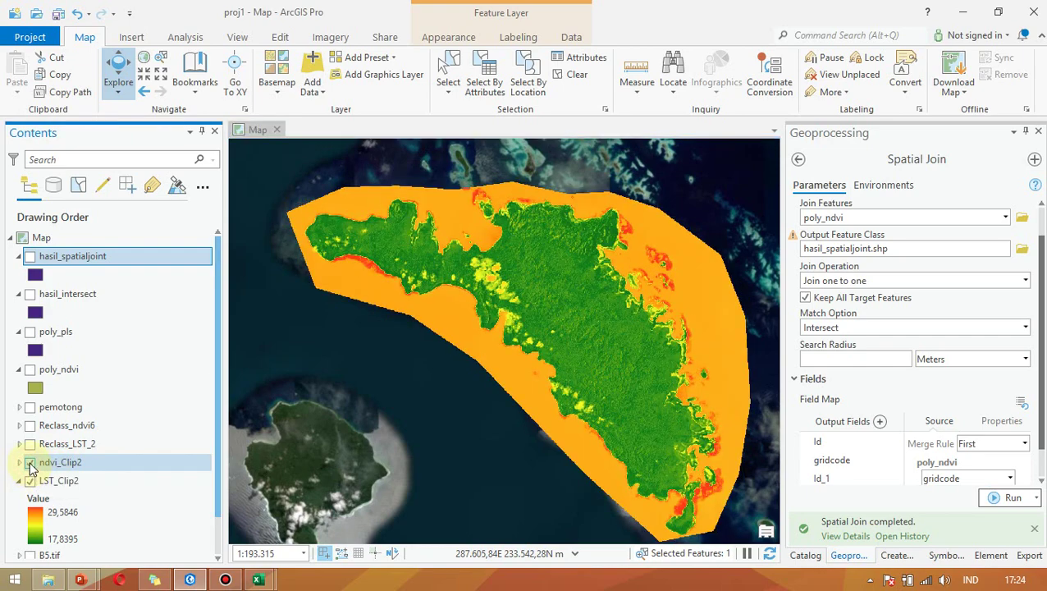
left_click(30, 463)
Return to the hasil_intersect workbook and check which classes the kelas_lst filter excludes, closing the list without changes.
key("alt+Tab")
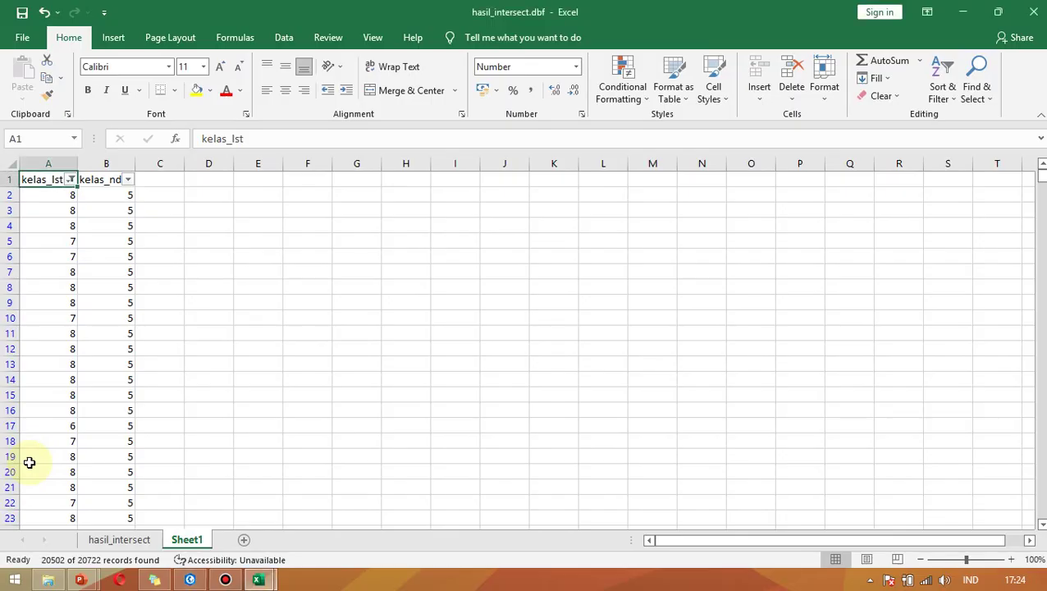
left_click(70, 179)
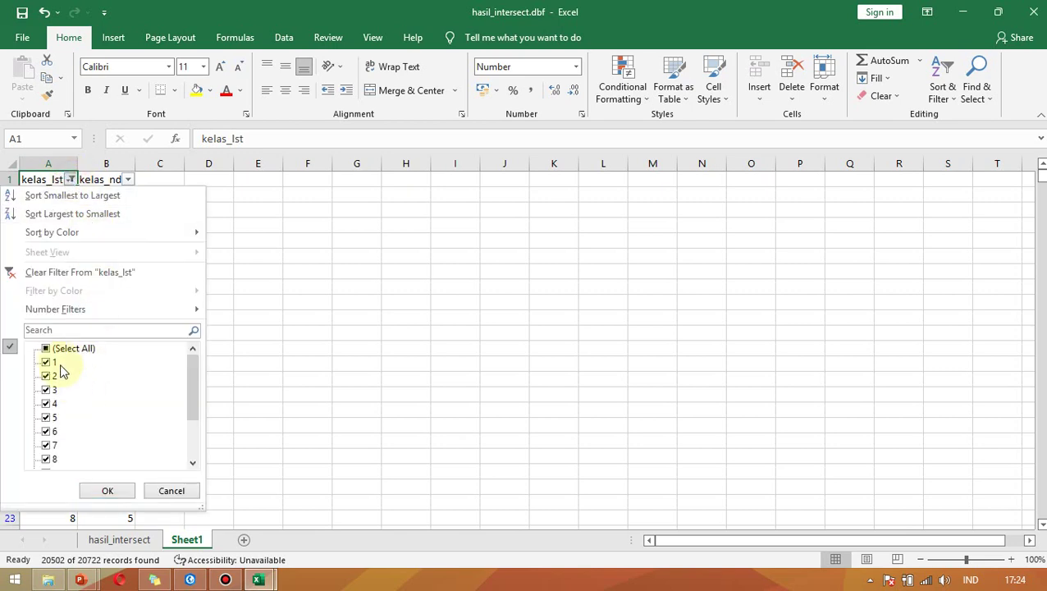
left_click_drag(194, 373, 192, 425)
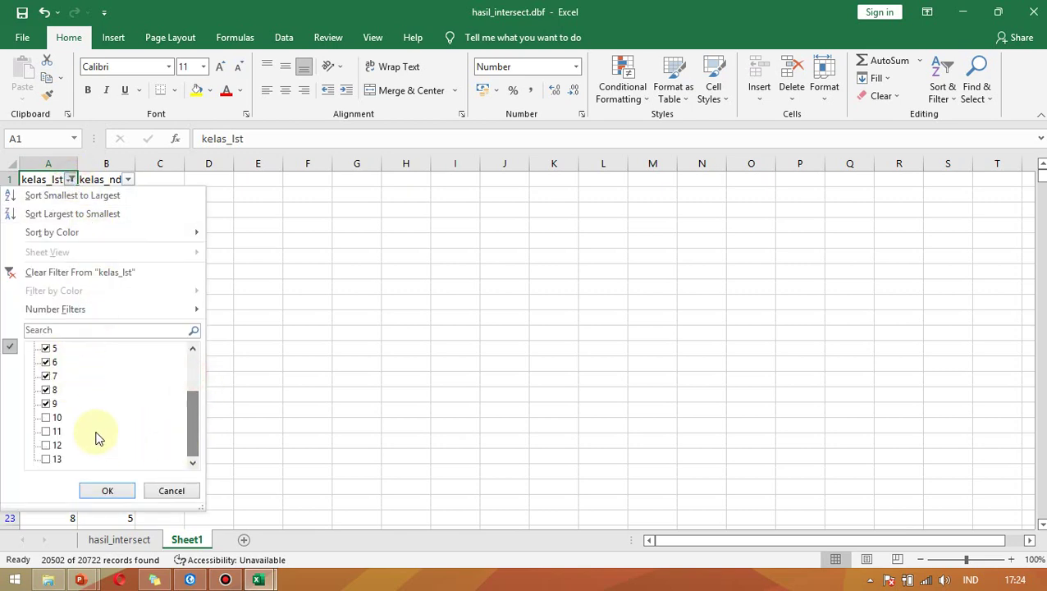
left_click(161, 491)
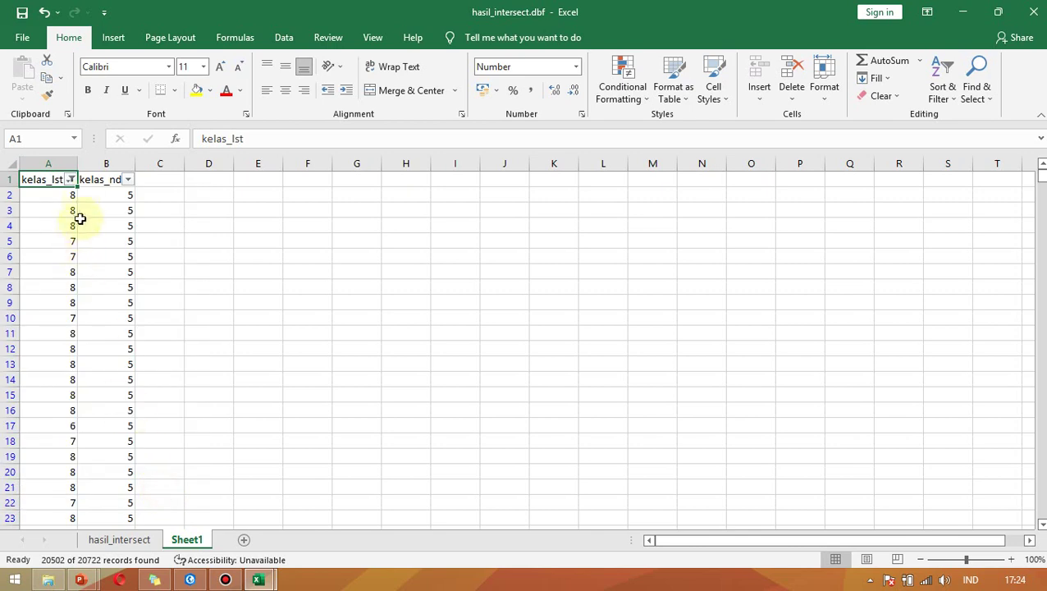
Include all classes in the kelas_lst filter again.
left_click(70, 180)
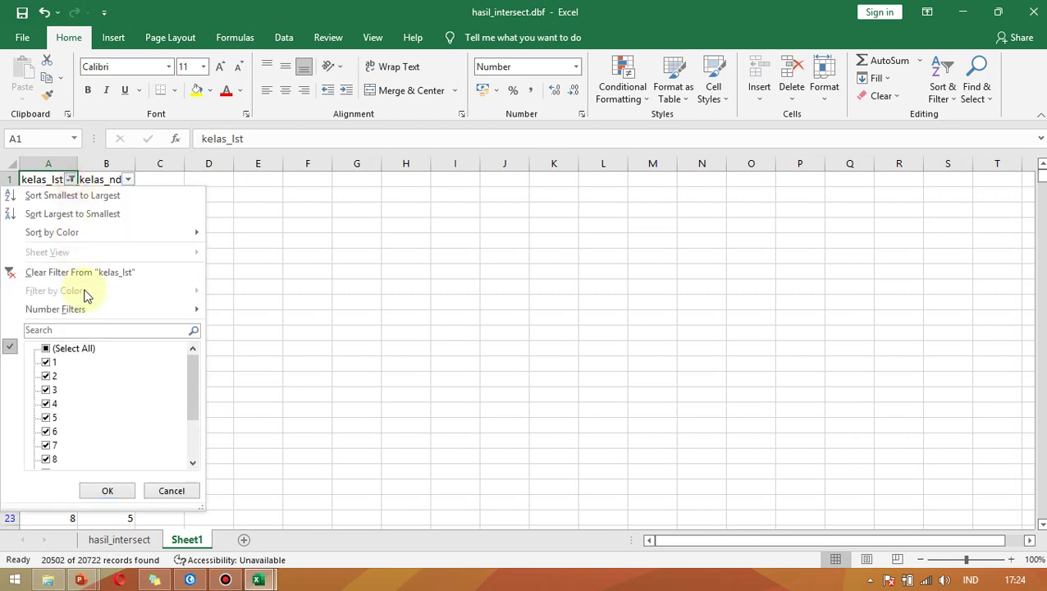
left_click(47, 349)
left_click(48, 350)
left_click(48, 350)
left_click(109, 491)
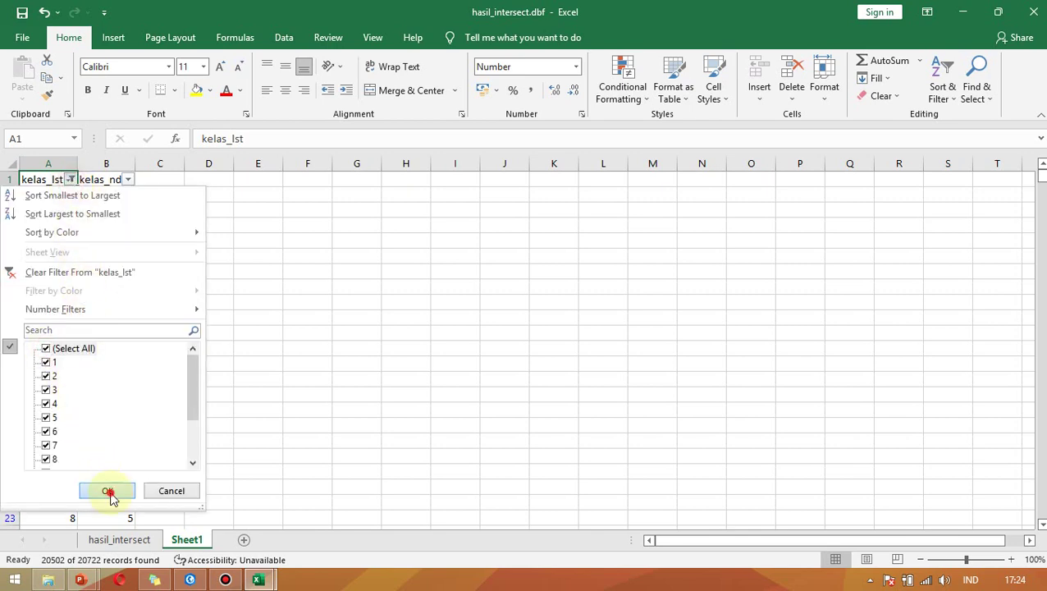
Examine the class values listed in the kelas_ndvi filter.
left_click(128, 180)
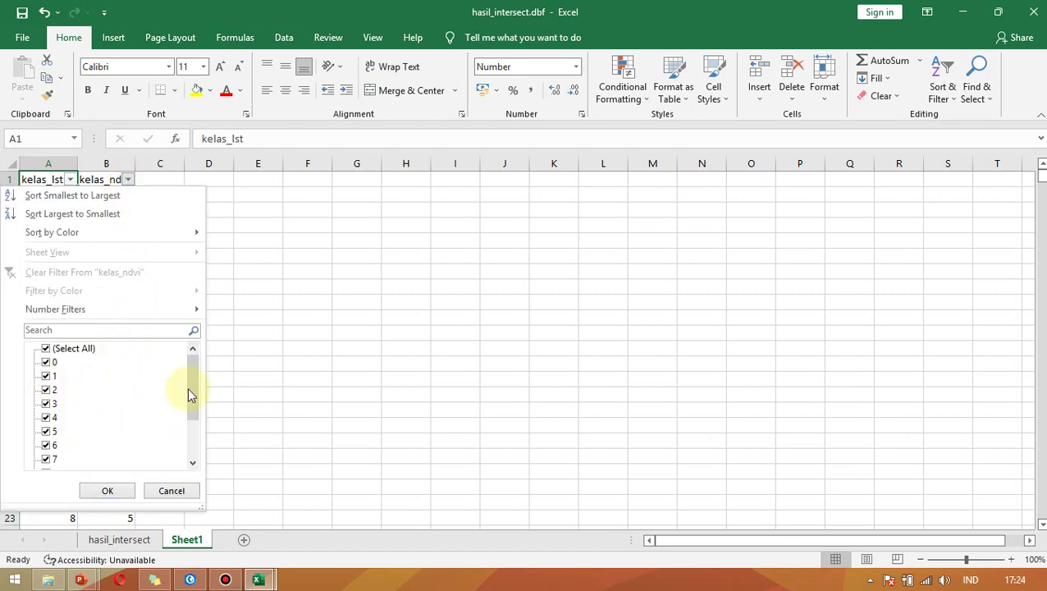
left_click_drag(191, 390, 200, 437)
Switch to ArcGIS Pro and hide LST_Clip2 to inspect the ndvi_Clip2 raster on its own.
key("alt+Tab")
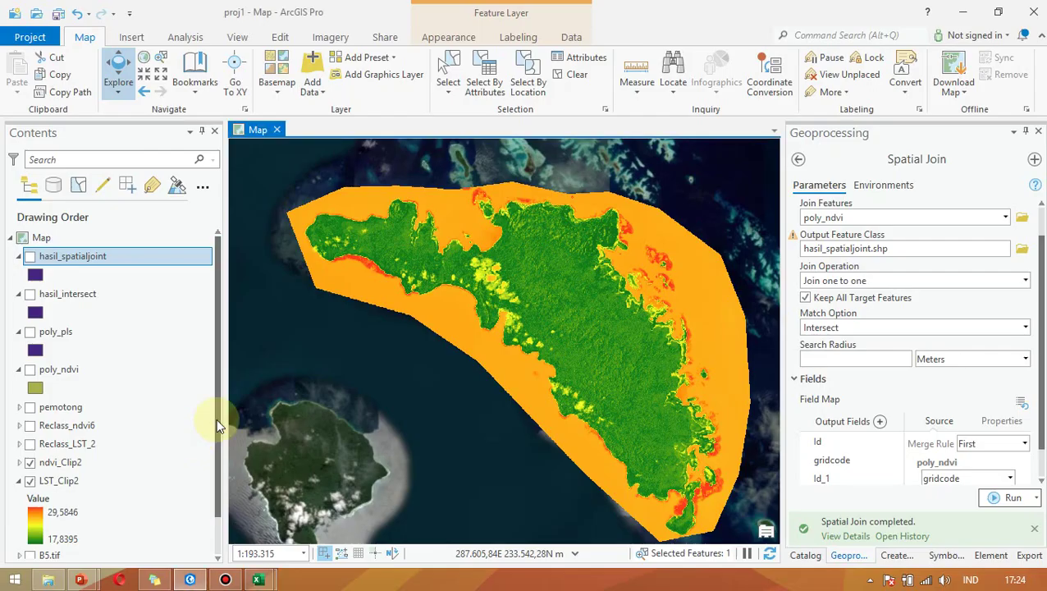
left_click(30, 481)
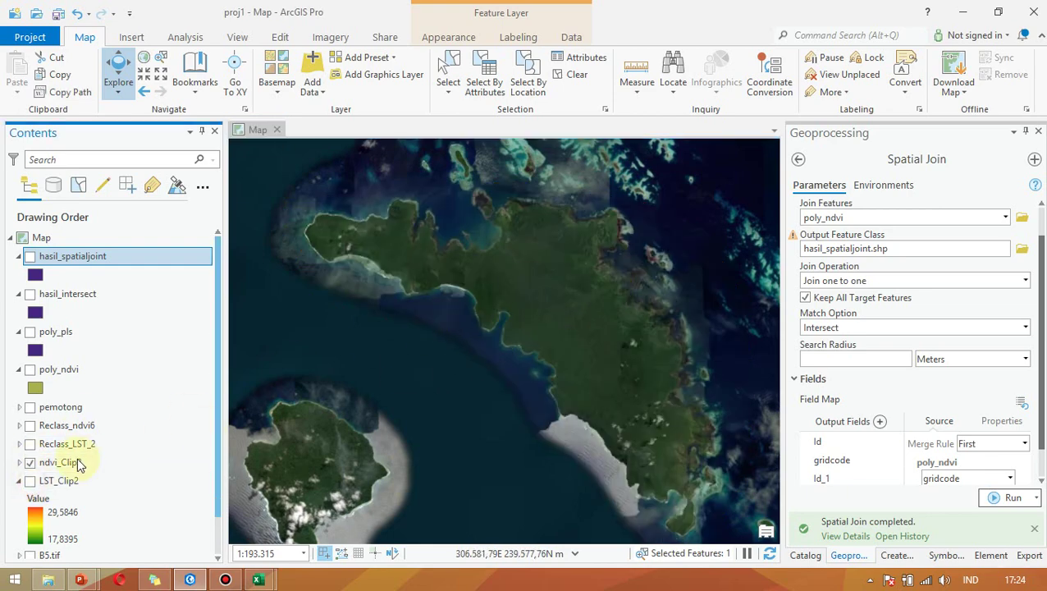
scroll(660, 292, "up", 2)
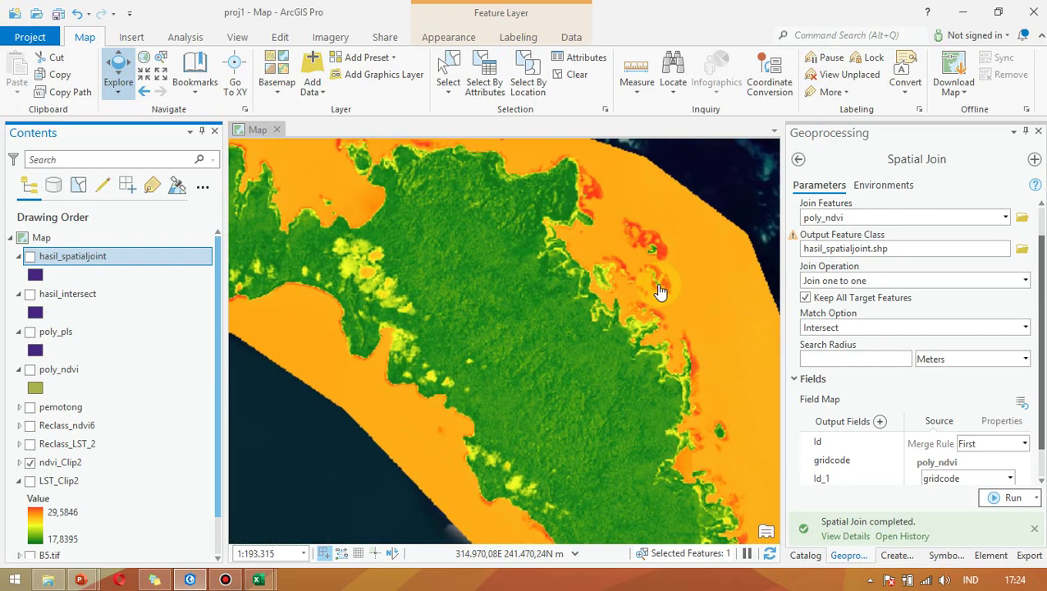
Identify the ndvi_Clip2 pixel value in the orange water area off the northeast coast, closing the result.
scroll(661, 291, "up", 2)
scroll(509, 210, "up", 2)
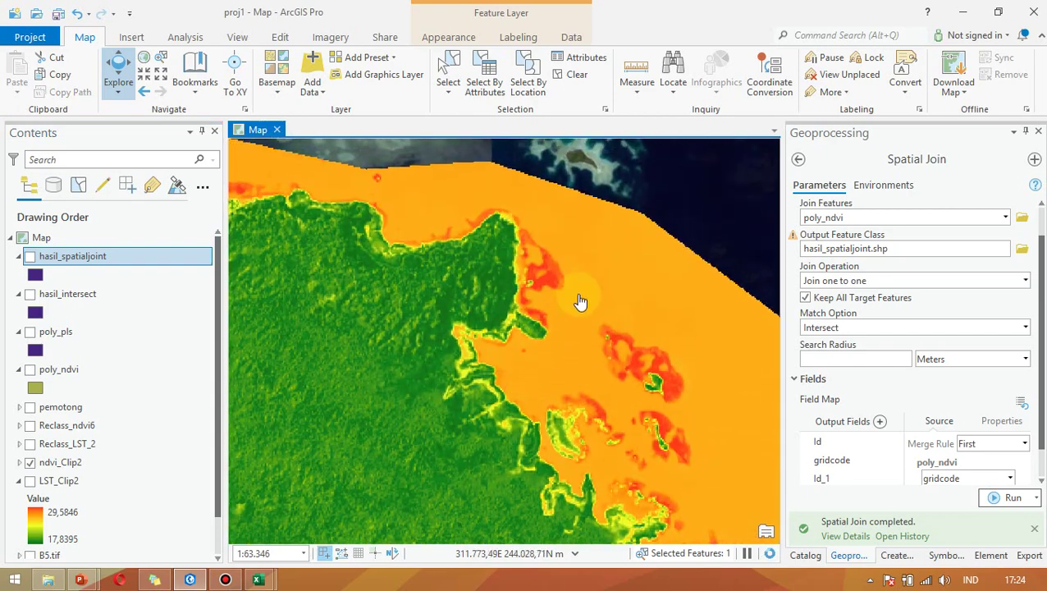
left_click(594, 285)
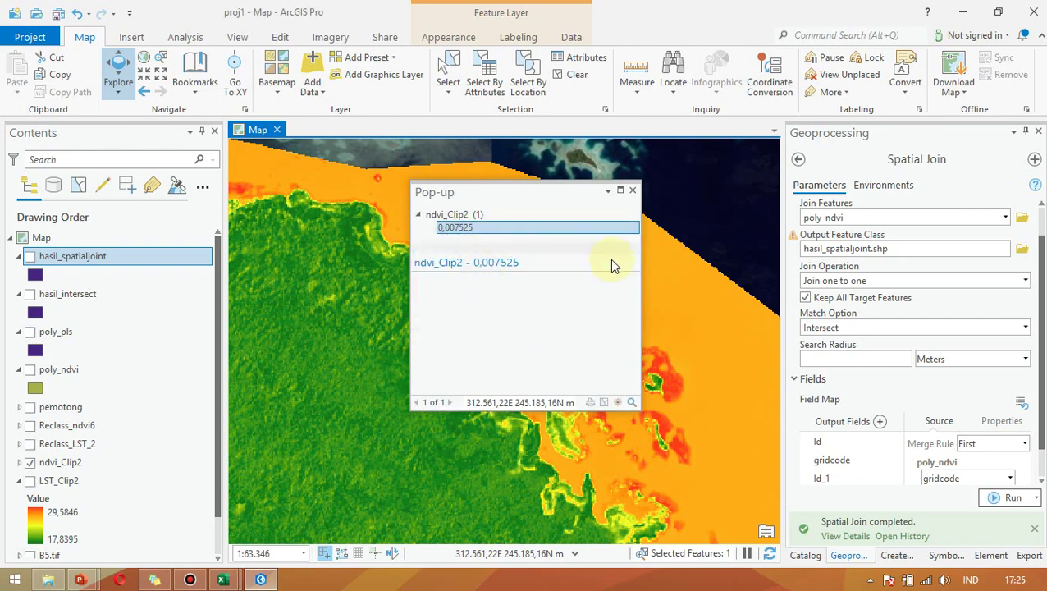
left_click(633, 201)
Expand the ndvi_Clip2 legend to read its value range.
left_click(57, 456)
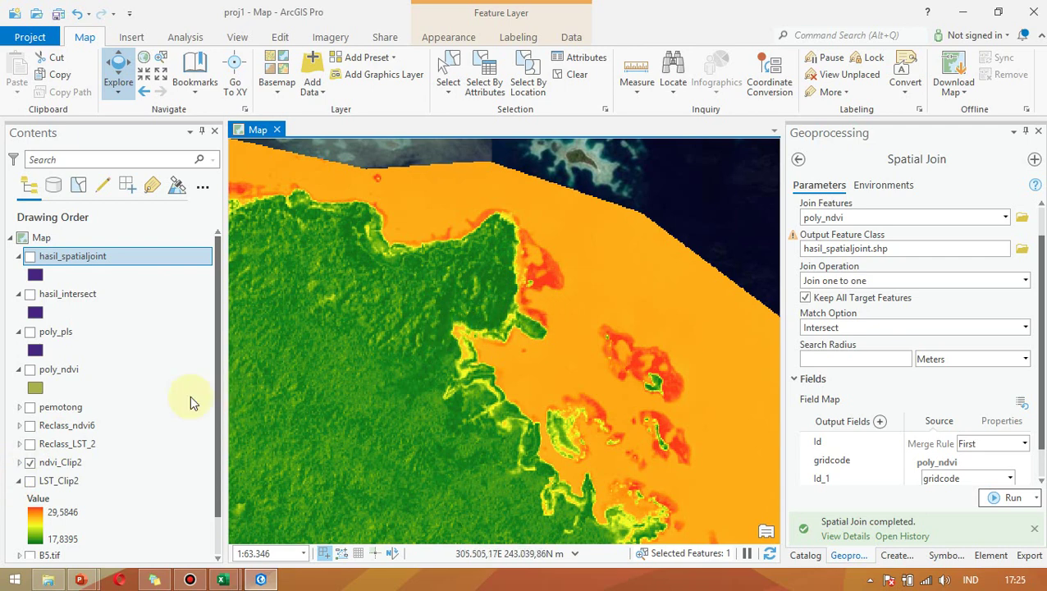
left_click(20, 462)
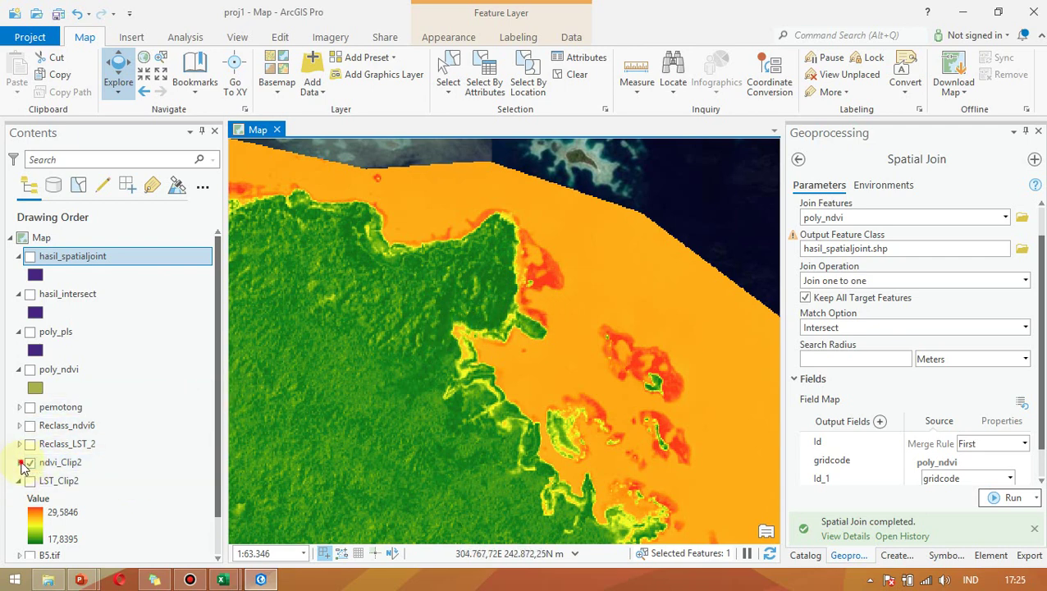
scroll(65, 448, "down", 2)
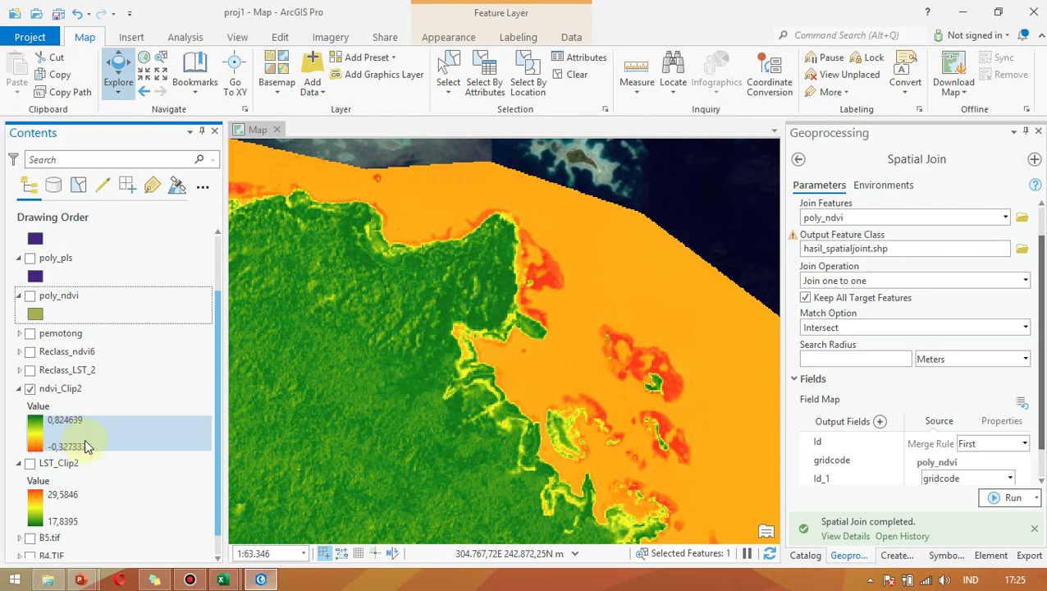
Switch to Excel and compare the classes in the kelas_ndvi filter with the ndvi_Clip2 legend in ArcGIS Pro.
key("alt+Tab")
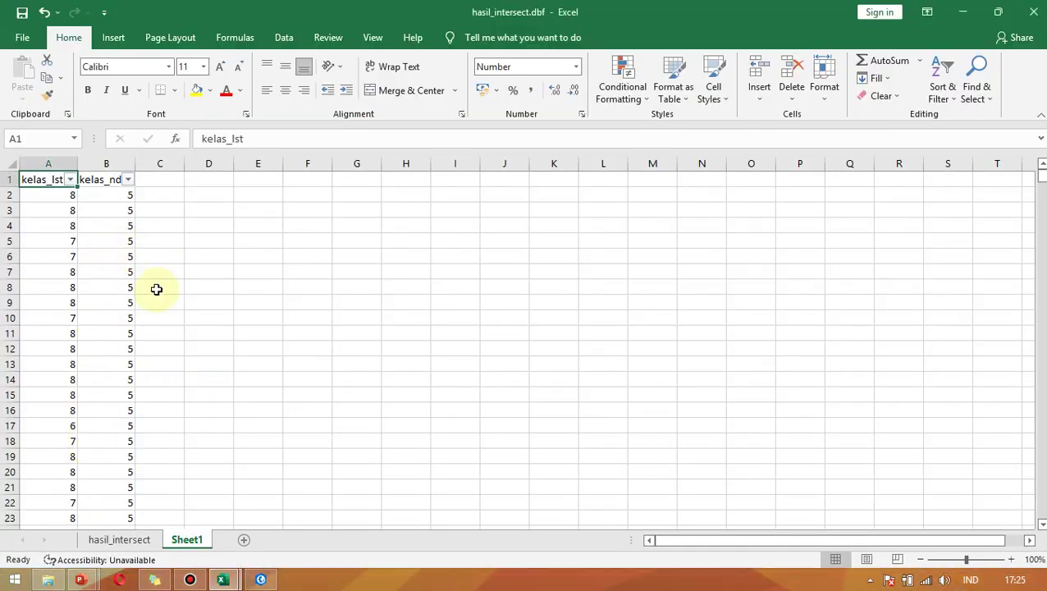
scroll(158, 291, "down", 1)
scroll(156, 291, "up", 1)
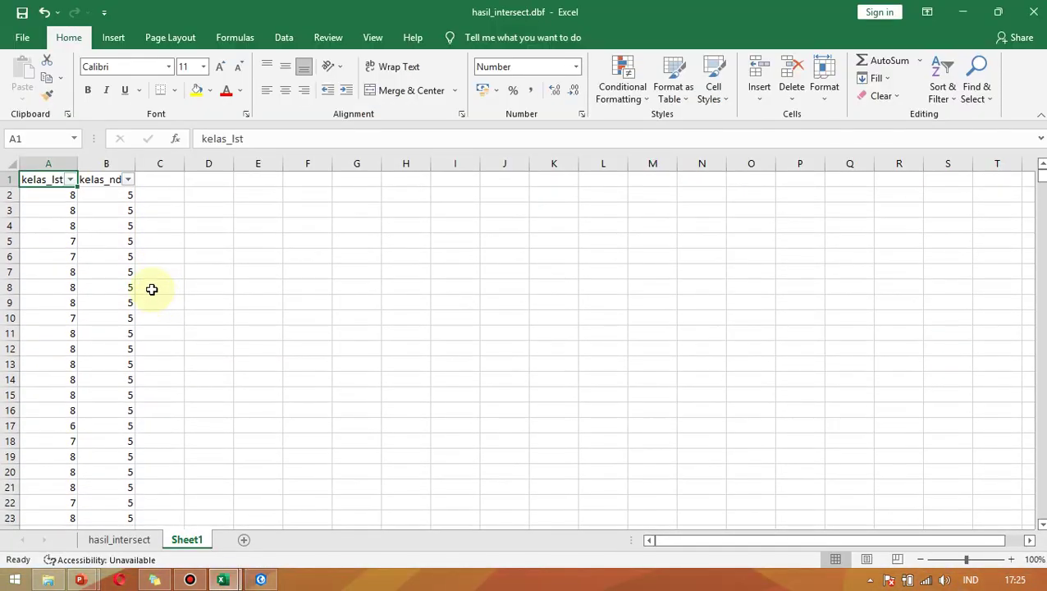
left_click(128, 179)
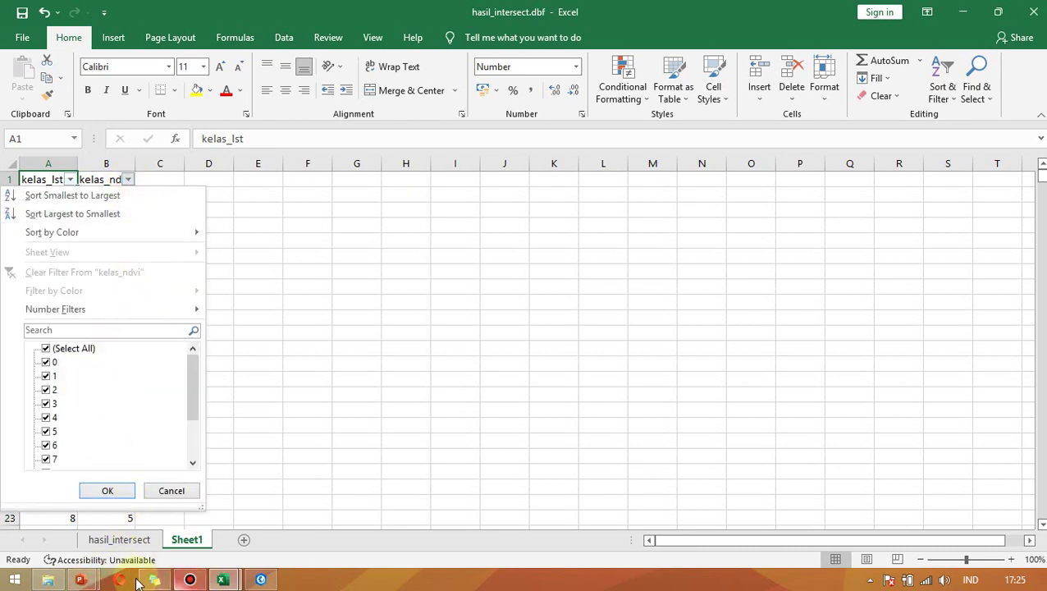
left_click(261, 579)
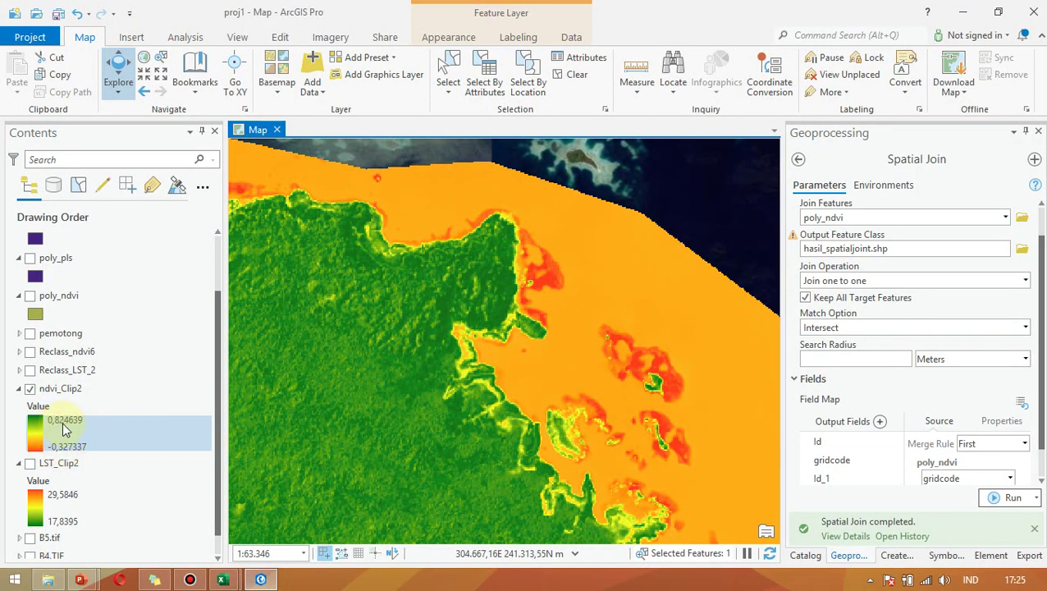
Return to the hasil_intersect workbook and exclude classes 0, 1 and 2 with the kelas_ndvi filter.
key("alt+Tab")
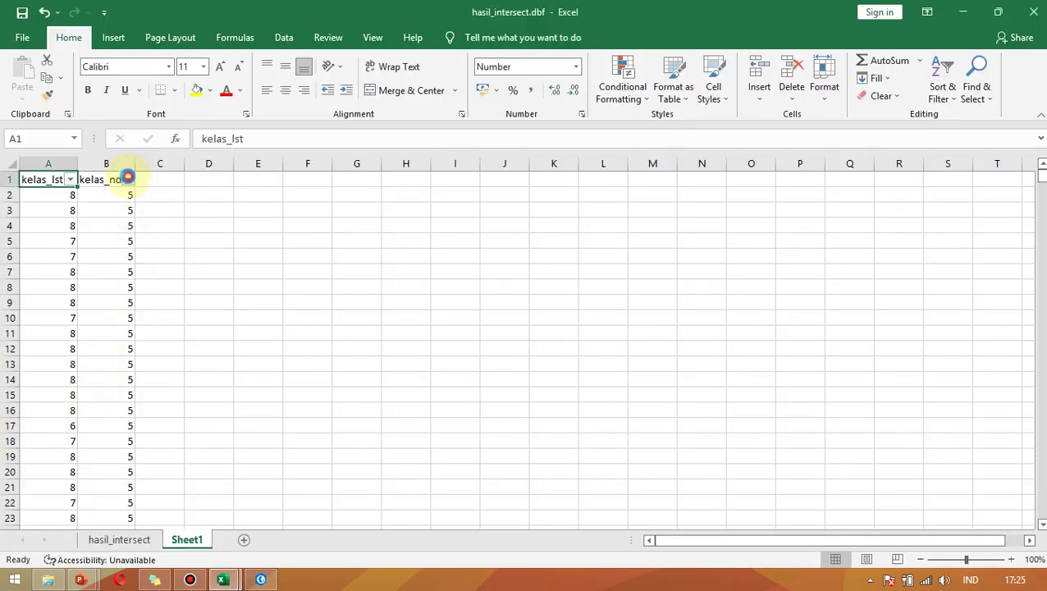
left_click(128, 179)
left_click_drag(194, 376, 193, 411)
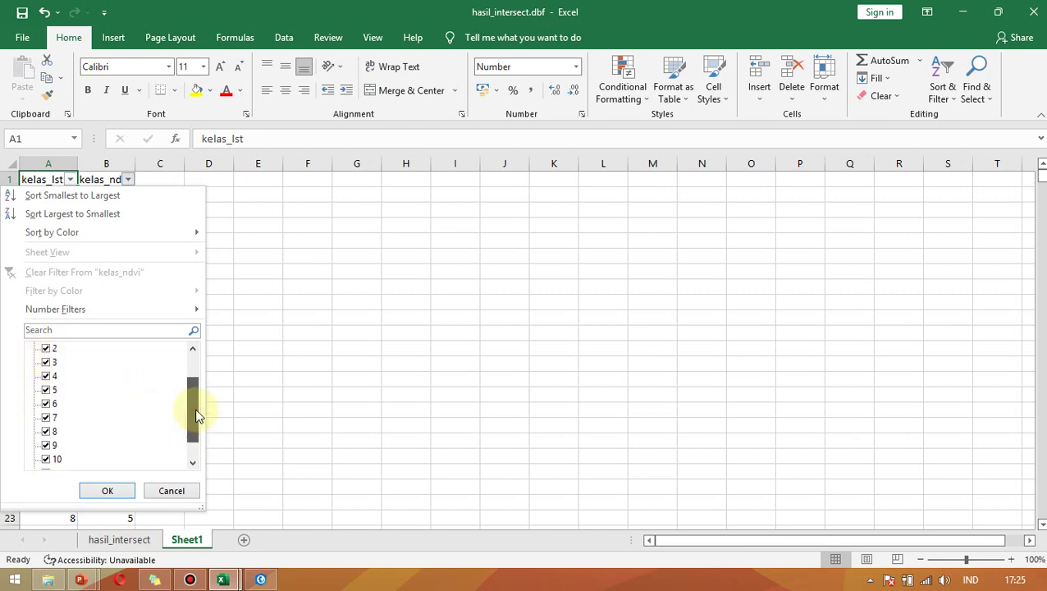
left_click_drag(196, 415, 140, 406)
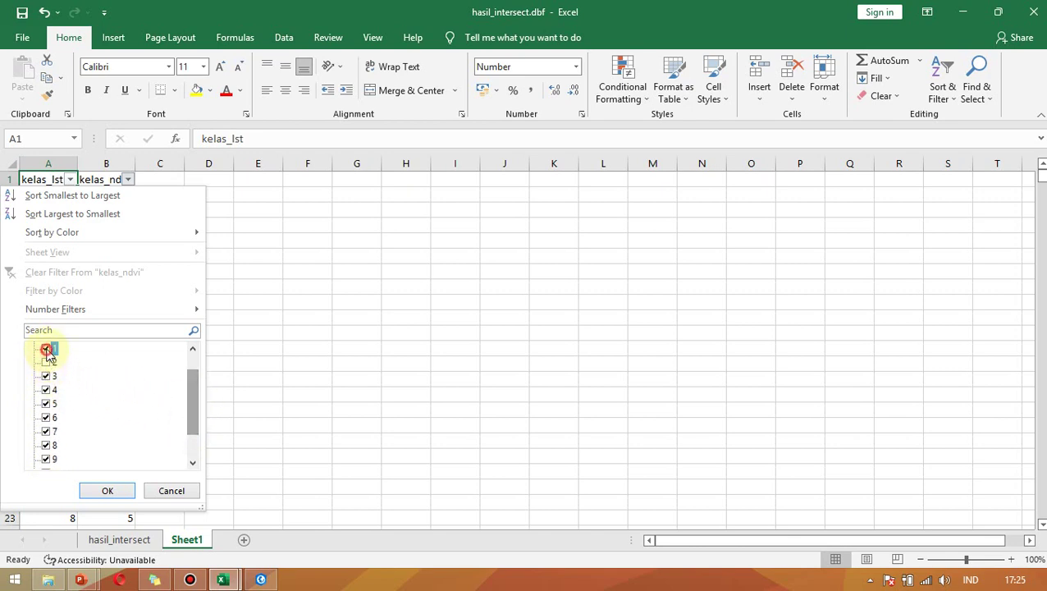
scroll(99, 406, "up", 1)
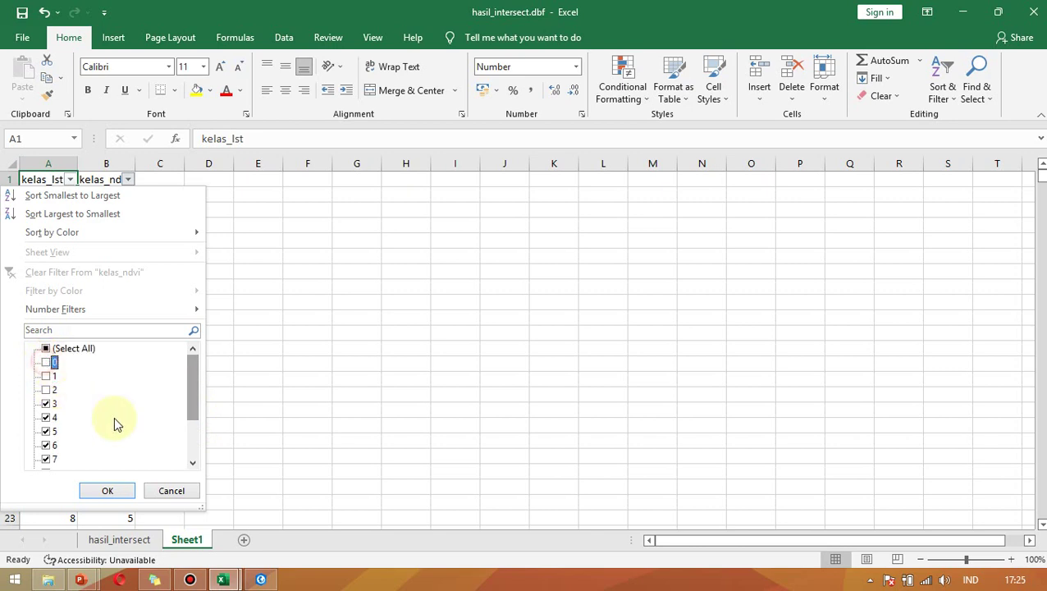
left_click(111, 490)
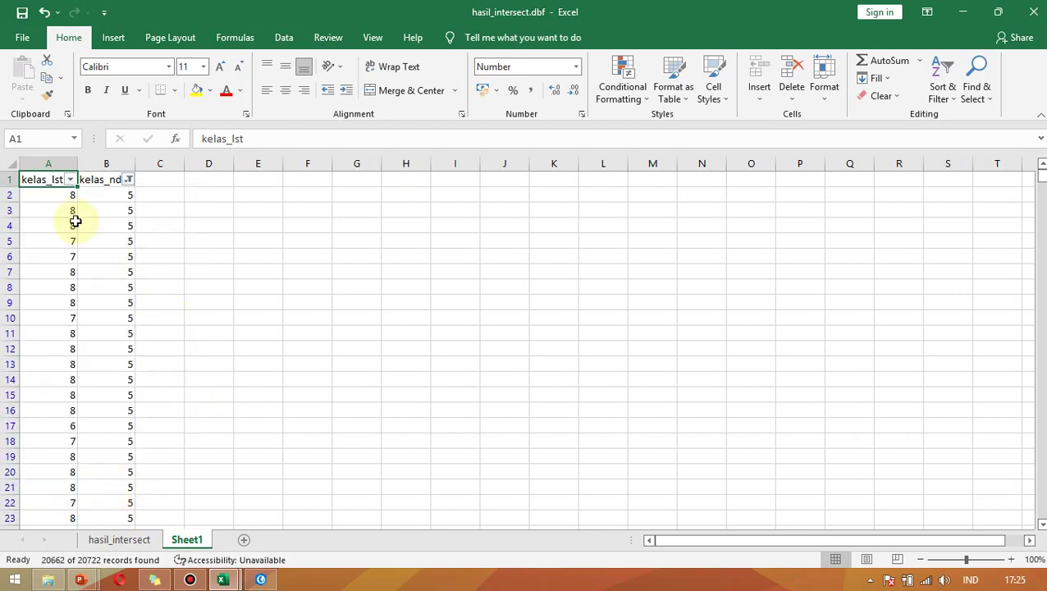
Copy the filtered kelas_lst and kelas_ndvi values from row 2 through row 20723.
left_click_drag(45, 197, 108, 466)
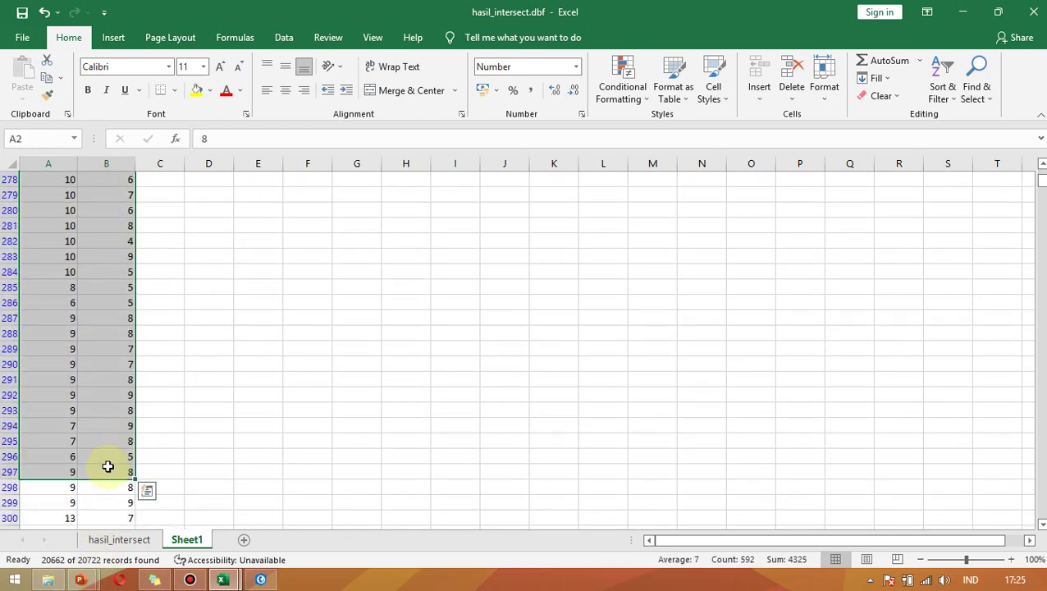
key("End")
key("shift+Down")
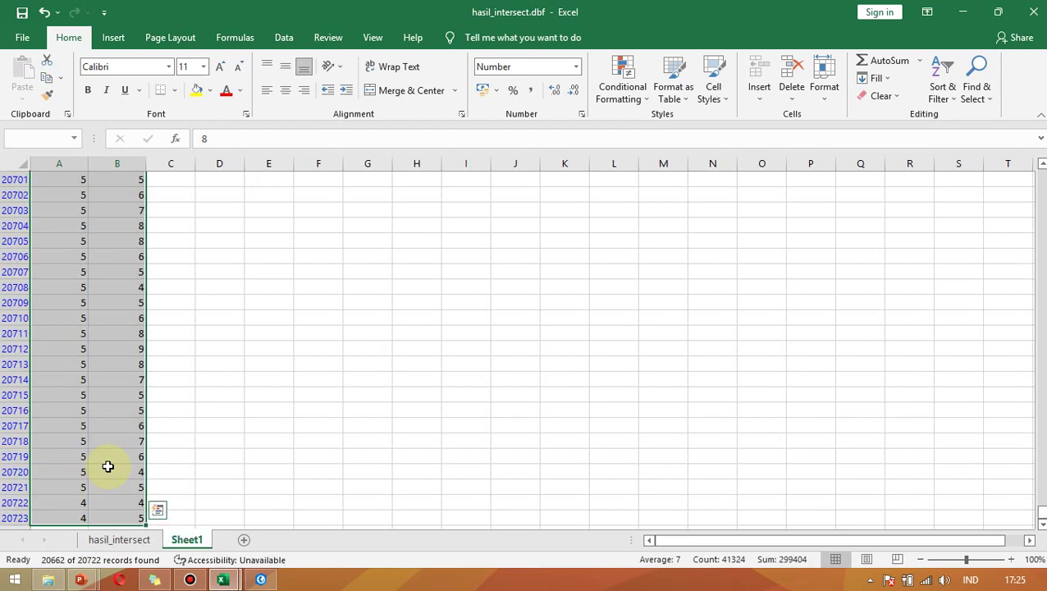
key("ctrl+c")
Paste the copied class pairs as values only, starting at D2, and release the copied range.
scroll(182, 453, "up", 14)
left_click_drag(1042, 512, 1040, 141)
left_click(573, 251)
left_click(173, 195)
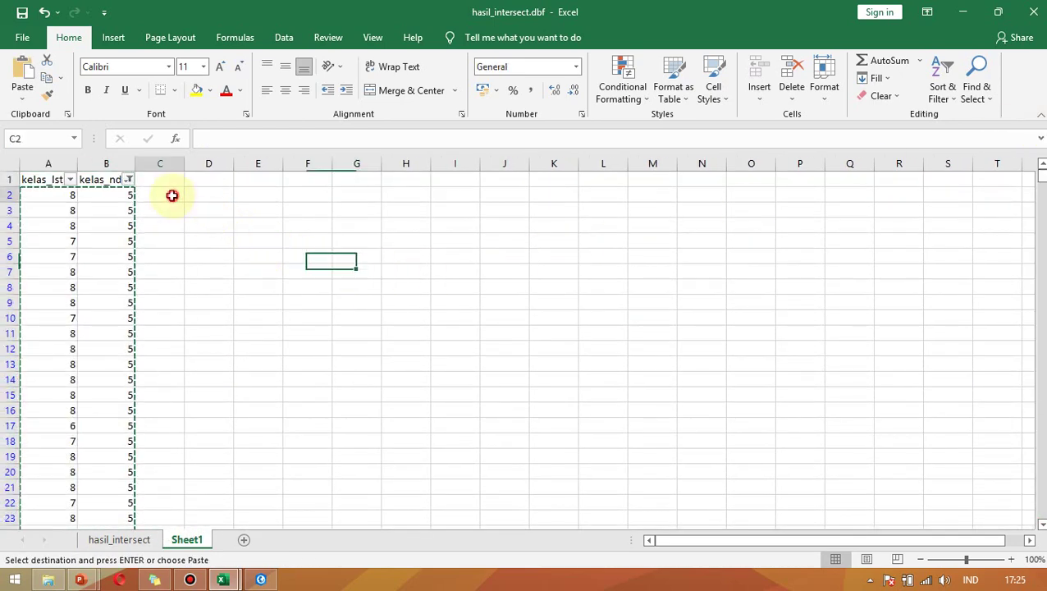
left_click(212, 195)
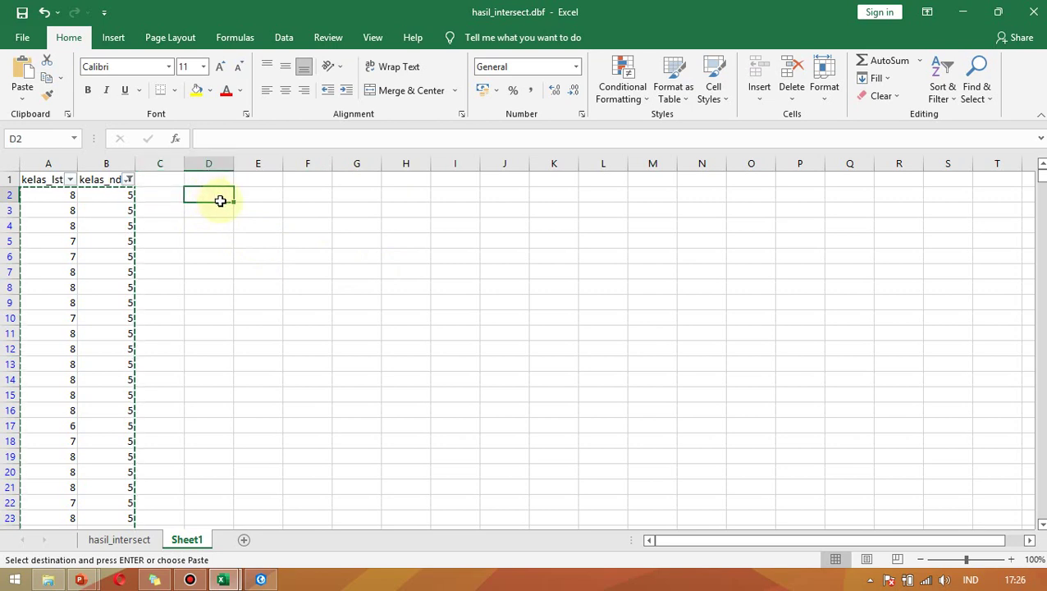
right_click(220, 201)
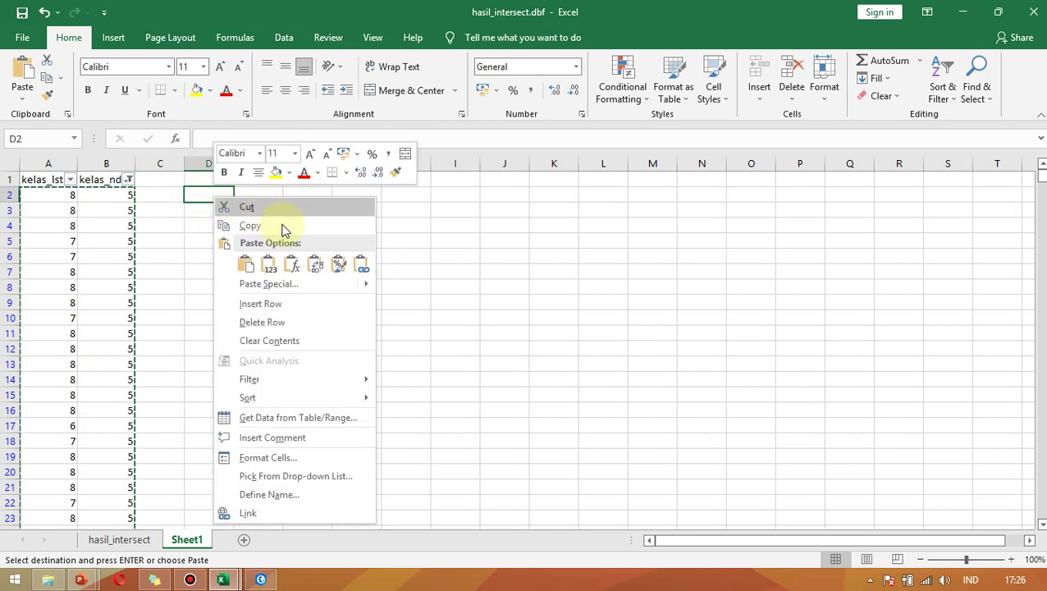
left_click(273, 264)
left_click(314, 198)
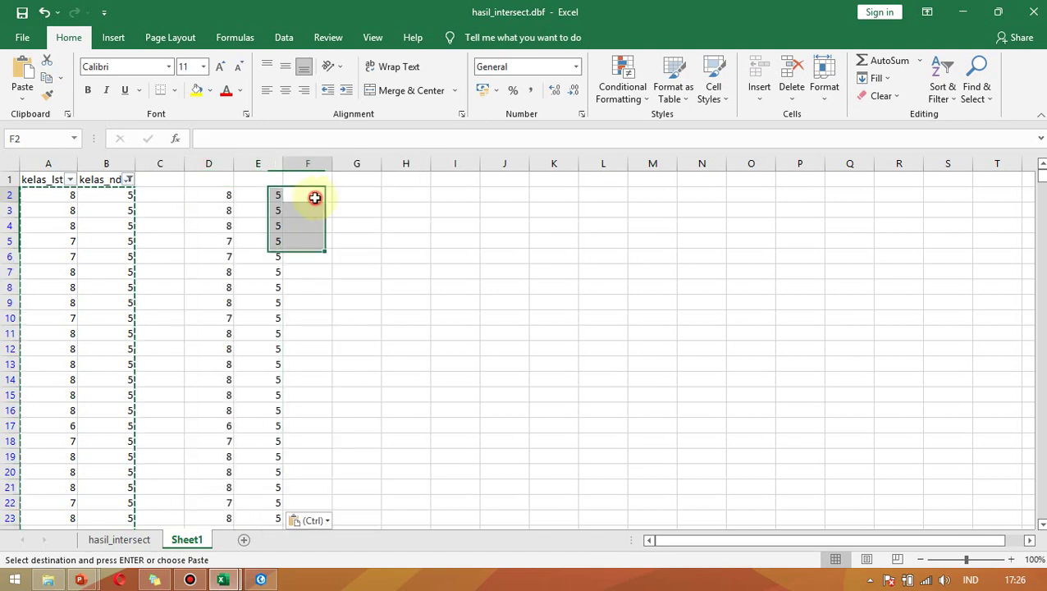
left_click(131, 205)
key("Escape")
left_click(320, 193)
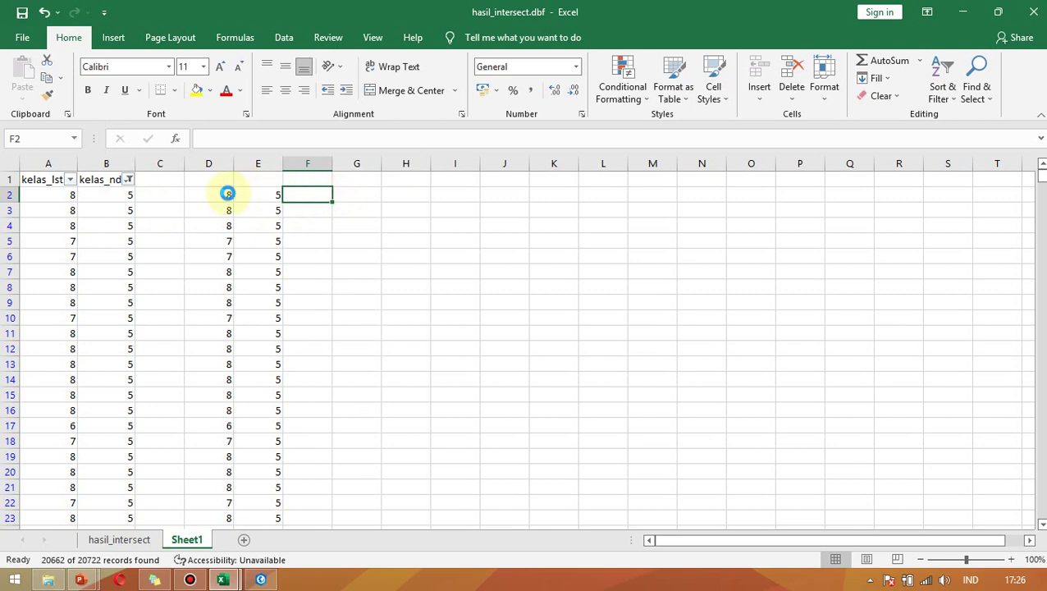
Undo the paste and place the copied class pairs starting at D1 instead.
key("ctrl+z")
left_click(210, 176)
key("ctrl+v")
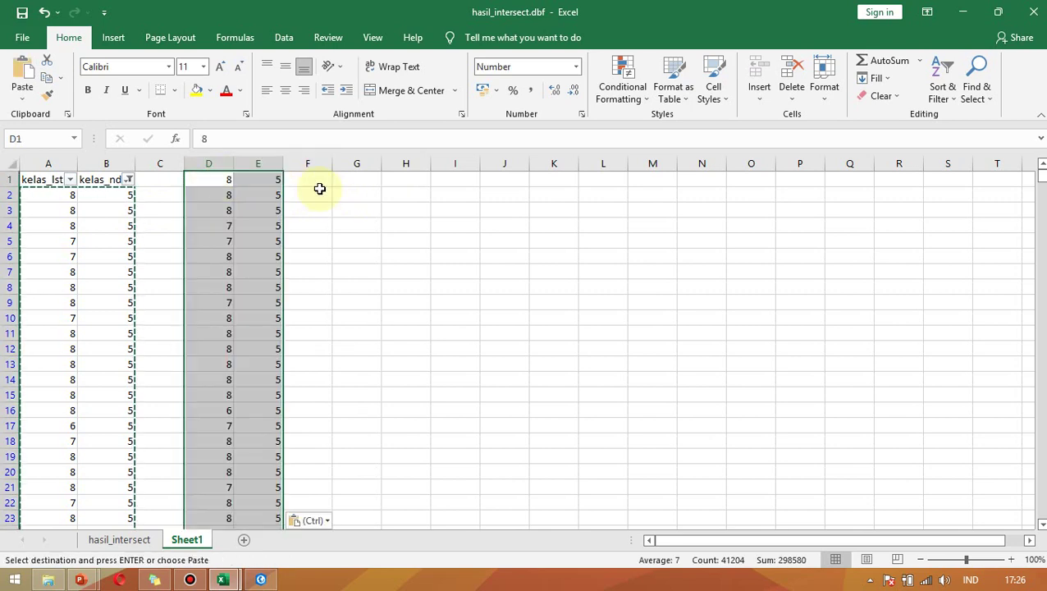
left_click(309, 180)
key("Escape")
type("=")
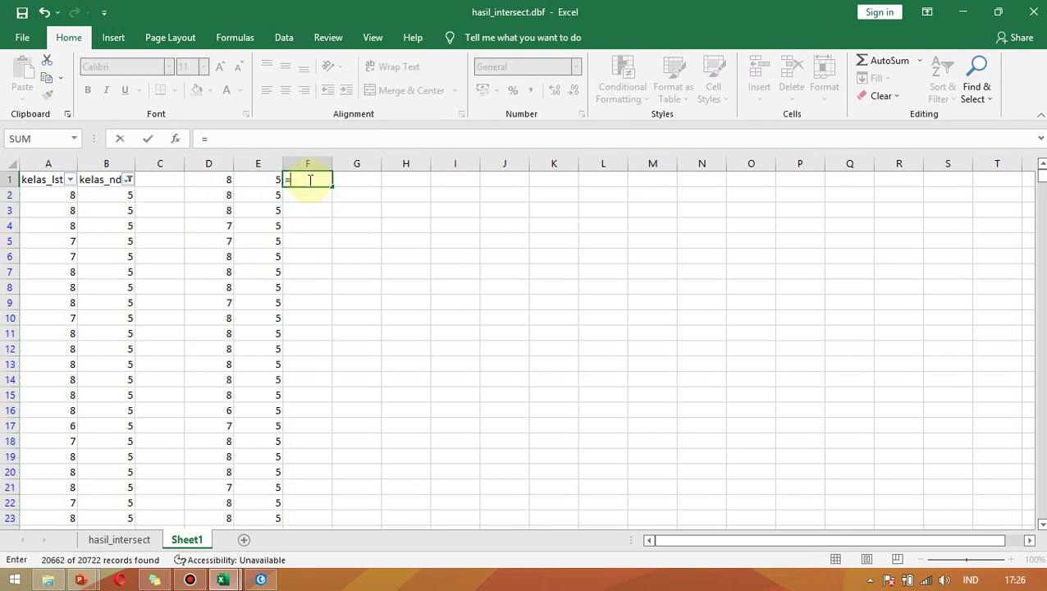
type("c")
key("BackSpace")
type("corr")
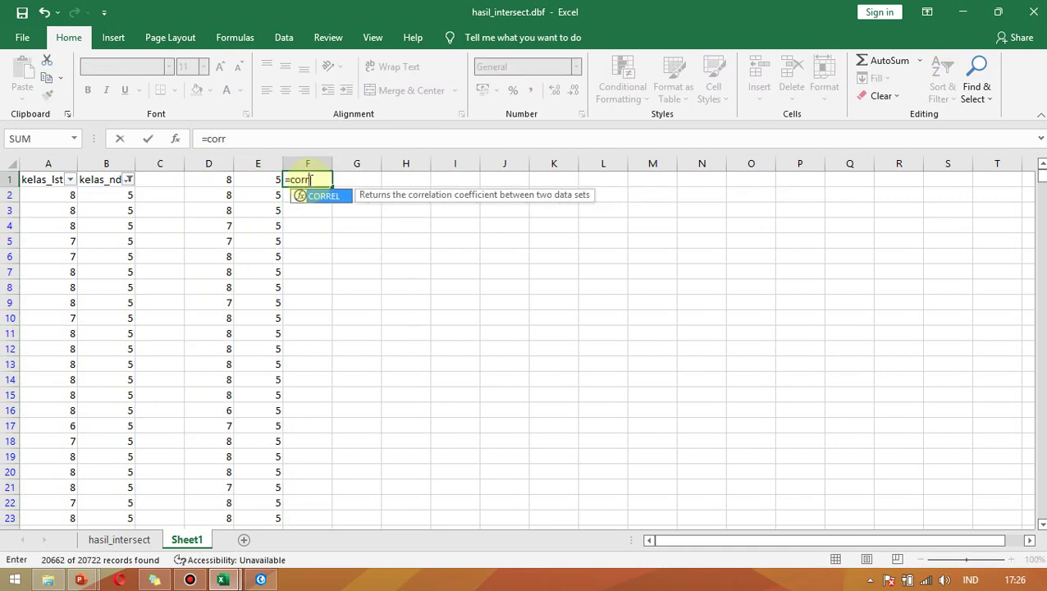
type("el(")
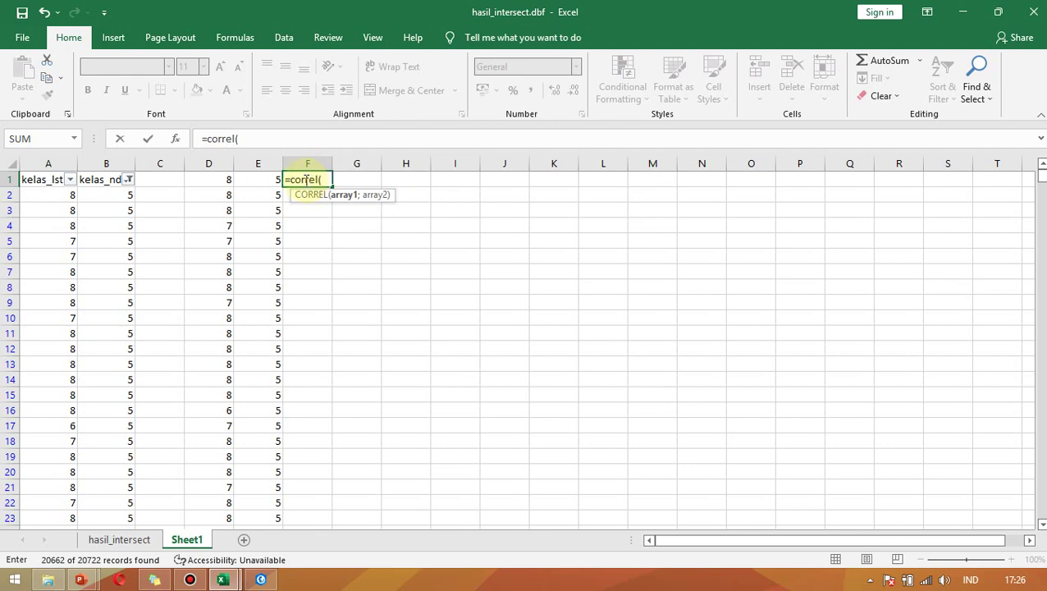
left_click(215, 164)
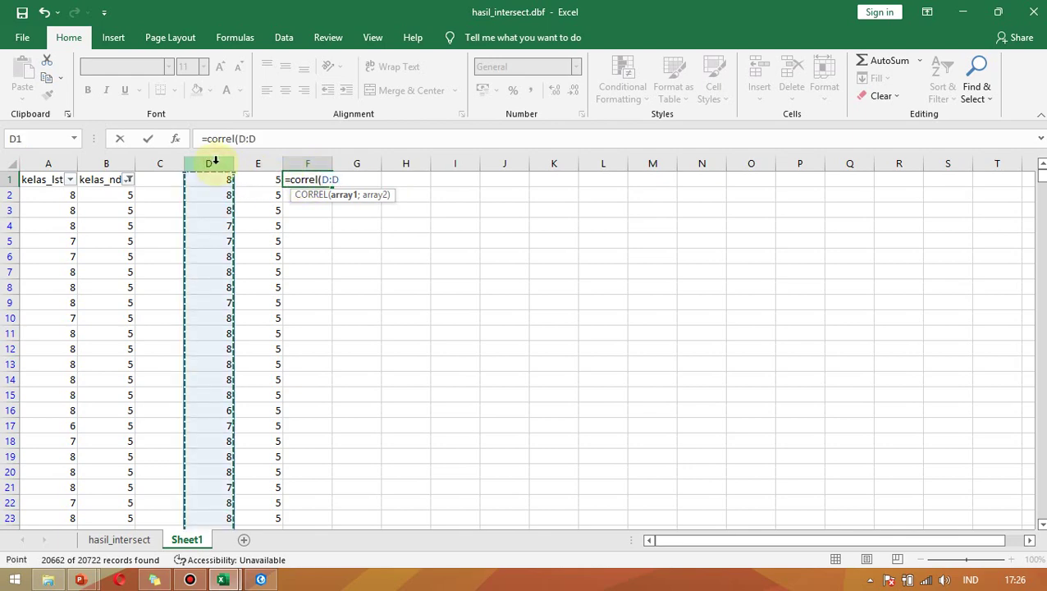
left_click(337, 223)
key("Escape")
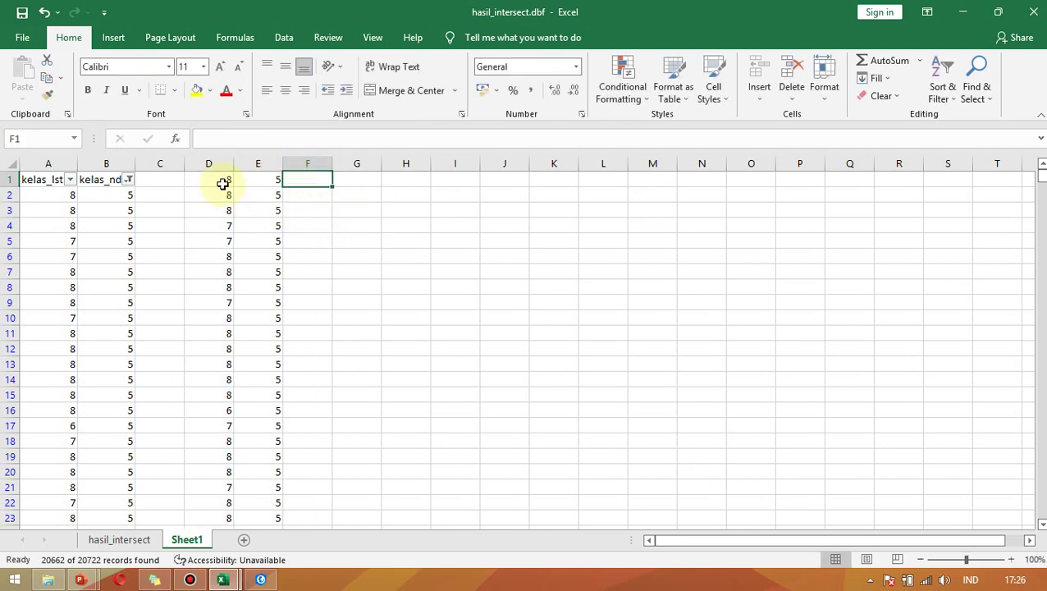
Clear the pasted class values from columns D and E.
left_click_drag(212, 164, 265, 175)
key("Delete")
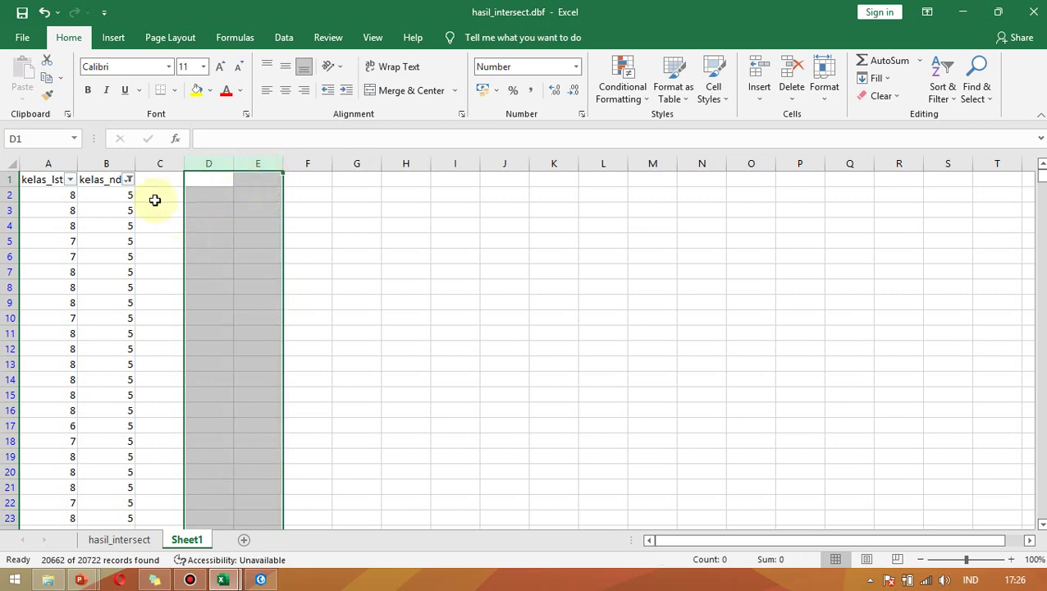
Additionally exclude classes 3, 4 and 5 with the kelas_ndvi filter.
left_click(128, 181)
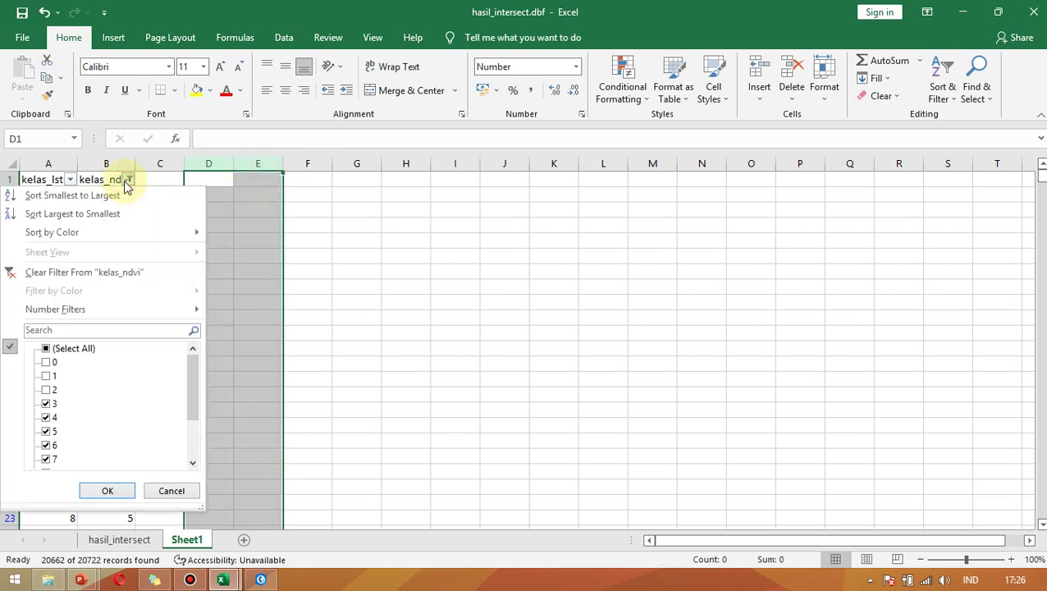
left_click(47, 403)
left_click(49, 417)
scroll(54, 414, "down", 3)
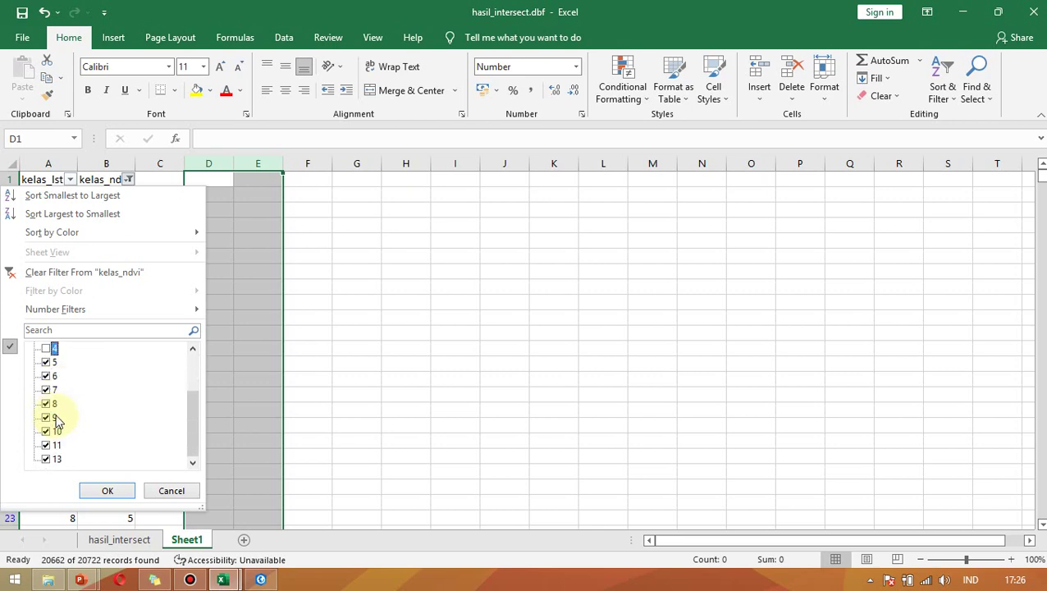
scroll(52, 393, "up", 3)
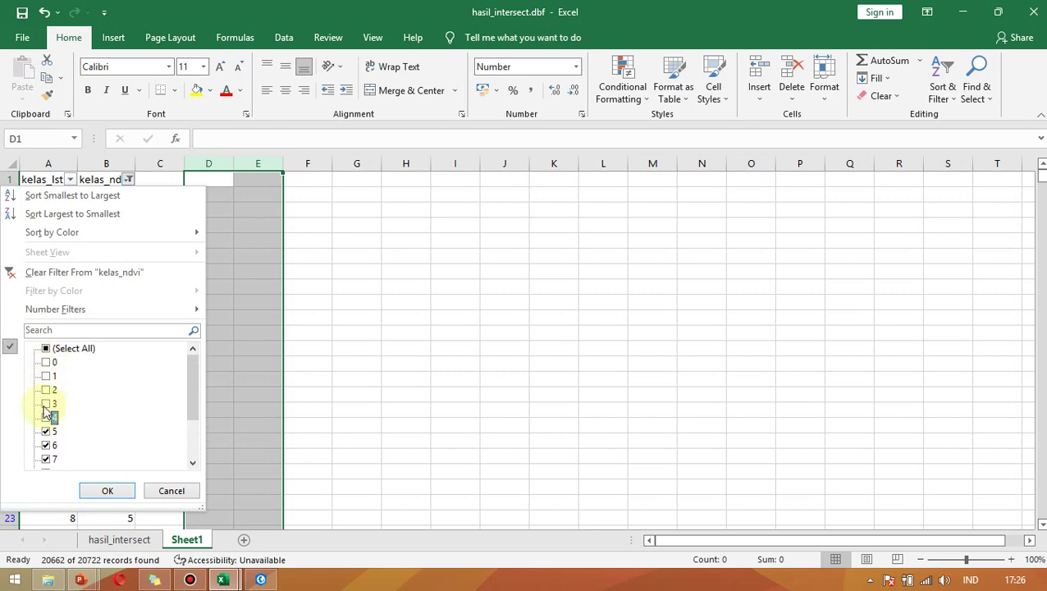
left_click(47, 432)
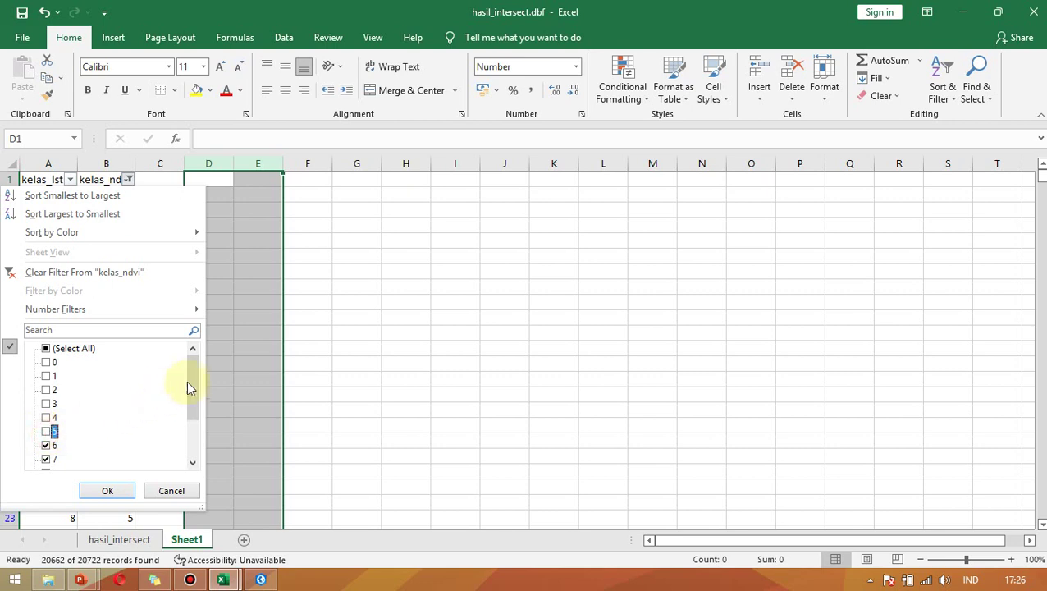
left_click_drag(187, 381, 190, 427)
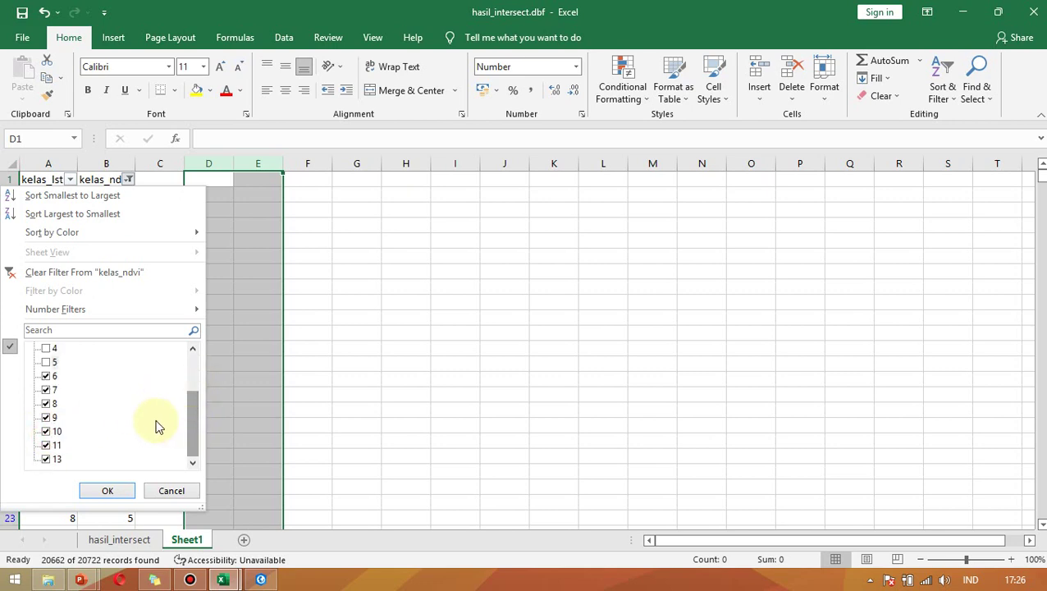
left_click(106, 491)
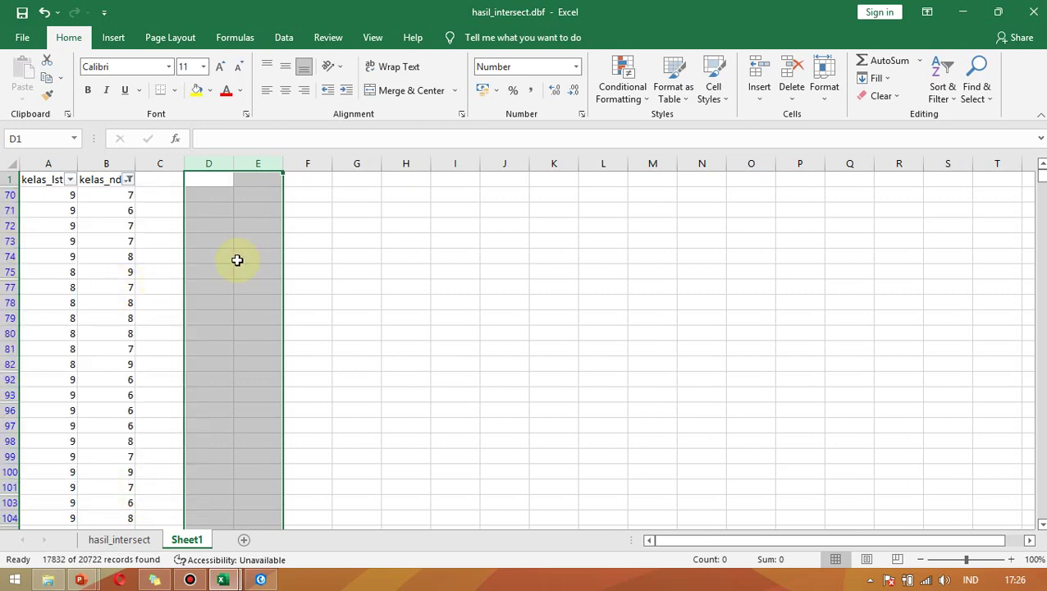
Copy the filtered class pairs from A70 down and paste them as values only, starting at D1.
left_click(61, 195)
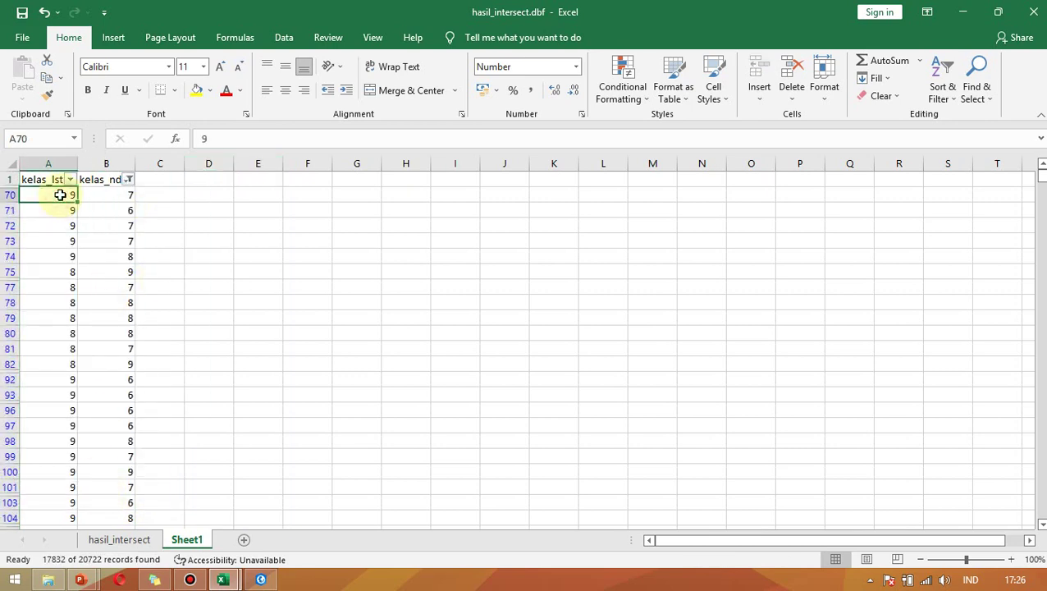
key("ctrl+shift+Right")
key("ctrl+shift+Down")
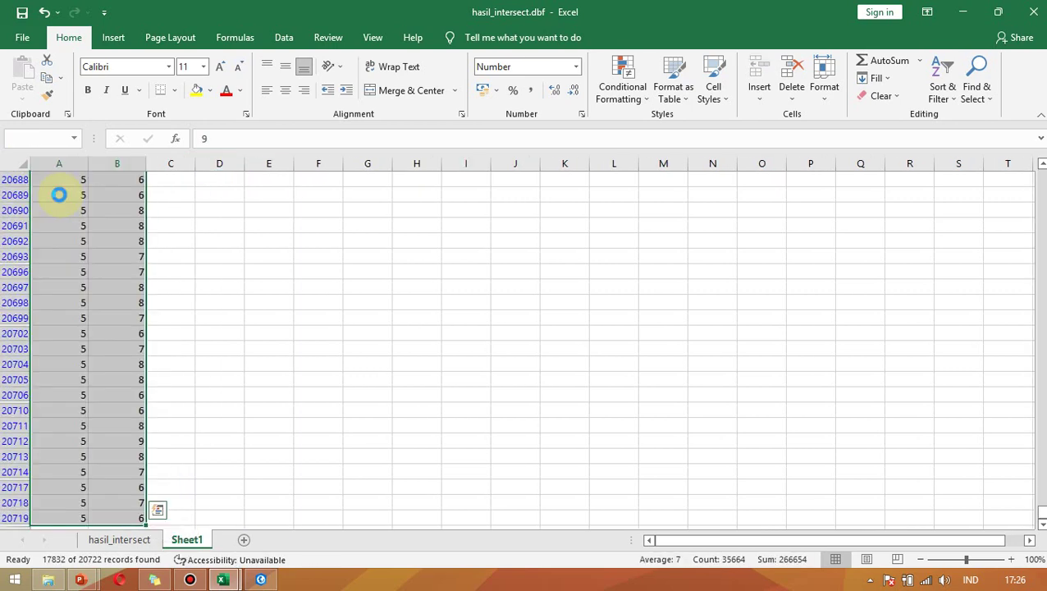
key("ctrl+c")
left_click_drag(1040, 512, 1041, 168)
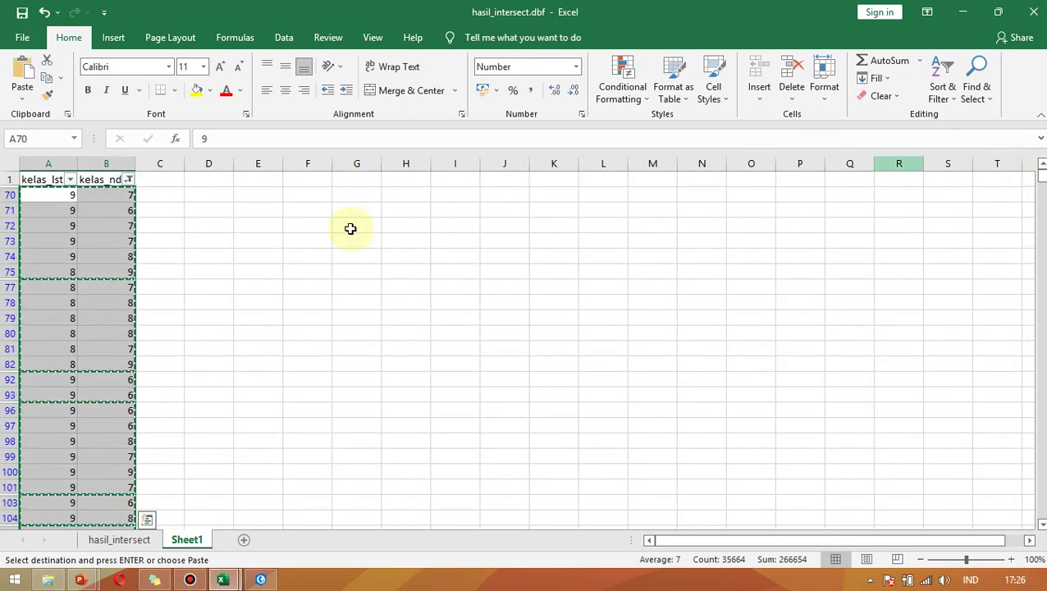
left_click(205, 178)
right_click(206, 180)
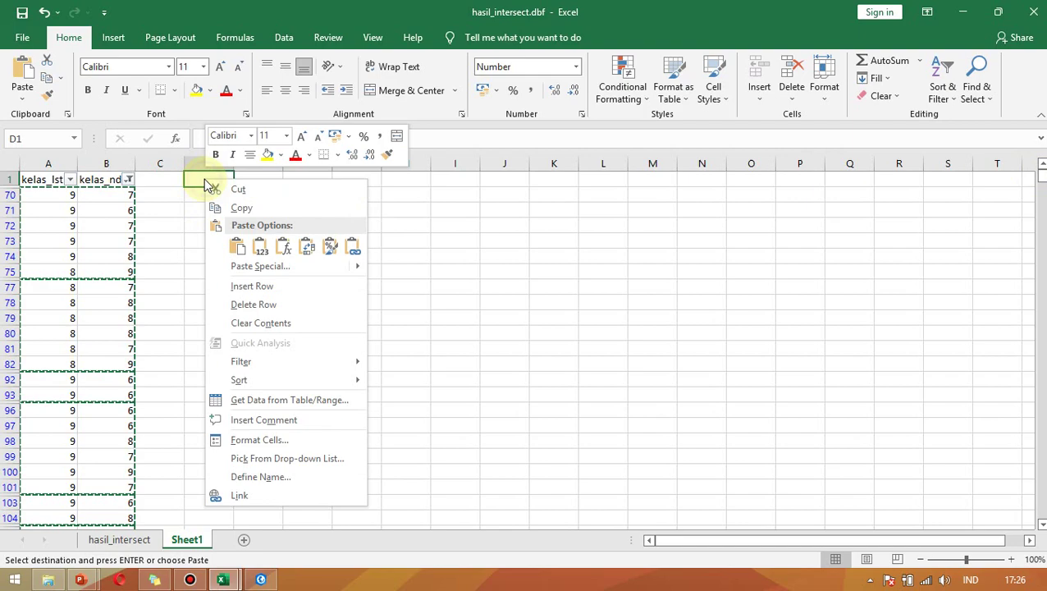
left_click(261, 246)
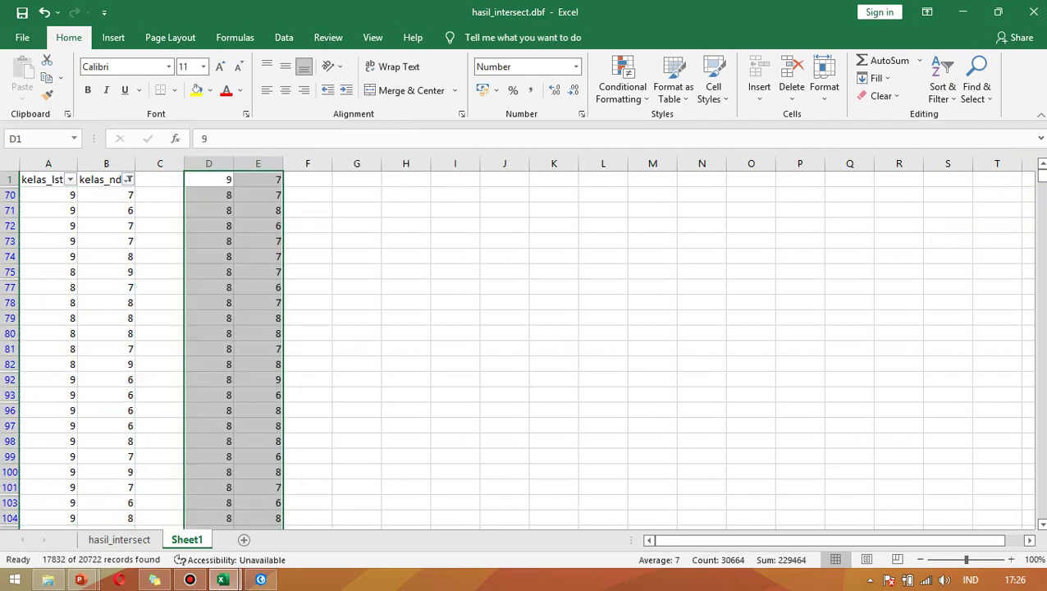
Check the lower rows of the sheet, around rows 19719 to 20198, to see how far the pasted values in columns D and E reach.
left_click_drag(1041, 187, 1022, 156)
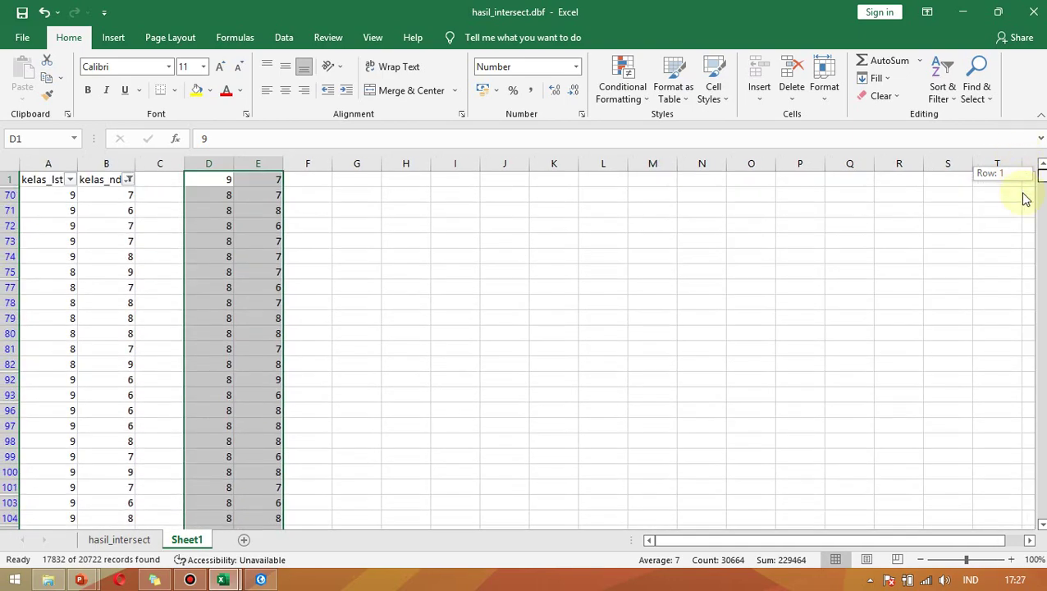
left_click_drag(1025, 199, 1041, 496)
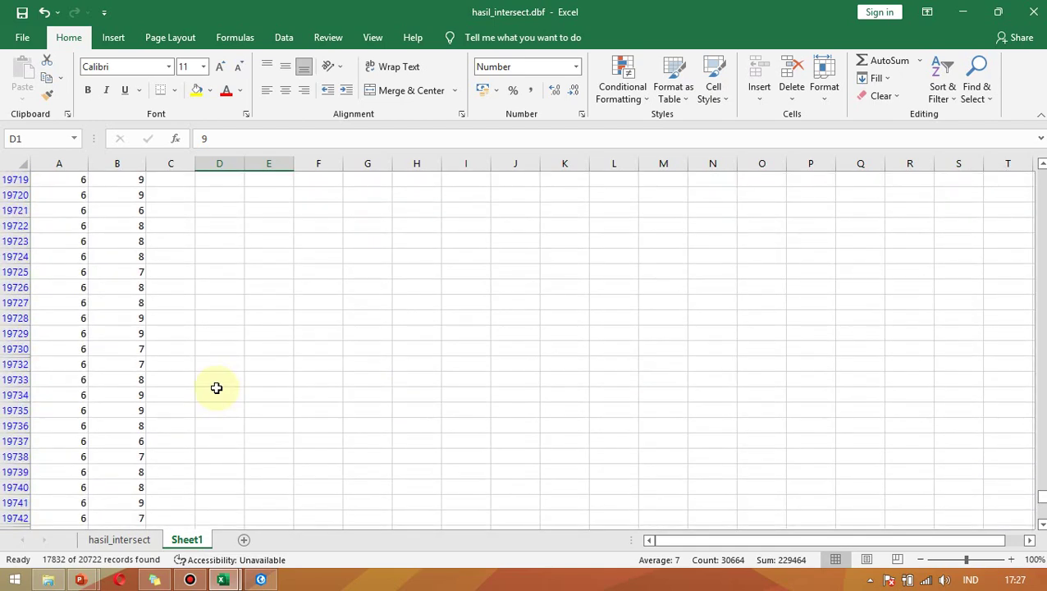
left_click(335, 397)
scroll(263, 407, "down", 4)
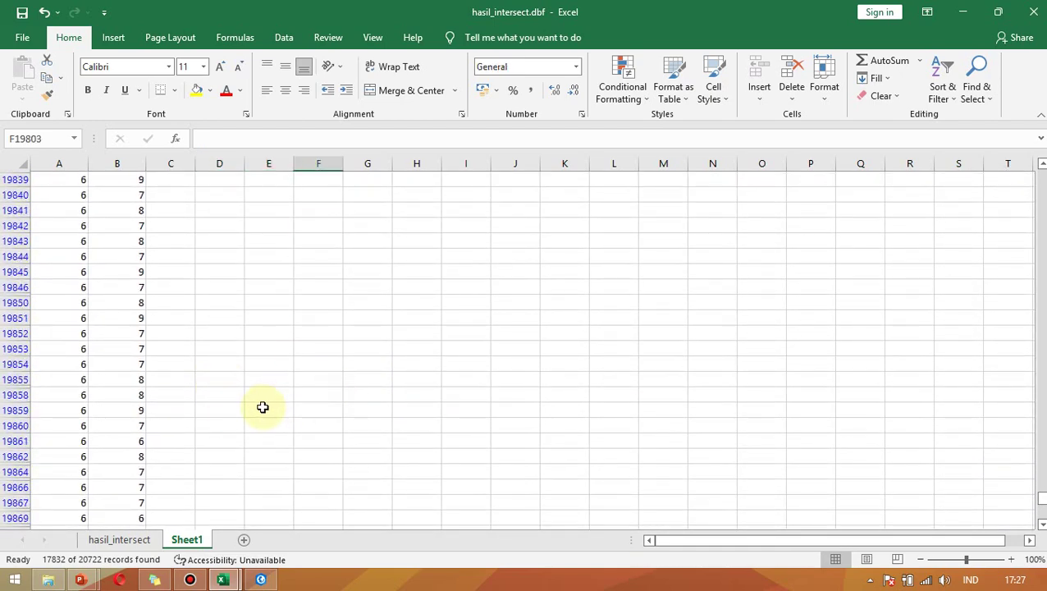
scroll(263, 408, "down", 20)
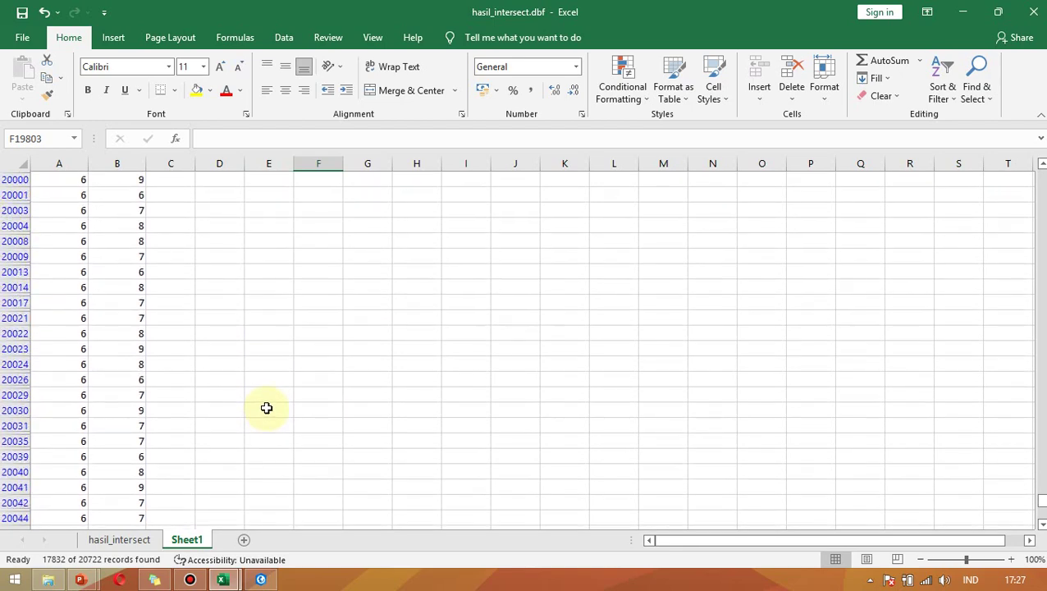
scroll(266, 408, "down", 20)
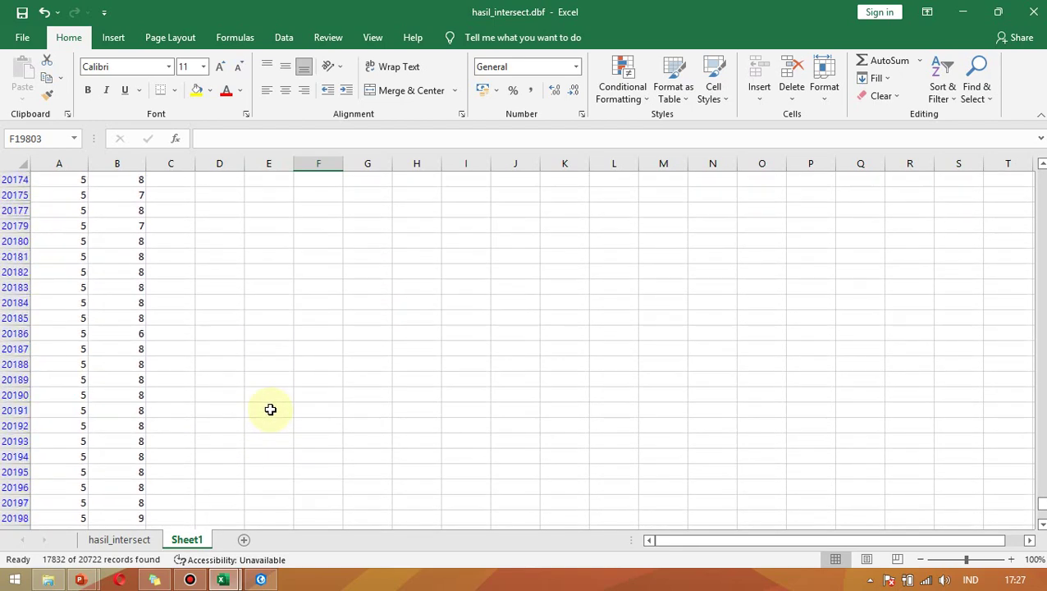
scroll(272, 410, "down", 9)
left_click_drag(1040, 504, 1032, 146)
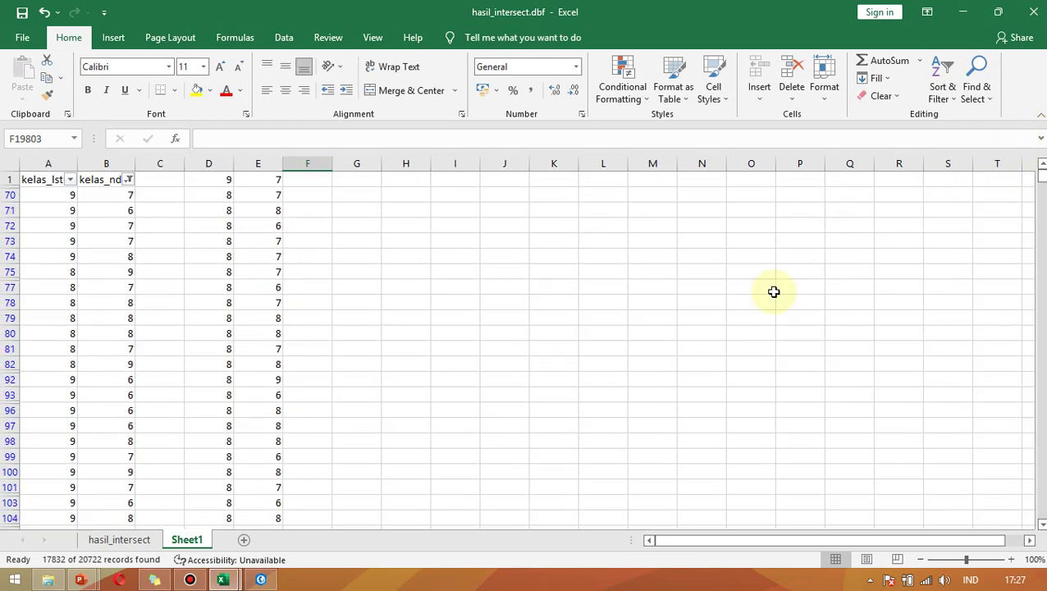
Undo the pasted values in columns D and E and release the copied range.
key("ctrl+BackSpace")
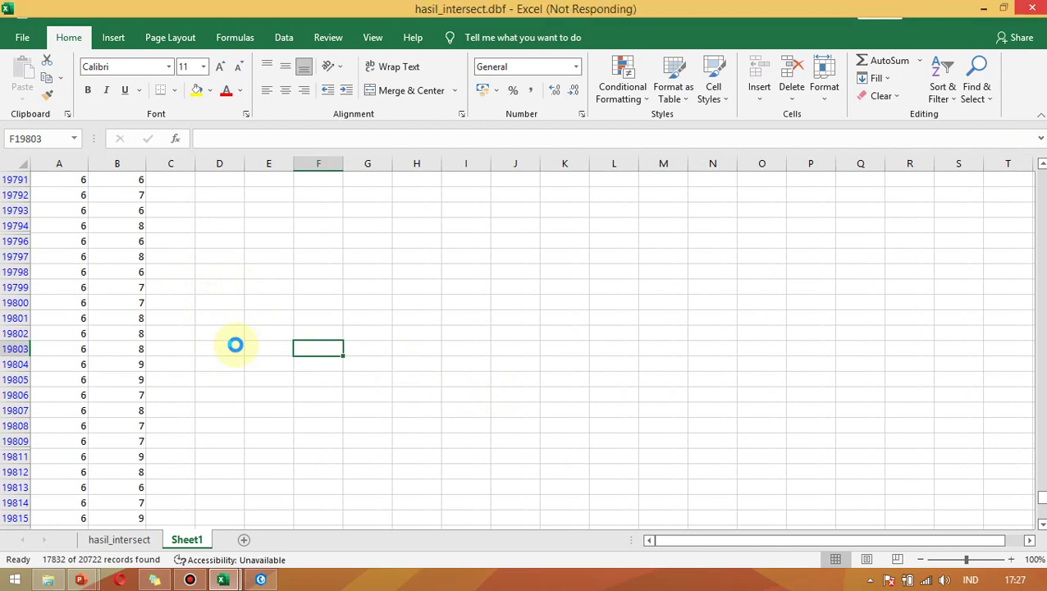
left_click(56, 197)
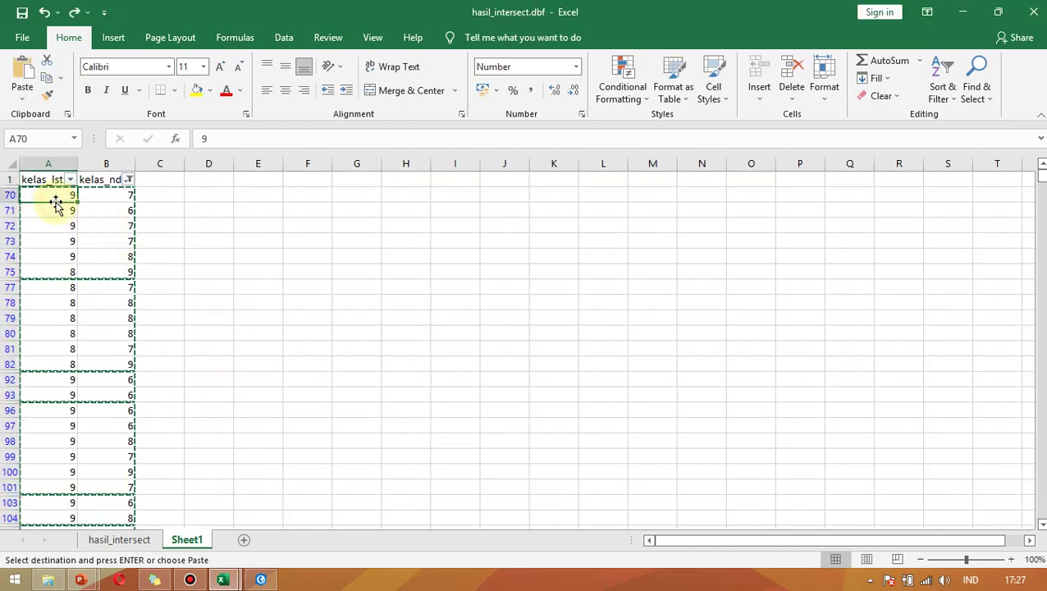
key("Escape")
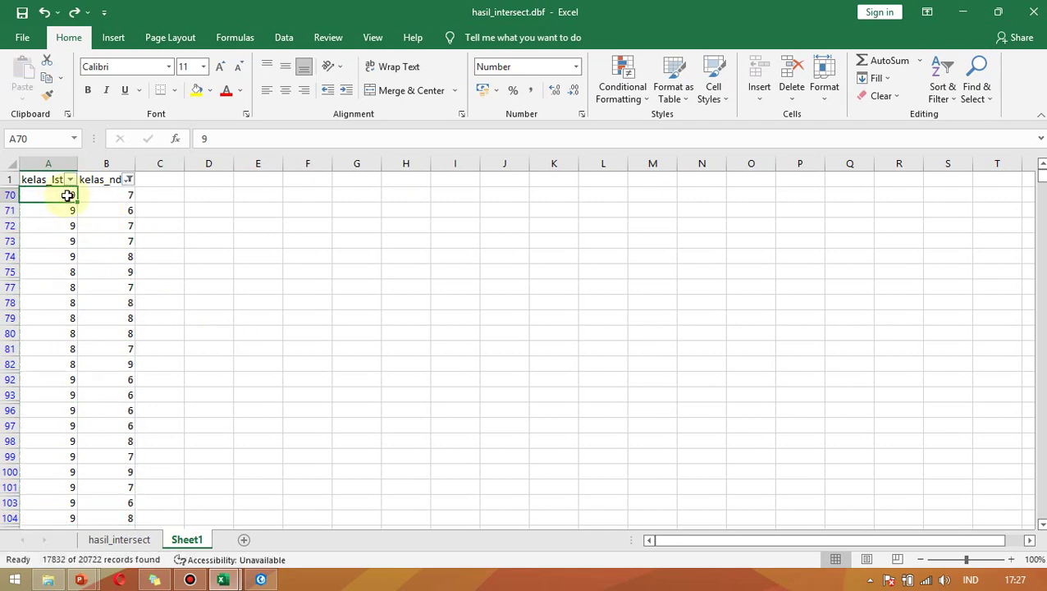
Copy the filtered class pairs from A70 to the table's end again, paste them as values at D1, and release the copied range.
key("shift+Right")
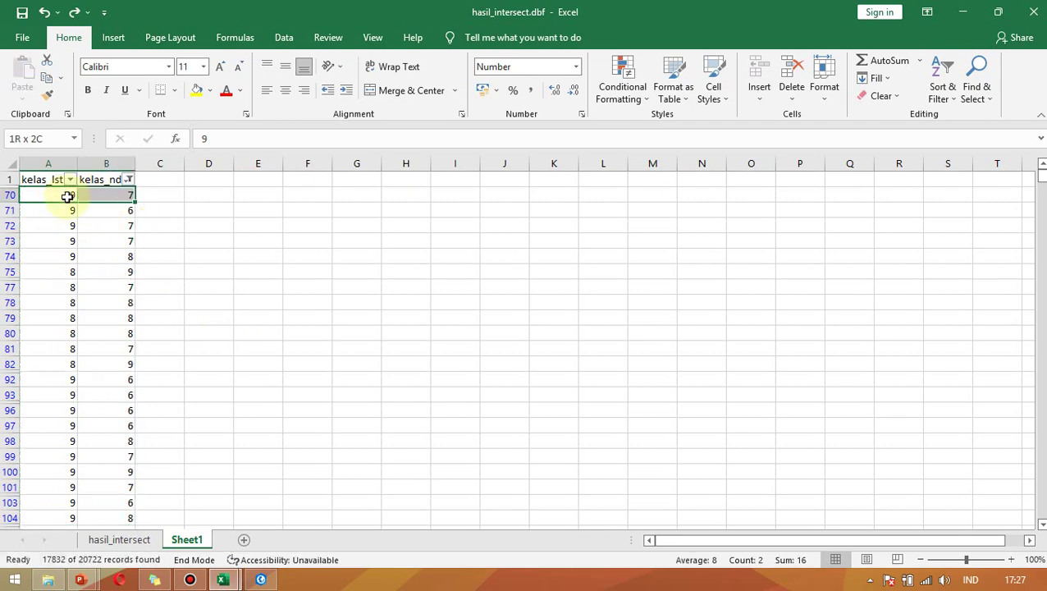
key("ctrl+shift+Down")
key("ctrl+c")
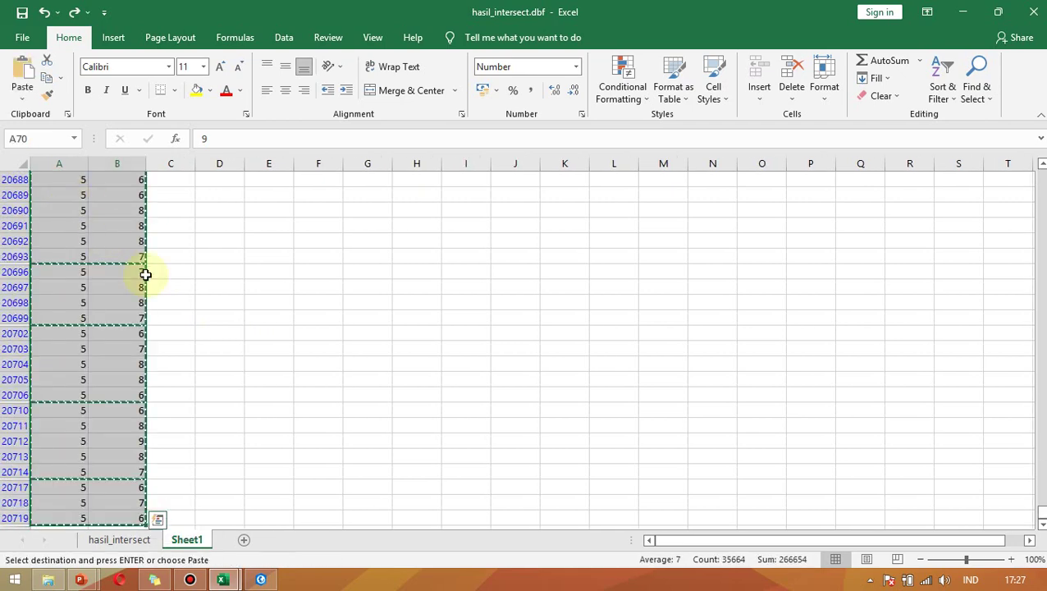
left_click_drag(1040, 514, 1043, 168)
left_click(208, 187)
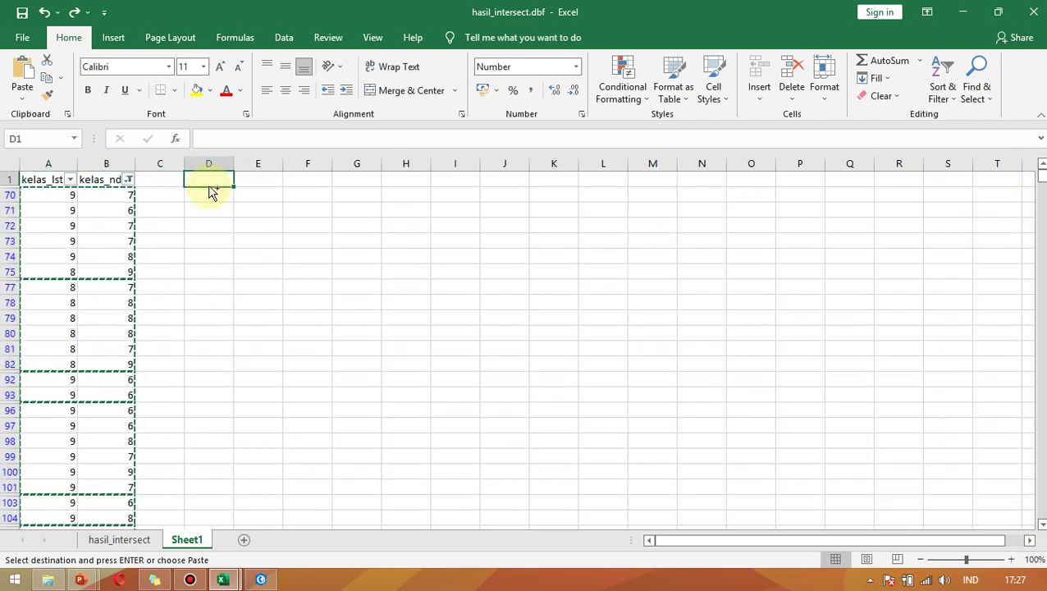
right_click(209, 176)
left_click(266, 246)
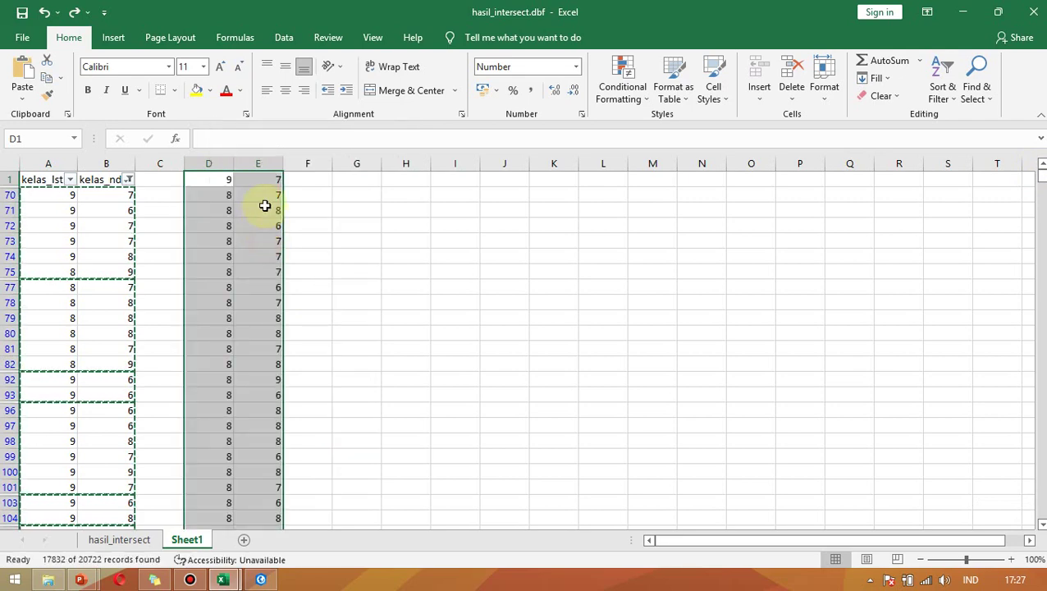
left_click(305, 181)
key("Escape")
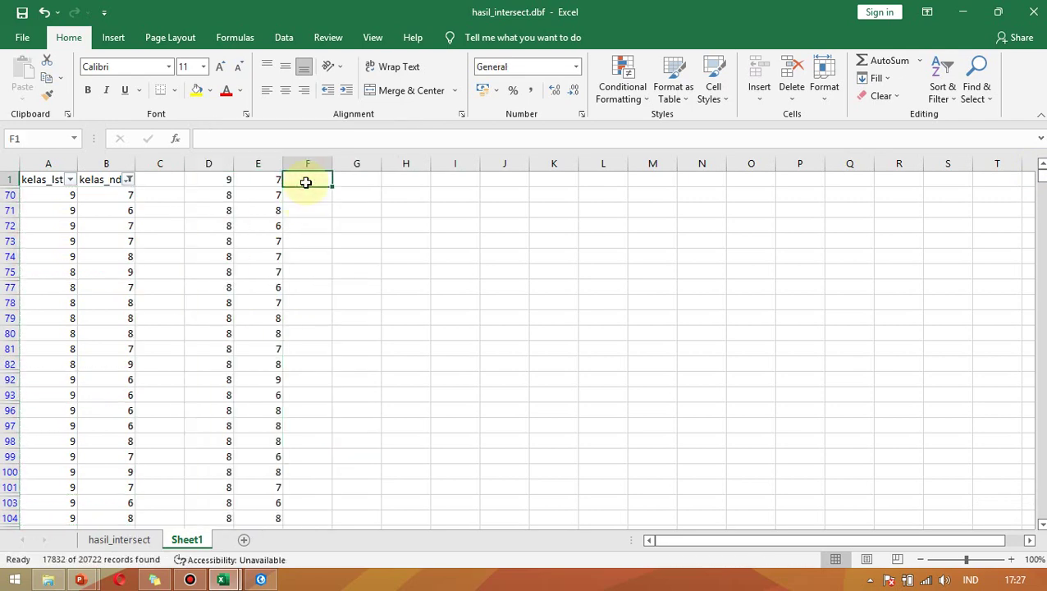
Calculate the correlation between columns D and E in cell F1 with =CORREL(D:D;E:E).
type("=cor")
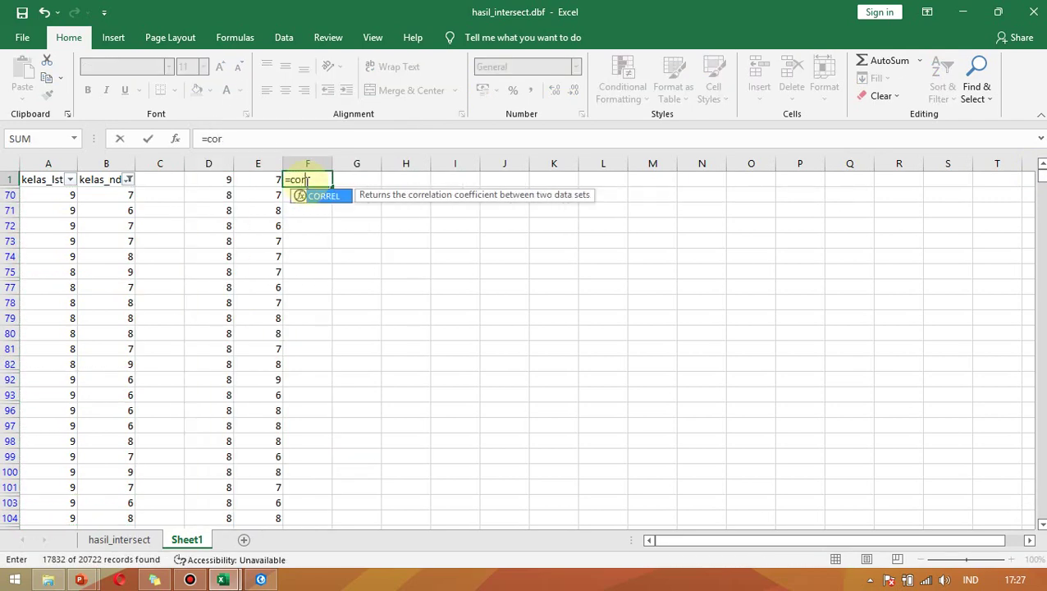
type("rel(")
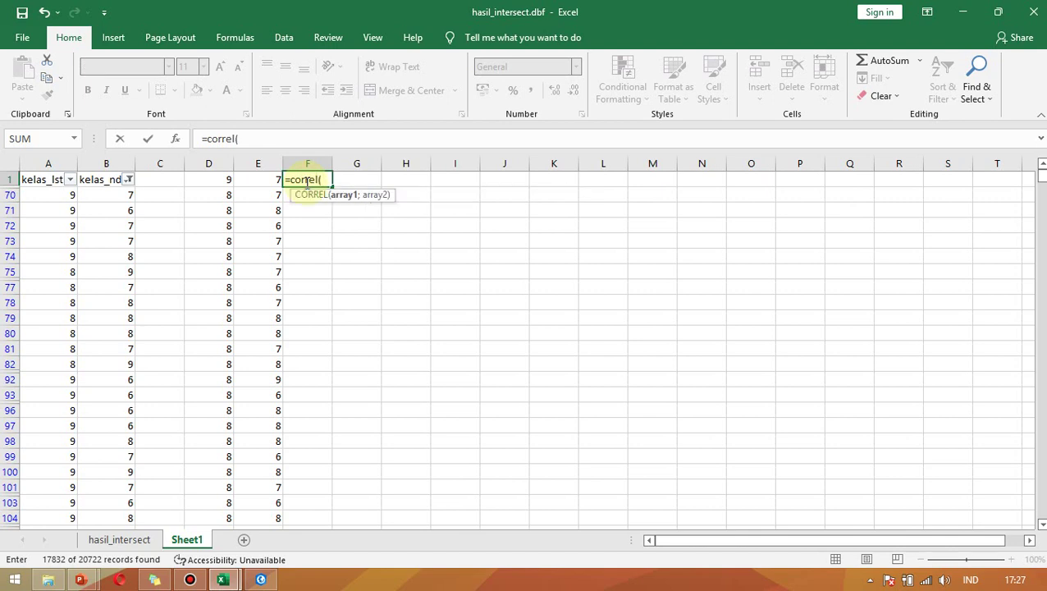
left_click(208, 164)
type(";")
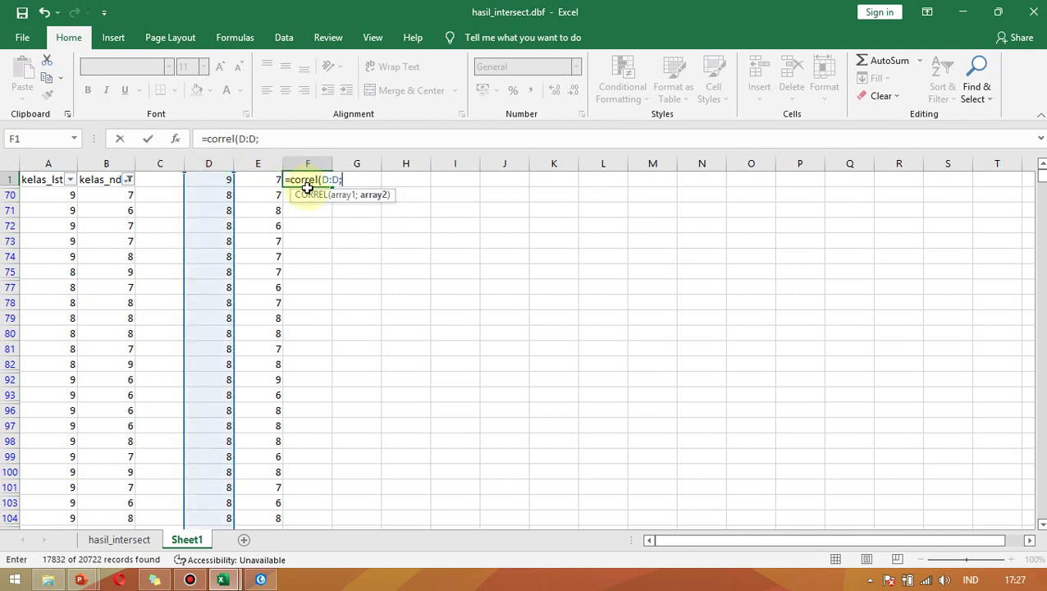
left_click(261, 164)
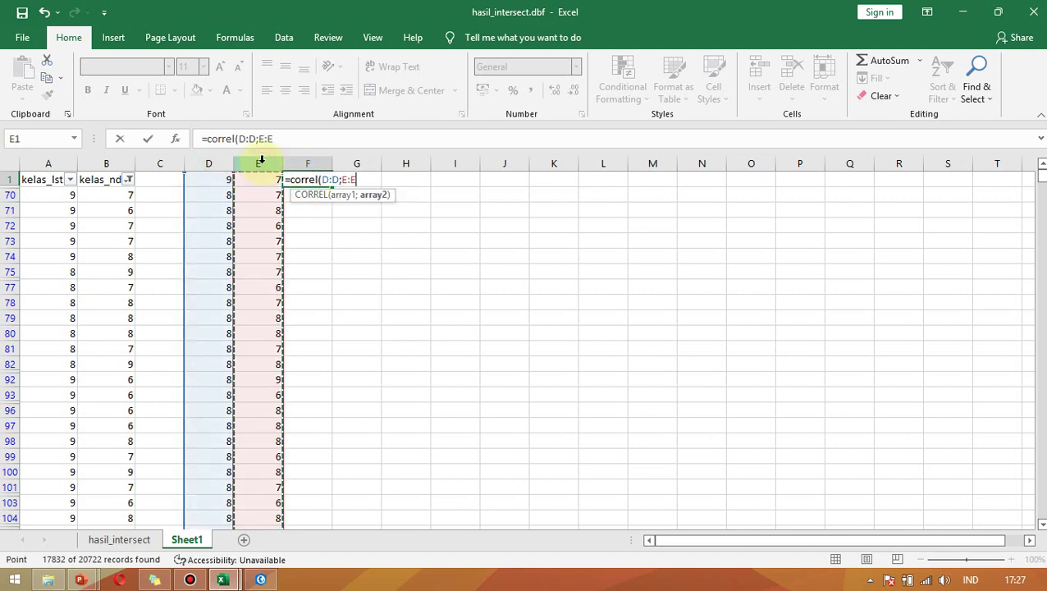
key("Return")
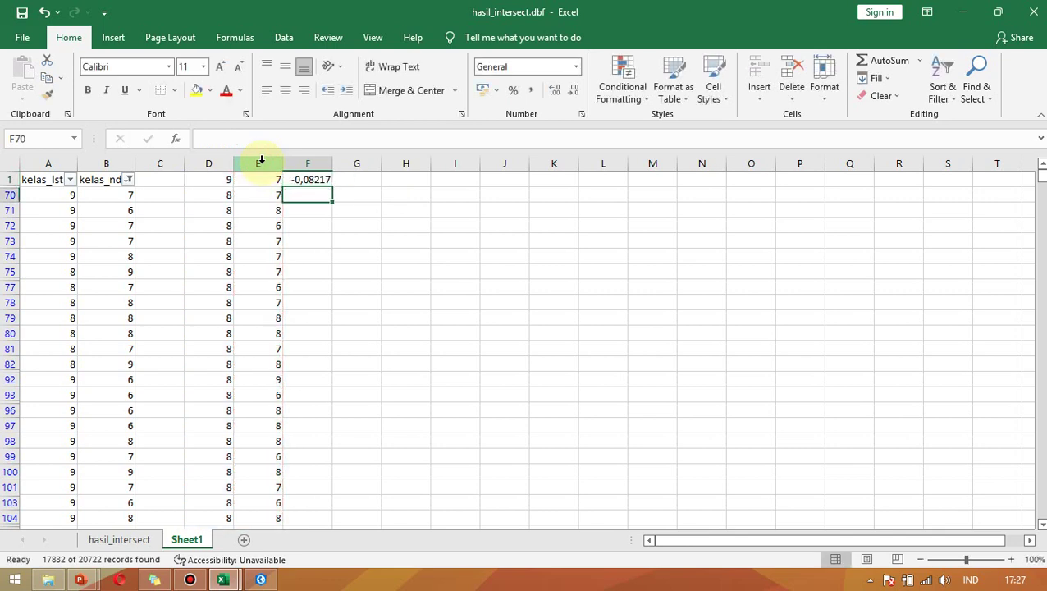
left_click(305, 180)
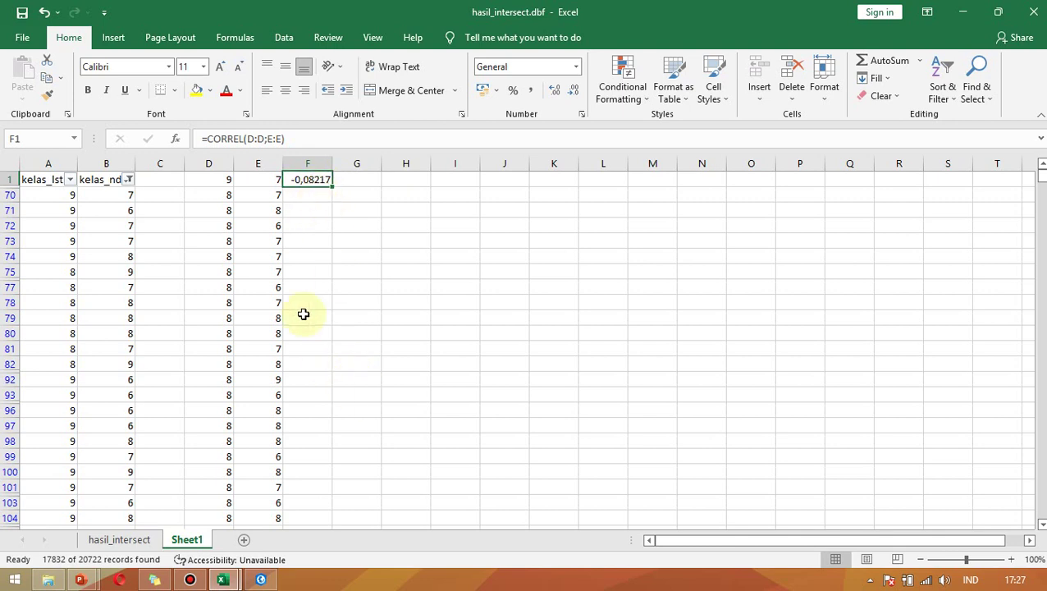
Switch to ArcGIS Pro, examine the extent of the ndvi_Clip2 raster on the map, and return to Excel.
key("alt+Tab")
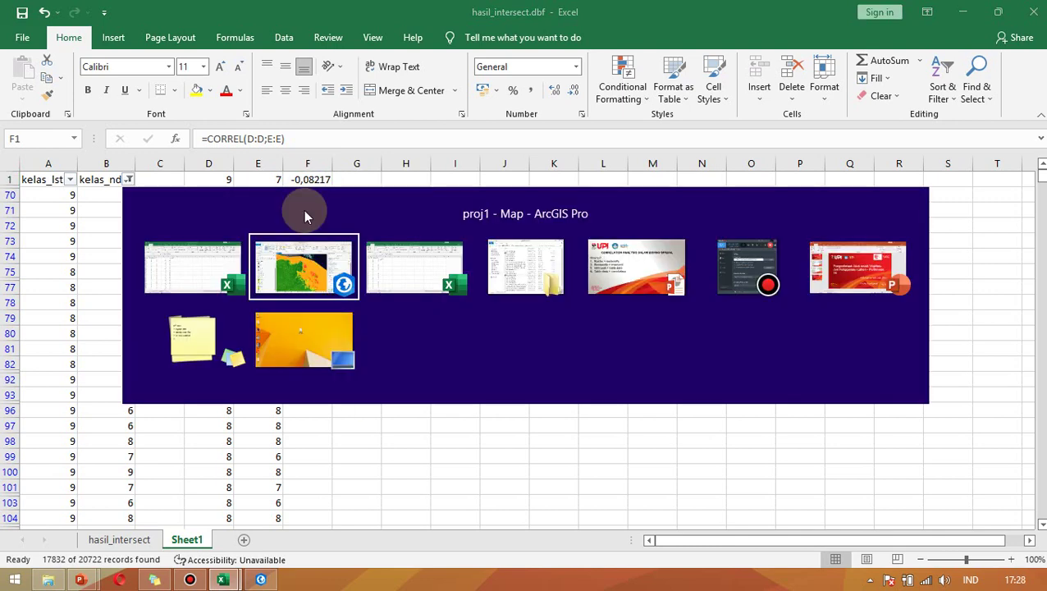
scroll(521, 310, "up", 3)
scroll(521, 311, "down", 3)
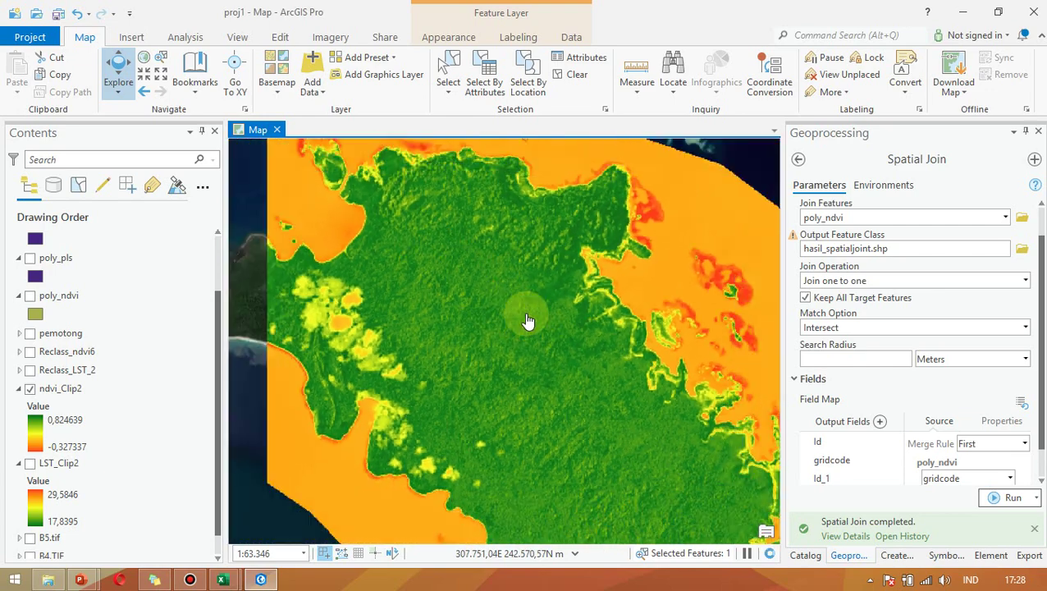
scroll(542, 404, "down", 4)
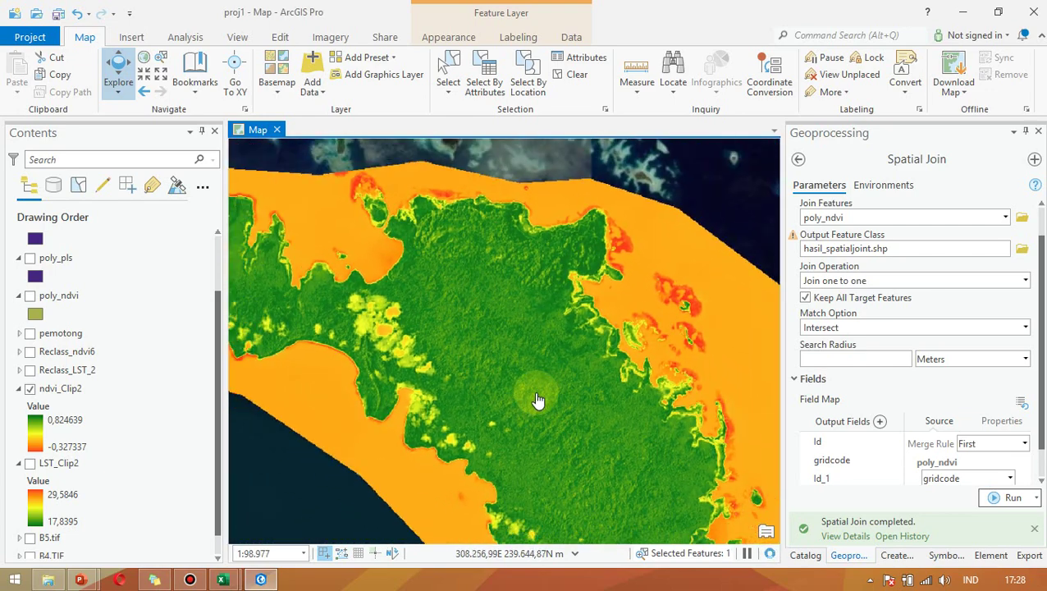
key("alt+Tab")
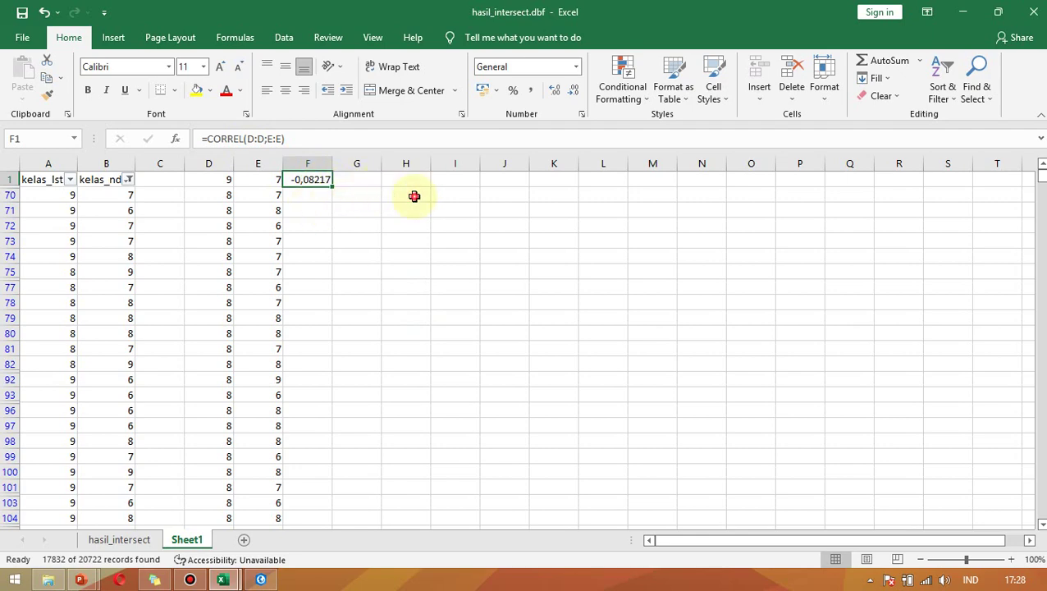
Review the PowerPoint slide on positive, no and negative correlation, then compare it with the coefficient in cell F1 in Excel.
key("alt+Tab")
key("alt+Tab")
key("alt+Tab")
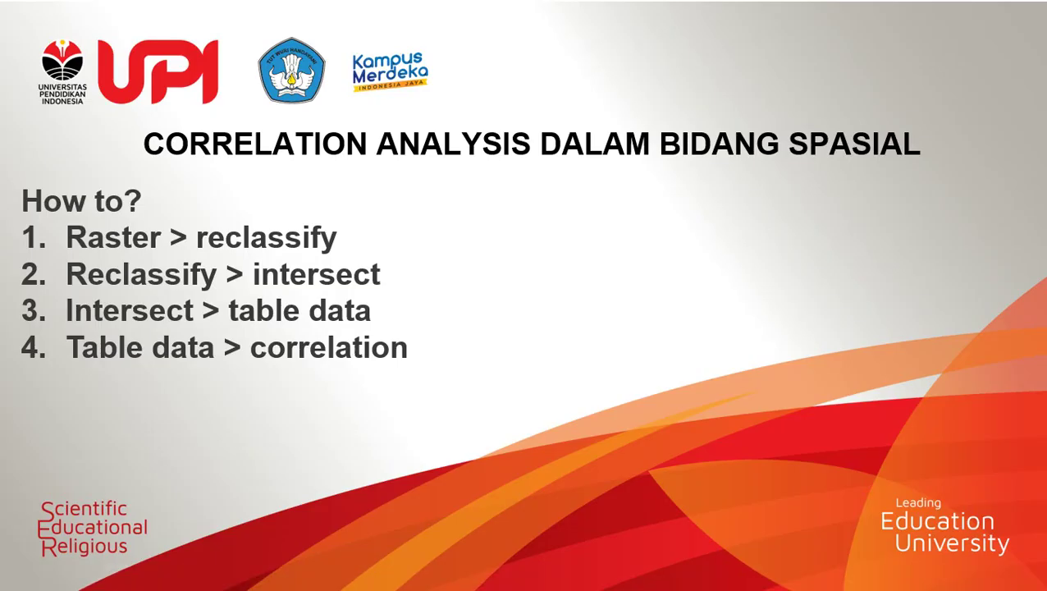
key("Right")
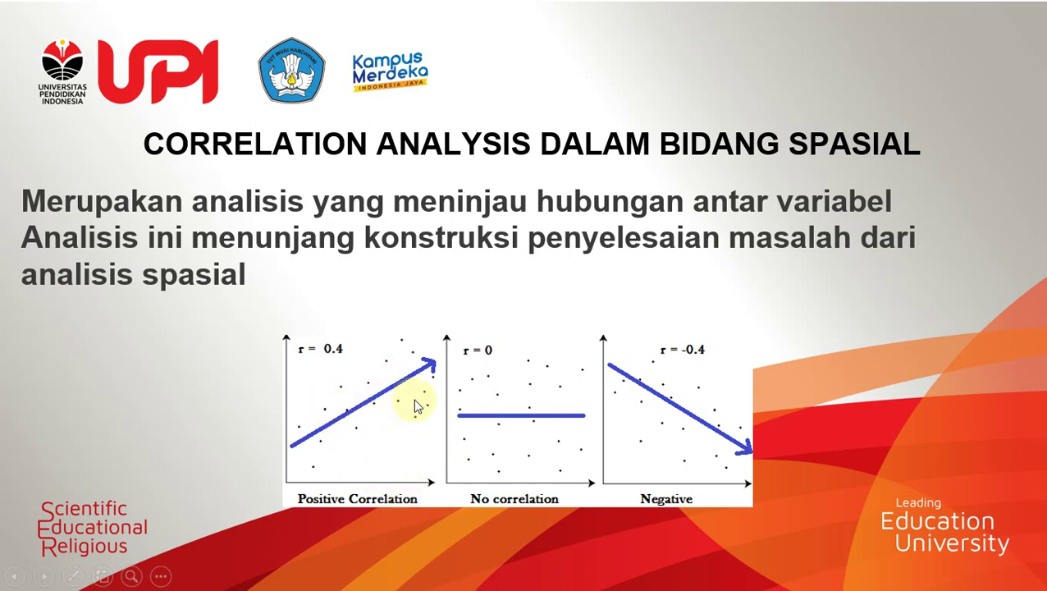
key("alt+Tab")
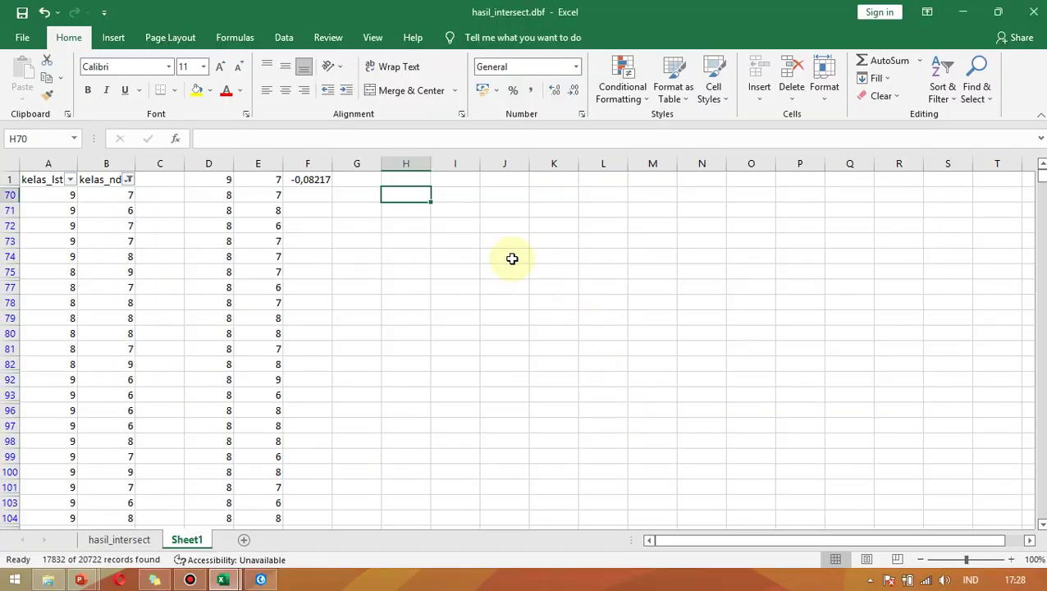
left_click(320, 181)
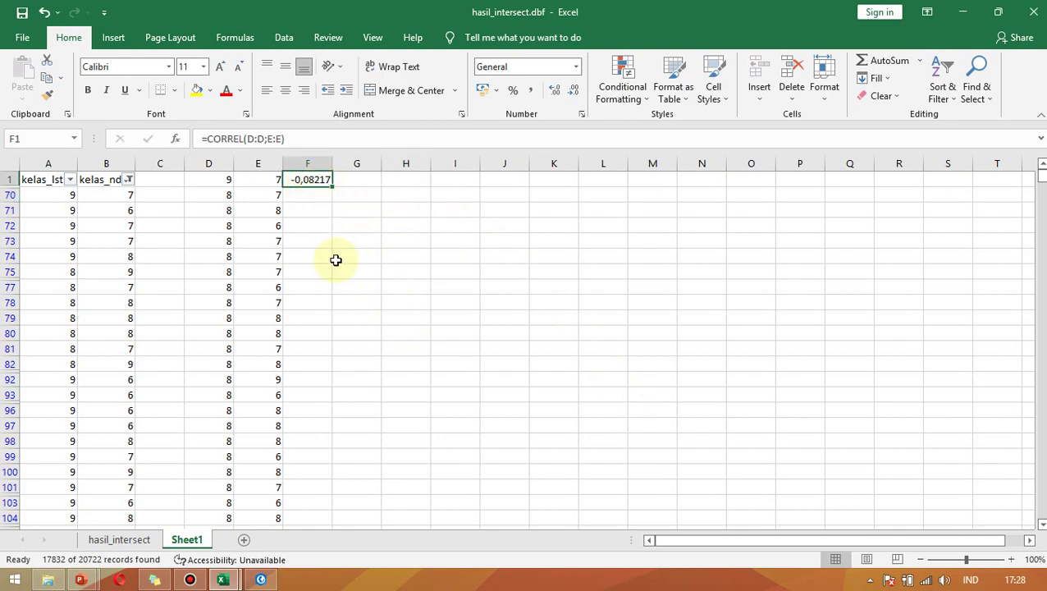
Switch to ArcGIS Pro and examine the island's vegetation and surrounding water in the ndvi_Clip2 raster.
key("alt+Tab")
key("Tab")
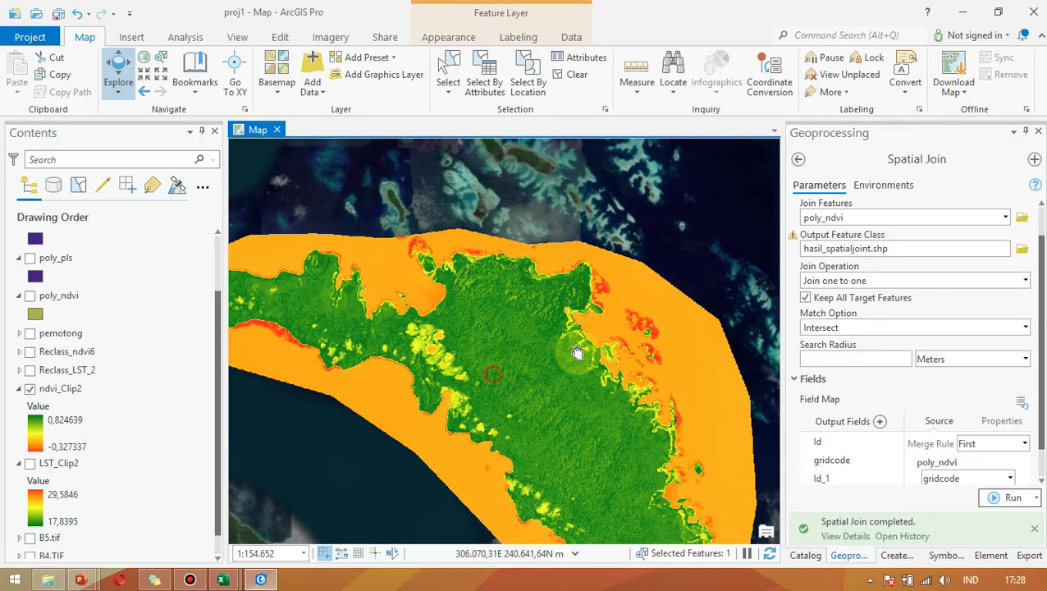
scroll(586, 324, "up", 2)
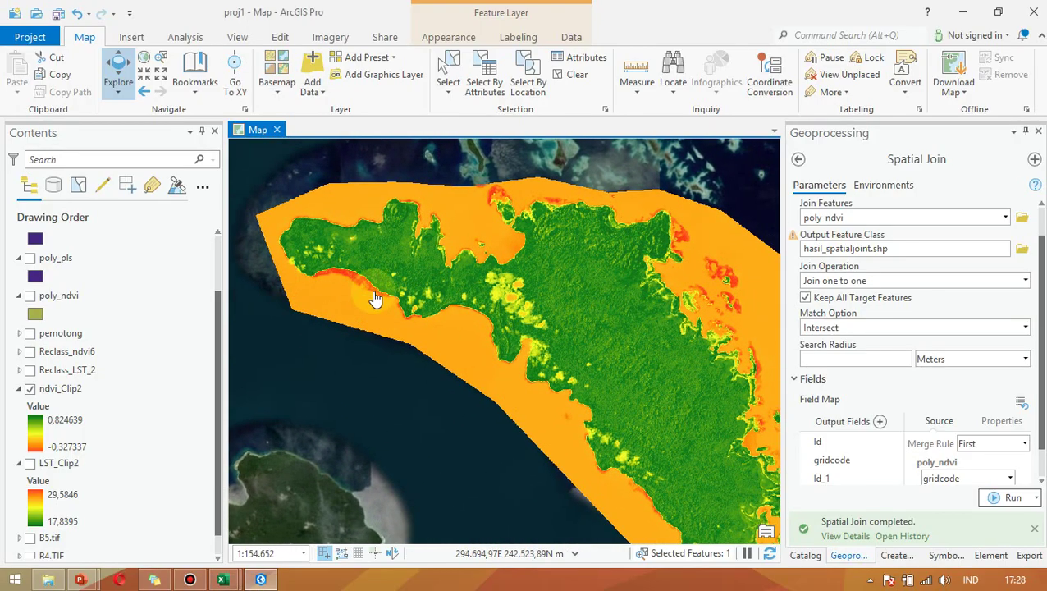
Switch to the hasil_intersect.dbf workbook in Excel and review the coefficient in cell F1 against the class values in columns D and E.
scroll(451, 334, "up", 1)
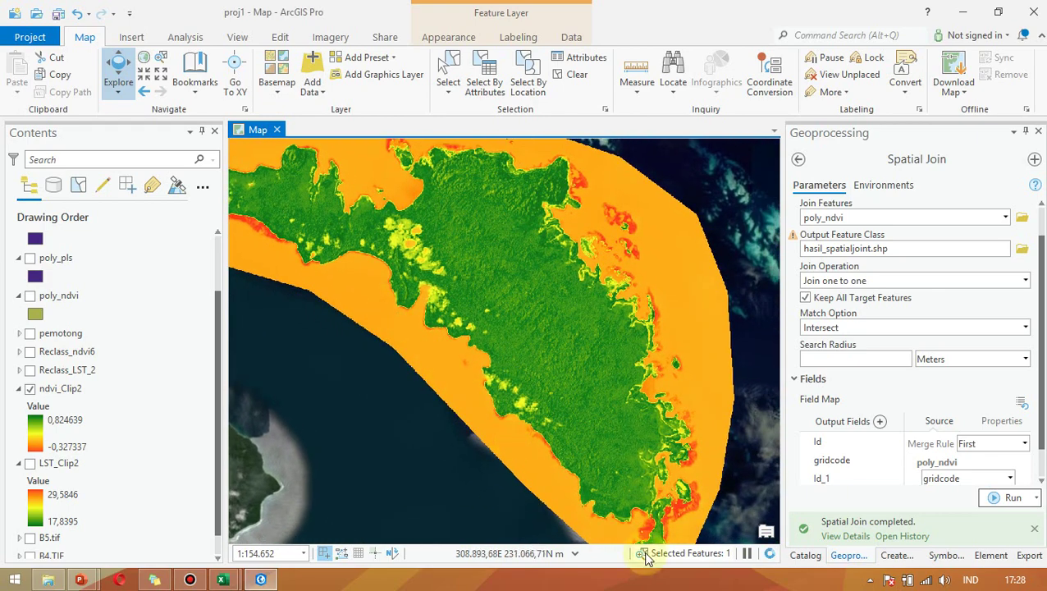
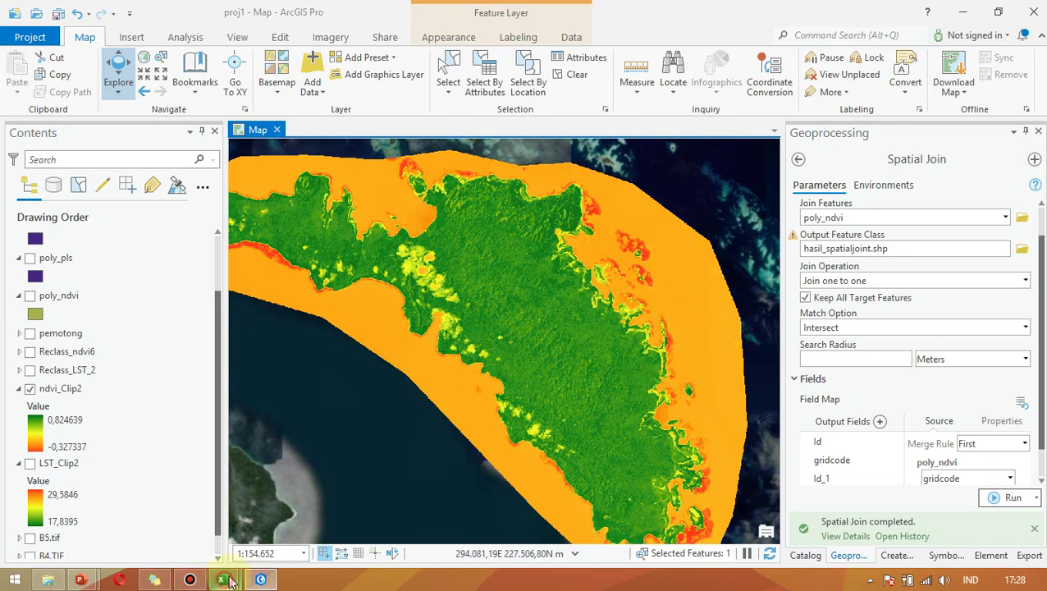
mouse_move(229, 582)
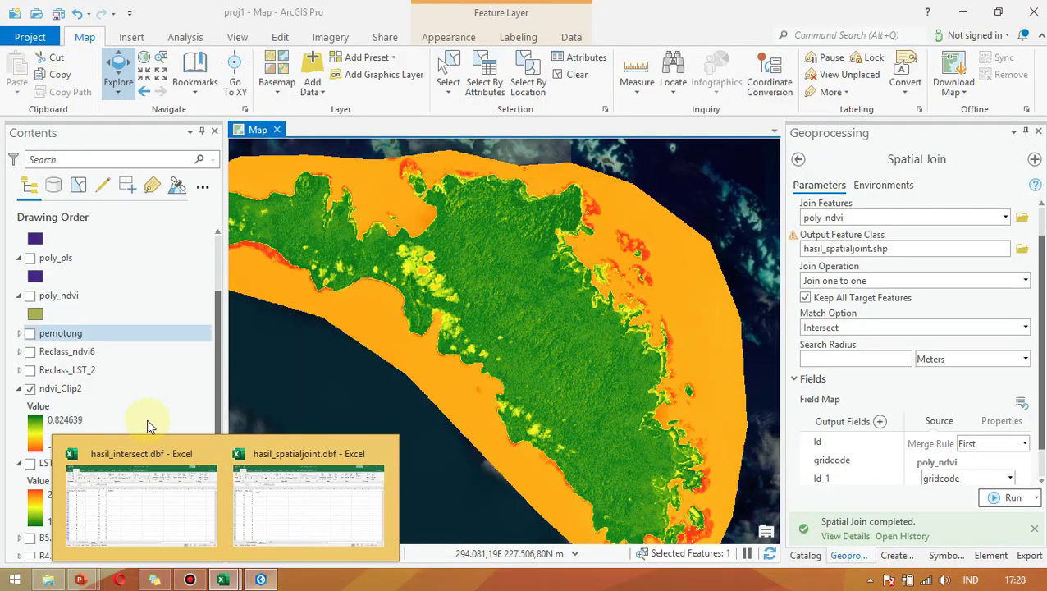
left_click(141, 493)
left_click(316, 191)
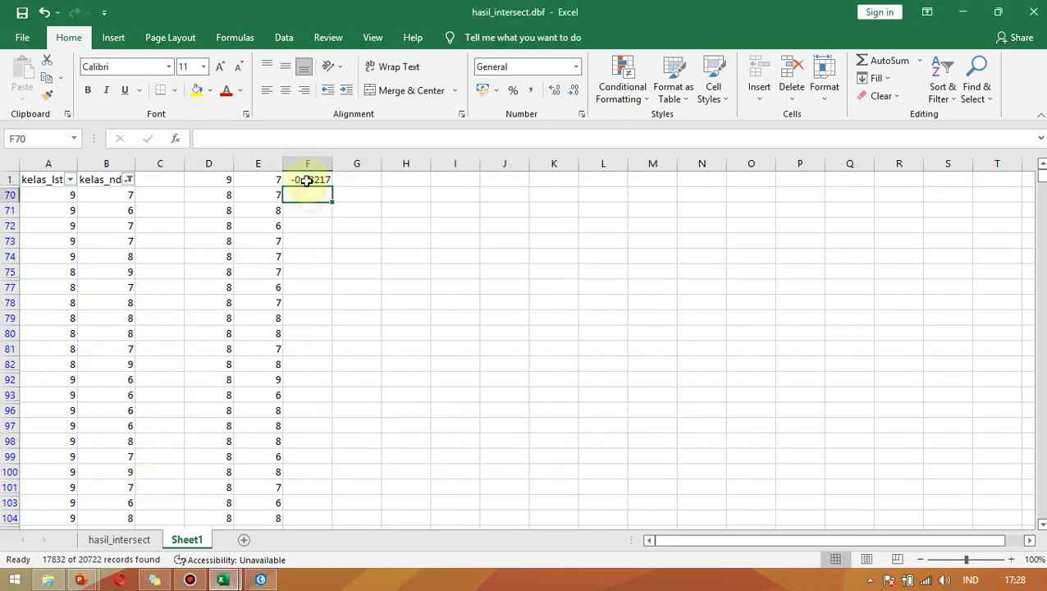
left_click(305, 180)
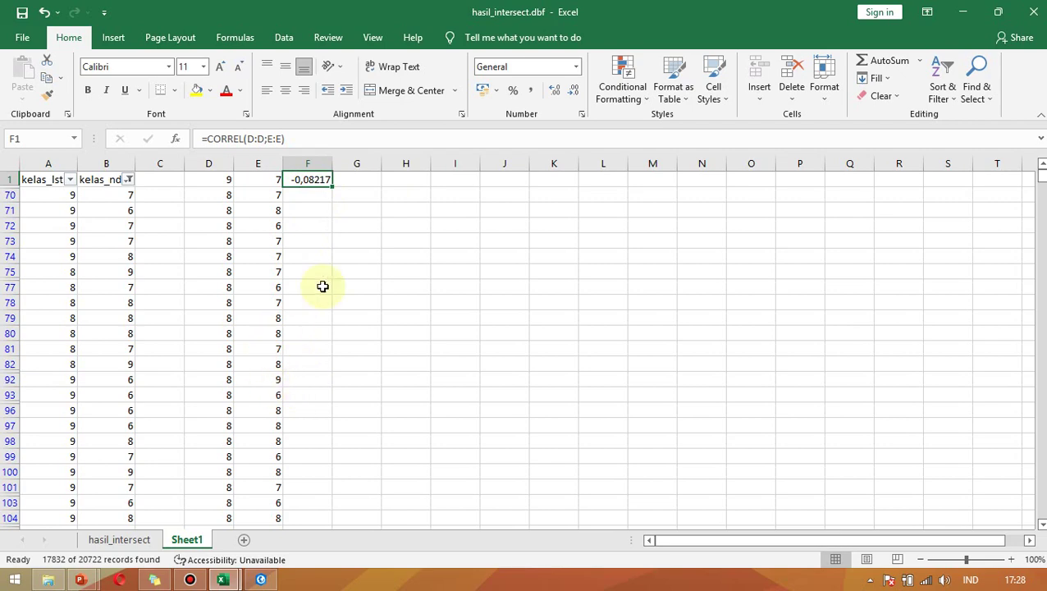
scroll(304, 264, "down", 15)
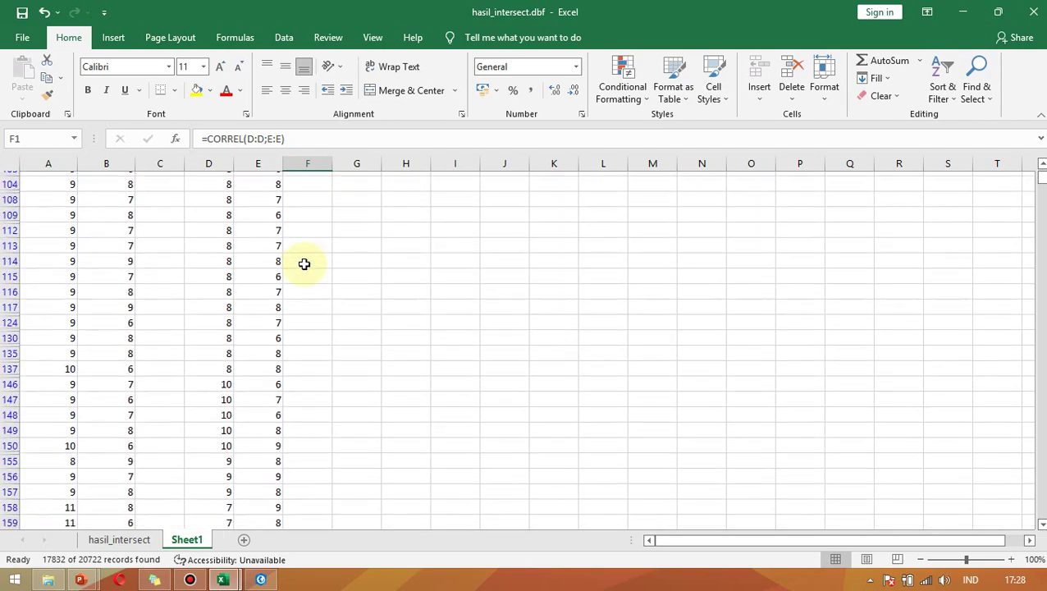
scroll(305, 264, "up", 6)
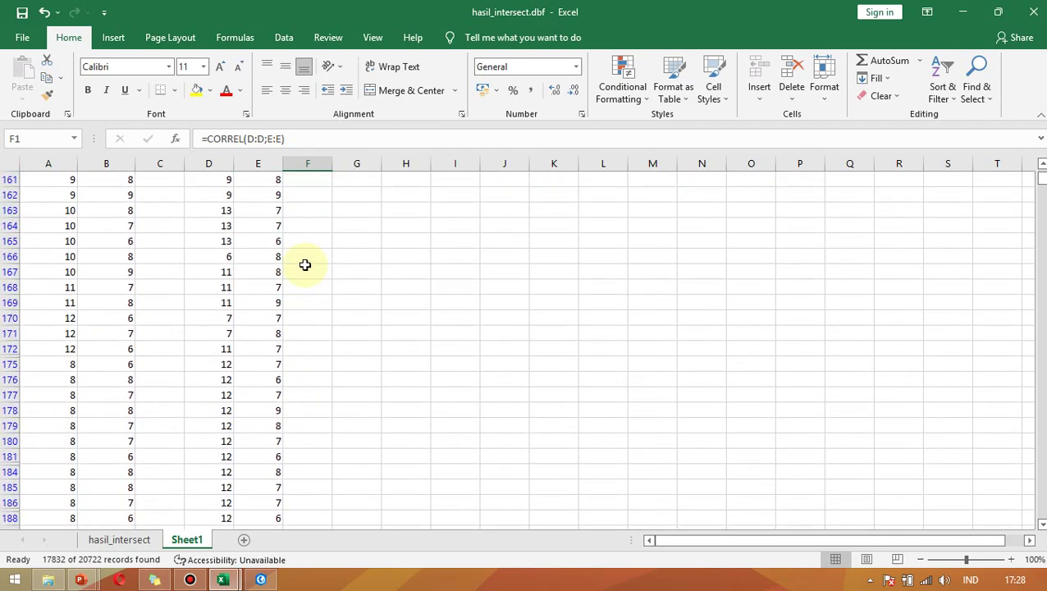
scroll(305, 264, "up", 7)
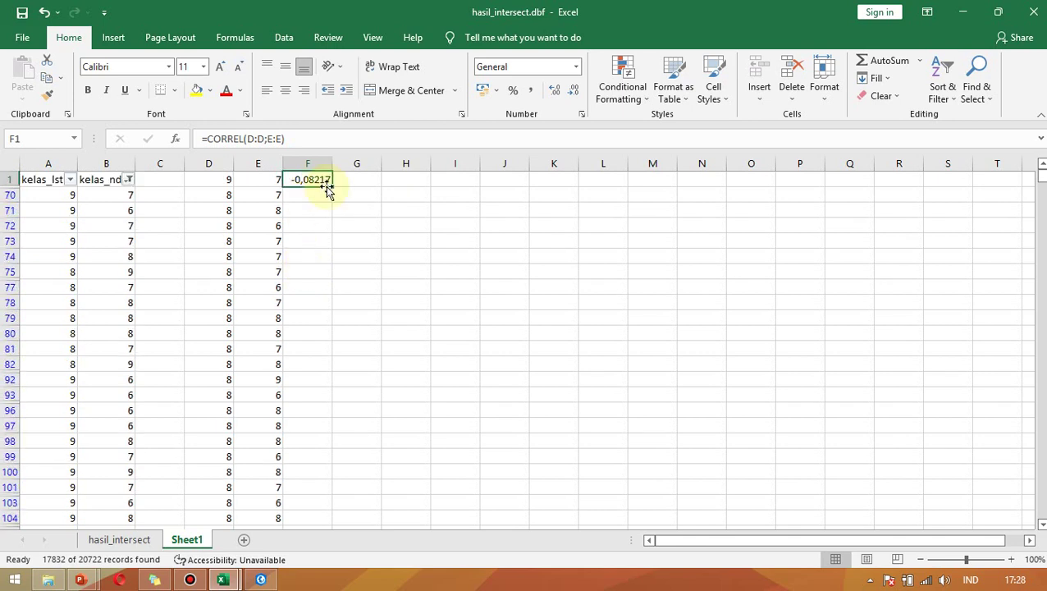
left_click(341, 316)
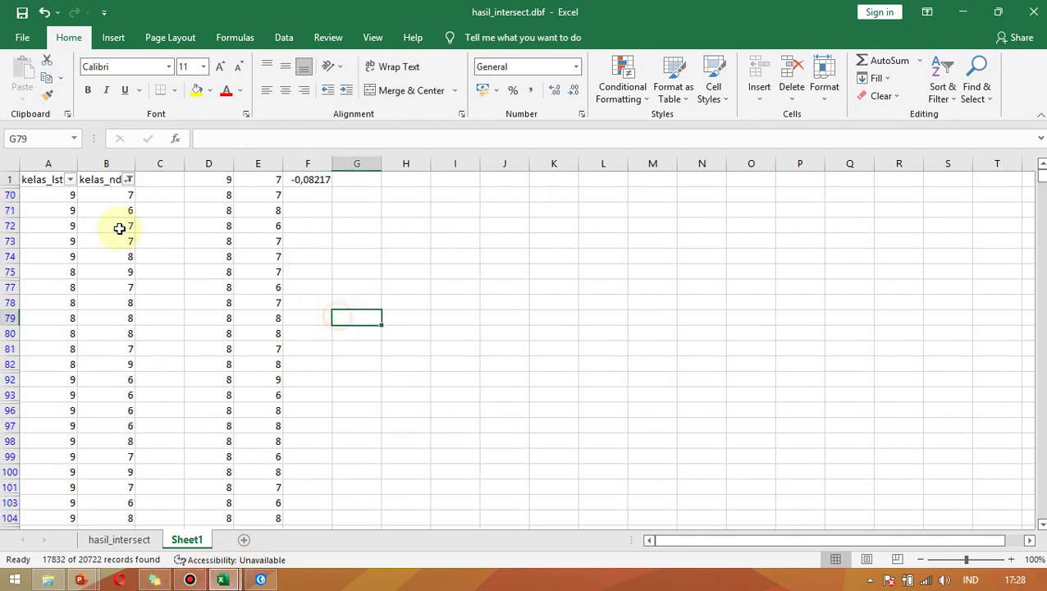
Switch to ArcGIS Pro and examine the vegetation and coastline of the ndvi_Clip2 raster up close around the northeastern headland.
left_click(261, 580)
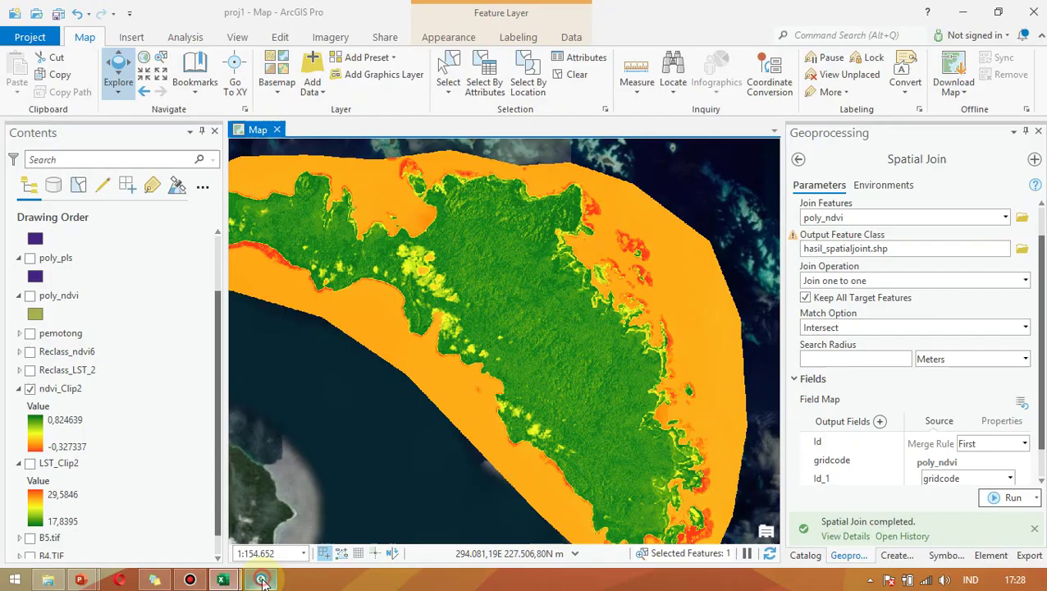
scroll(587, 418, "up", 5)
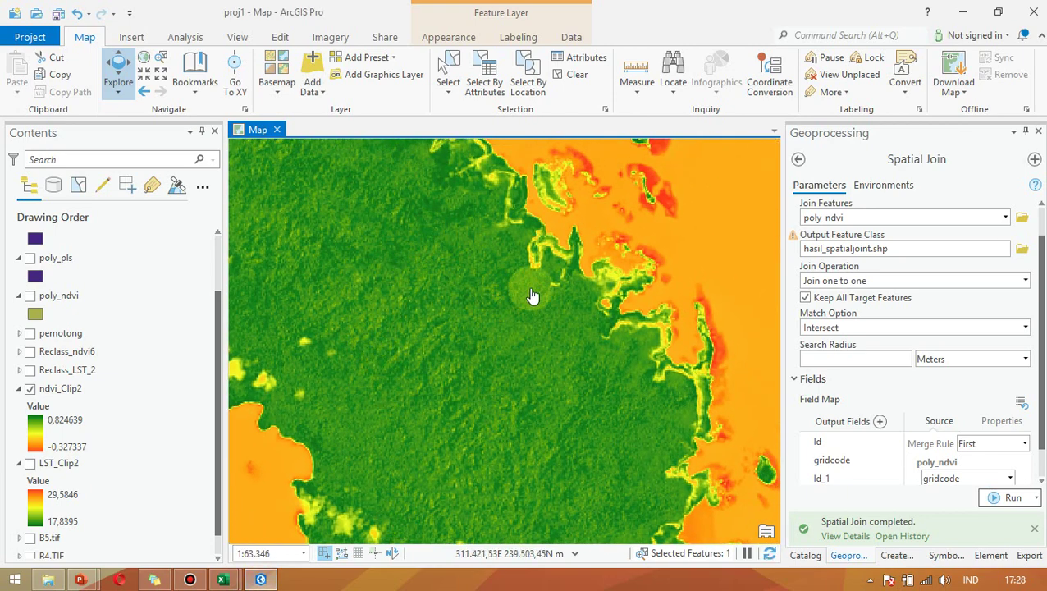
mouse_move(466, 282)
left_mouse_down()
mouse_move(487, 445)
mouse_move(458, 456)
mouse_move(577, 434)
mouse_move(577, 443)
left_mouse_up()
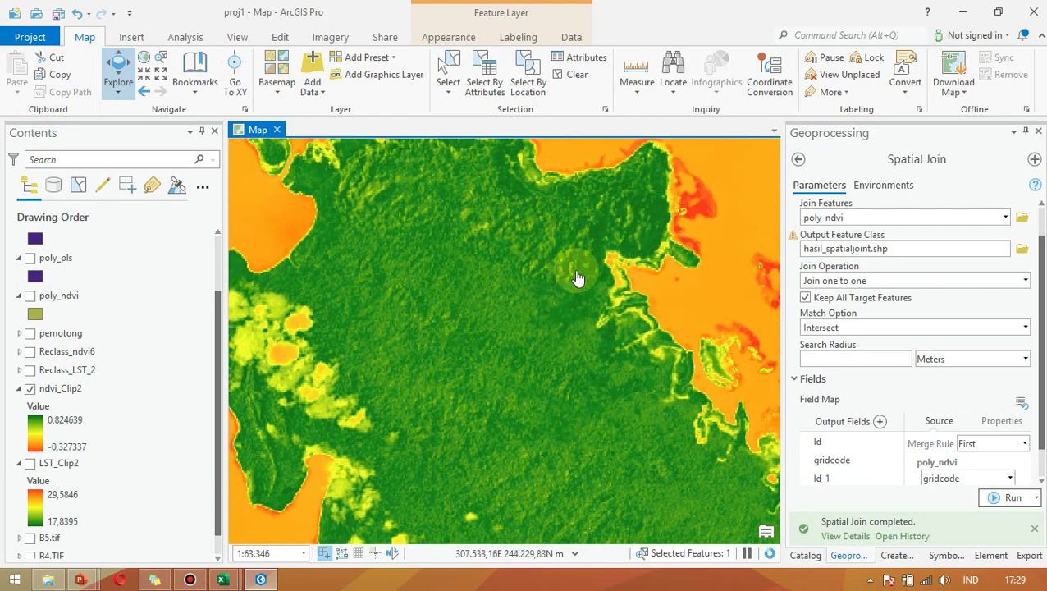
left_click_drag(577, 281, 580, 316)
scroll(348, 449, "up", 3)
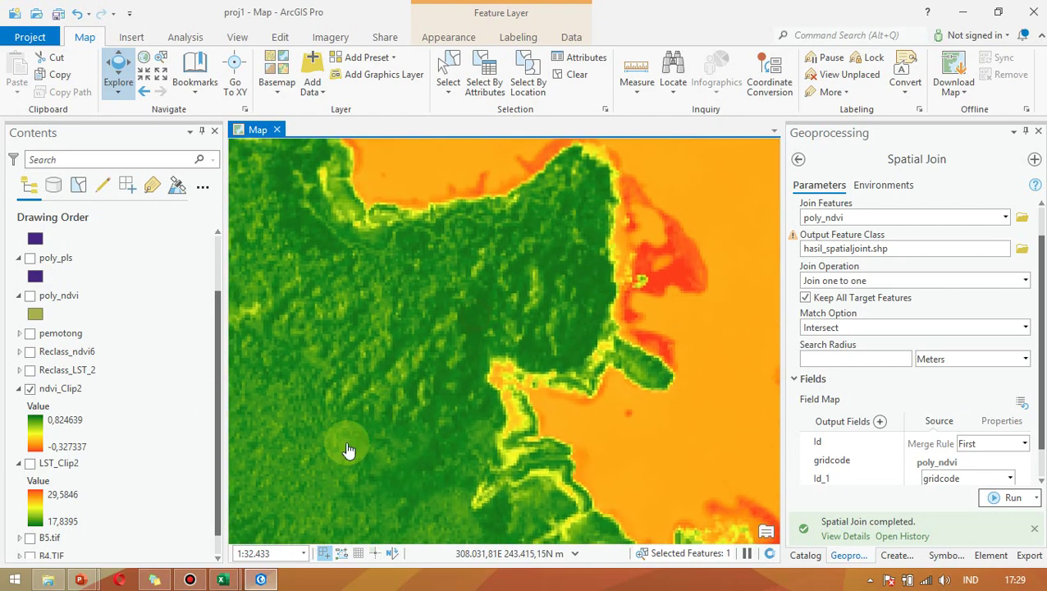
Display the hasil_spatialjoint layer to inspect its extent on the map, and hide it again.
left_click_drag(215, 386, 208, 240)
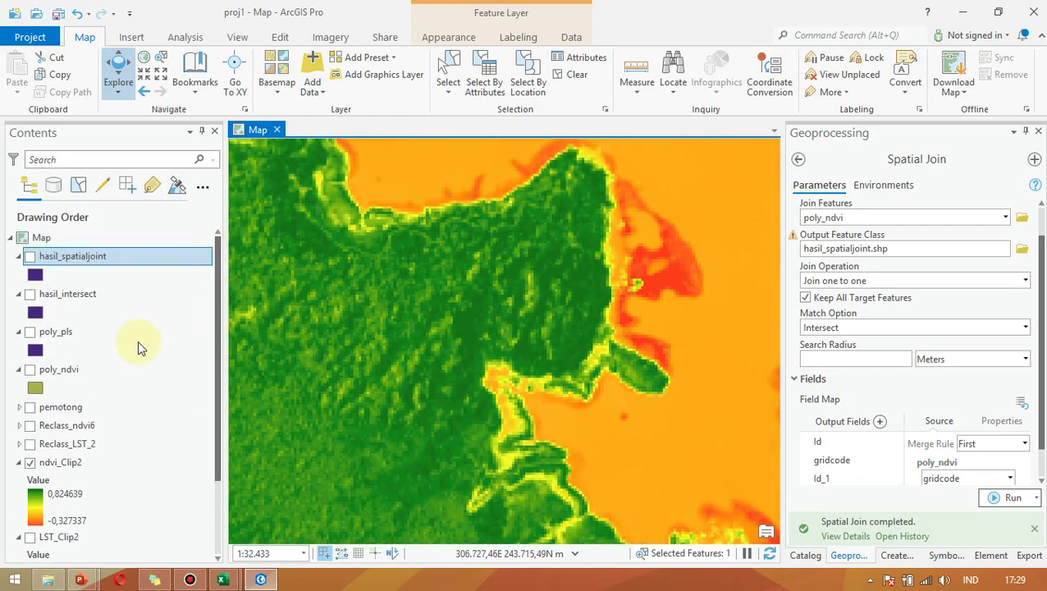
left_click(29, 257)
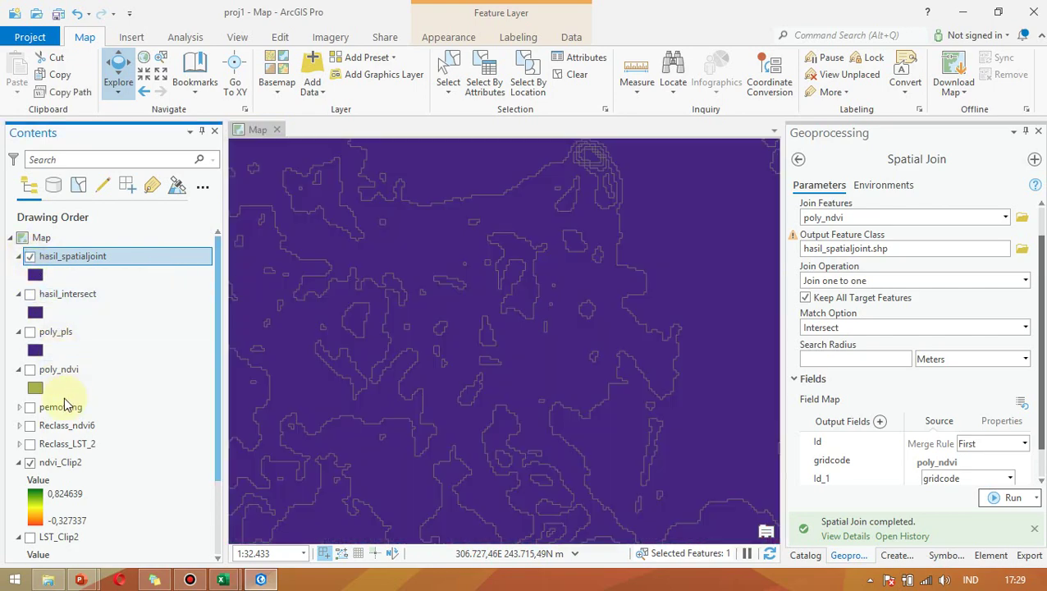
left_click_drag(591, 330, 542, 342)
scroll(542, 343, "down", 3)
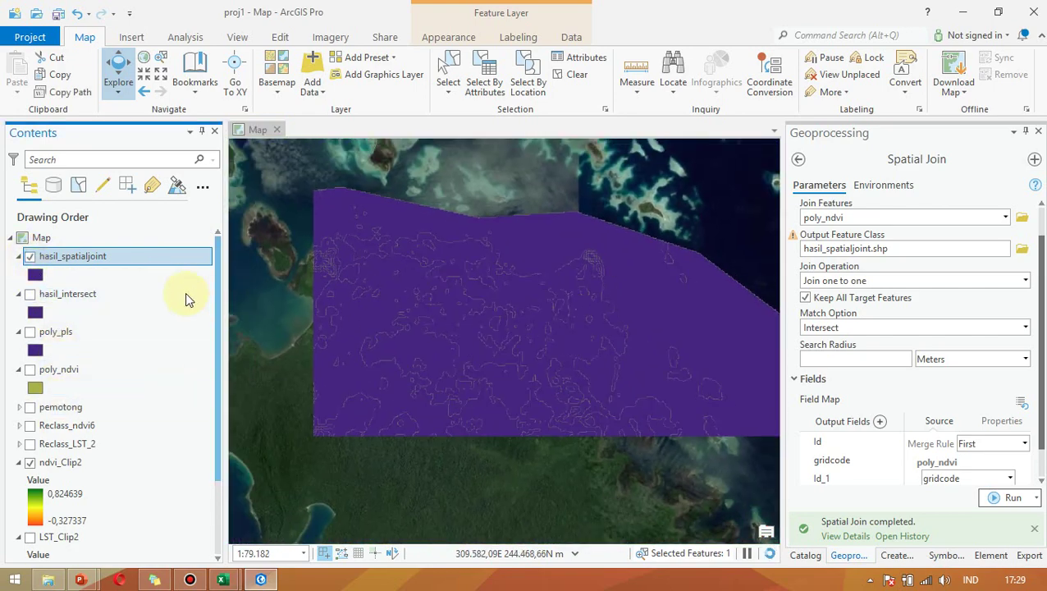
left_click(30, 256)
Show the pemotong layer and delete its existing large clipping polygon.
left_click(29, 408)
mouse_move(474, 405)
left_mouse_down()
mouse_move(596, 417)
mouse_move(428, 395)
left_mouse_up()
left_click(60, 407)
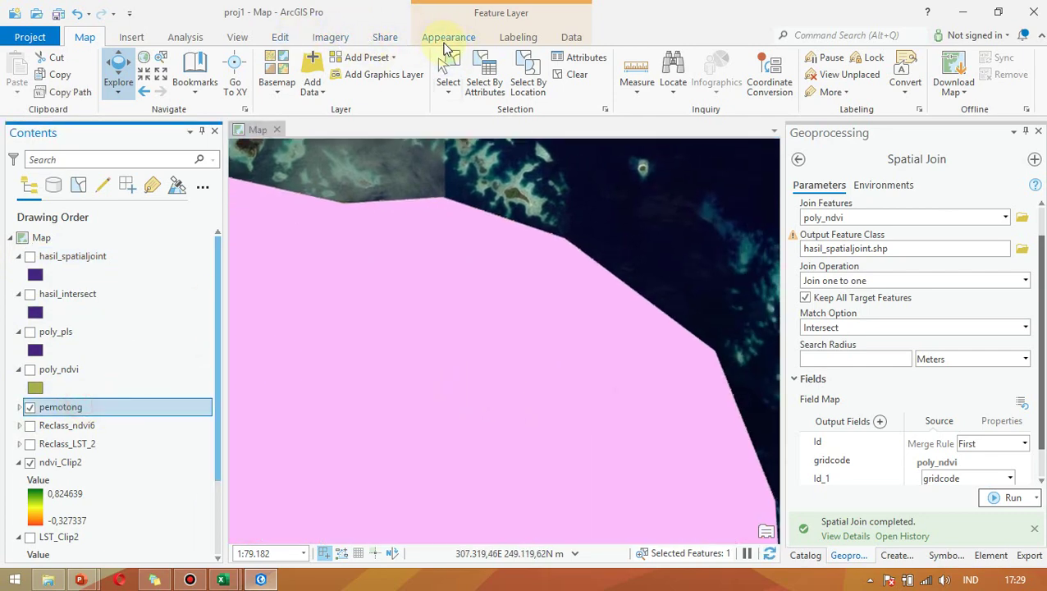
left_click(281, 38)
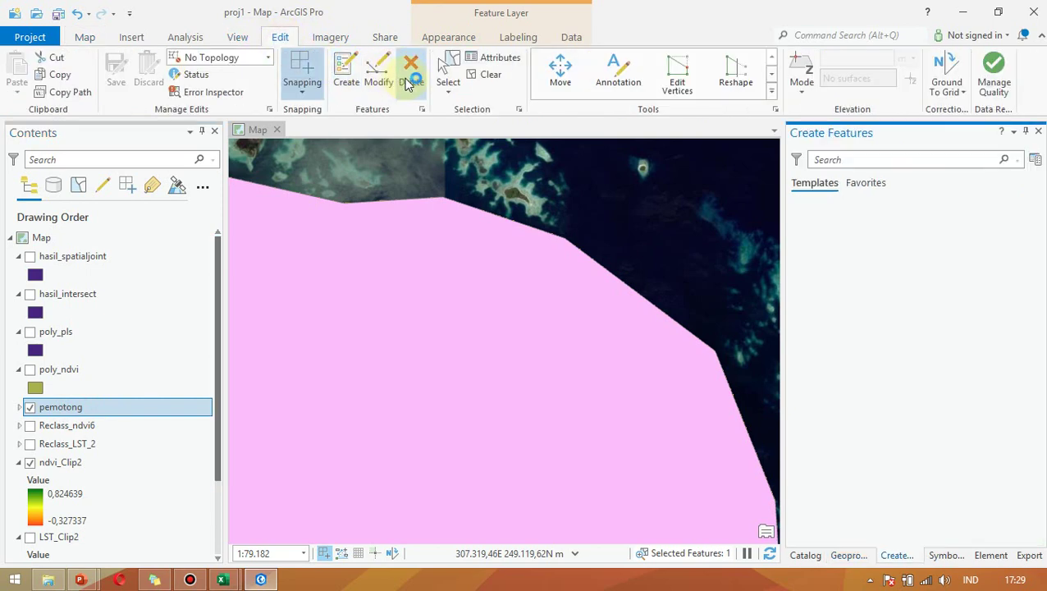
left_click(476, 241)
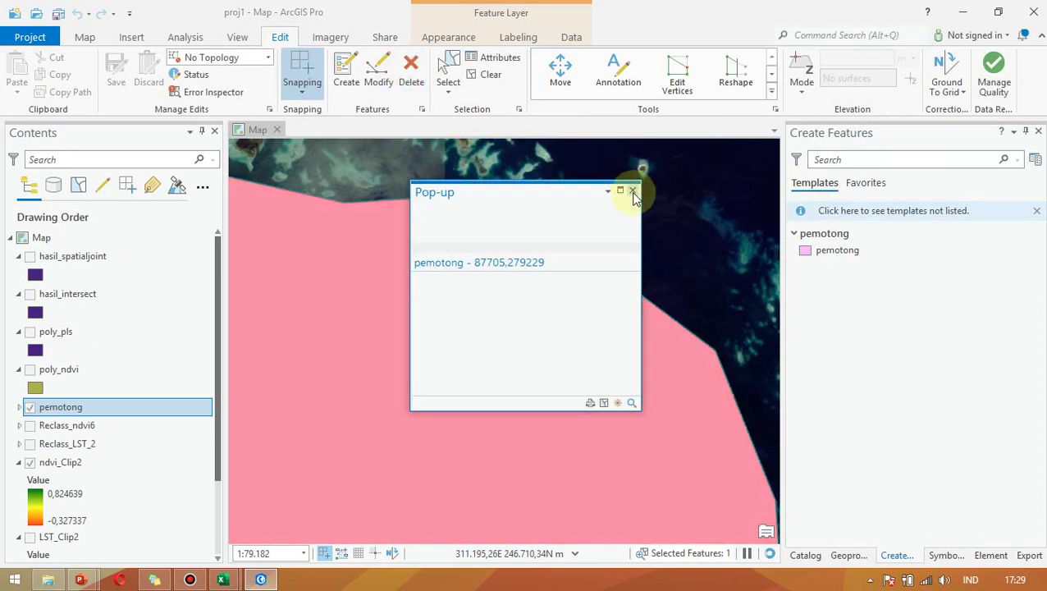
left_click(632, 190)
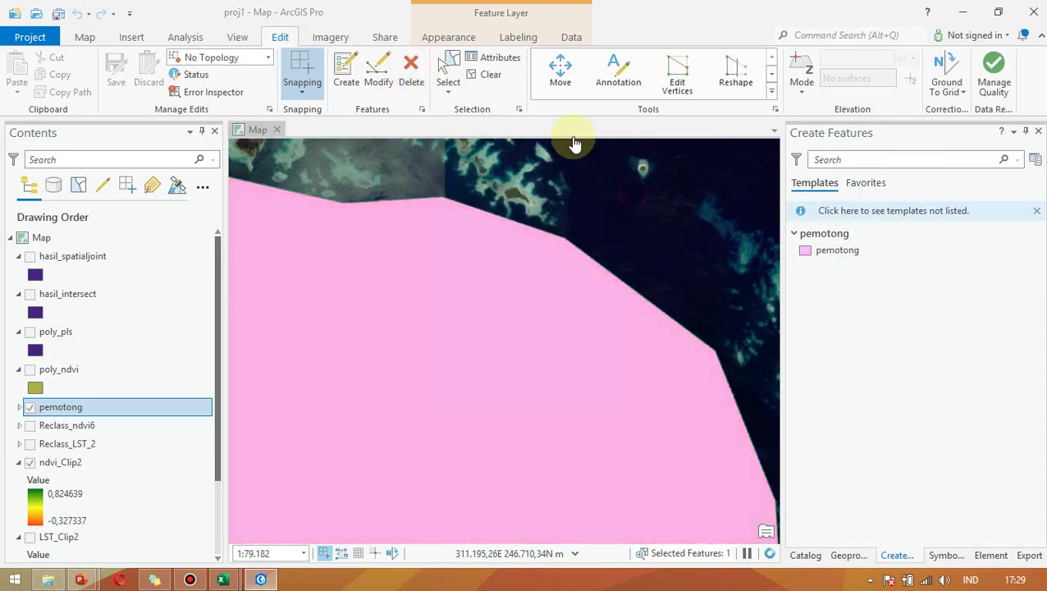
left_click(450, 232)
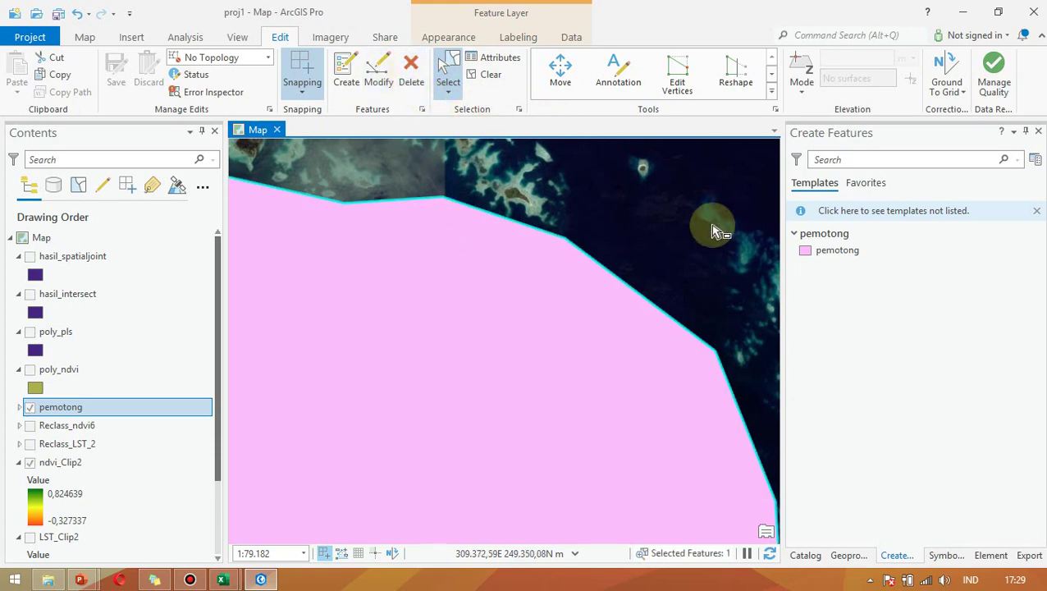
key("Delete")
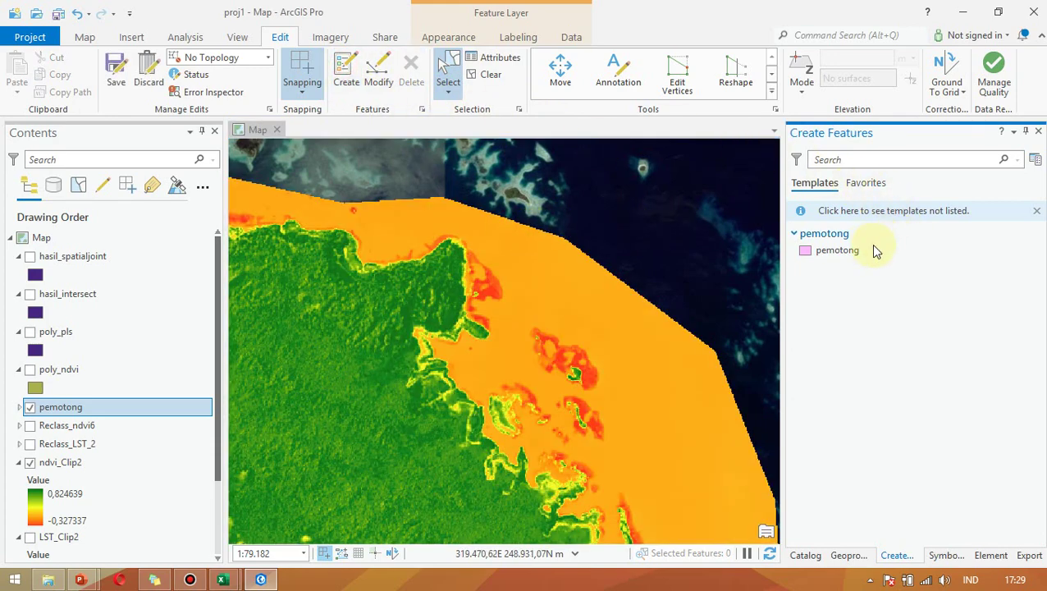
Draw a smaller pemotong polygon over the vegetated land just inland of the inlet south of the northeastern headland, and save the edits.
left_click(868, 248)
left_click_drag(460, 411, 442, 387)
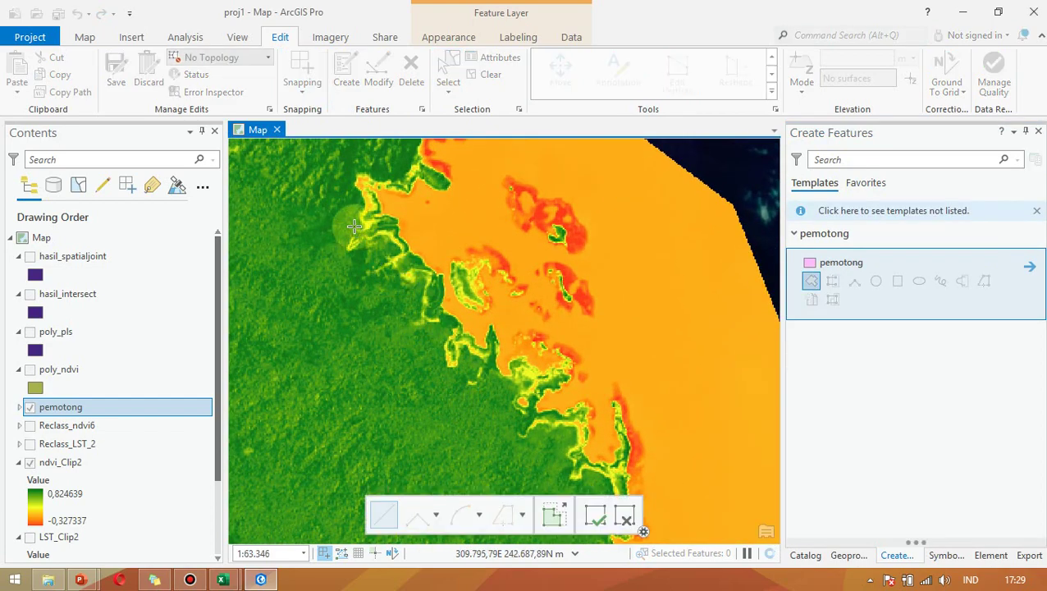
scroll(408, 304, "up", 1)
left_click_drag(409, 304, 470, 451)
scroll(472, 447, "up", 3)
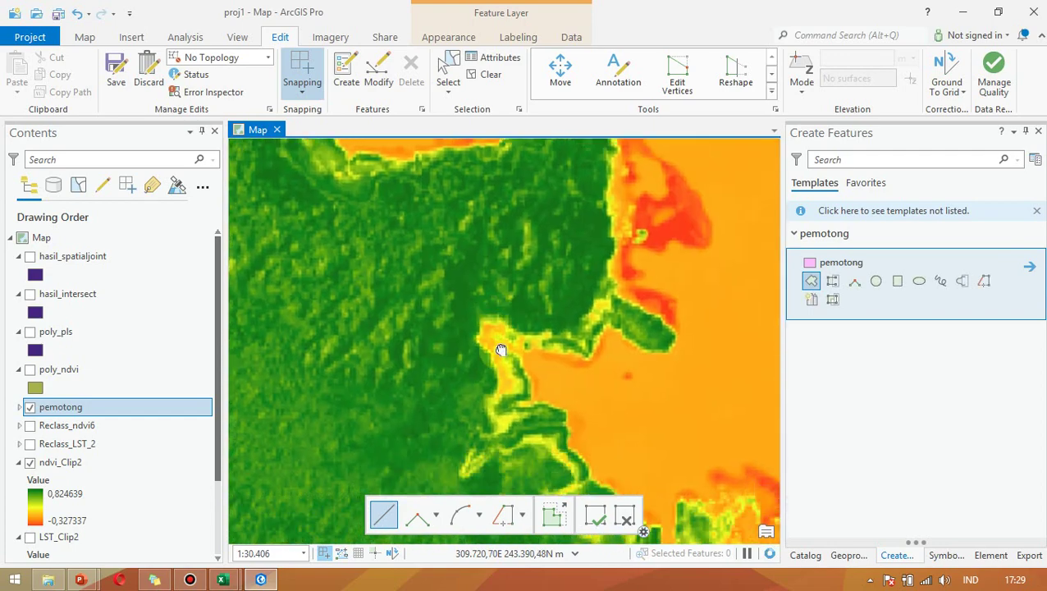
left_click(510, 239)
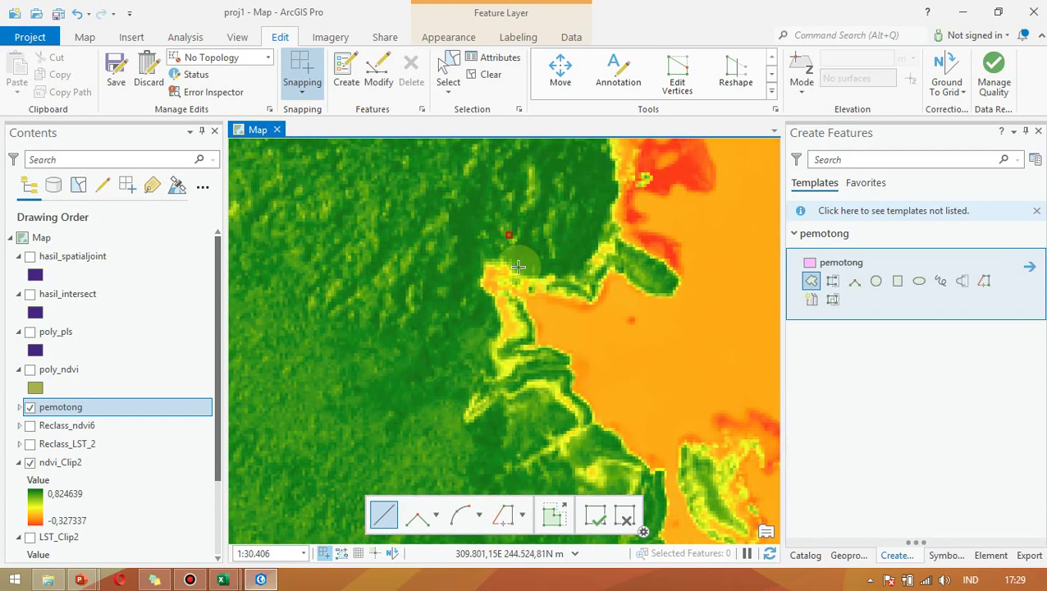
left_click(512, 296)
left_click(526, 323)
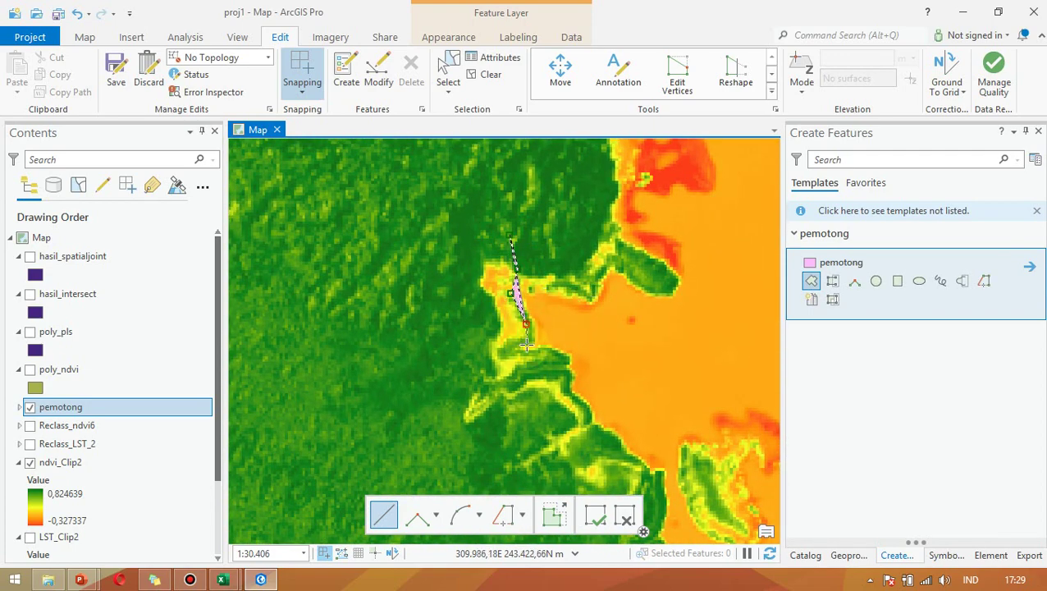
left_click(516, 370)
left_click(512, 406)
left_click(474, 441)
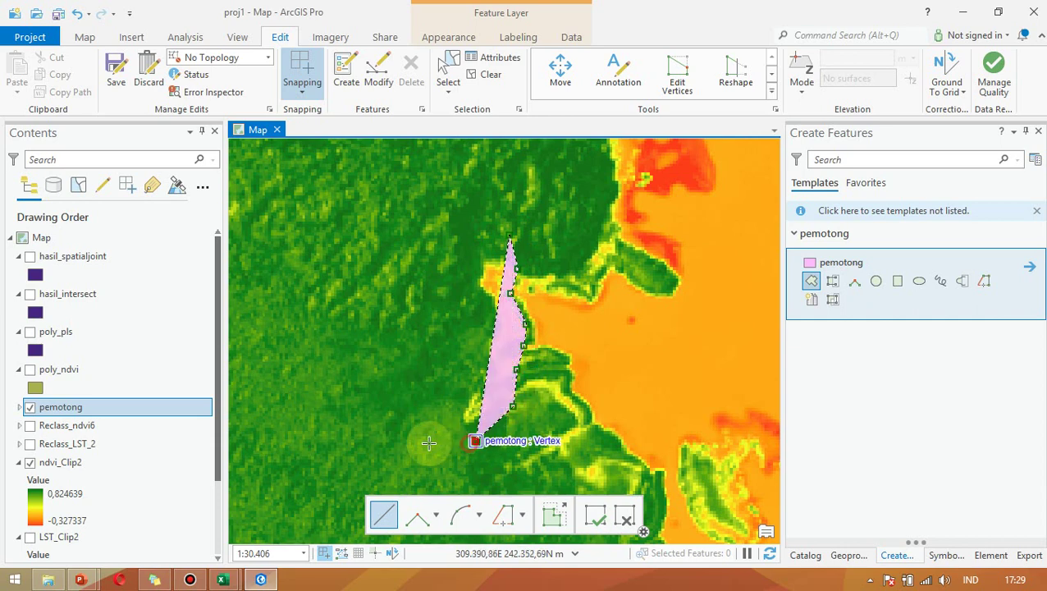
left_click(402, 445)
left_click(370, 381)
left_click(352, 286)
left_click(339, 233)
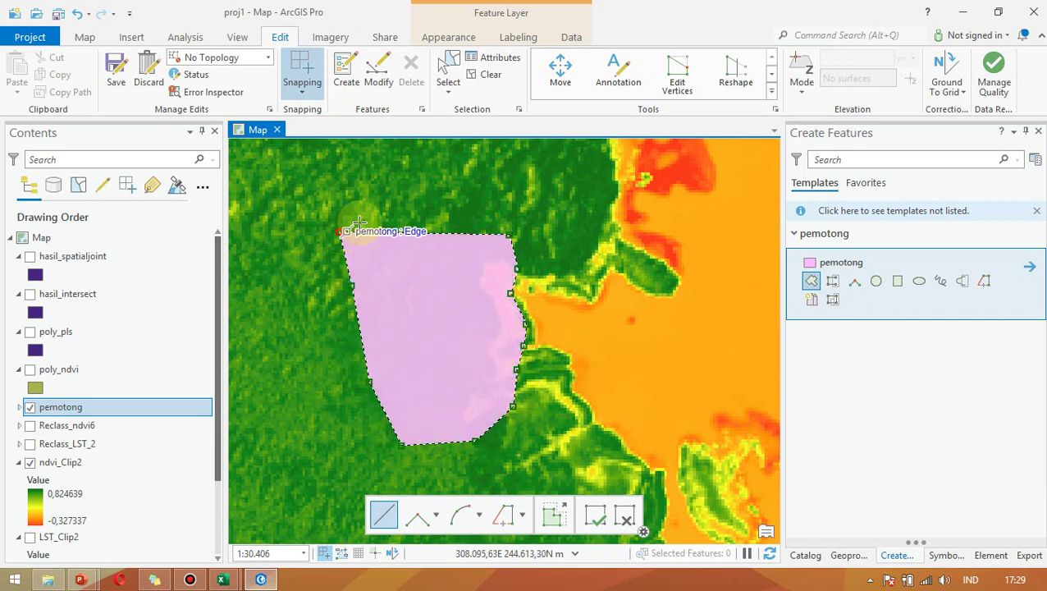
left_click(414, 206)
double_click(442, 193)
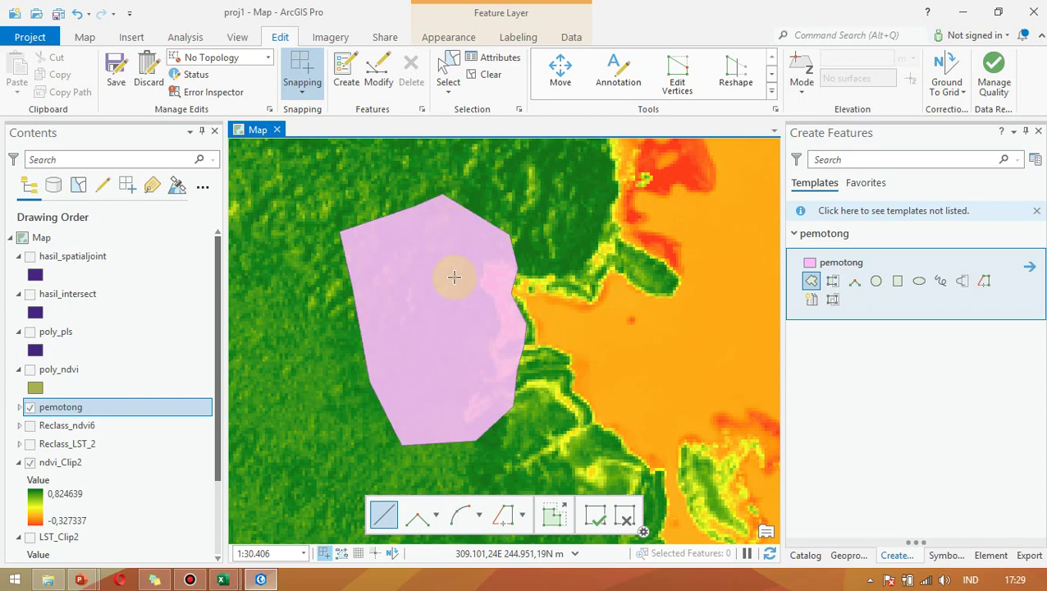
double_click(499, 406)
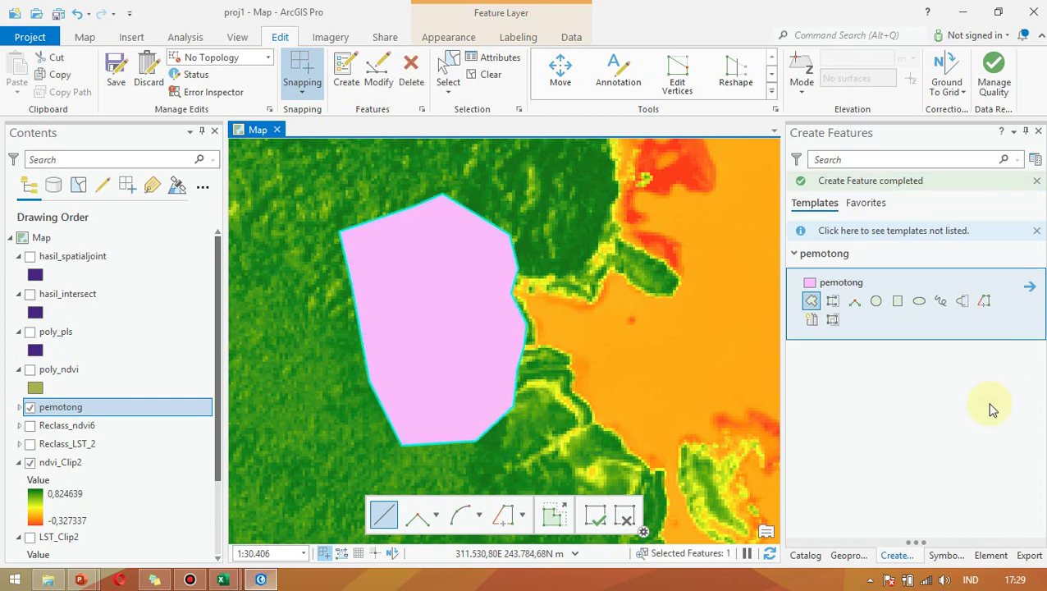
left_click(115, 76)
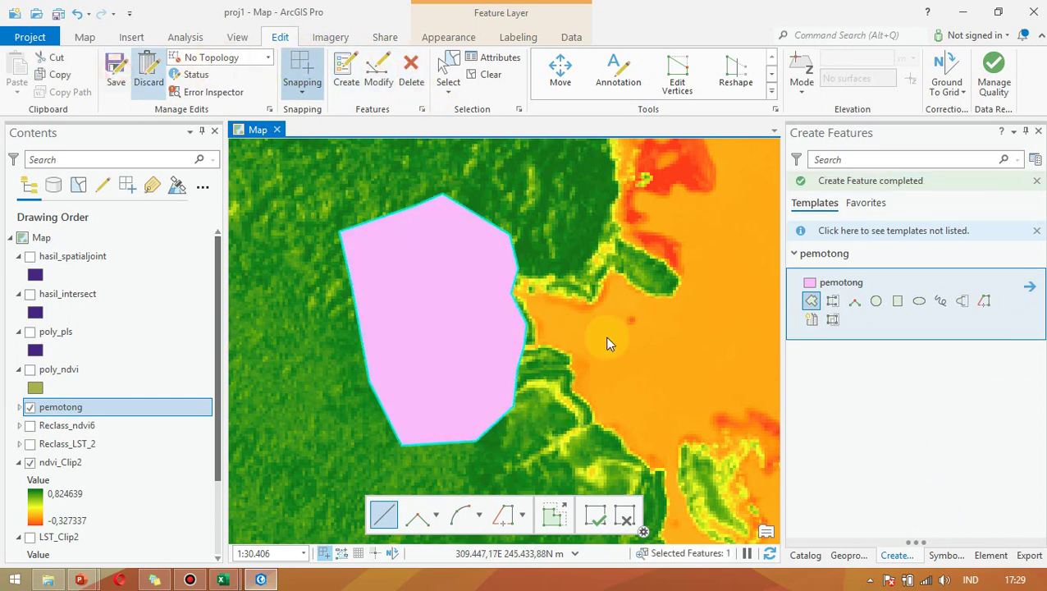
left_click(543, 308)
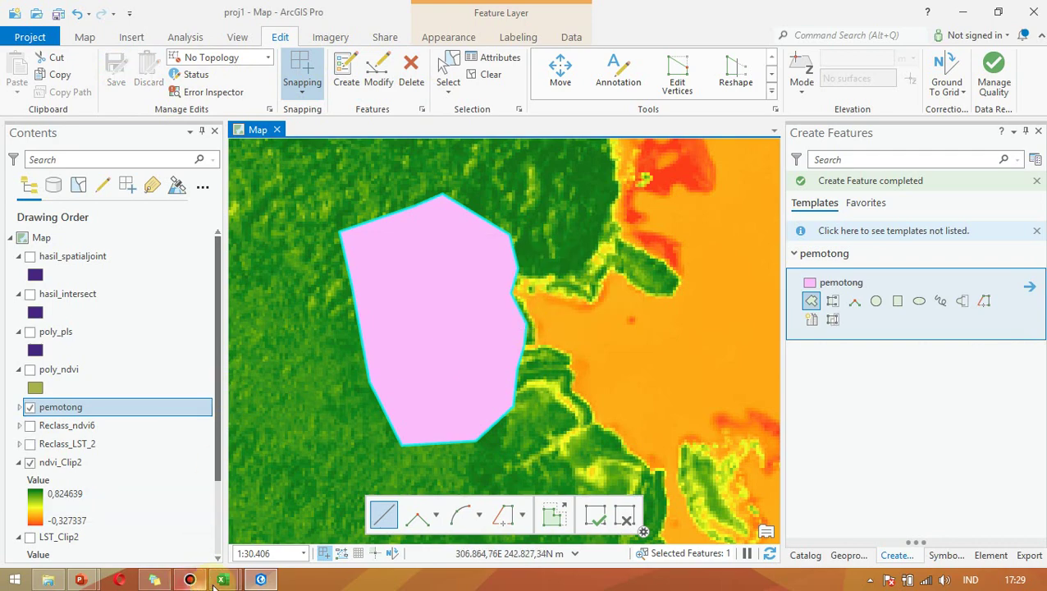
Switch to Excel and close the hasil_spatialjoint.dbf workbook.
mouse_move(221, 579)
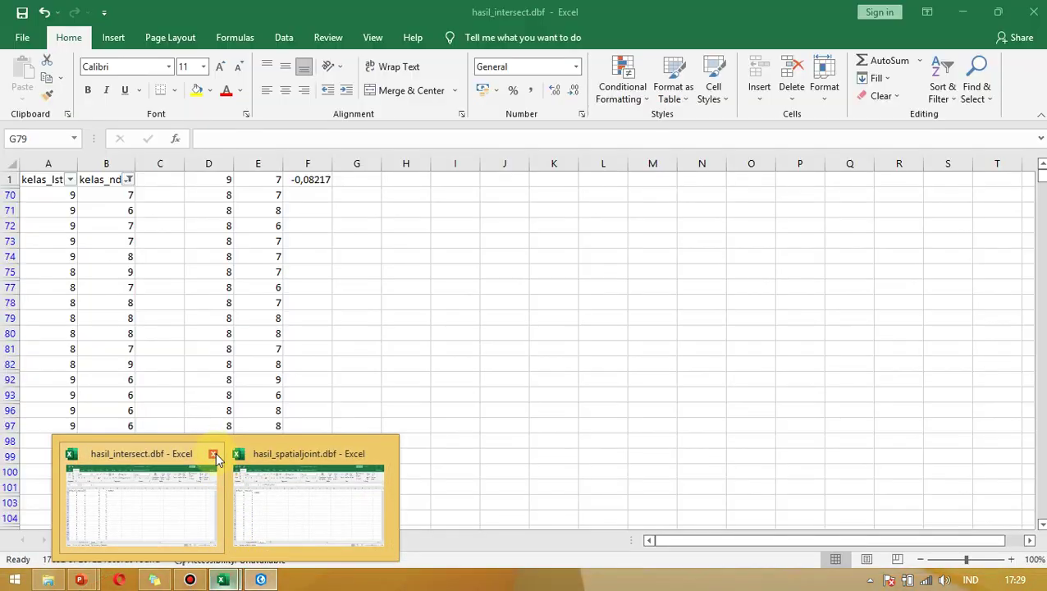
left_click(280, 496)
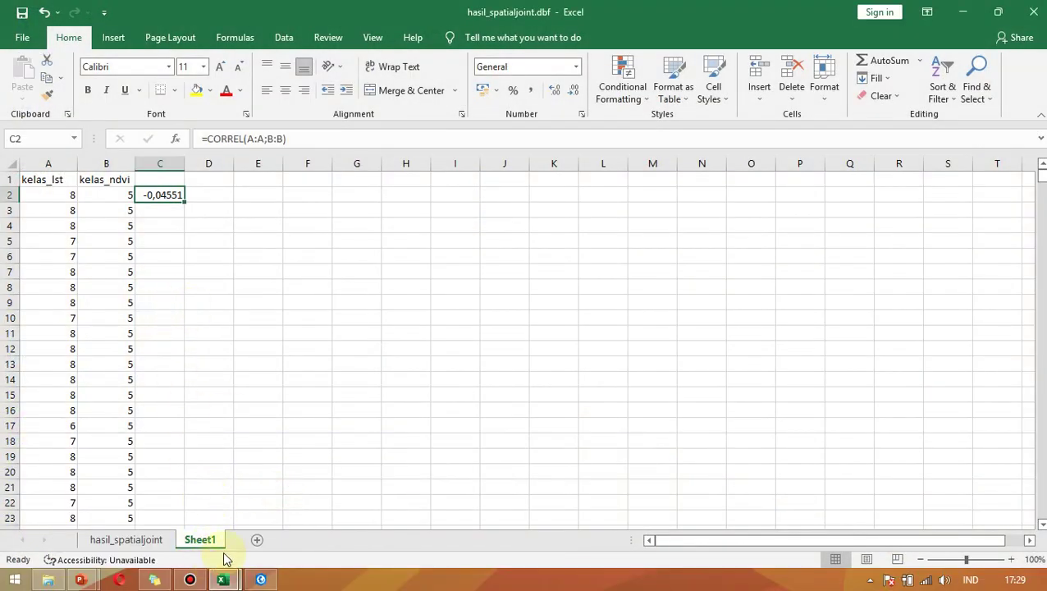
left_click(1033, 11)
left_click(525, 325)
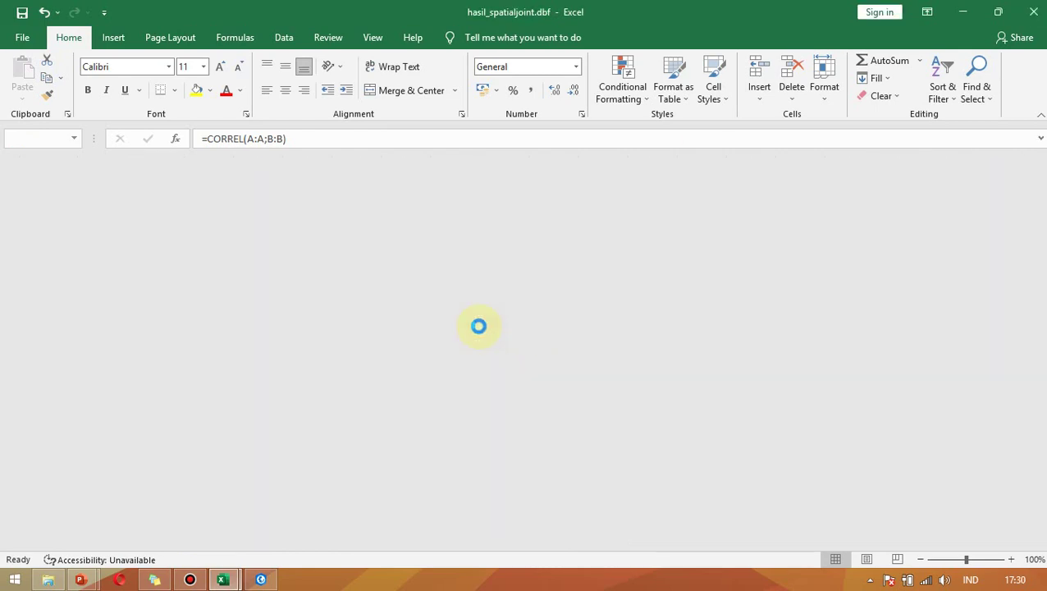
Copy the correlation result in F1 of the hasil_intersect Sheet1 into cell A1 of a new workbook as a value only.
left_click(312, 182)
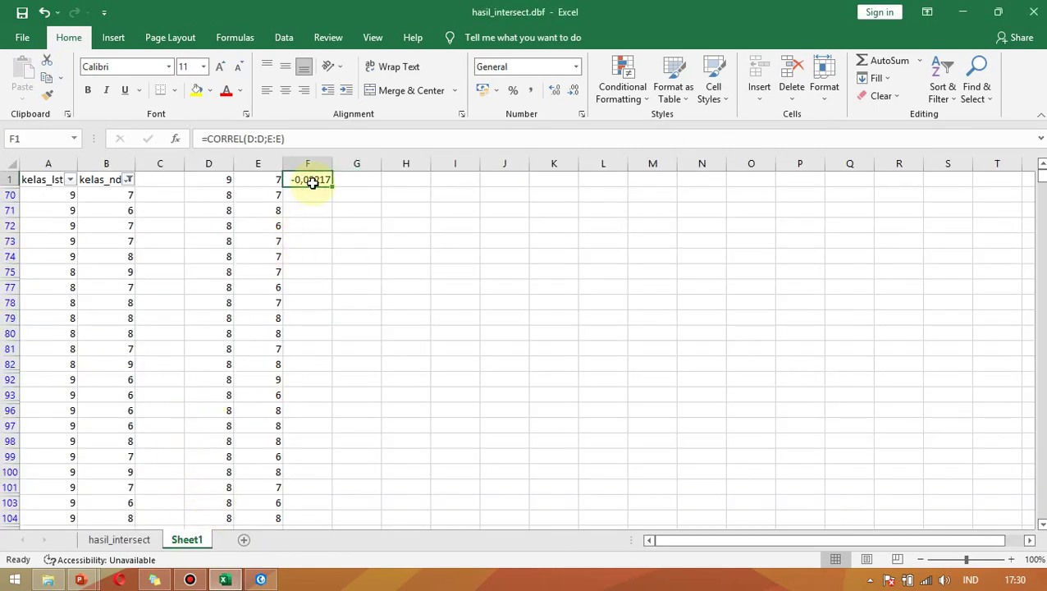
key("ctrl+c")
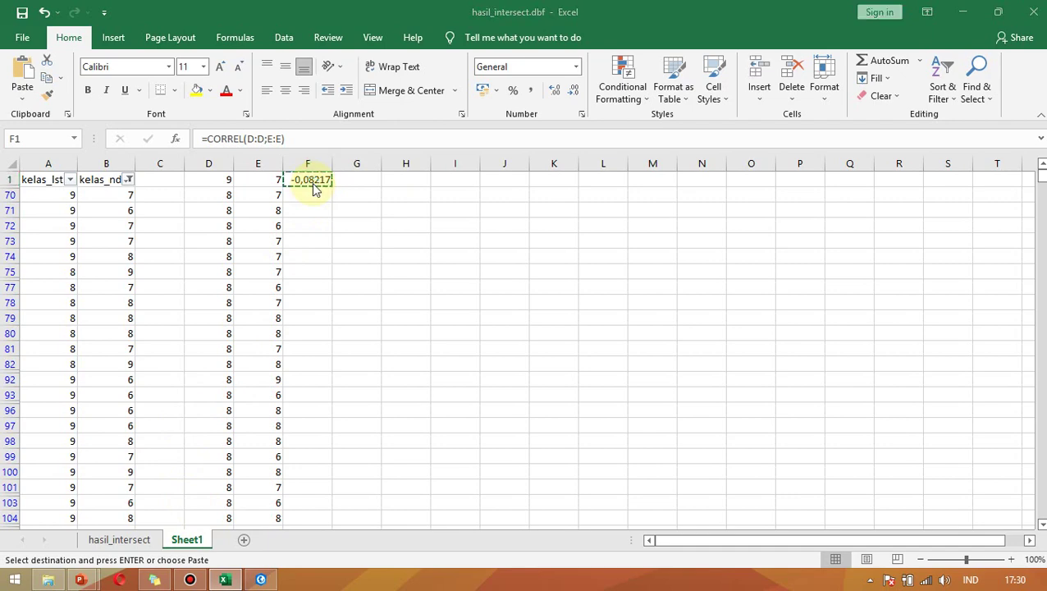
key("ctrl+n")
key("ctrl+v")
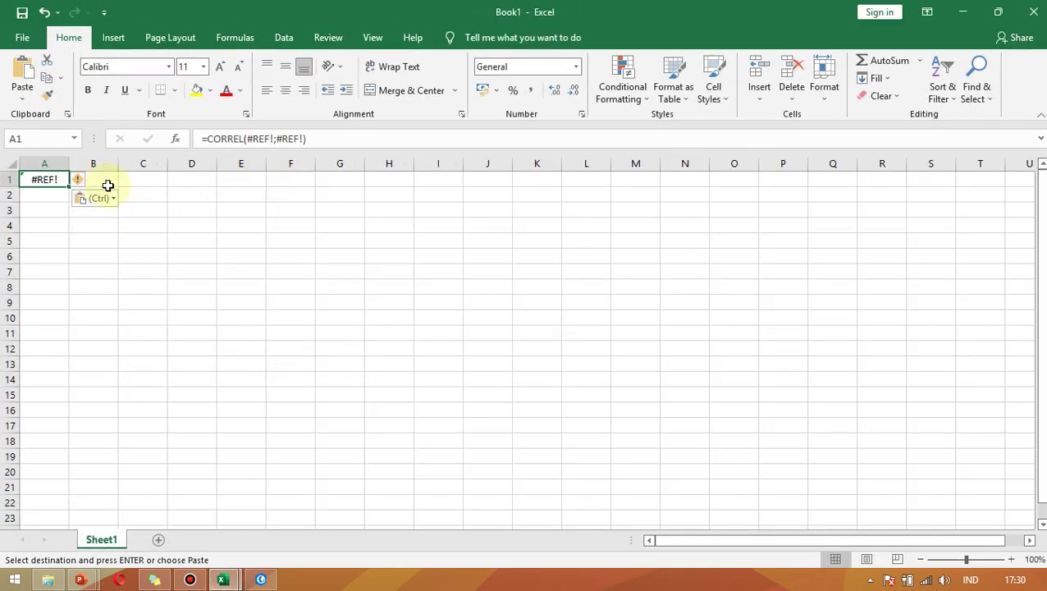
left_click(103, 197)
left_click(51, 188)
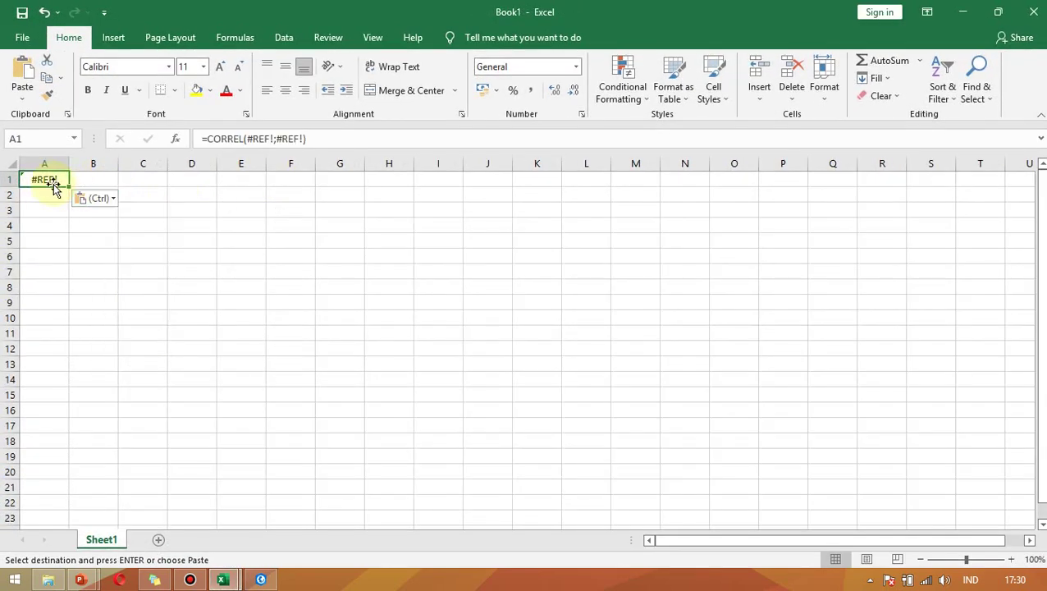
right_click(43, 182)
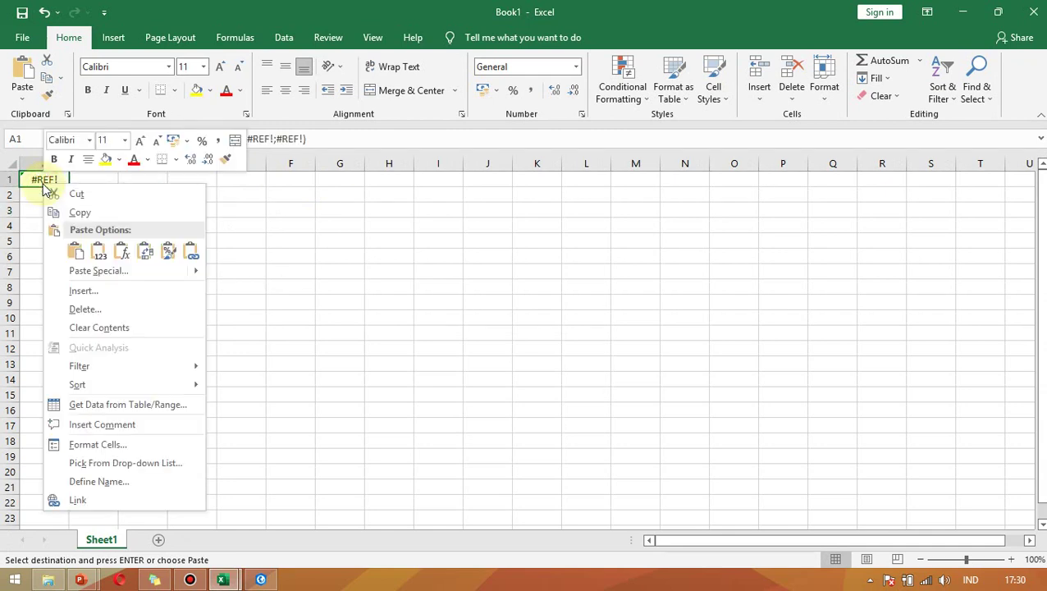
left_click(98, 251)
left_click(89, 177)
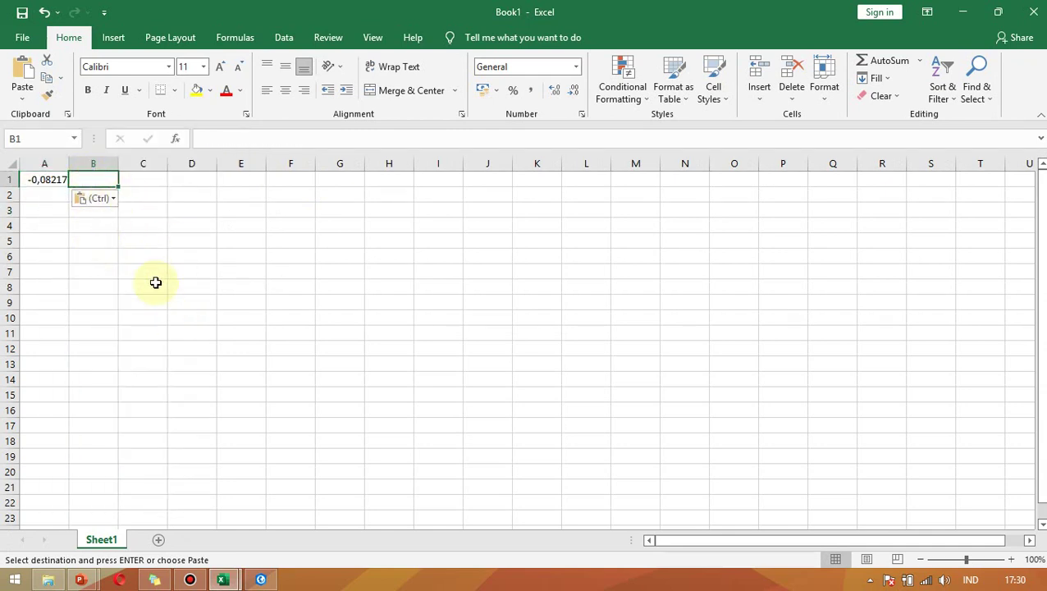
Return to the hasil_intersect.dbf workbook and close it.
key("alt+Tab")
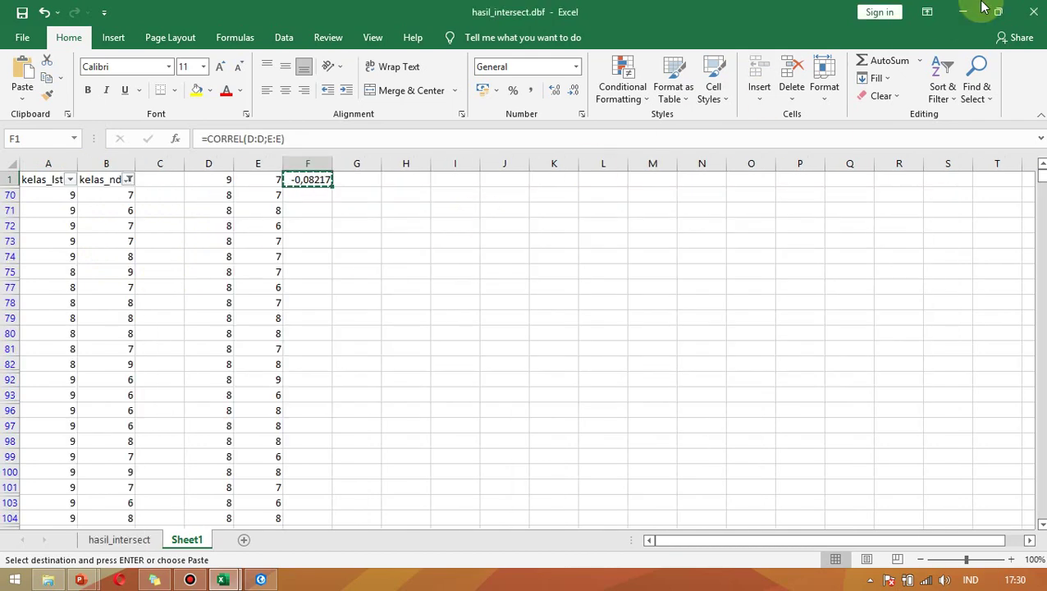
left_click(1035, 8)
left_click(526, 320)
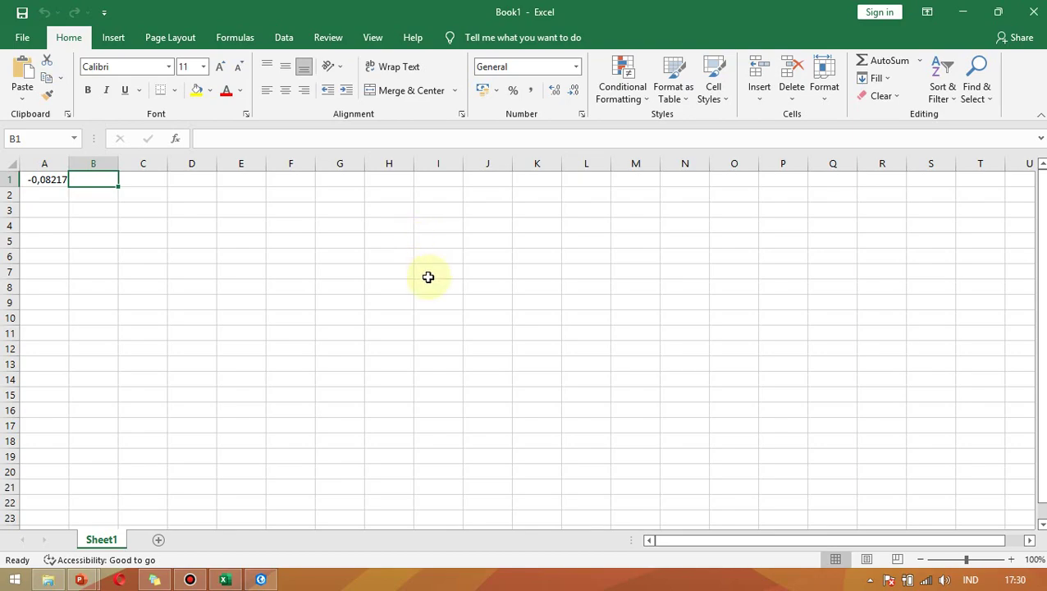
Switch to ArcGIS Pro and set up the Clip analysis tool with hasil_spatialjoint as input and pemotong as clip features.
left_click(262, 581)
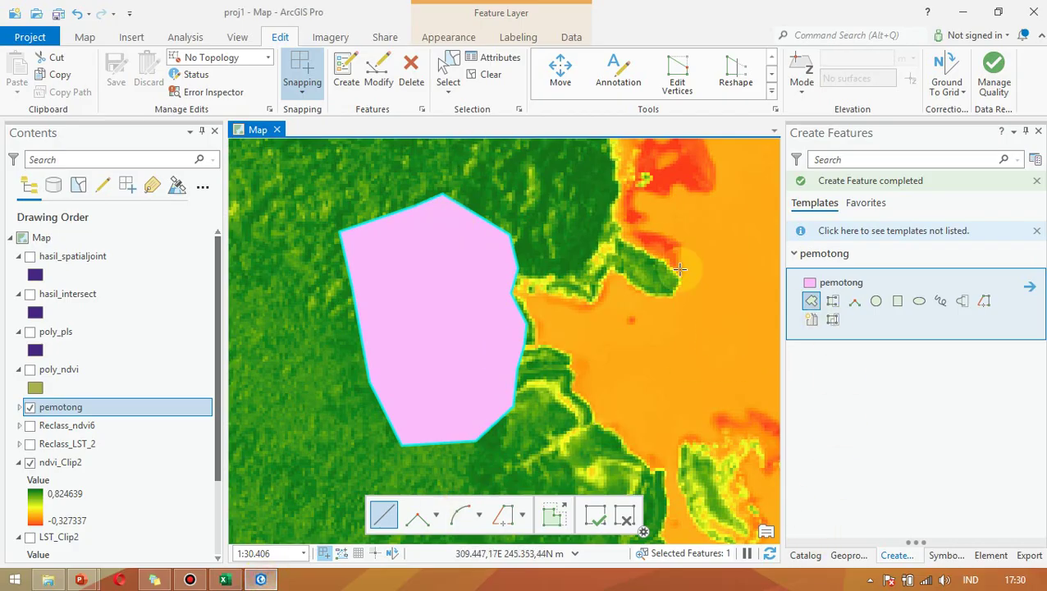
left_click(848, 557)
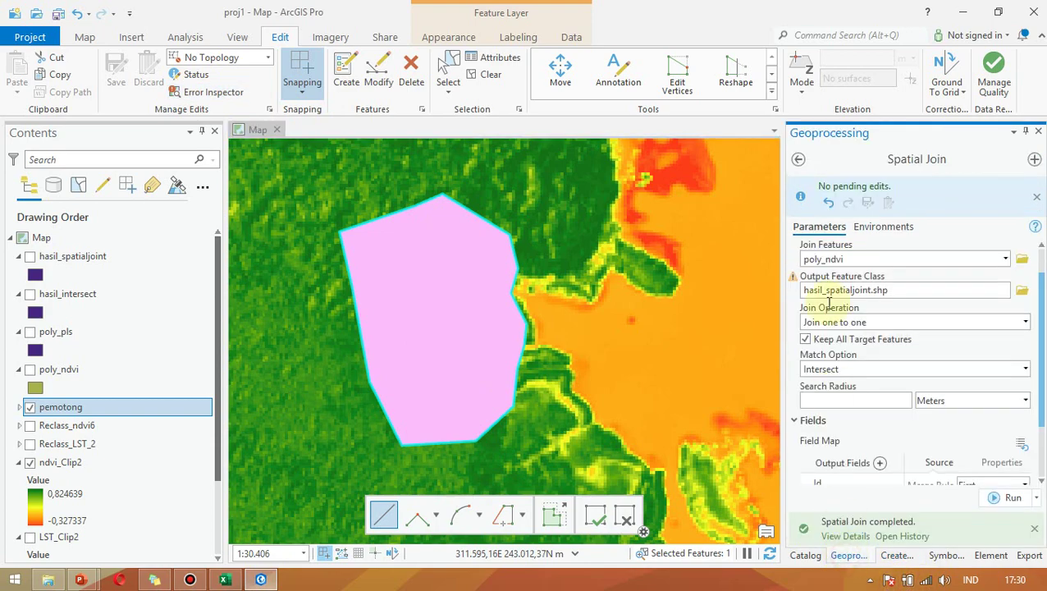
left_click(799, 159)
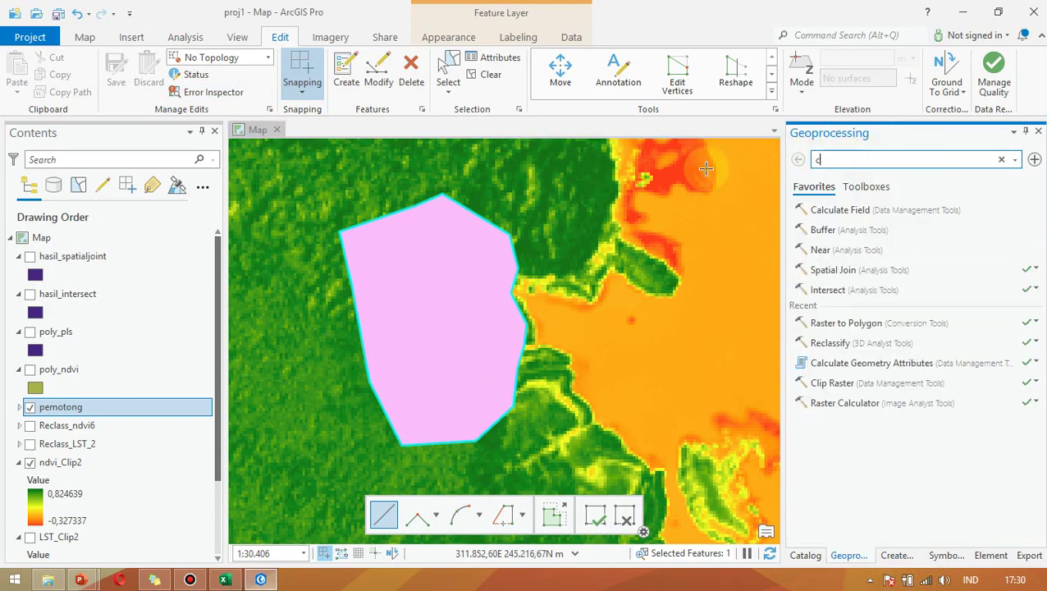
type("clip")
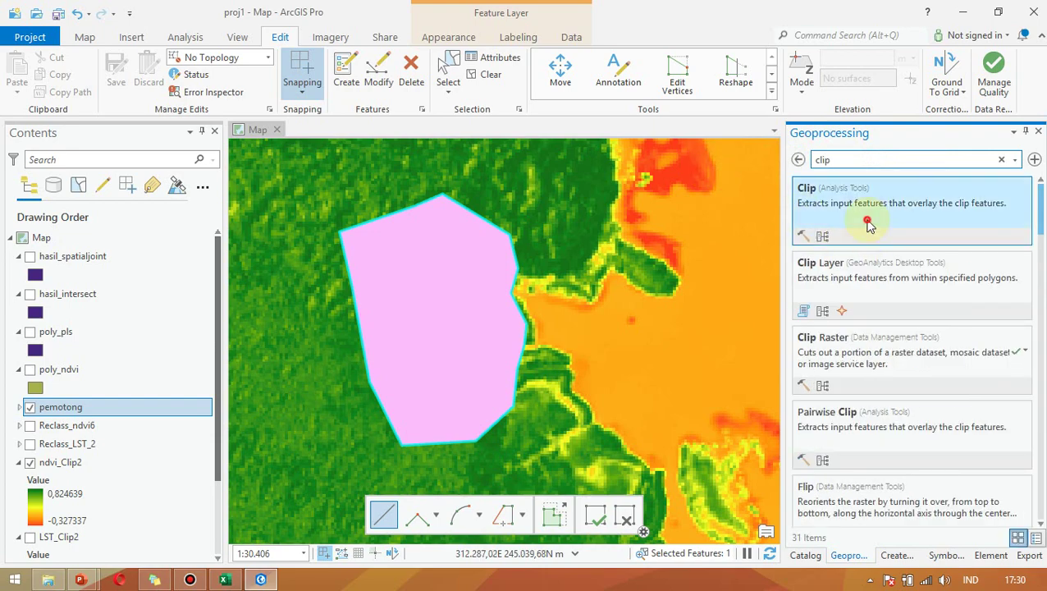
left_click(864, 230)
left_click(1016, 255)
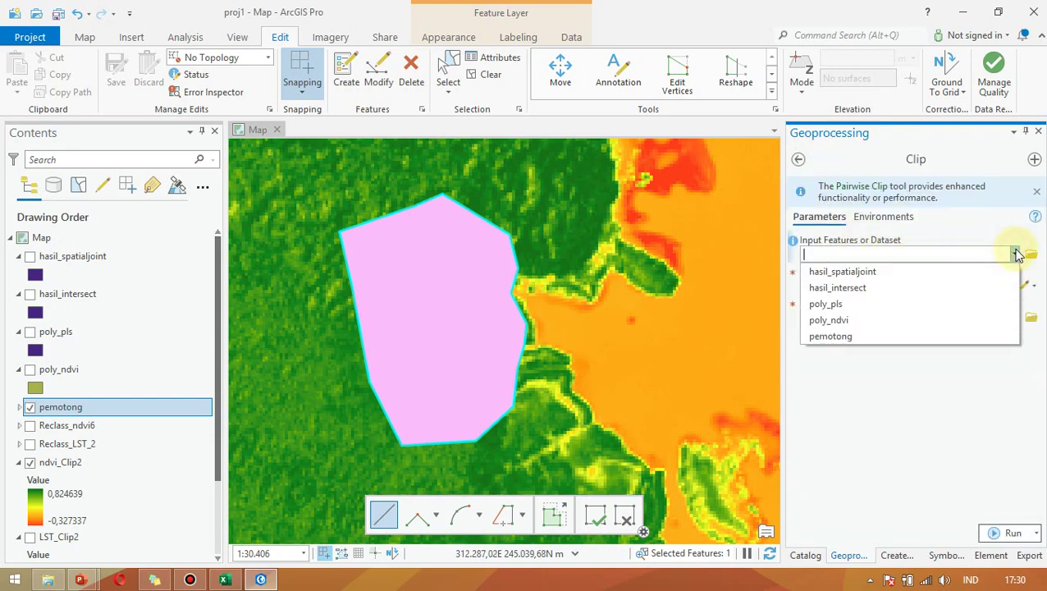
left_click(876, 272)
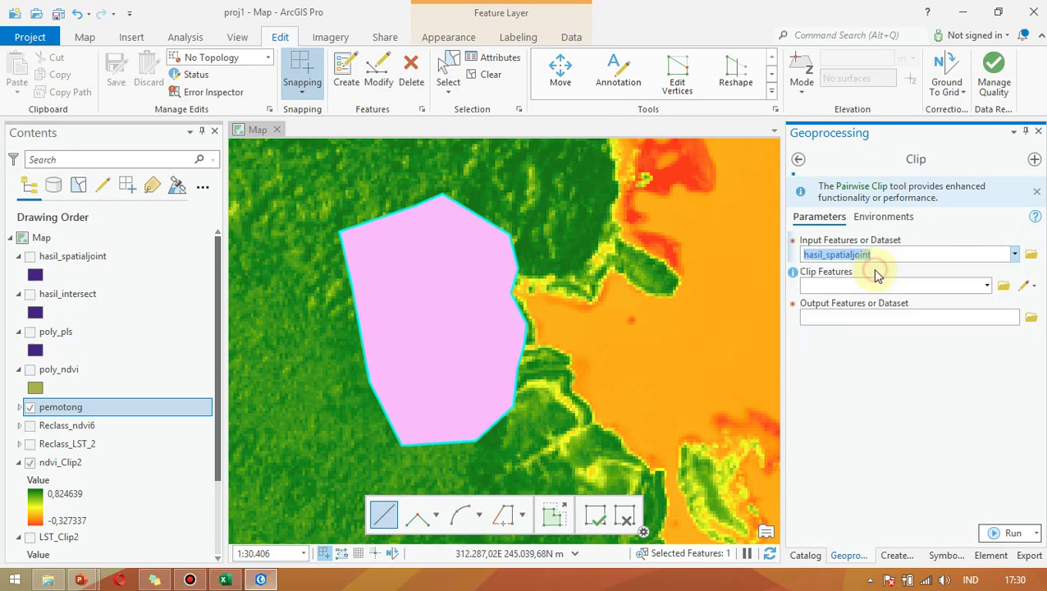
left_click(29, 256)
left_click(30, 256)
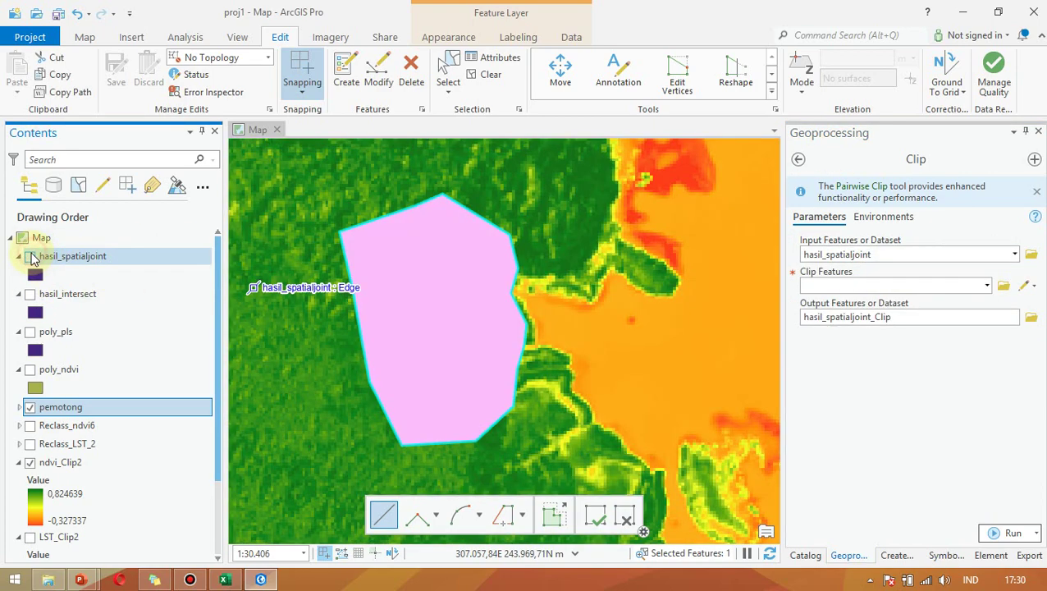
left_click(987, 286)
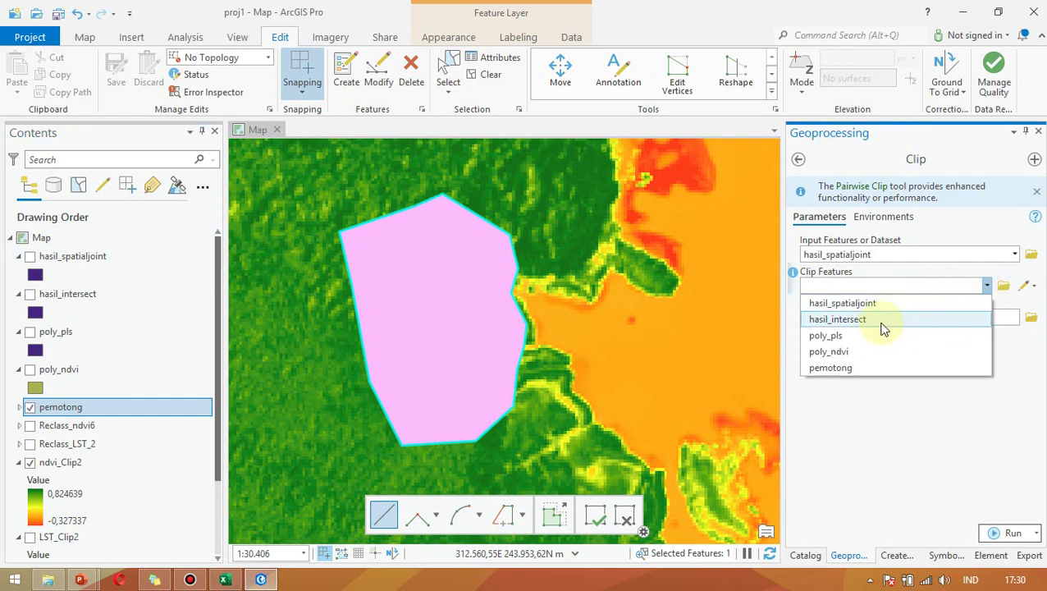
left_click(851, 367)
Set the Clip output to after_spesific_data.shp in the pertemuan 14 folder and run the tool.
left_click(977, 320)
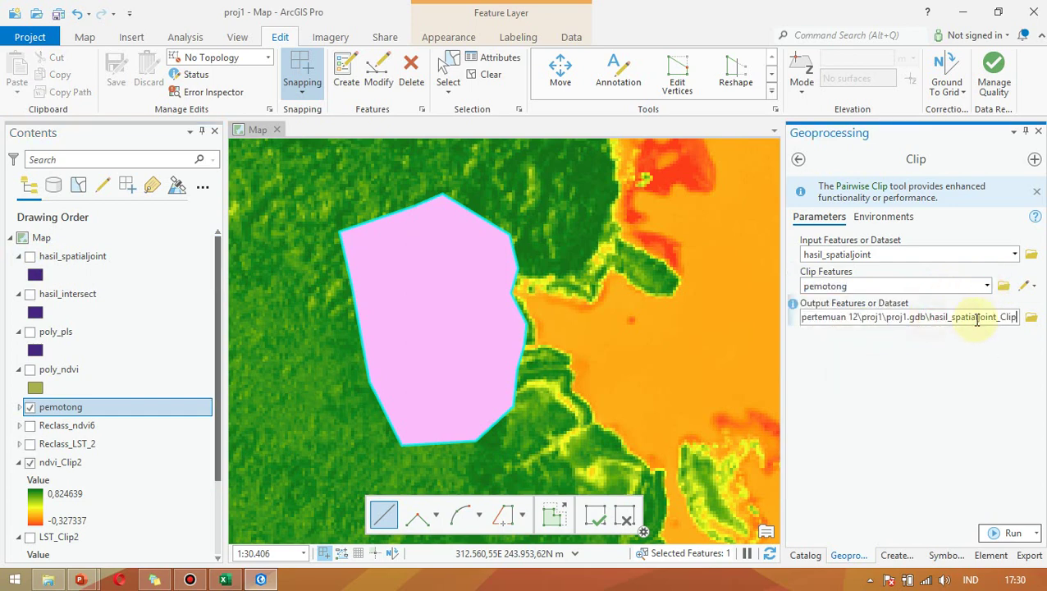
left_click(1032, 318)
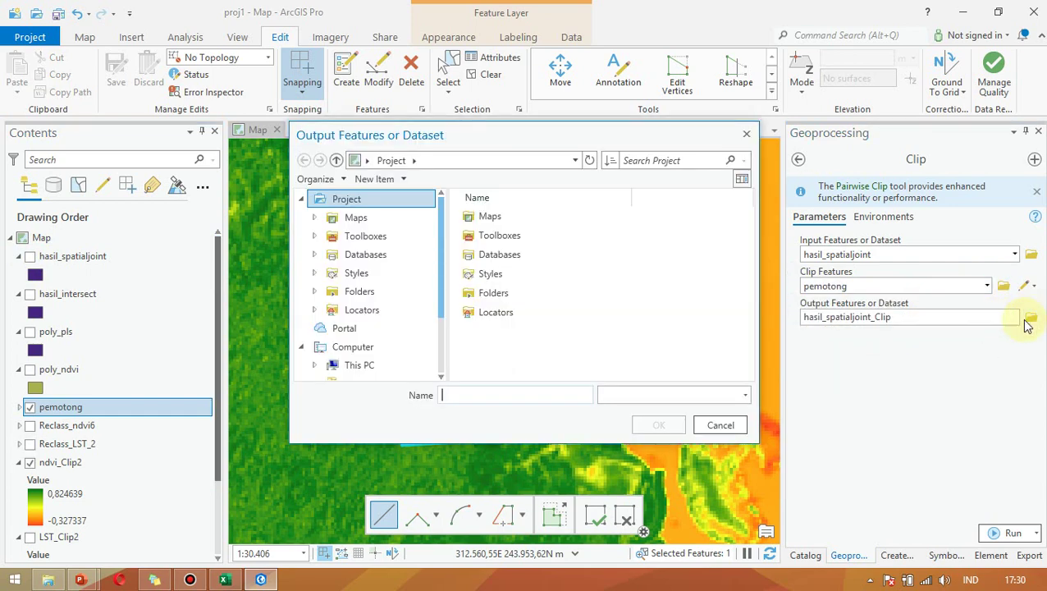
double_click(505, 293)
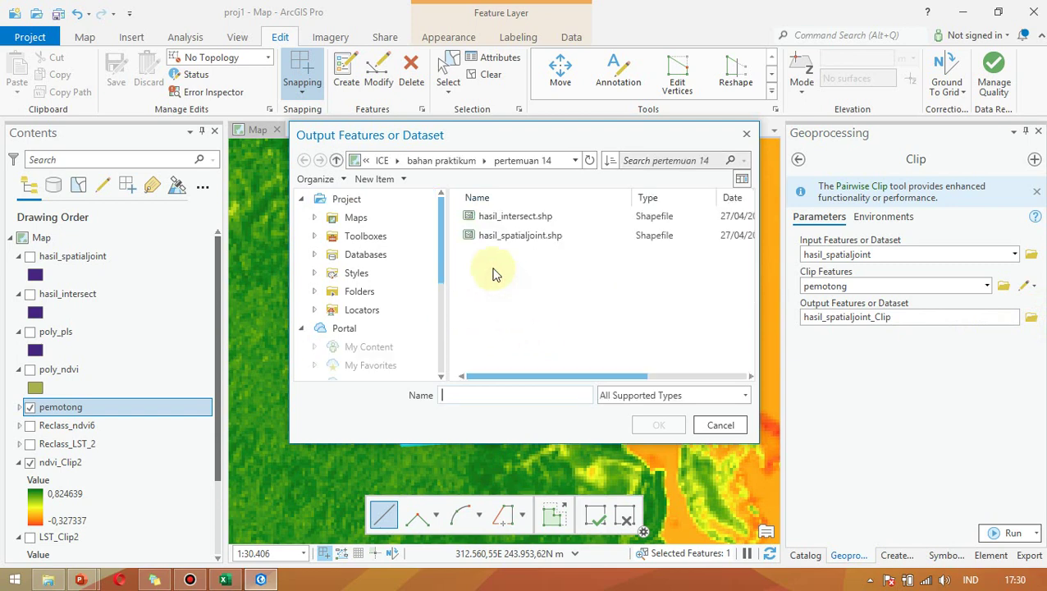
left_click(515, 394)
type("ata.shp")
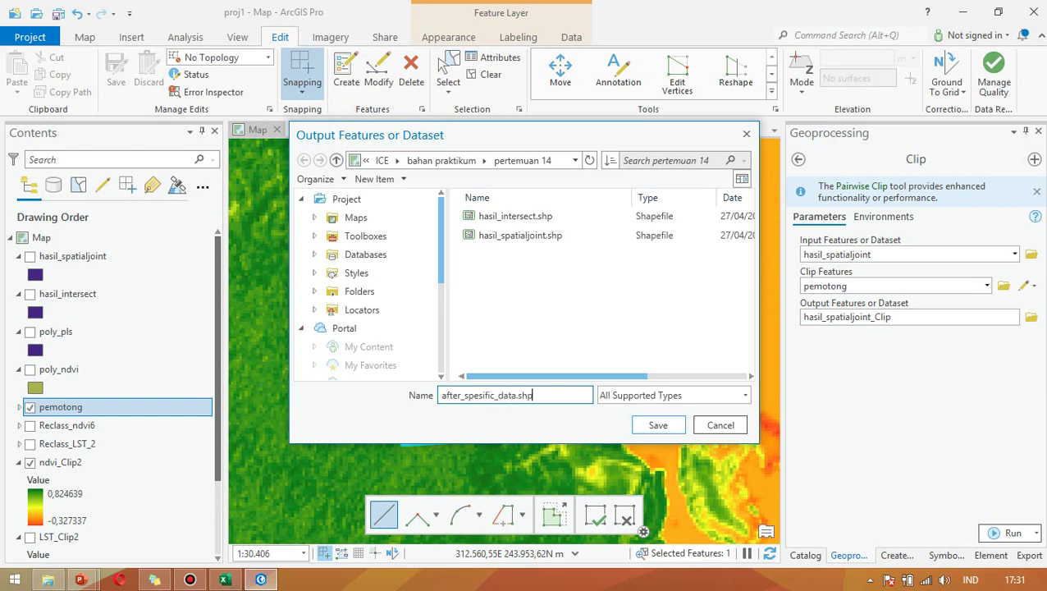
key("Return")
left_click(1012, 533)
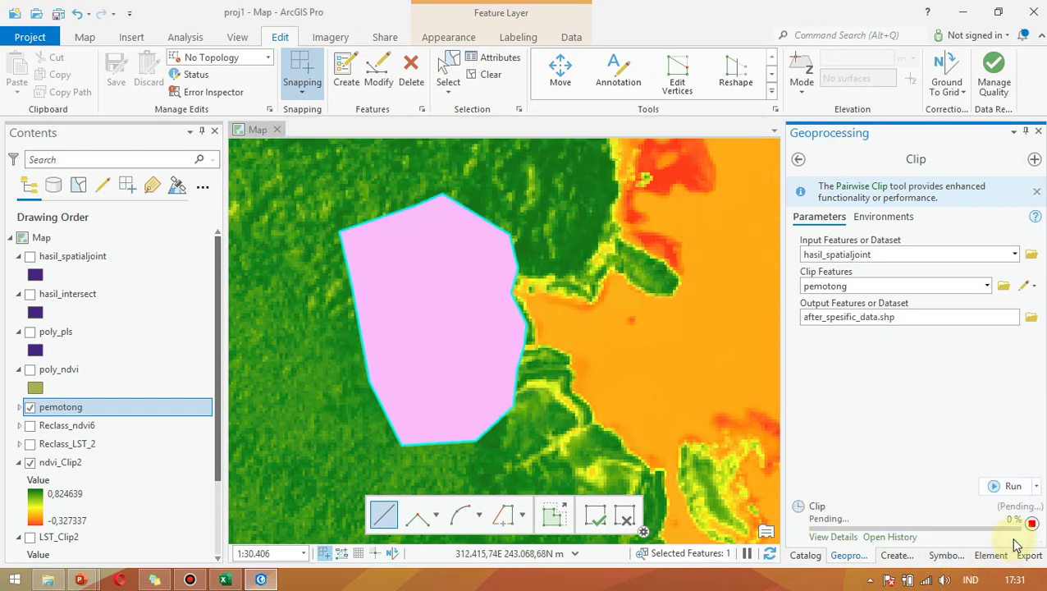
left_click(833, 537)
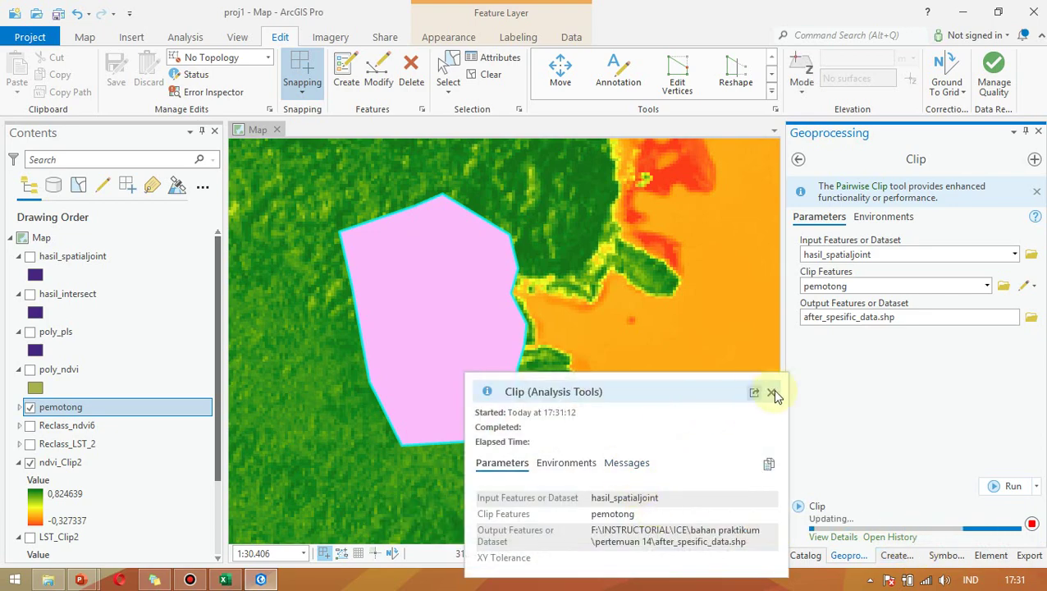
left_click(774, 393)
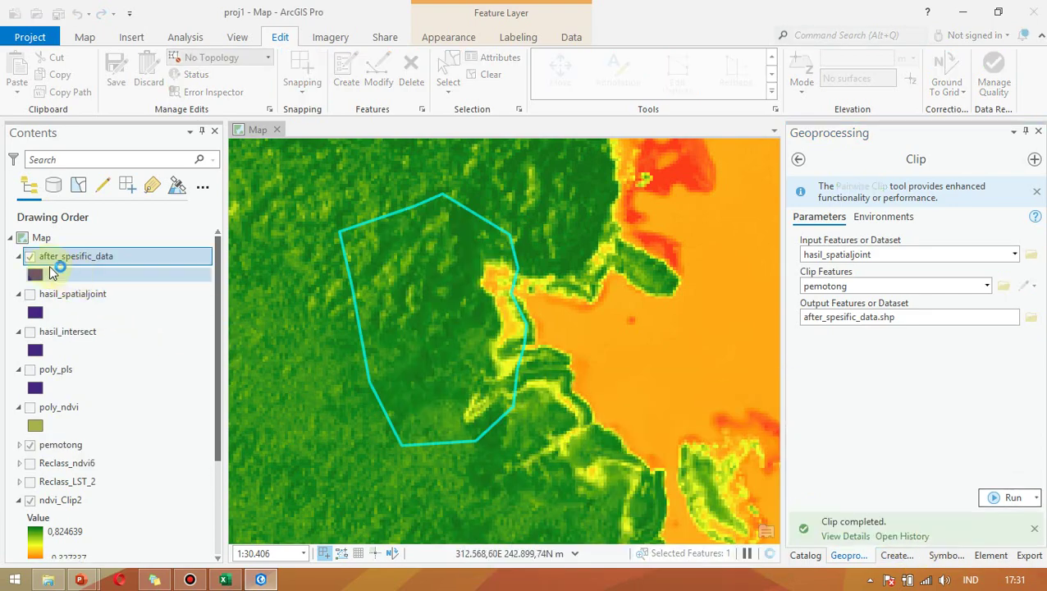
left_click(378, 299)
left_click(455, 355)
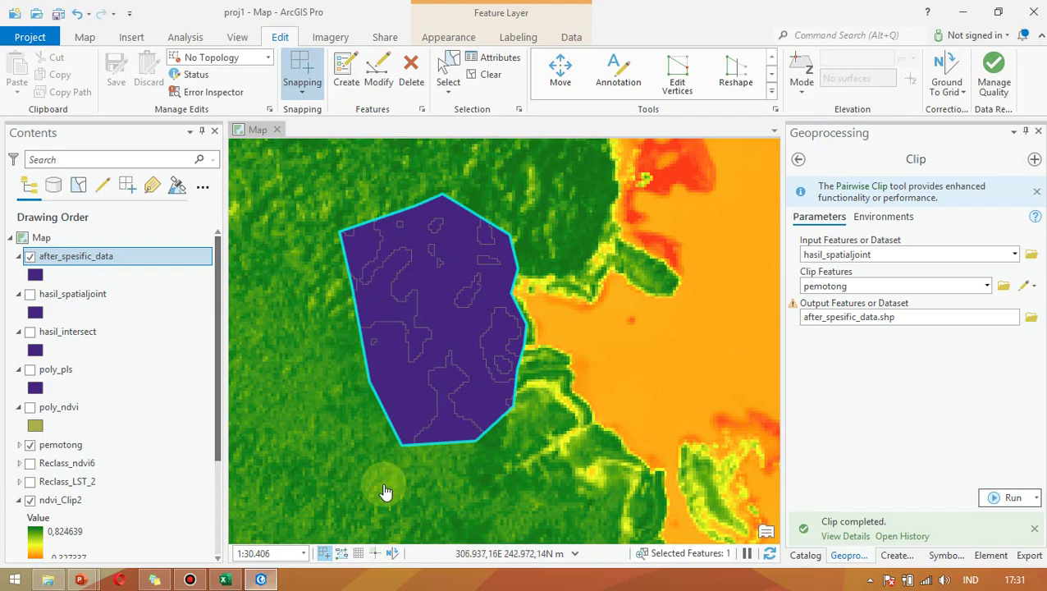
Switch to File Explorer and open after_spesific_data.dbf from the pertemuan 14 folder in Excel.
left_click(47, 579)
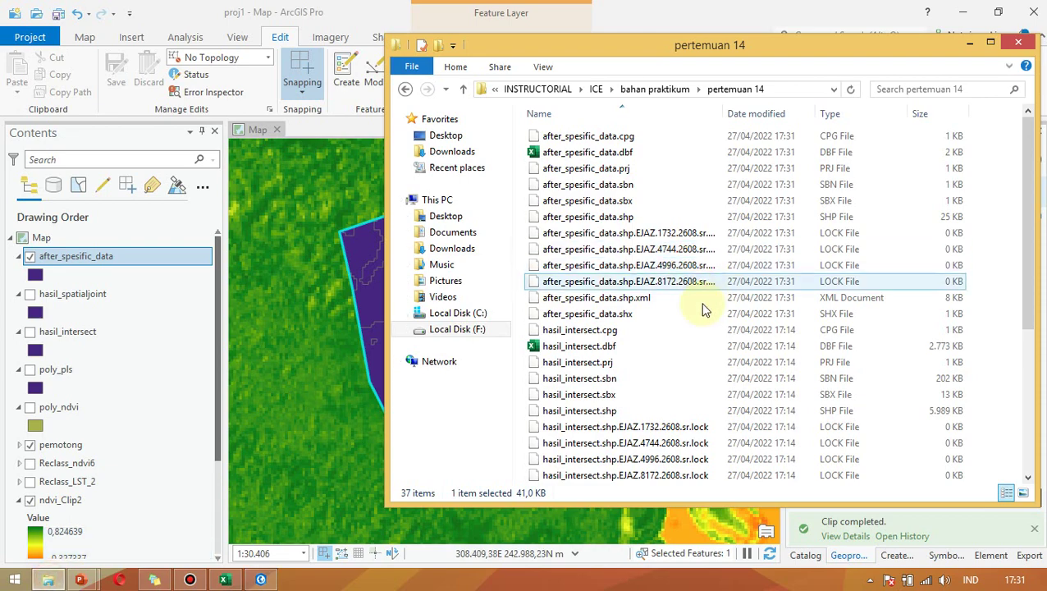
scroll(611, 328, "down", 2)
scroll(608, 232, "up", 2)
double_click(607, 151)
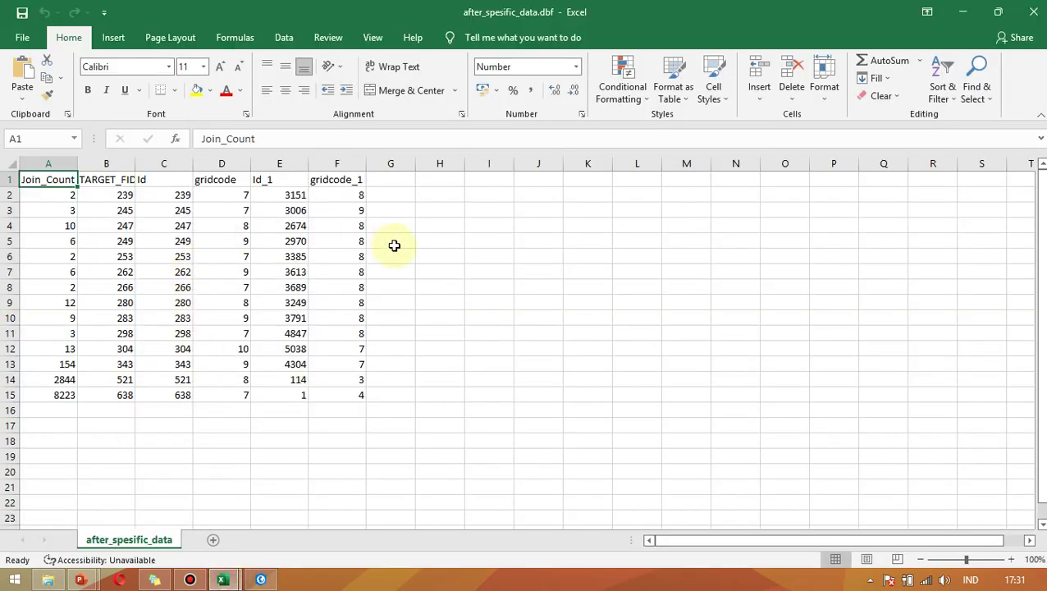
Rename the gridcode header in D1 to kelas_lst and the gridcode_1 header in F1 to kelas_ndvi.
left_click(210, 182)
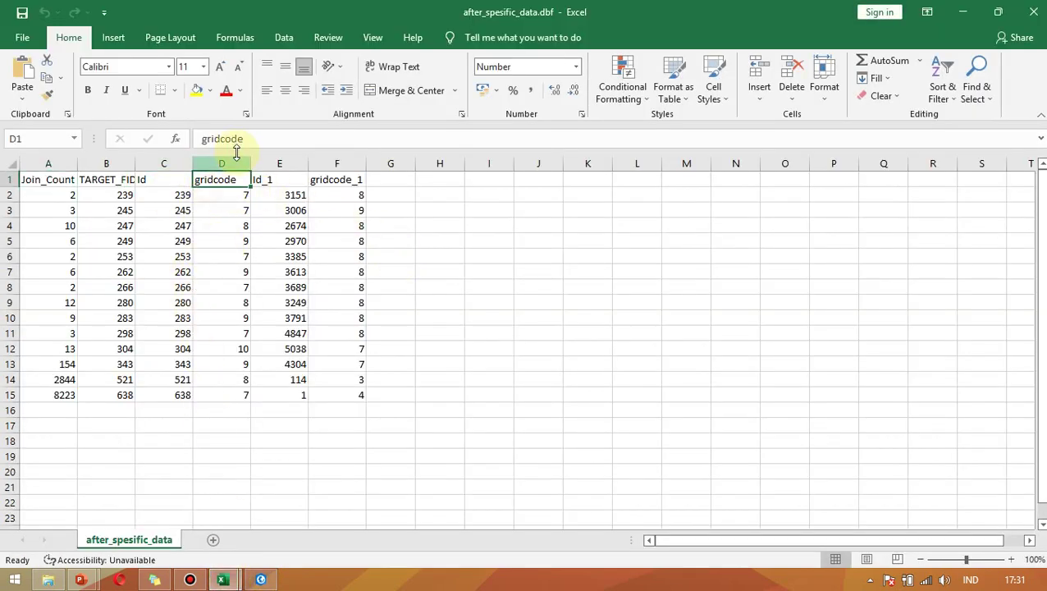
left_click_drag(177, 140, 83, 140)
type("kelas_ls")
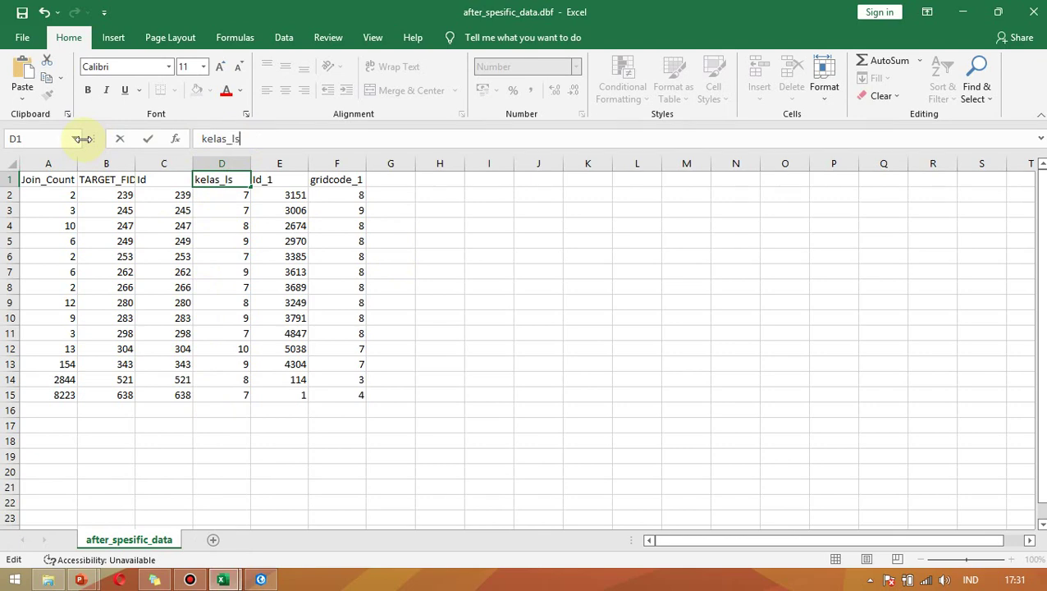
type("t")
left_click(339, 182)
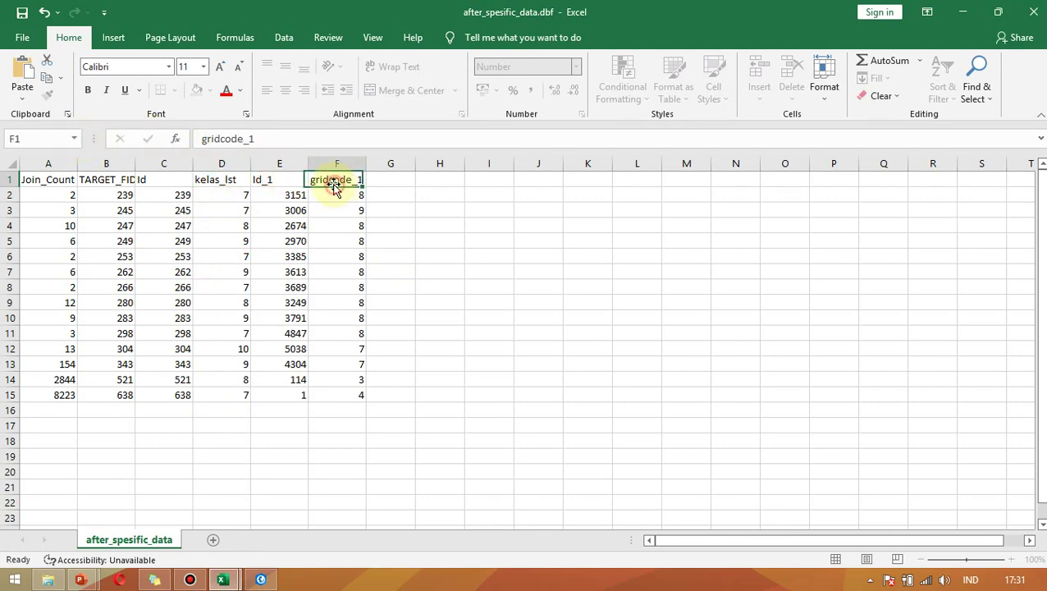
left_click_drag(304, 138, 59, 138)
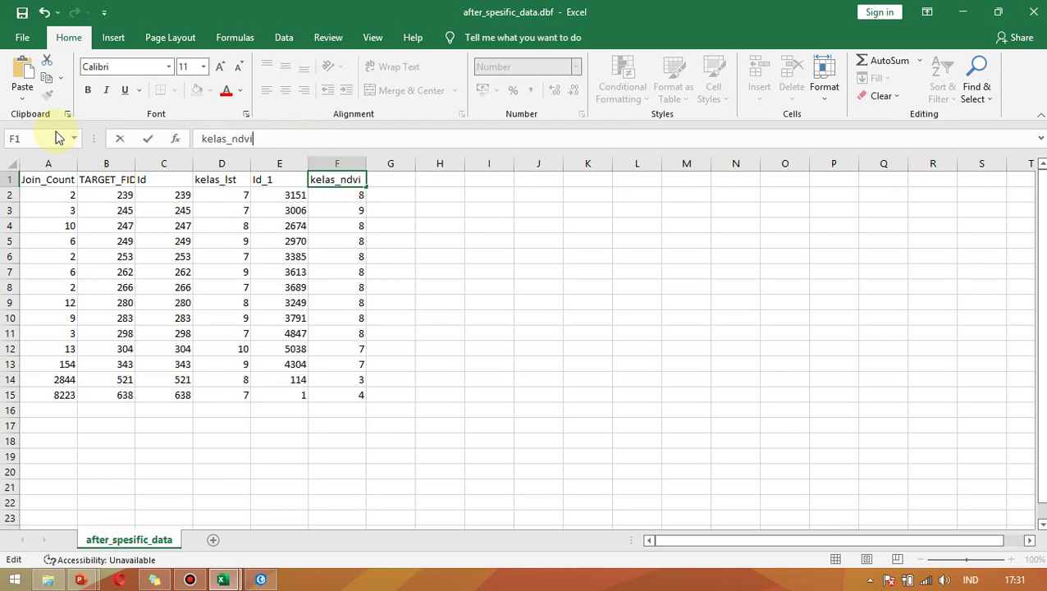
Calculate the correlation between kelas_lst and kelas_ndvi in cell G2 with =CORREL(D2:D15;F2:F15).
left_click(397, 193)
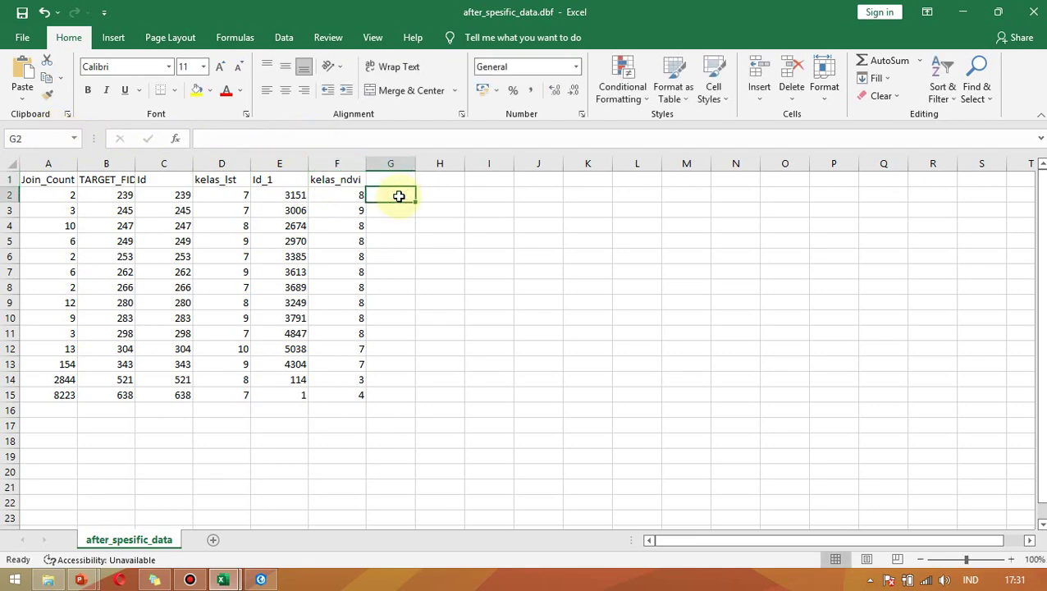
type("=correl")
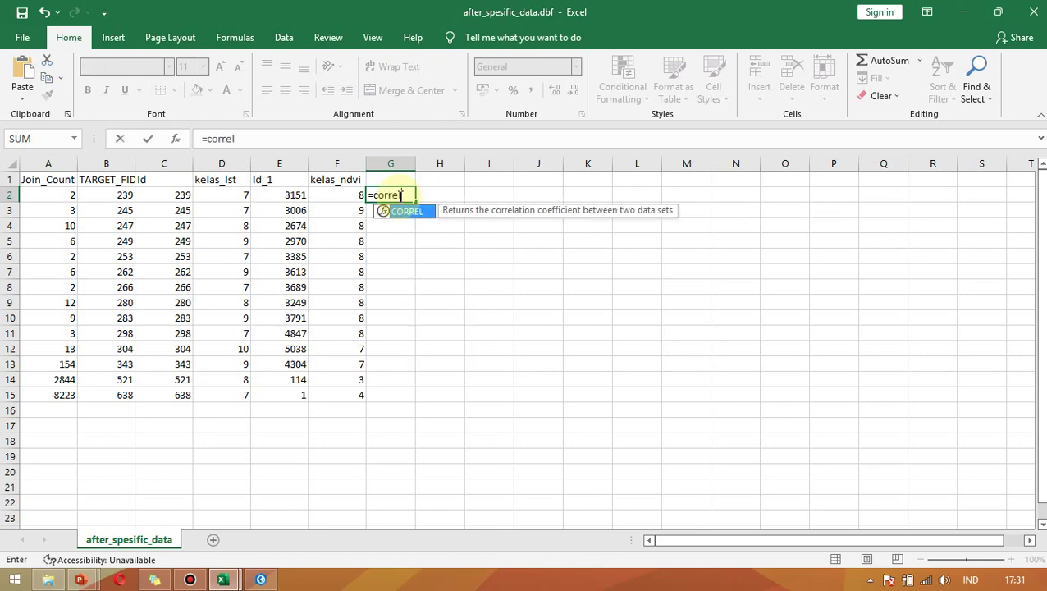
type("(")
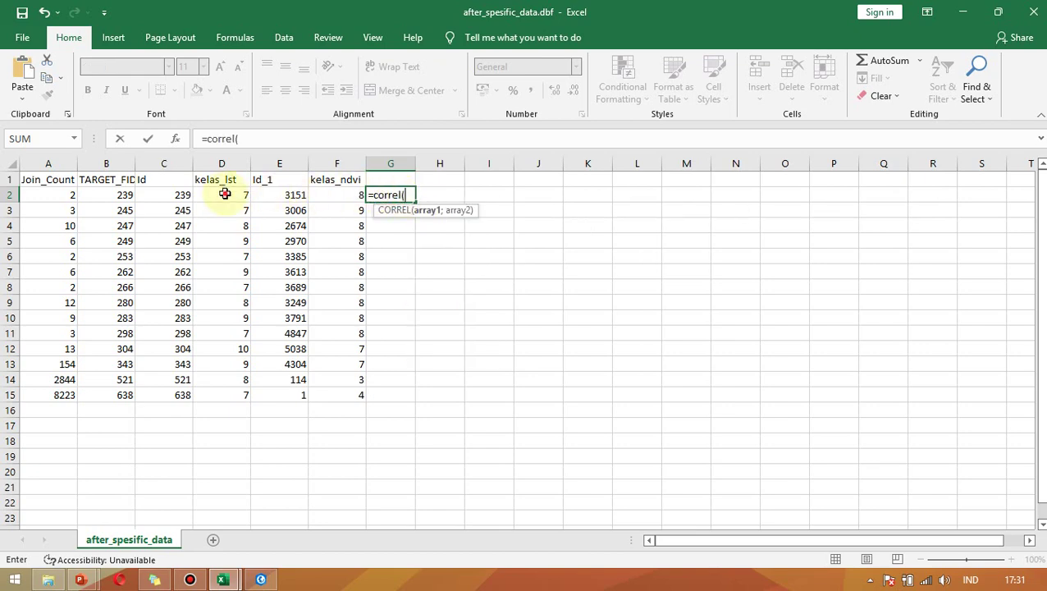
left_click_drag(225, 194, 217, 392)
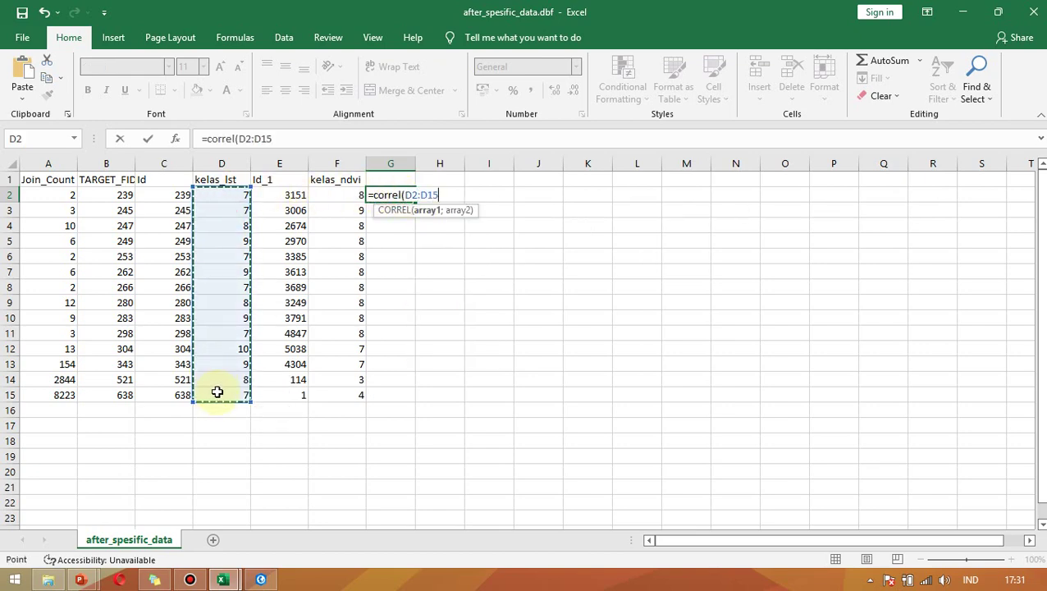
type(";")
left_click_drag(339, 192, 339, 389)
key("Return")
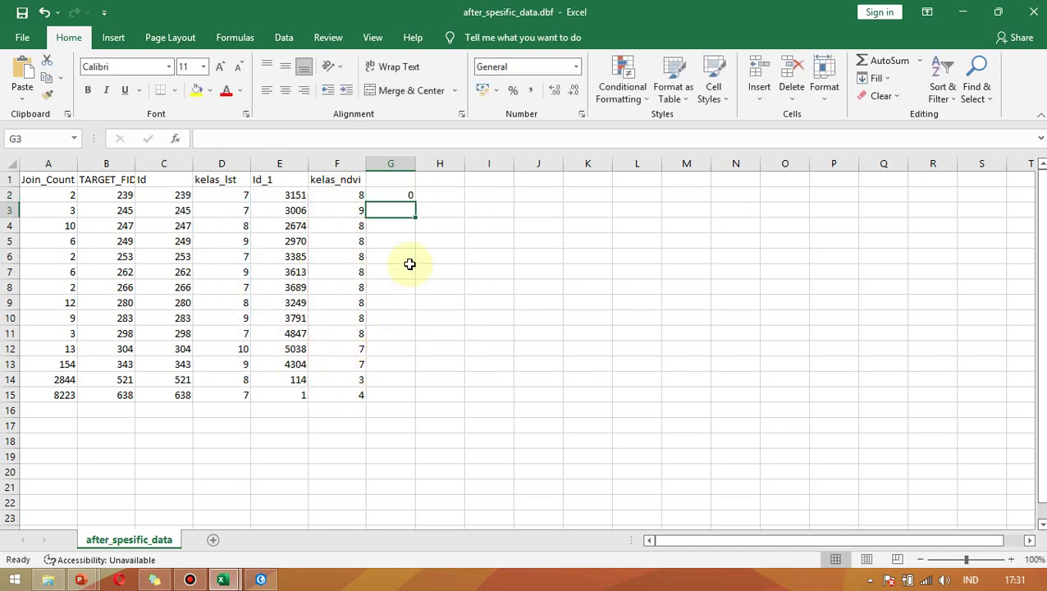
Clear the correlation formula from G2, and copy the kelas_lst and kelas_ndvi columns into Book1 starting at column B.
left_click(392, 193)
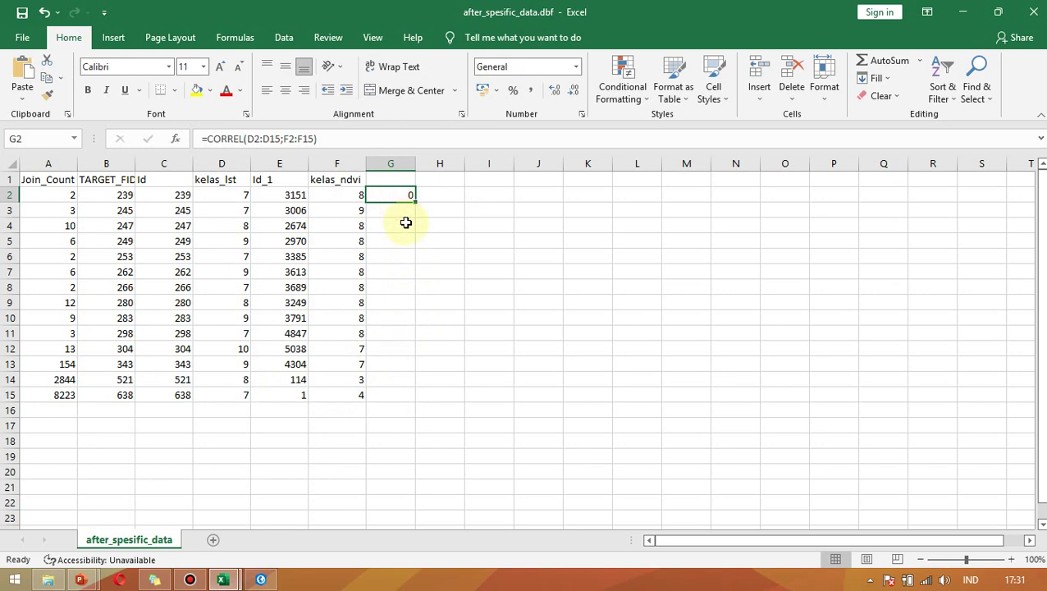
key("Delete")
left_click_drag(243, 197, 236, 387)
left_click(225, 164)
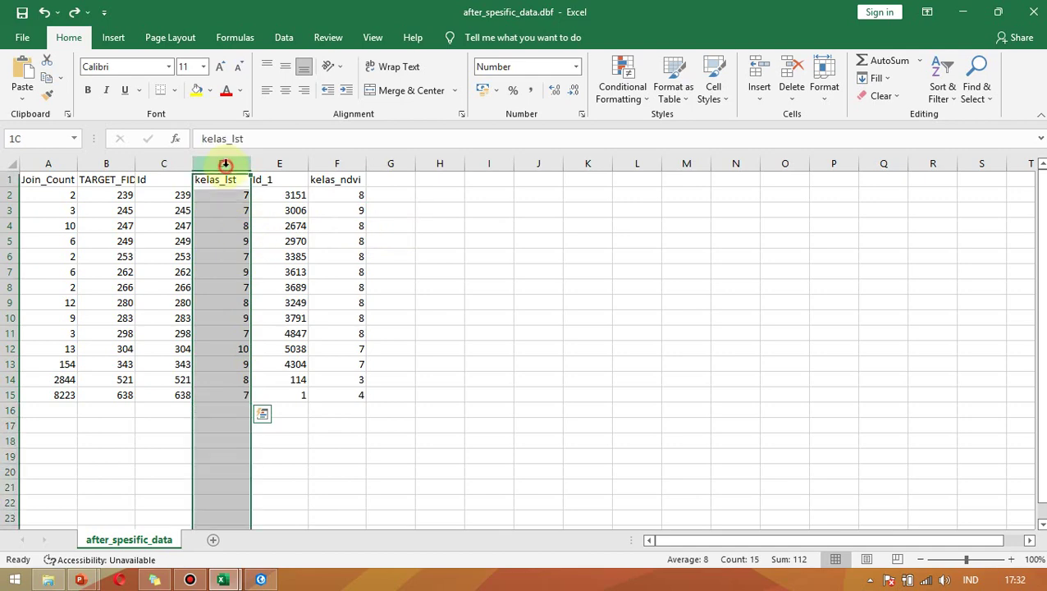
left_click(333, 158, "ctrl")
key("ctrl+c")
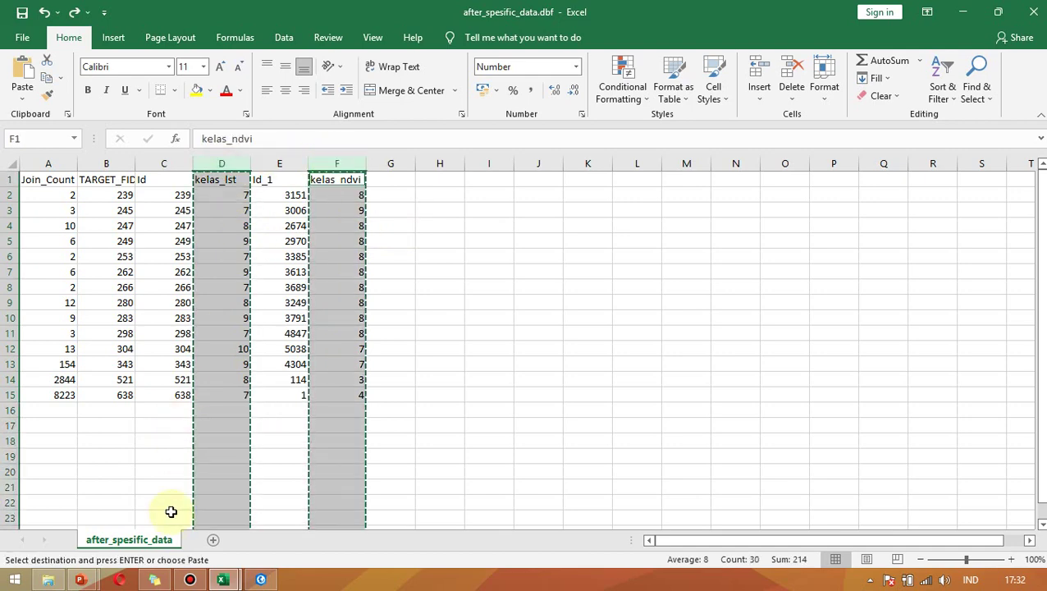
left_click(221, 580)
left_click(164, 507)
key("ctrl+v")
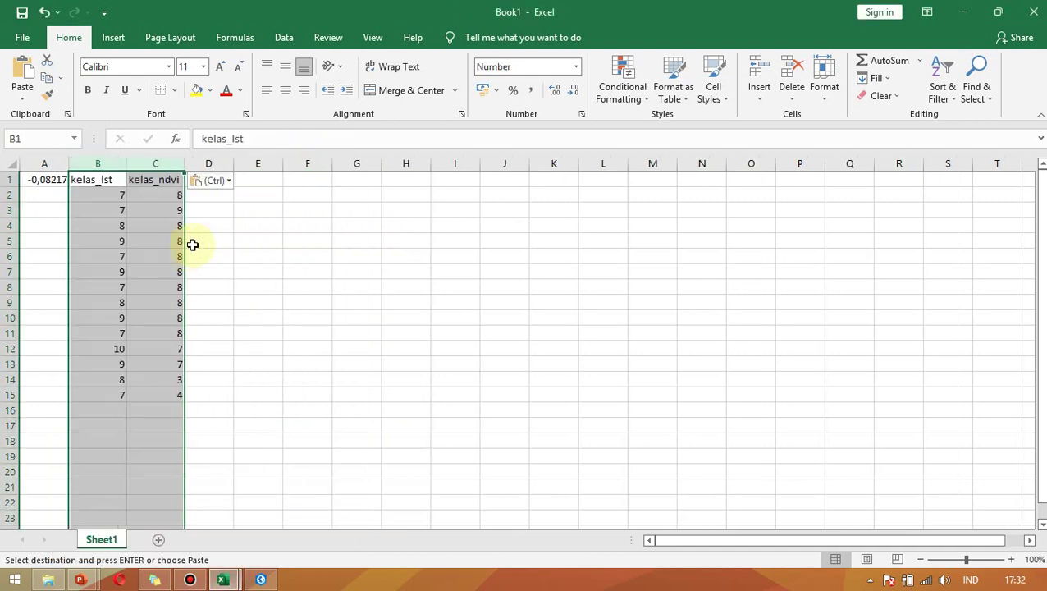
Calculate the correlation between kelas_lst and kelas_ndvi in cell D2 of Book1 with =CORREL(B2:B15;C2:C15).
left_click(213, 207)
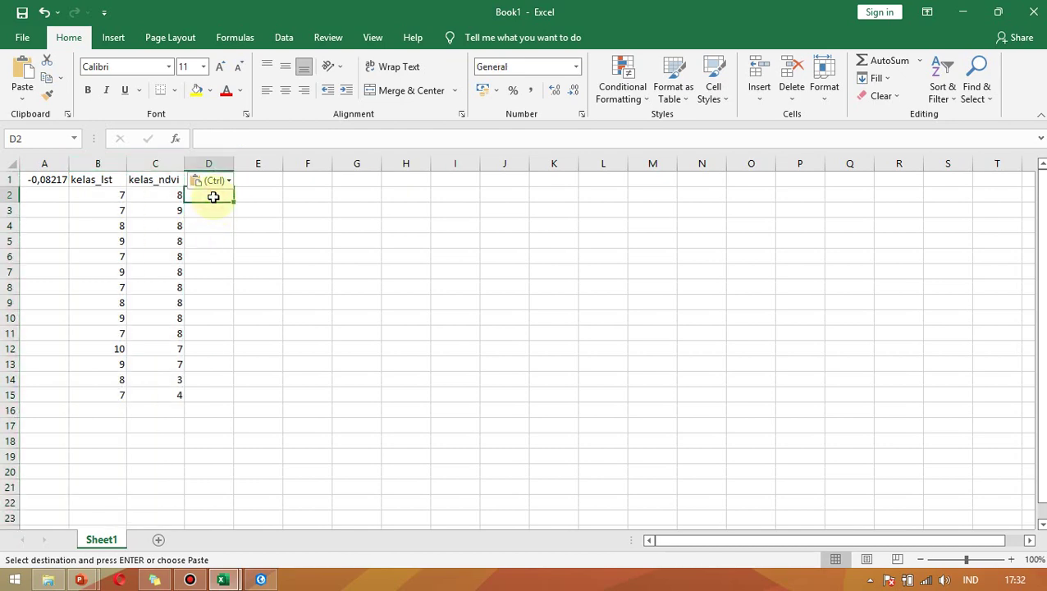
type("=cor")
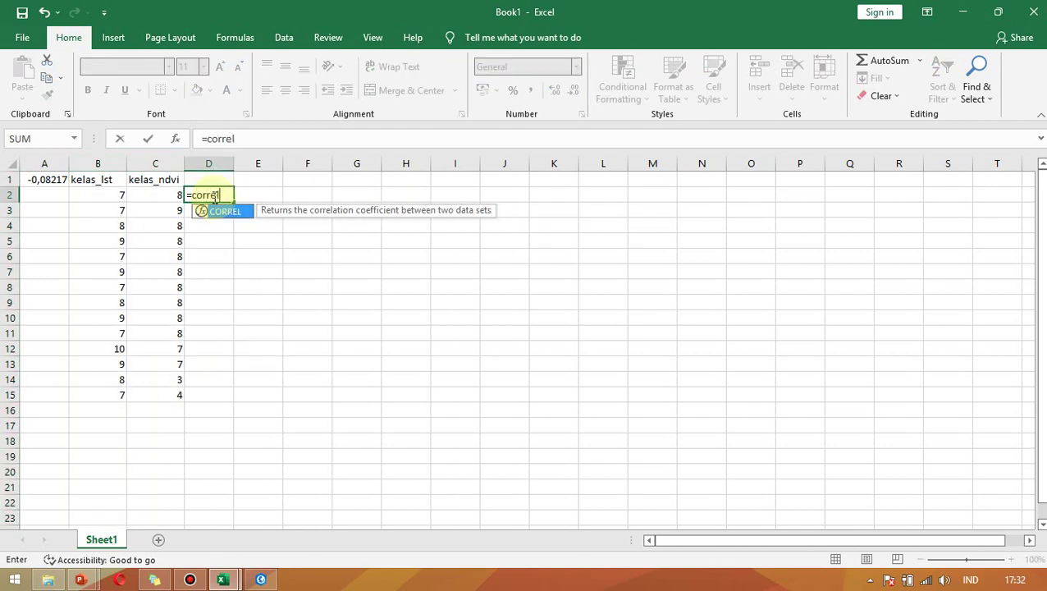
type("rel")
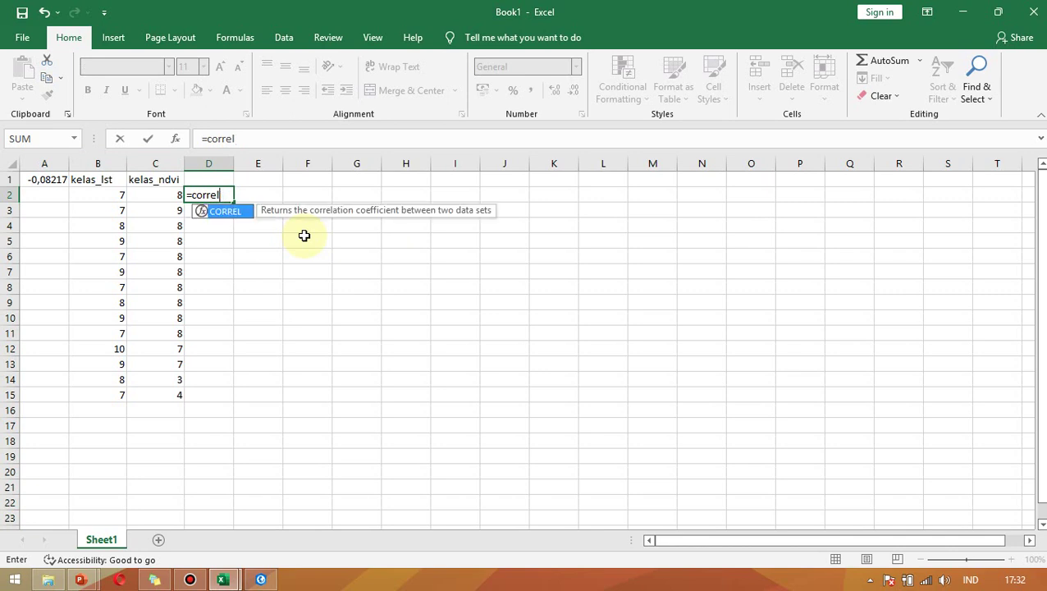
left_click_drag(123, 195, 115, 396)
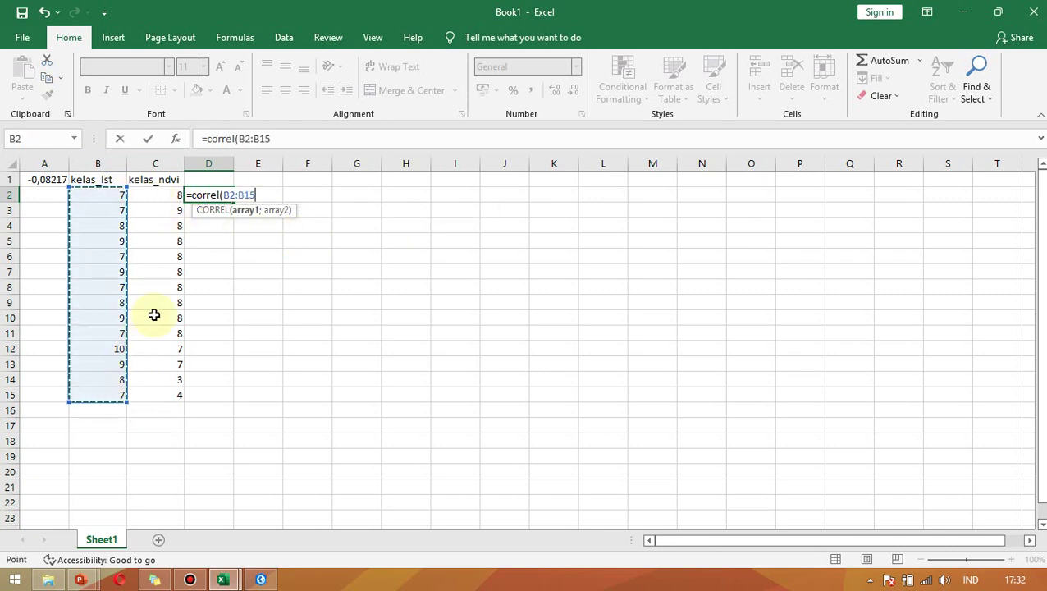
type(";")
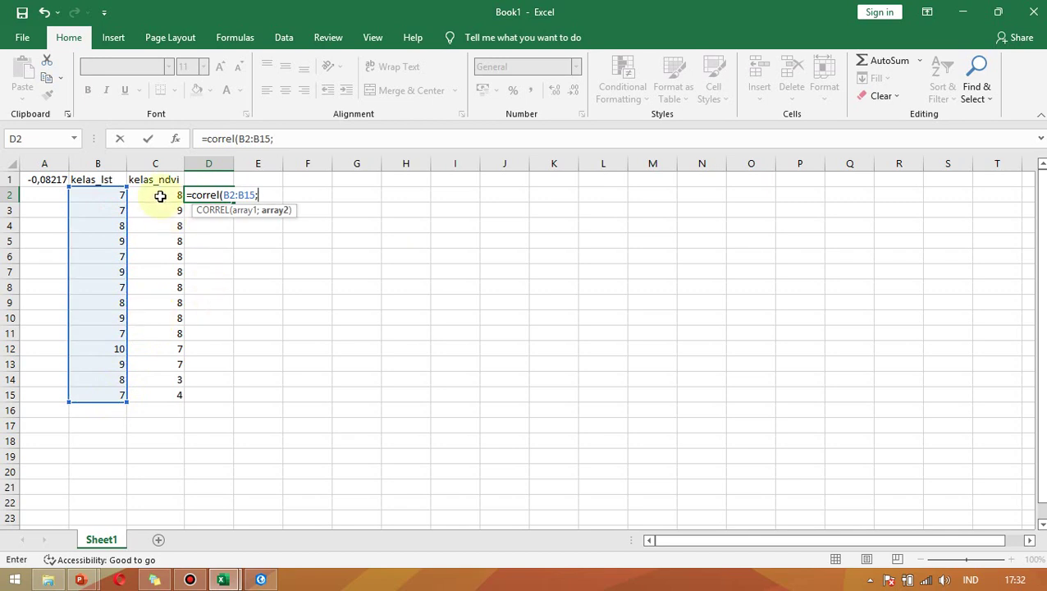
left_click_drag(160, 196, 173, 393)
key("Return")
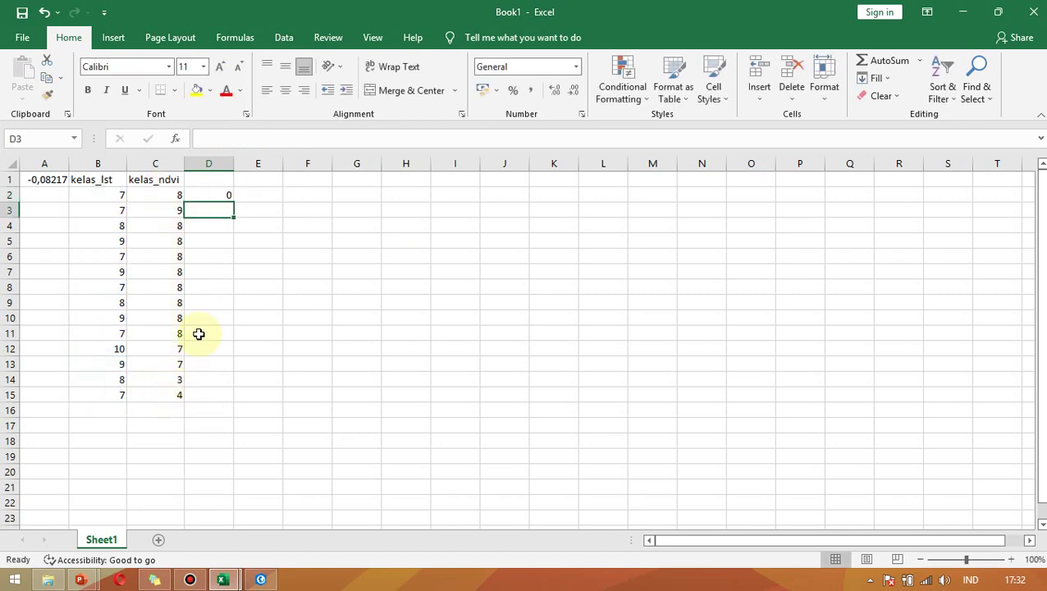
left_click(213, 195)
left_click(264, 244)
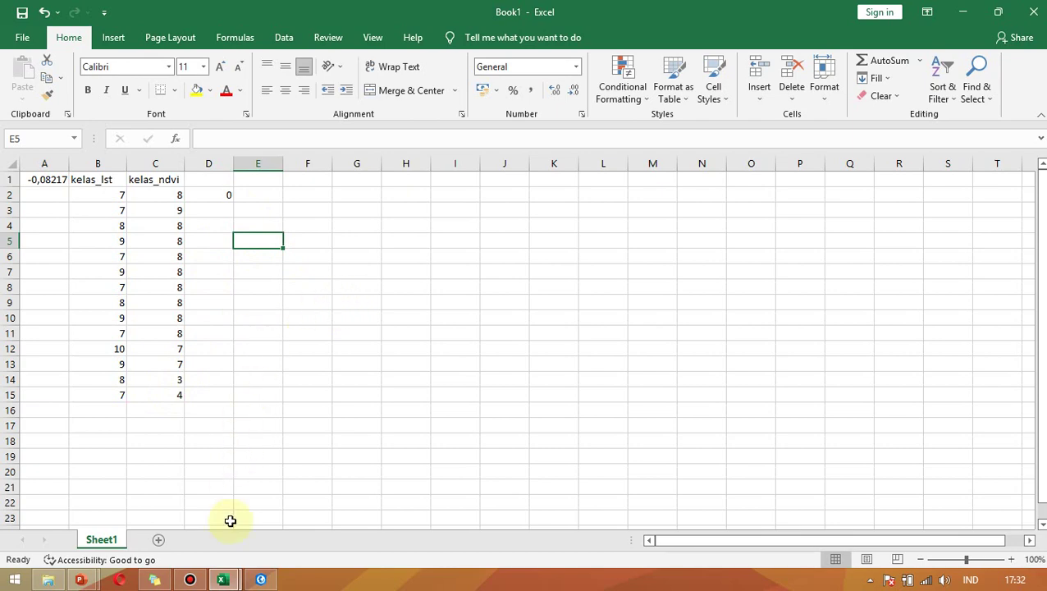
Switch to ArcGIS Pro and hide the after_spesific_data and pemotong layers on the map.
left_click(261, 581)
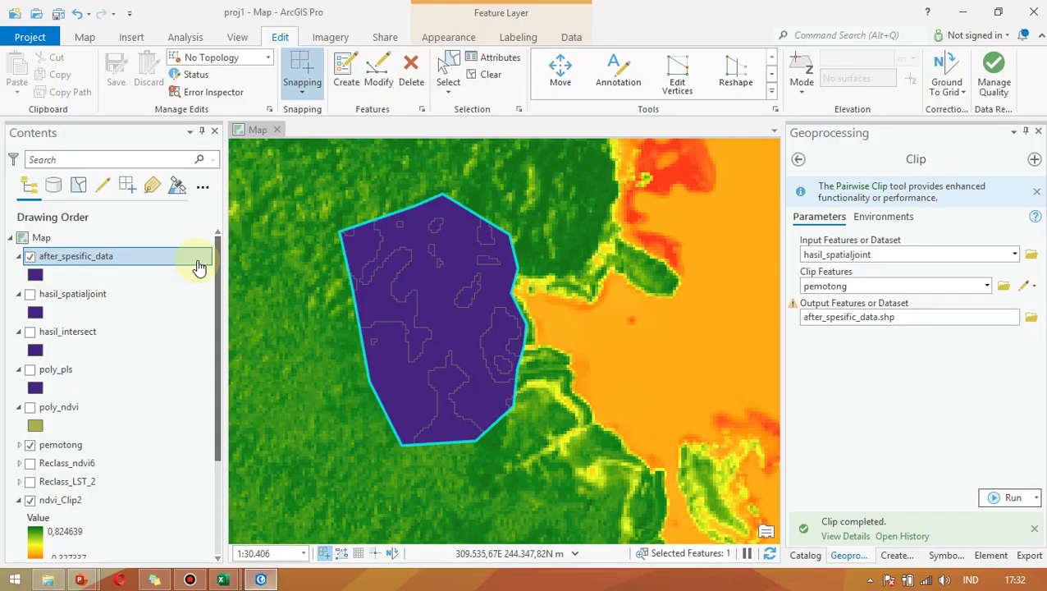
left_click(32, 259)
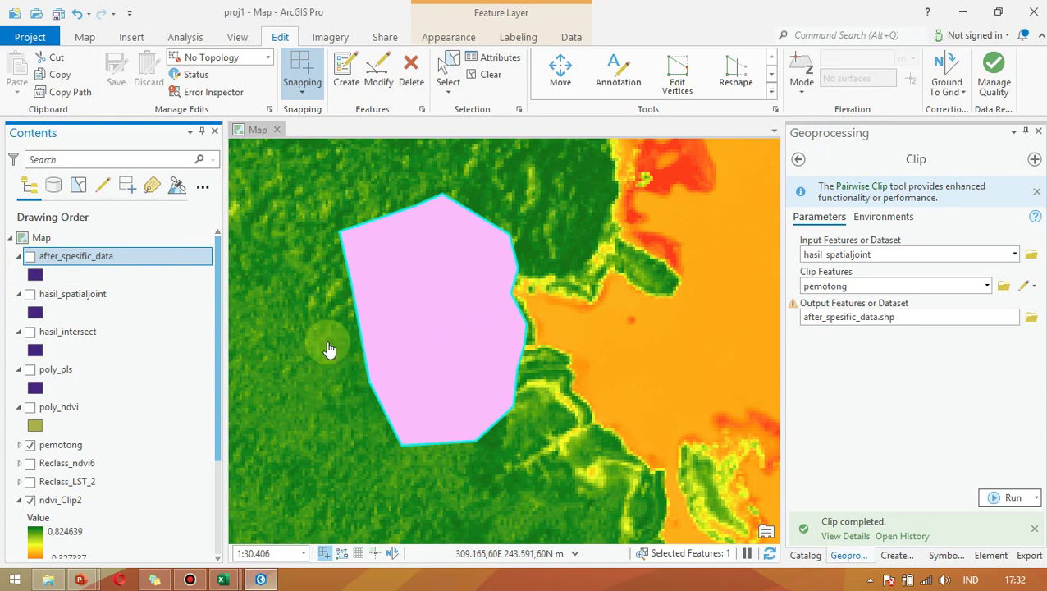
scroll(90, 410, "down", 2)
left_click(72, 428)
scroll(68, 460, "down", 2)
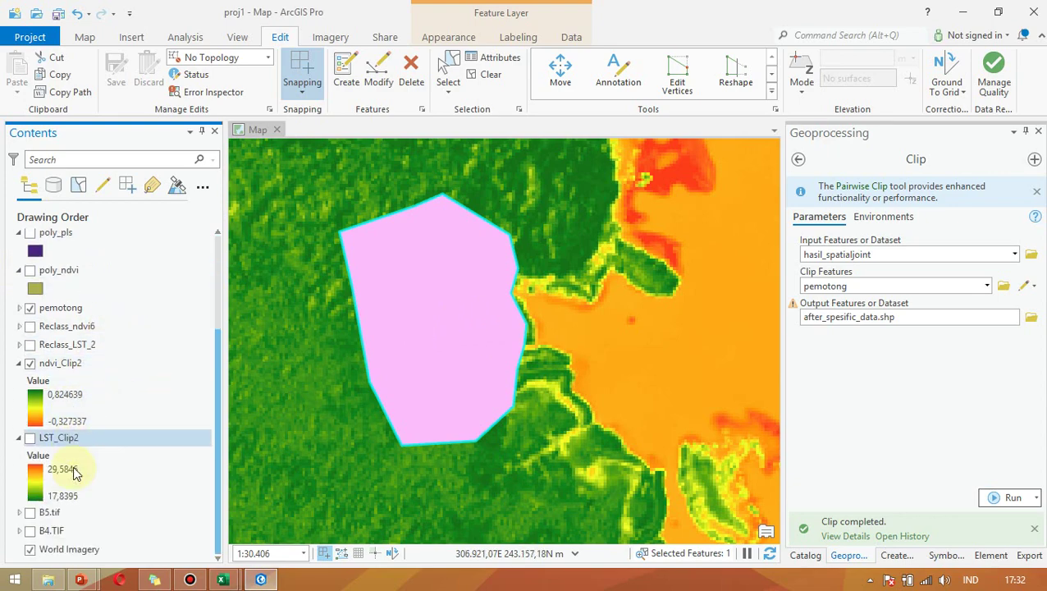
scroll(67, 464, "up", 3)
left_click(37, 400)
left_click(30, 382)
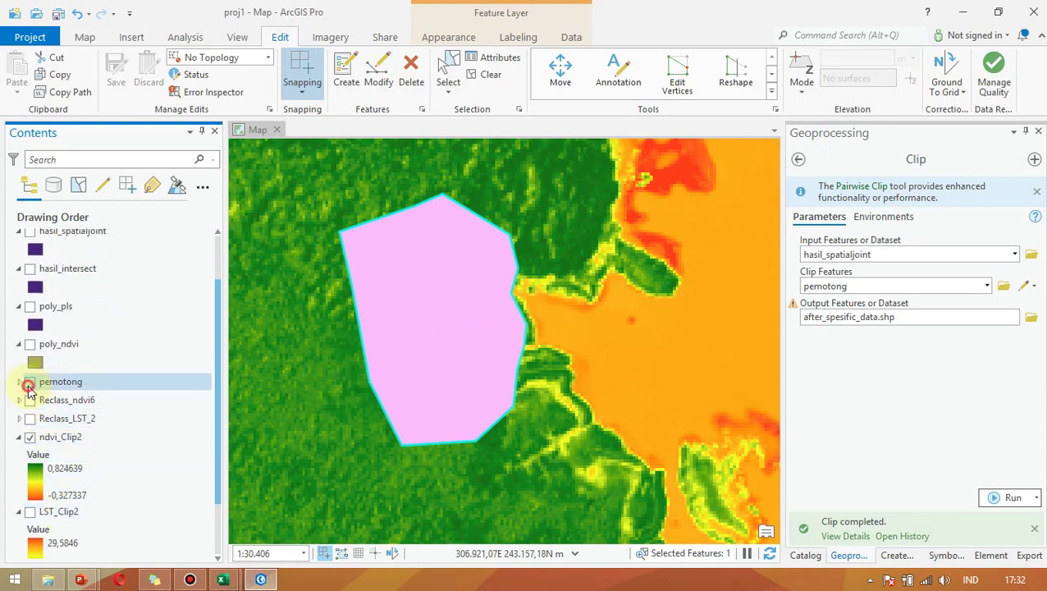
Show LST_Clip2 beneath ndvi_Clip2, and toggle ndvi_Clip2 off and on to compare the two rasters over the wider island.
scroll(399, 357, "down", 3)
scroll(568, 299, "down", 3)
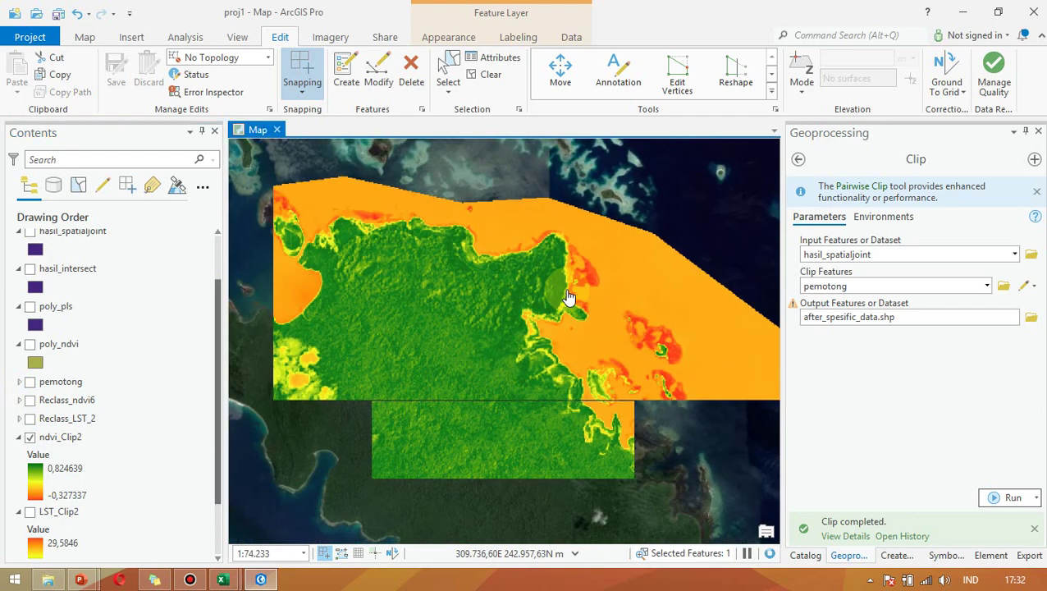
left_click_drag(474, 410, 510, 355)
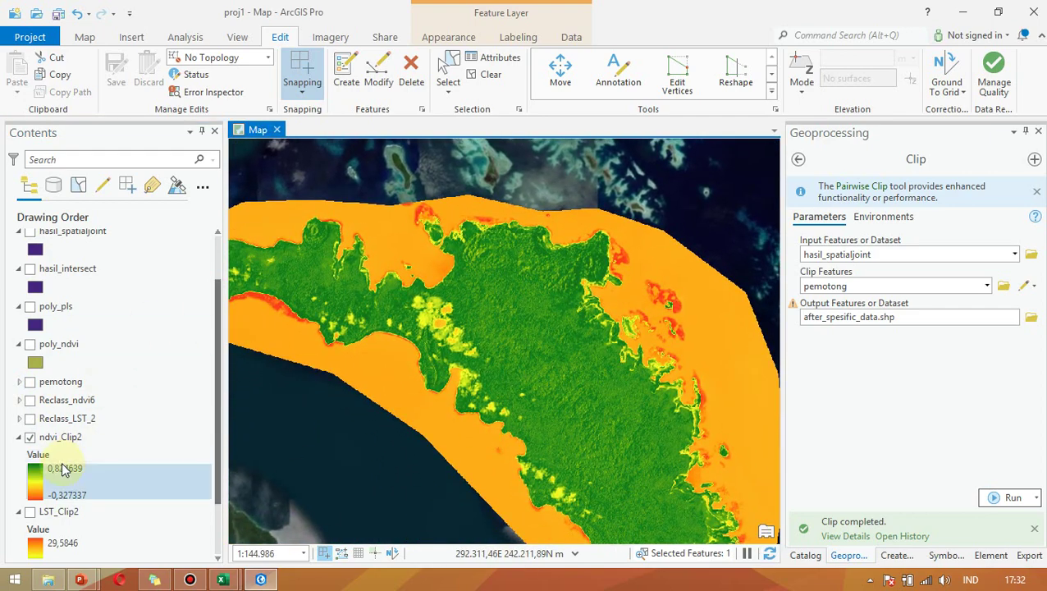
scroll(59, 460, "up", 1)
scroll(33, 476, "down", 2)
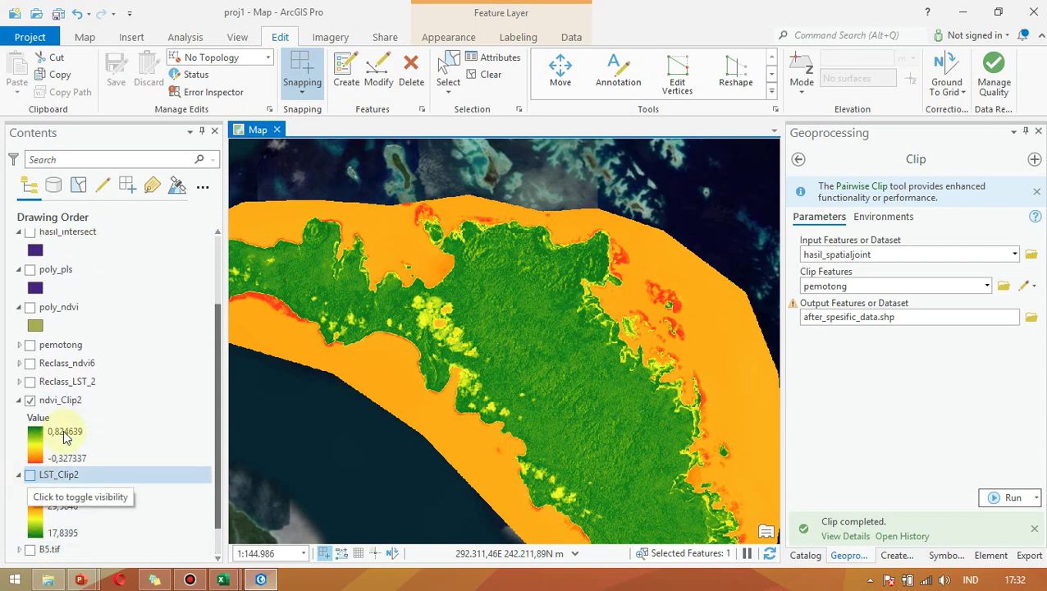
left_click(31, 476)
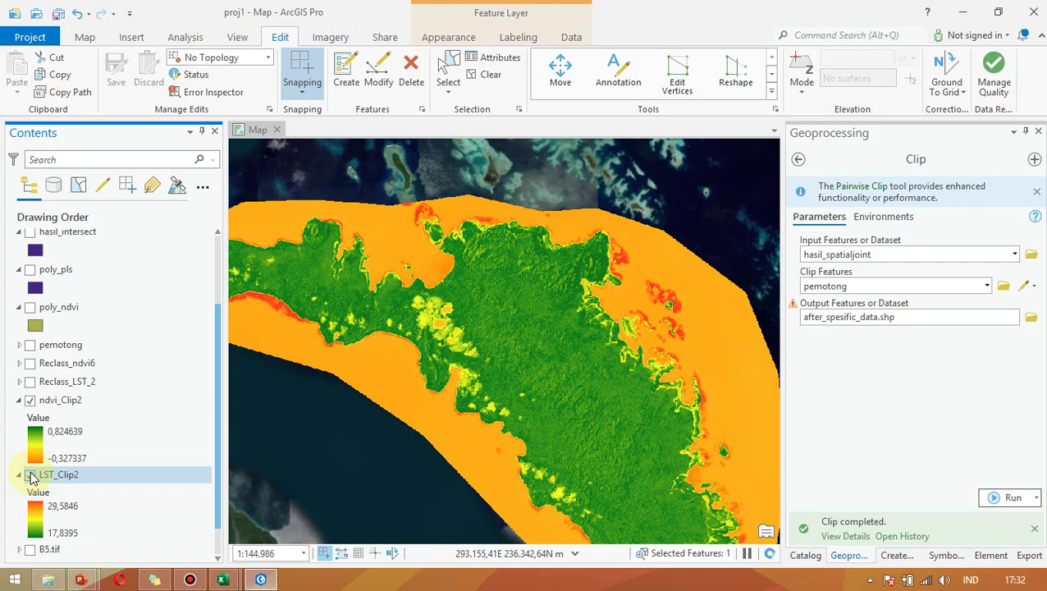
left_click(31, 400)
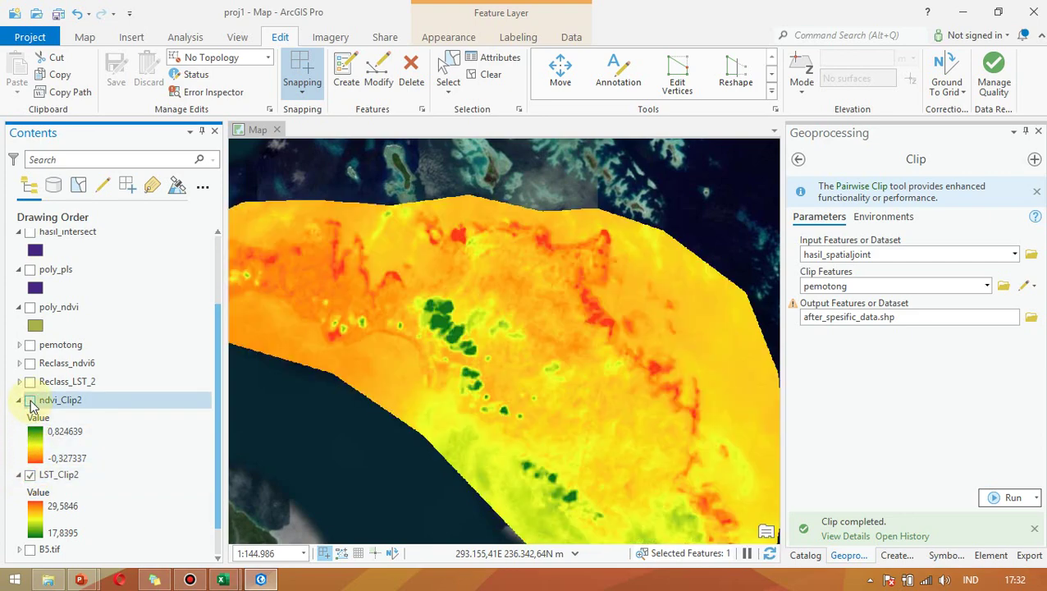
left_click(30, 400)
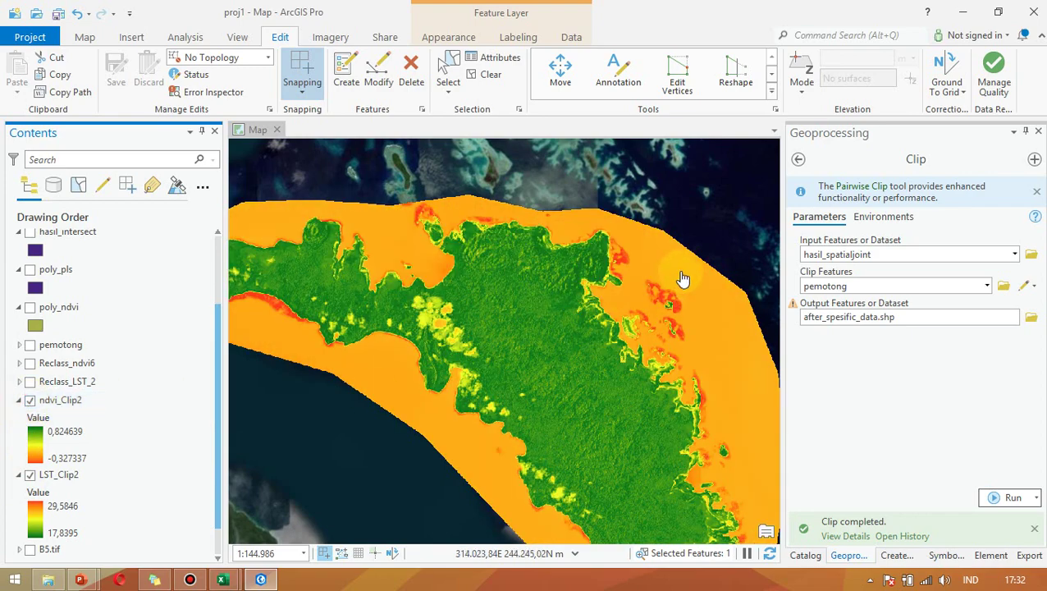
left_click_drag(711, 382, 342, 386)
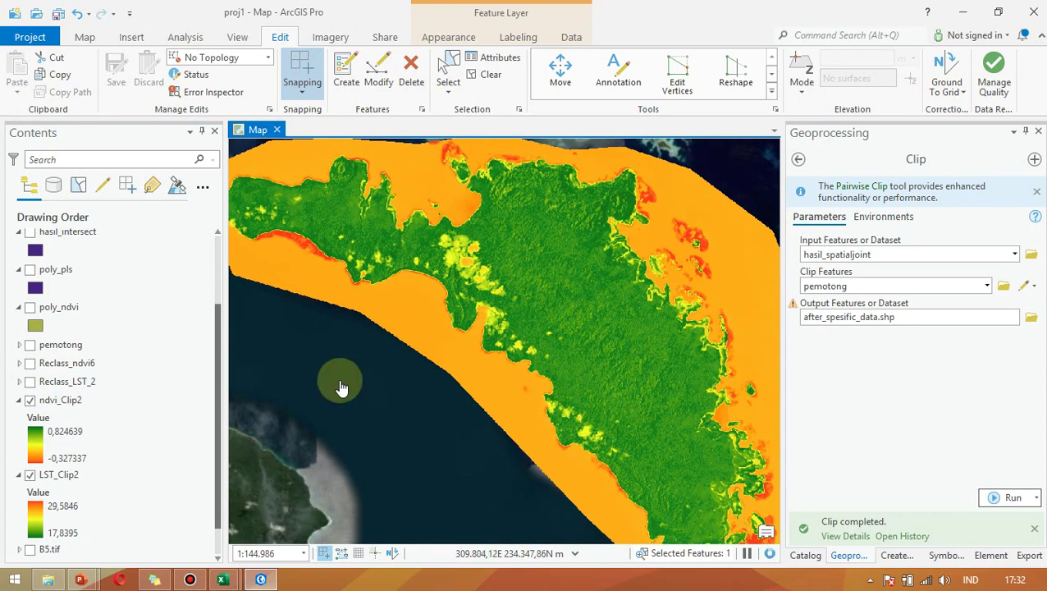
Hide ndvi_Clip2 and examine the temperature pattern of LST_Clip2 along the island from north to south.
left_click(31, 400)
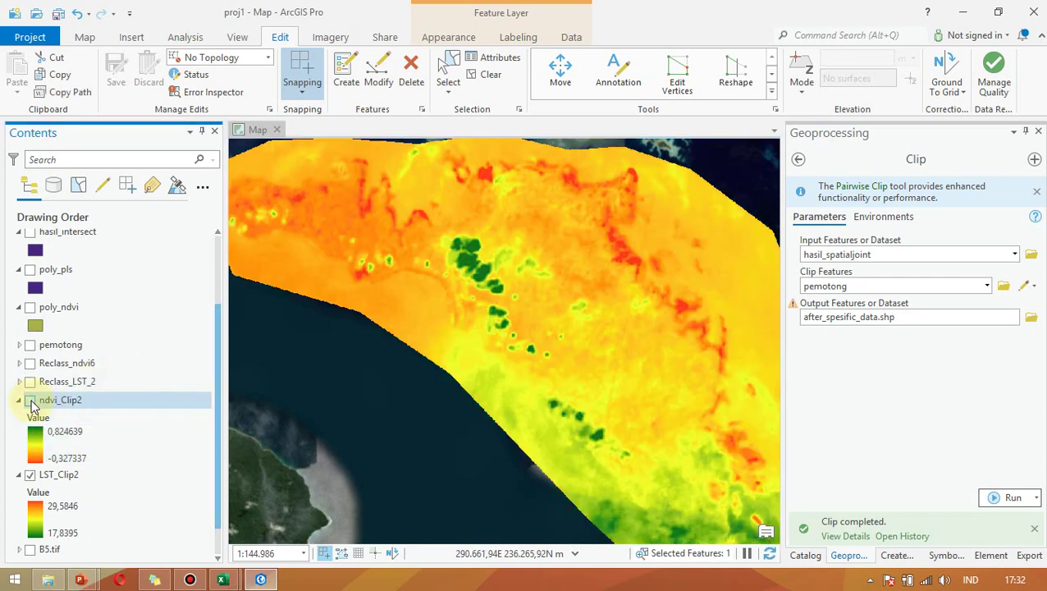
left_click_drag(624, 405, 530, 285)
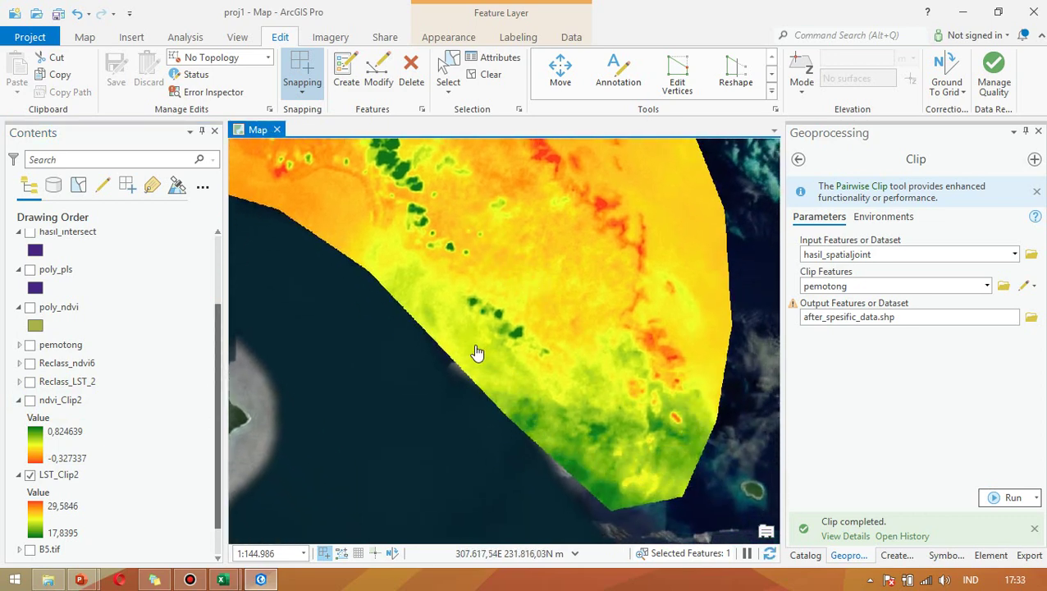
left_click_drag(484, 242, 539, 333)
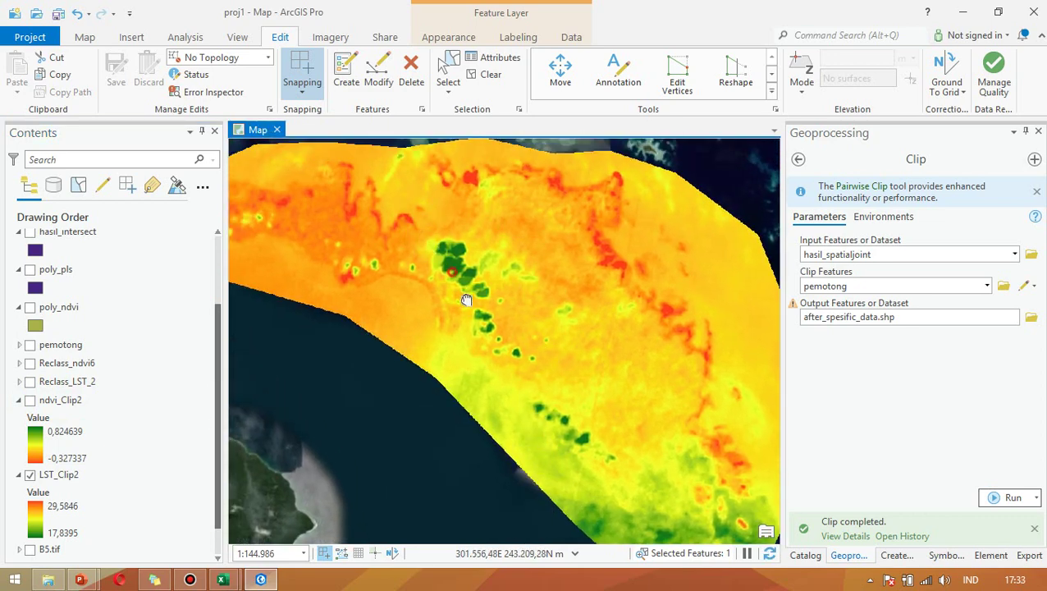
left_click_drag(471, 290, 484, 320)
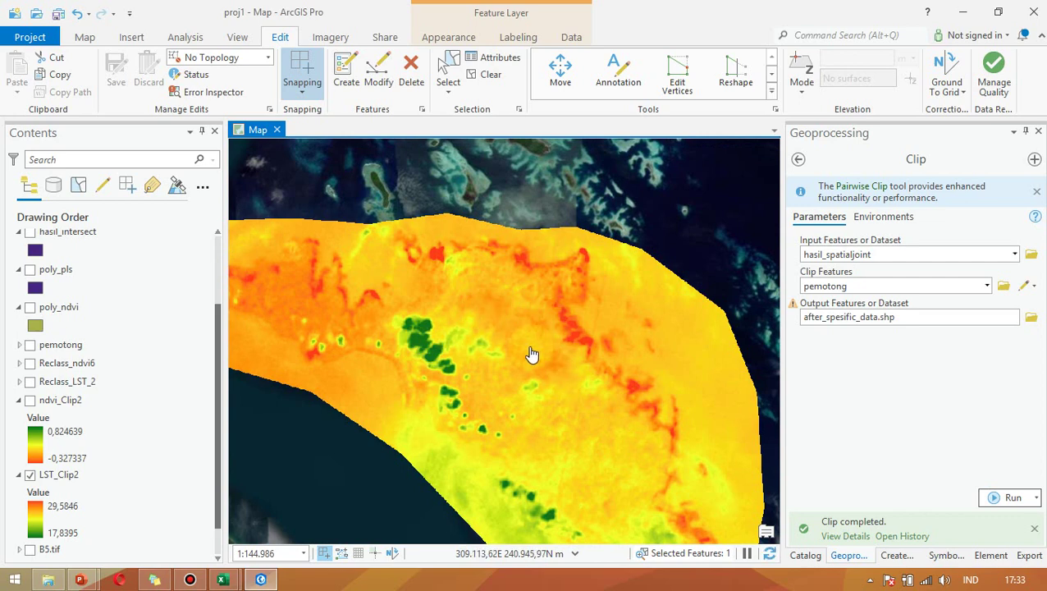
left_click_drag(589, 398, 586, 365)
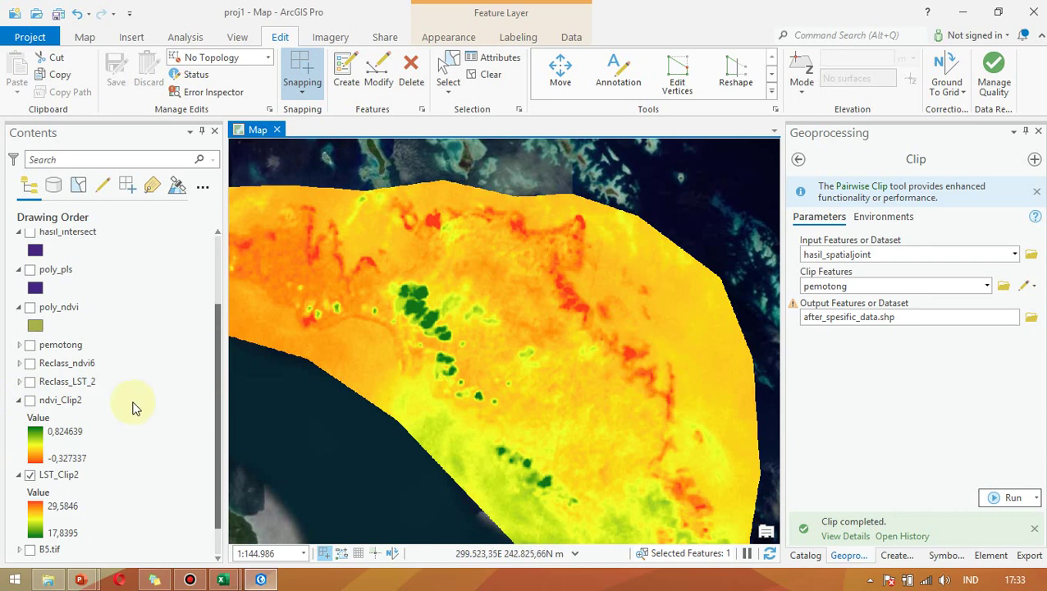
View ndvi_Clip2 alone, switch back to showing only LST_Clip2, and compare temperatures over the vegetated areas.
left_click(25, 403)
left_click(29, 474)
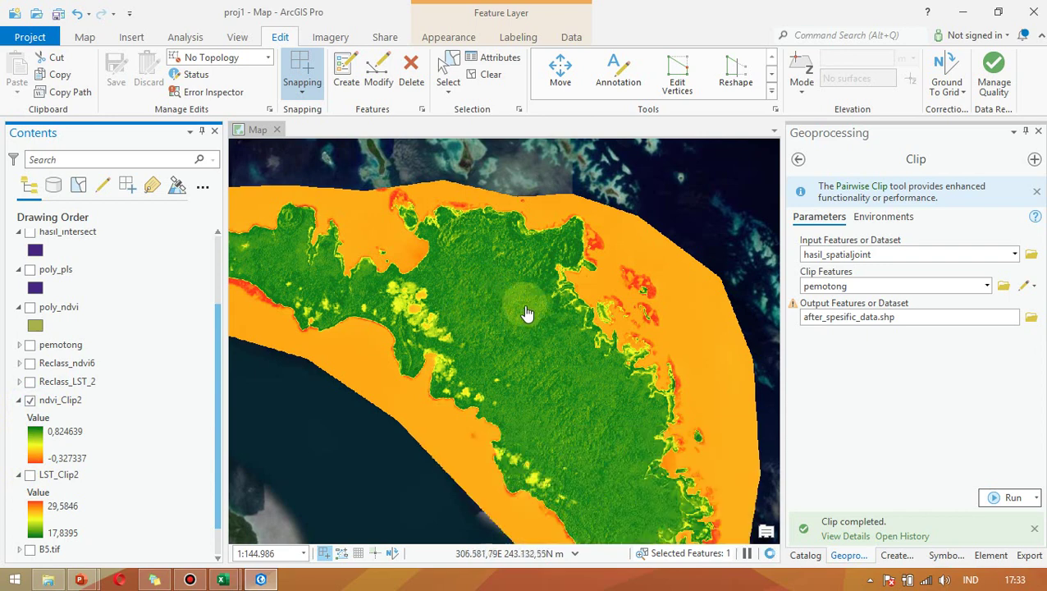
left_click(29, 474)
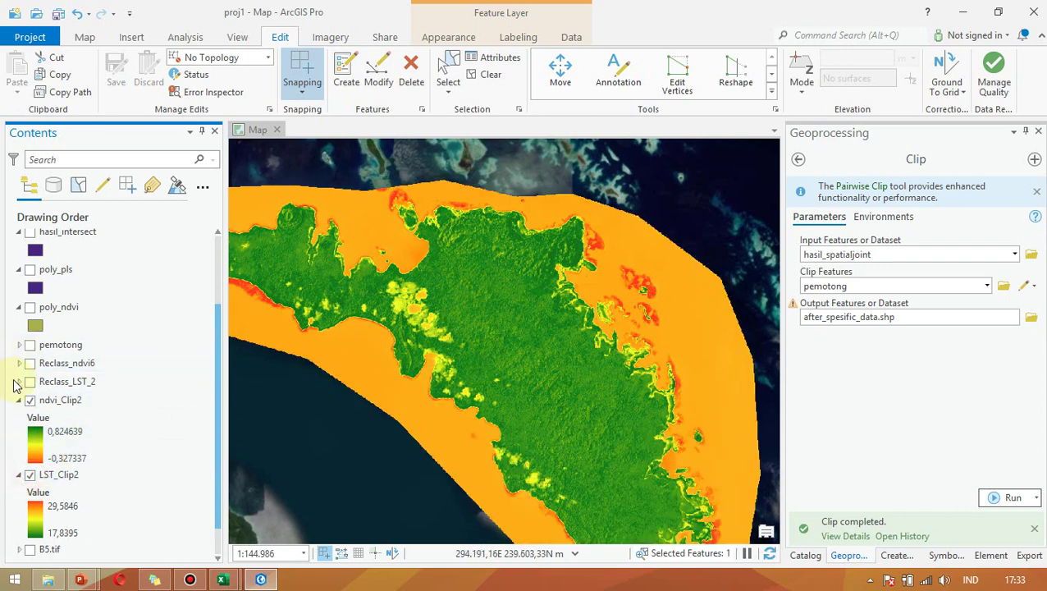
left_click(30, 400)
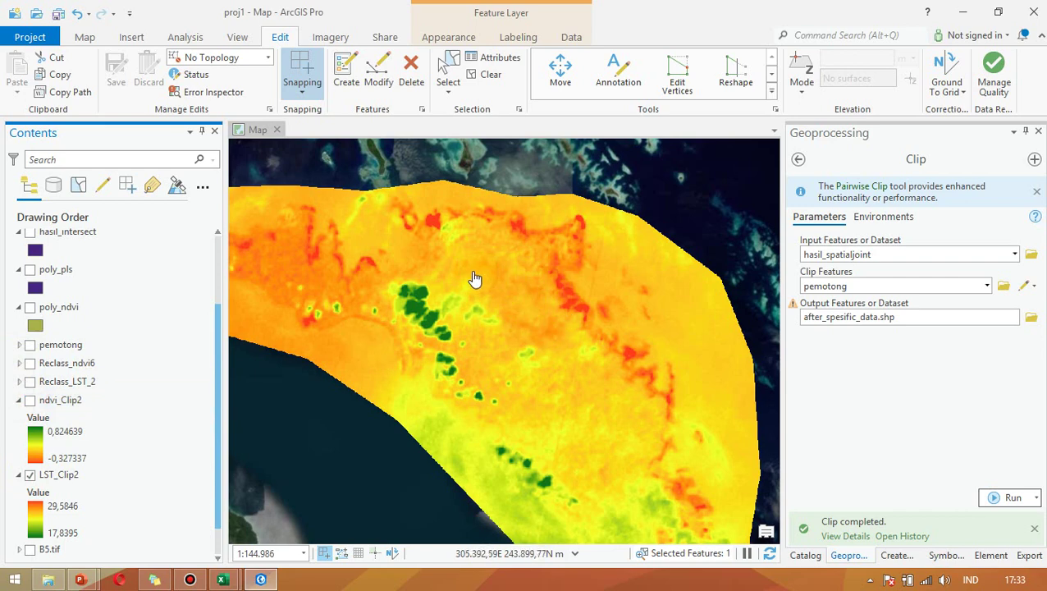
left_click_drag(493, 304, 588, 349)
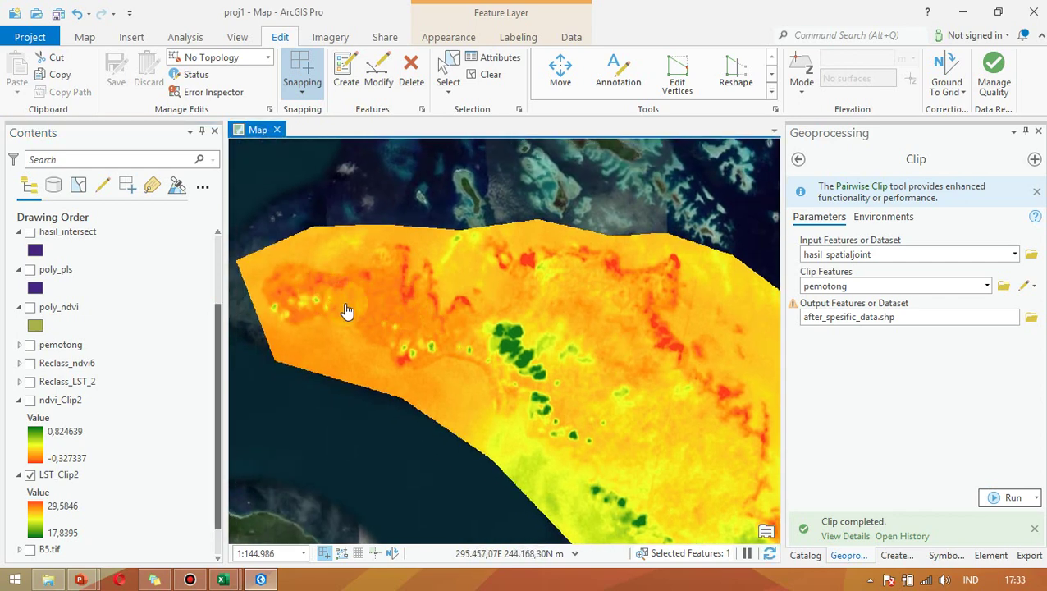
left_click_drag(634, 372, 544, 290)
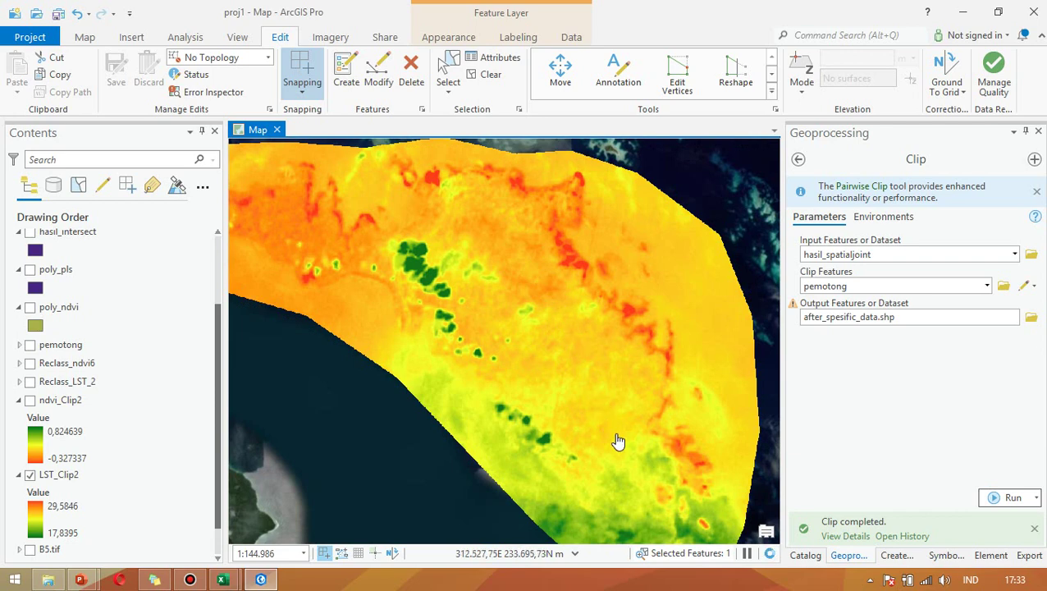
left_click_drag(619, 442, 585, 351)
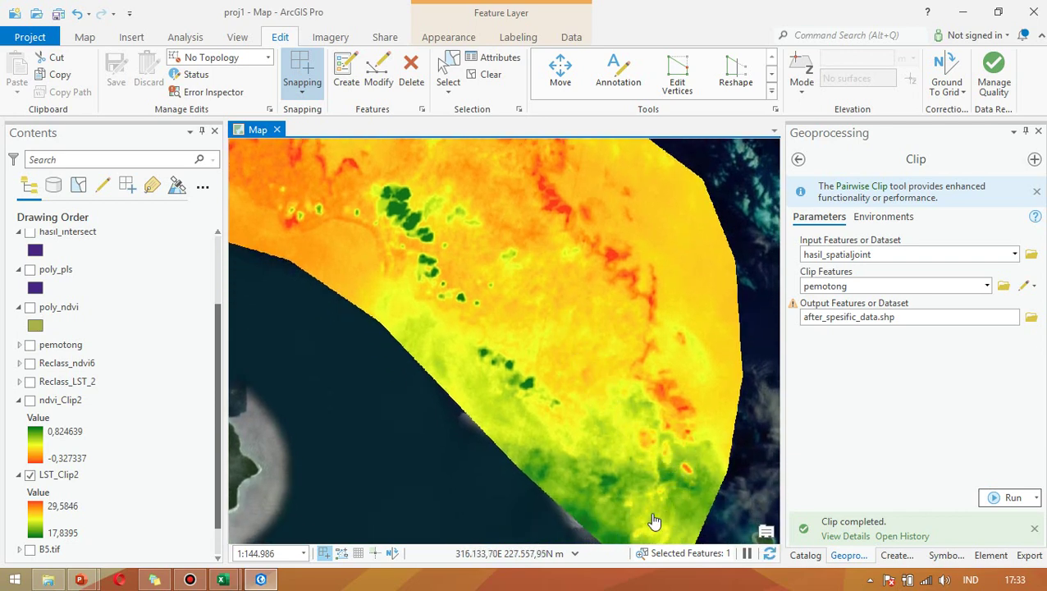